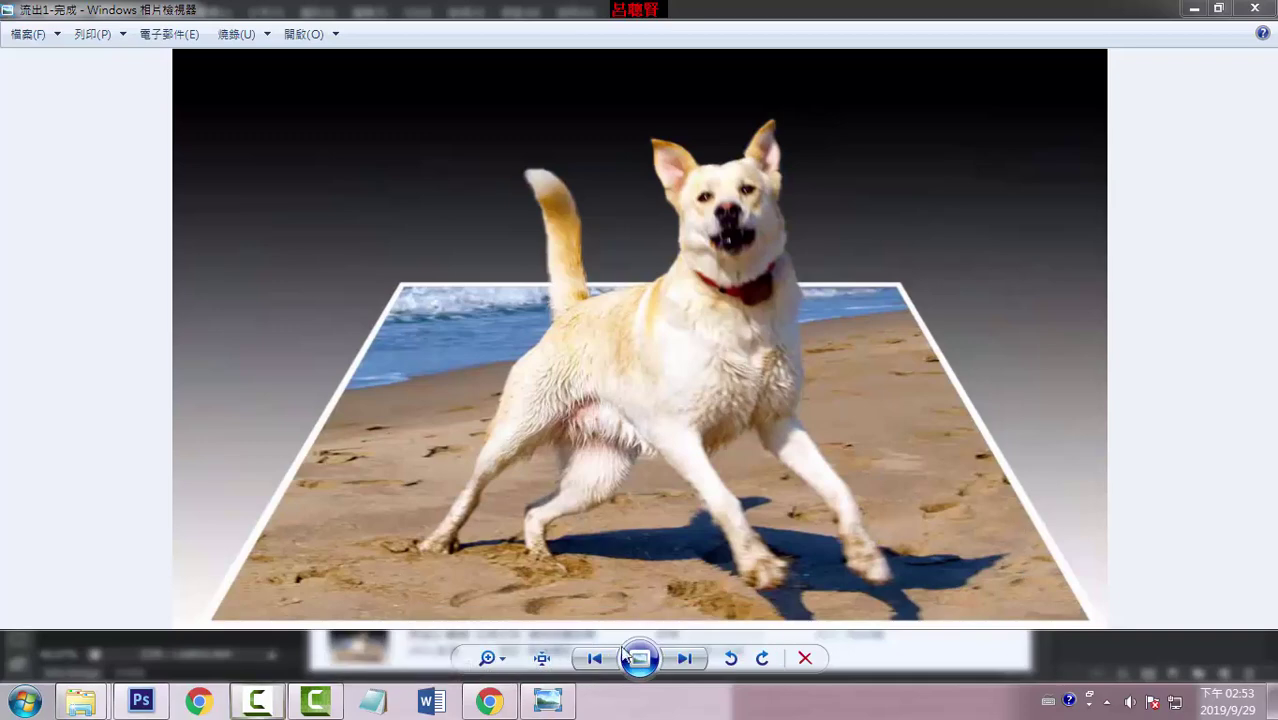
Compare the original beach photo with the finished pop-out dog example in Photo Viewer
left_click(594, 658)
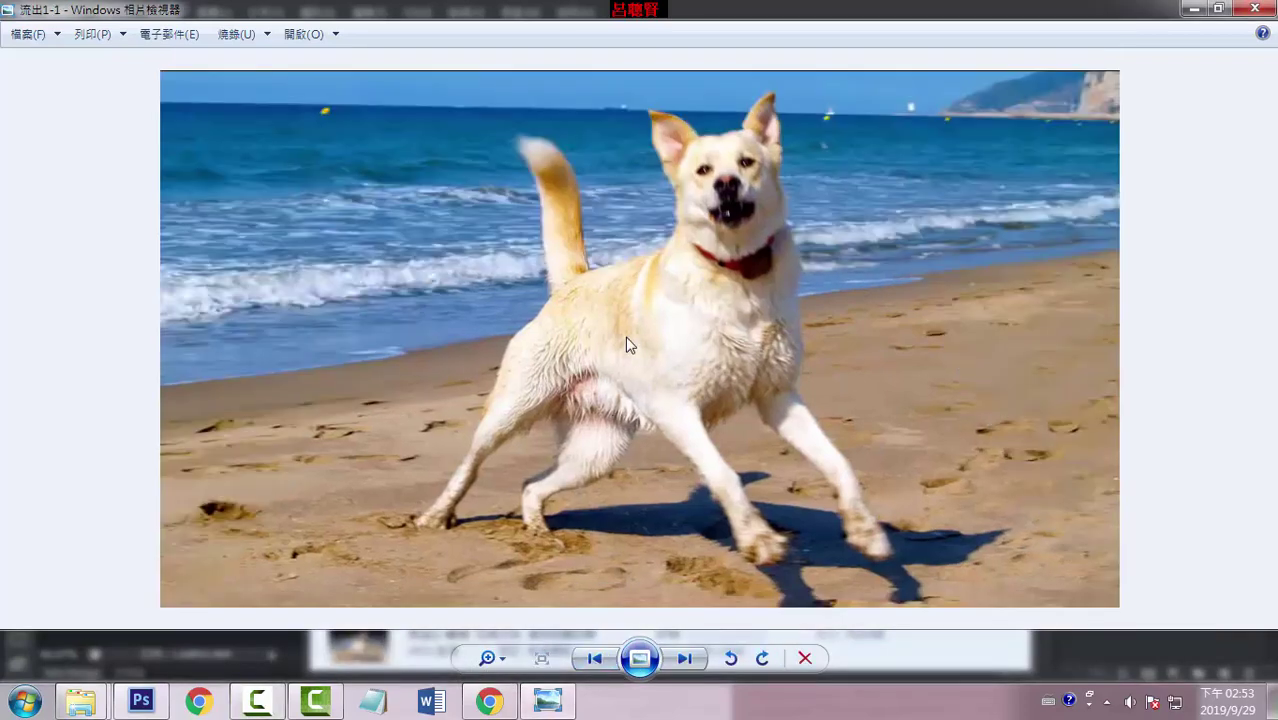
left_click(684, 658)
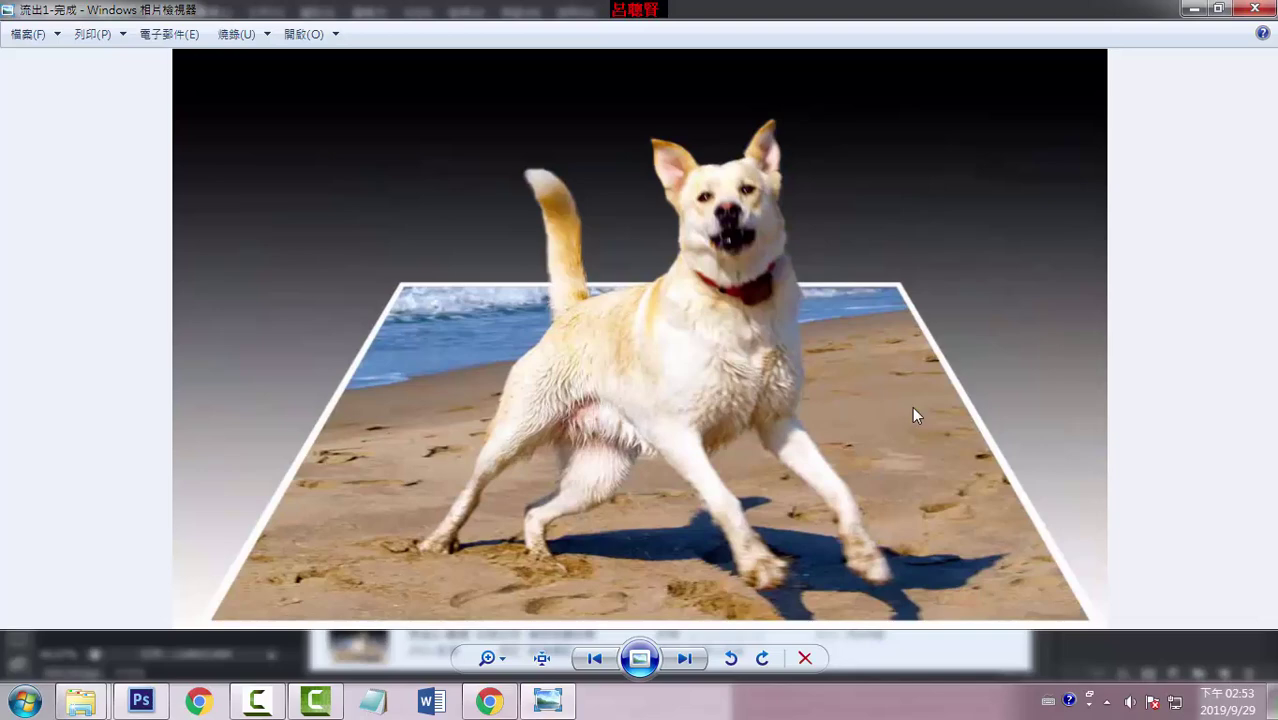
left_click(594, 658)
left_click(695, 662)
On the photo copy layer in Photoshop, draw a rectangular marquee around the dog and sand
left_click(141, 700)
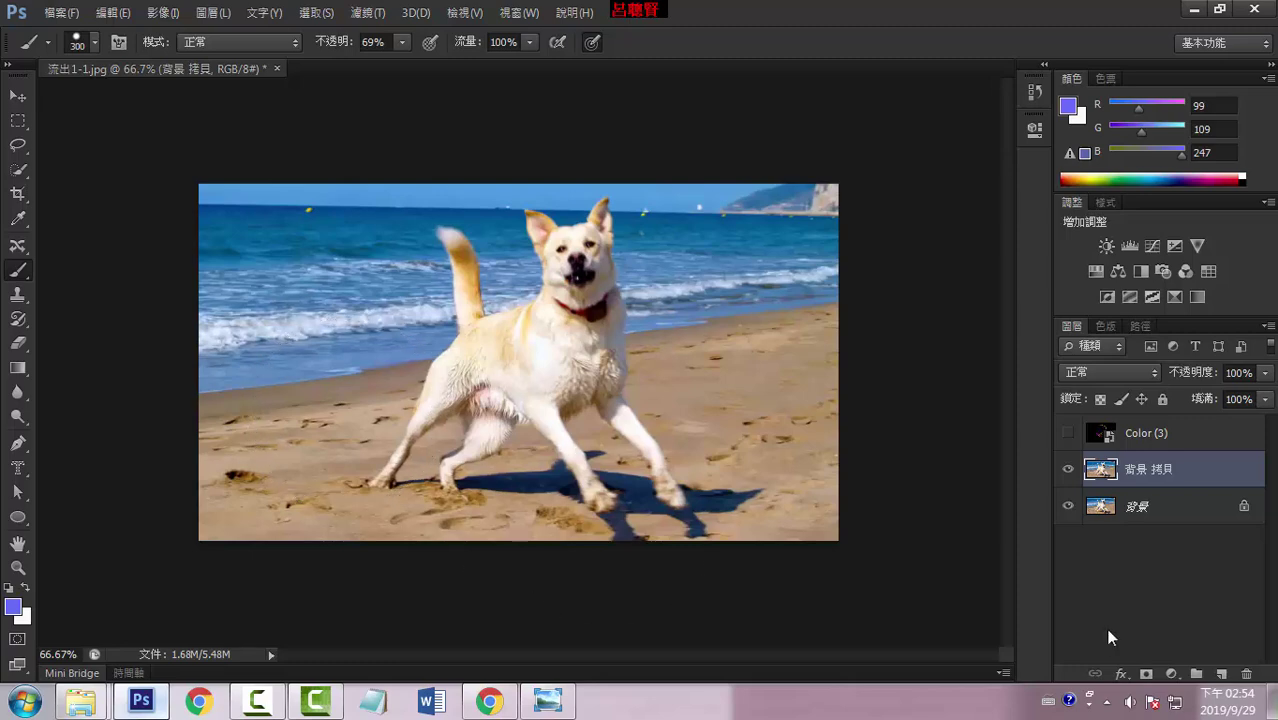
left_click(1146, 508)
left_click(1159, 472)
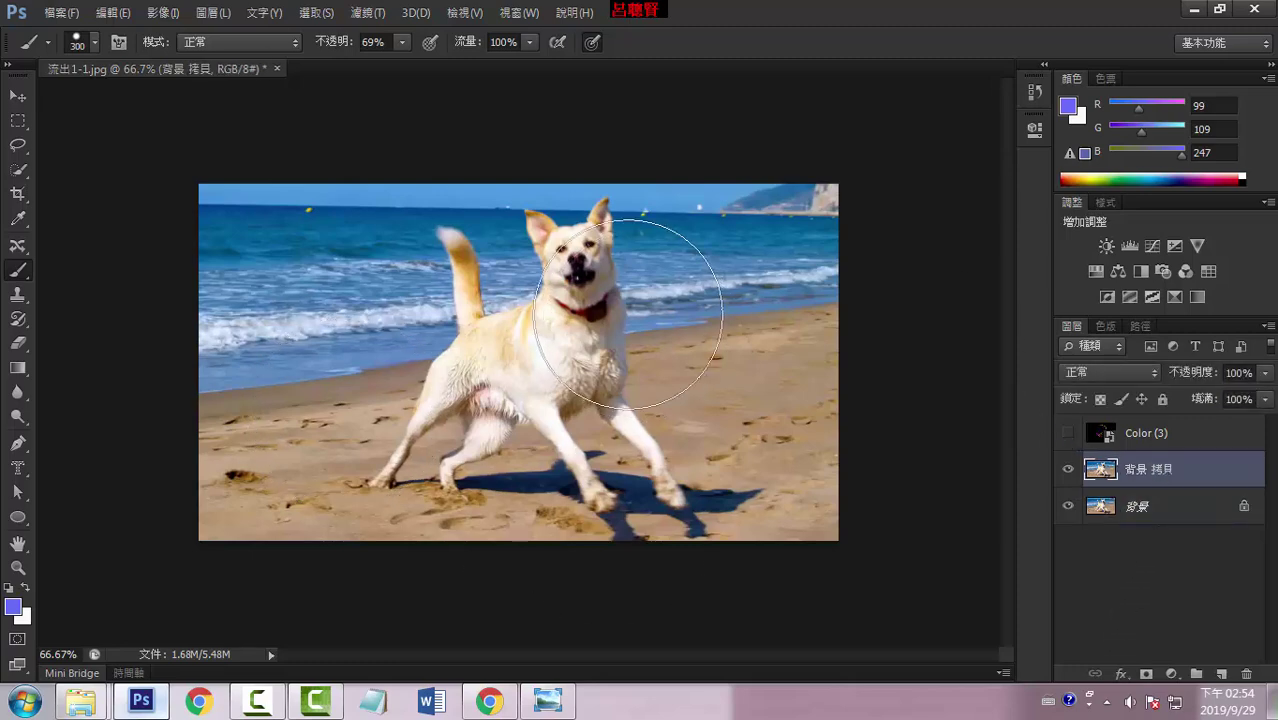
left_click(17, 121)
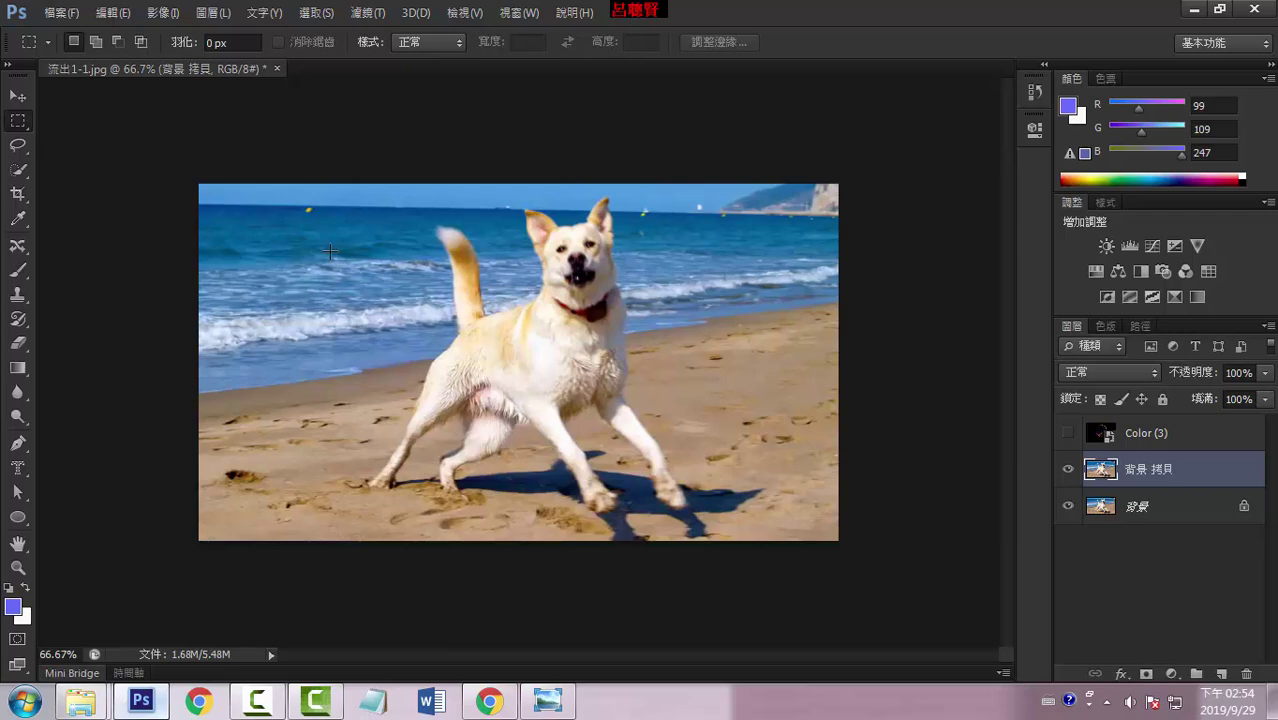
left_click_drag(317, 242, 757, 543)
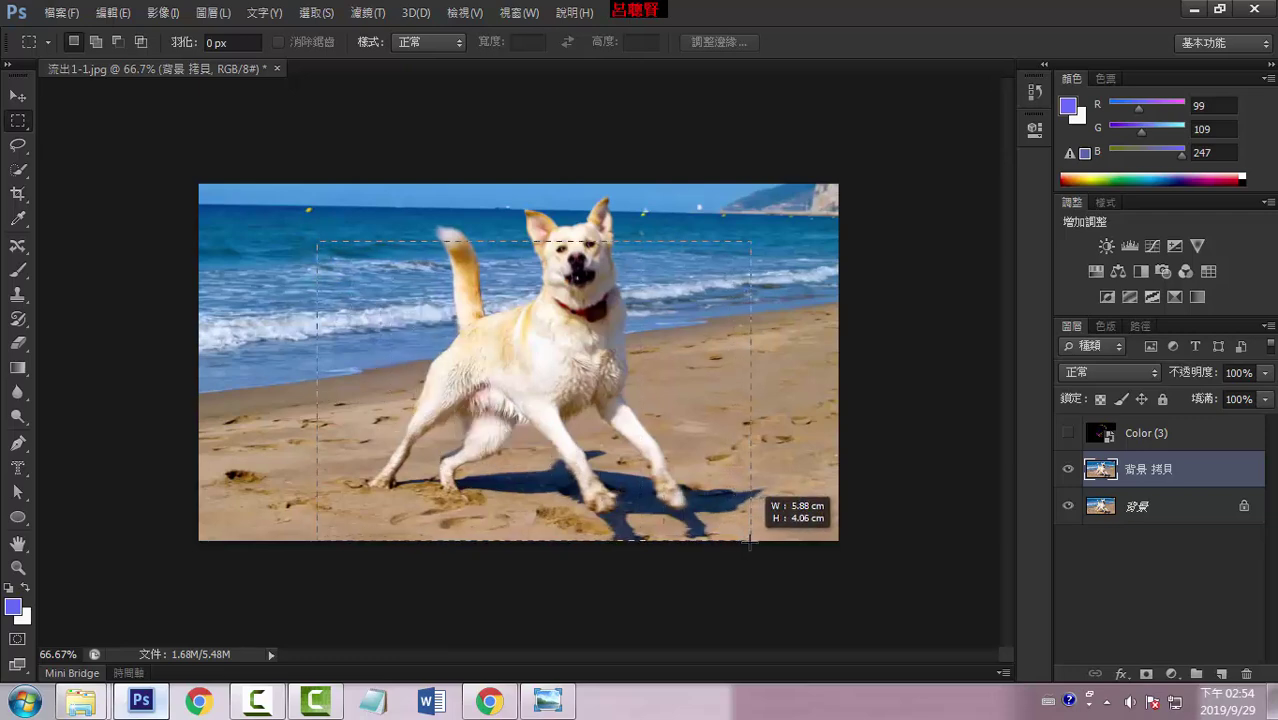
left_click_drag(757, 543, 767, 545)
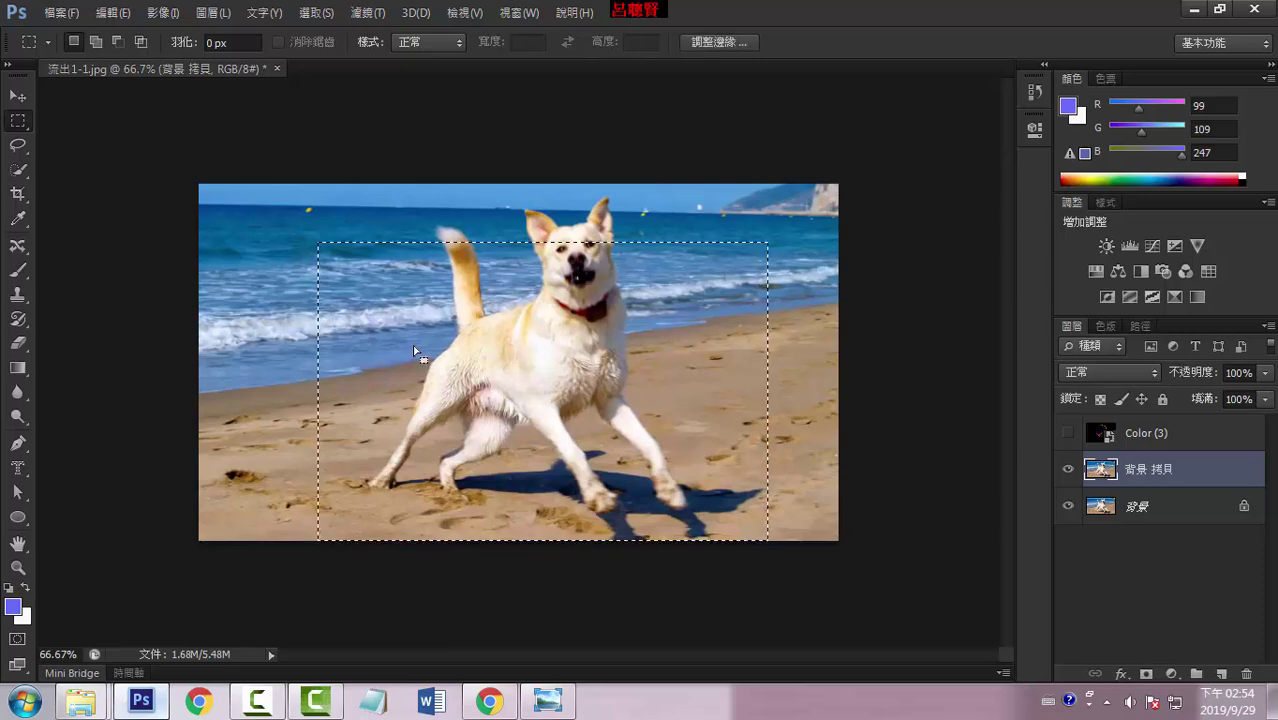
left_click_drag(405, 337, 382, 331)
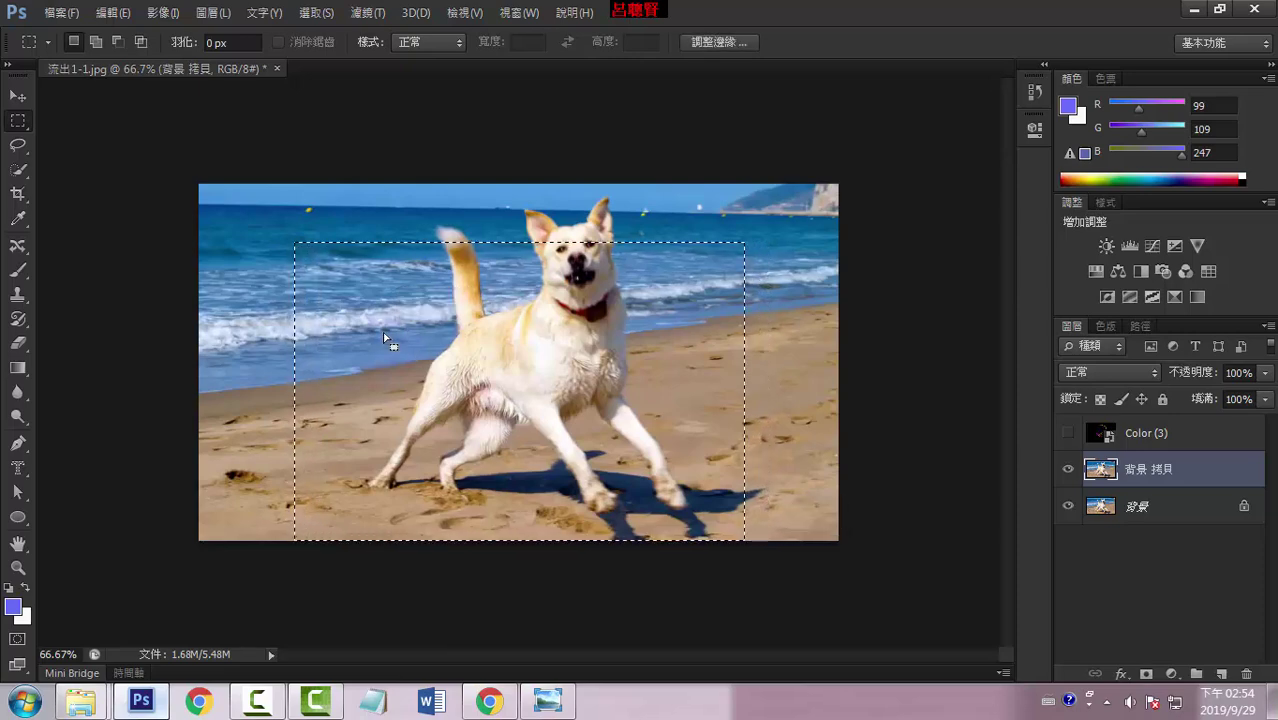
Check the finished example and redraw the rectangle around the dog's body to match
left_click(548, 700)
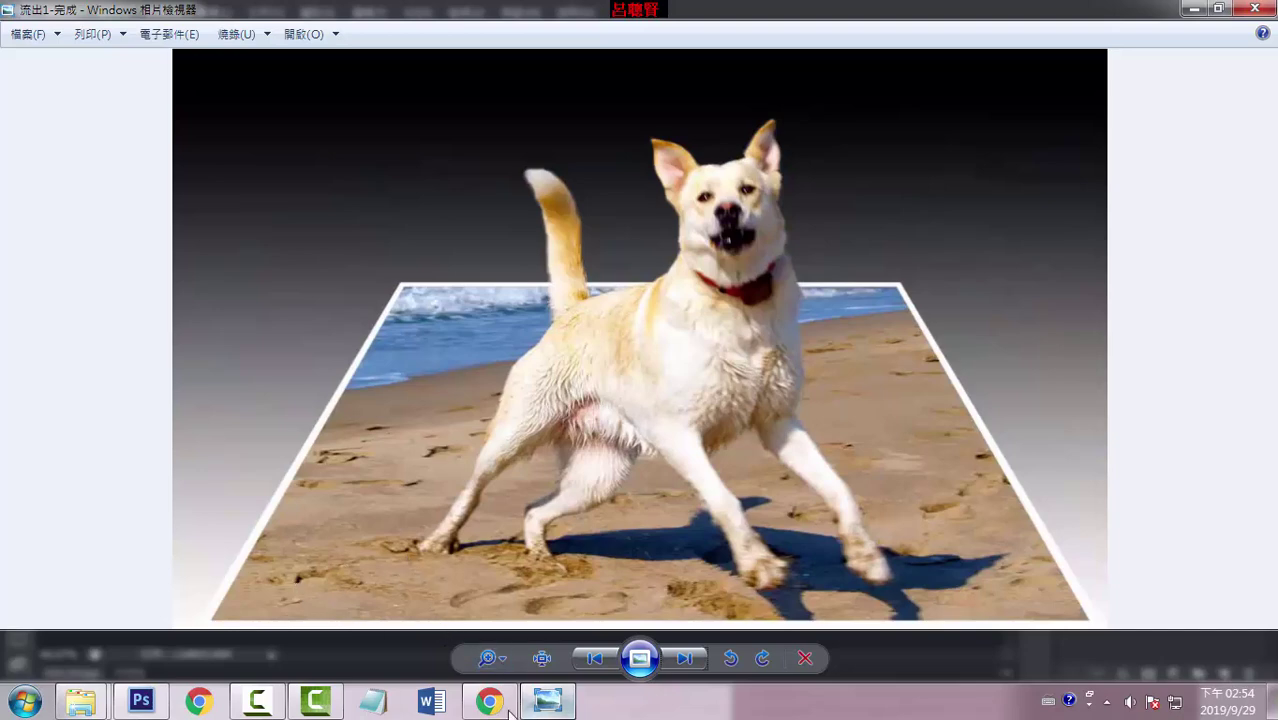
left_click(141, 700)
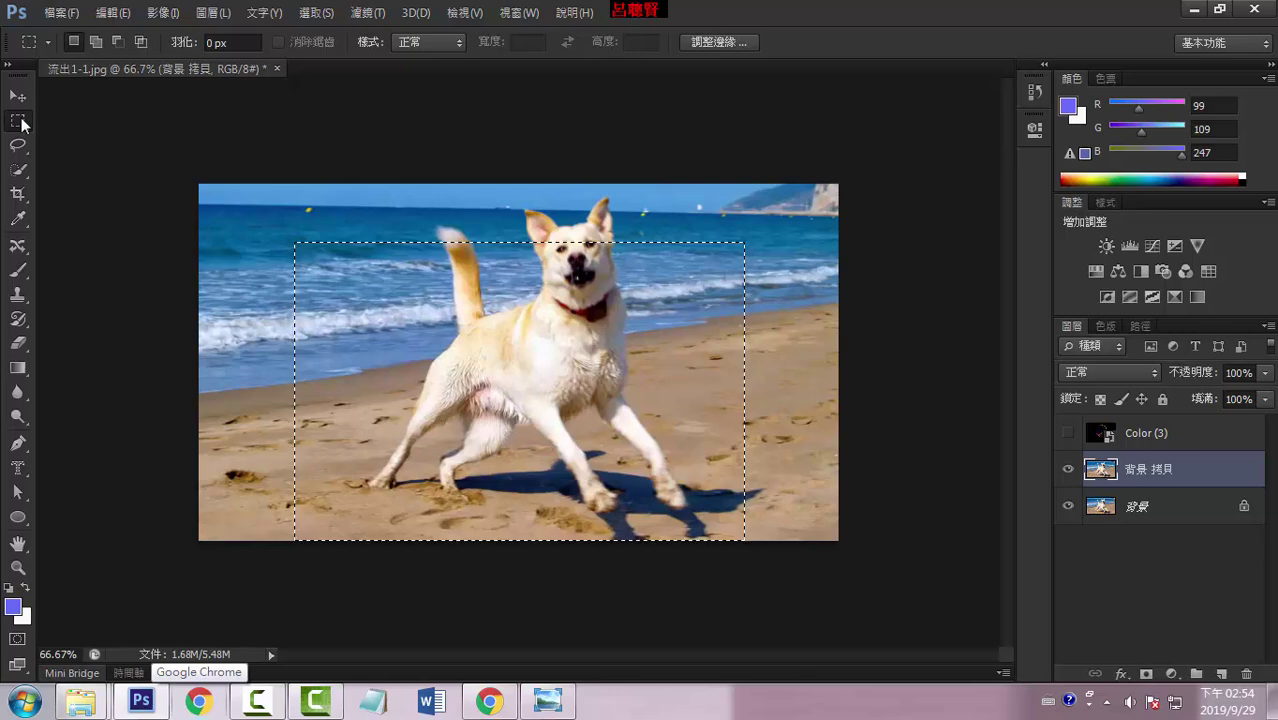
mouse_move(269, 241)
left_mouse_down()
mouse_move(710, 549)
mouse_move(789, 568)
left_mouse_up()
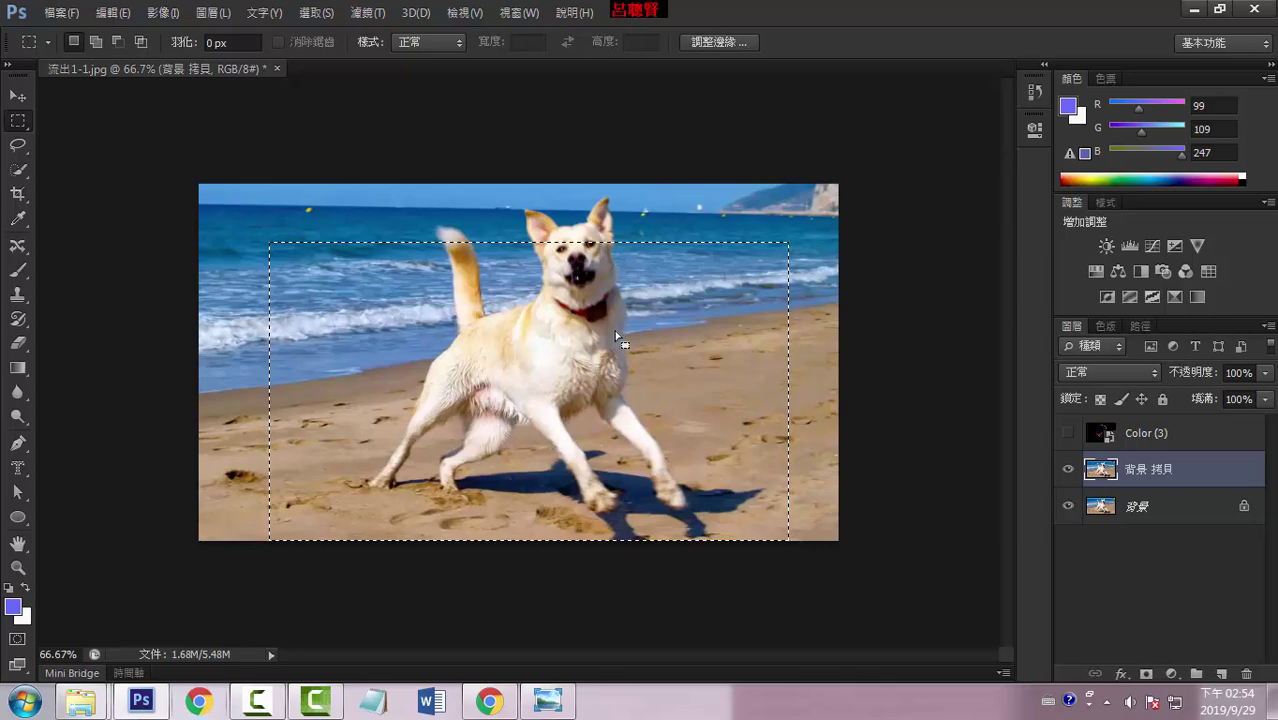
left_click(547, 700)
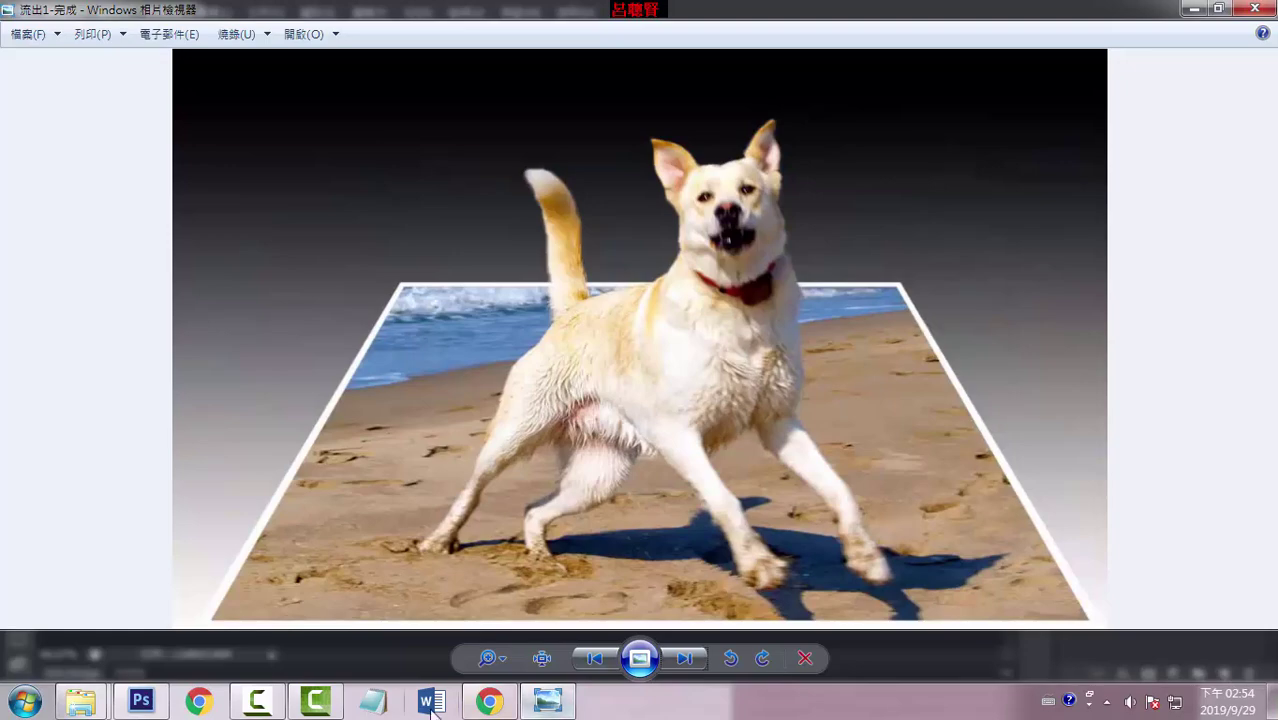
left_click(141, 700)
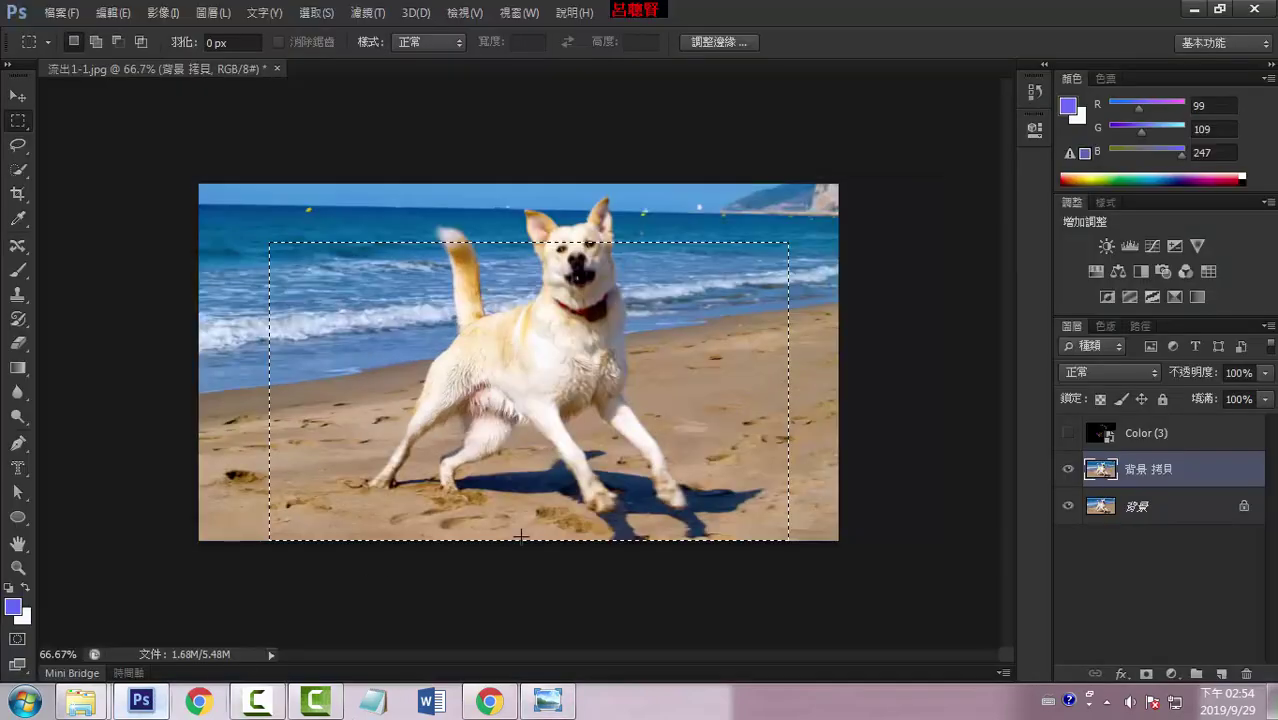
Test a white 10 px inside stroke (筆畫) on the selection, then undo it
right_click(759, 374)
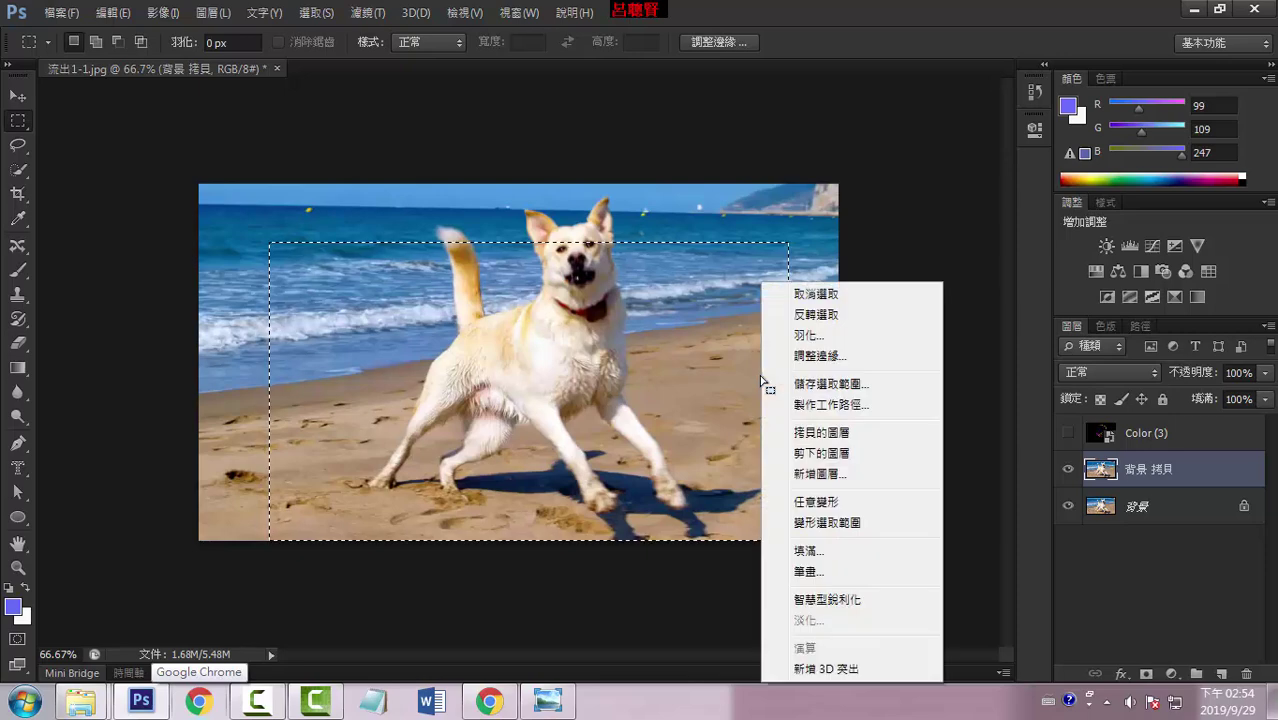
left_click(808, 575)
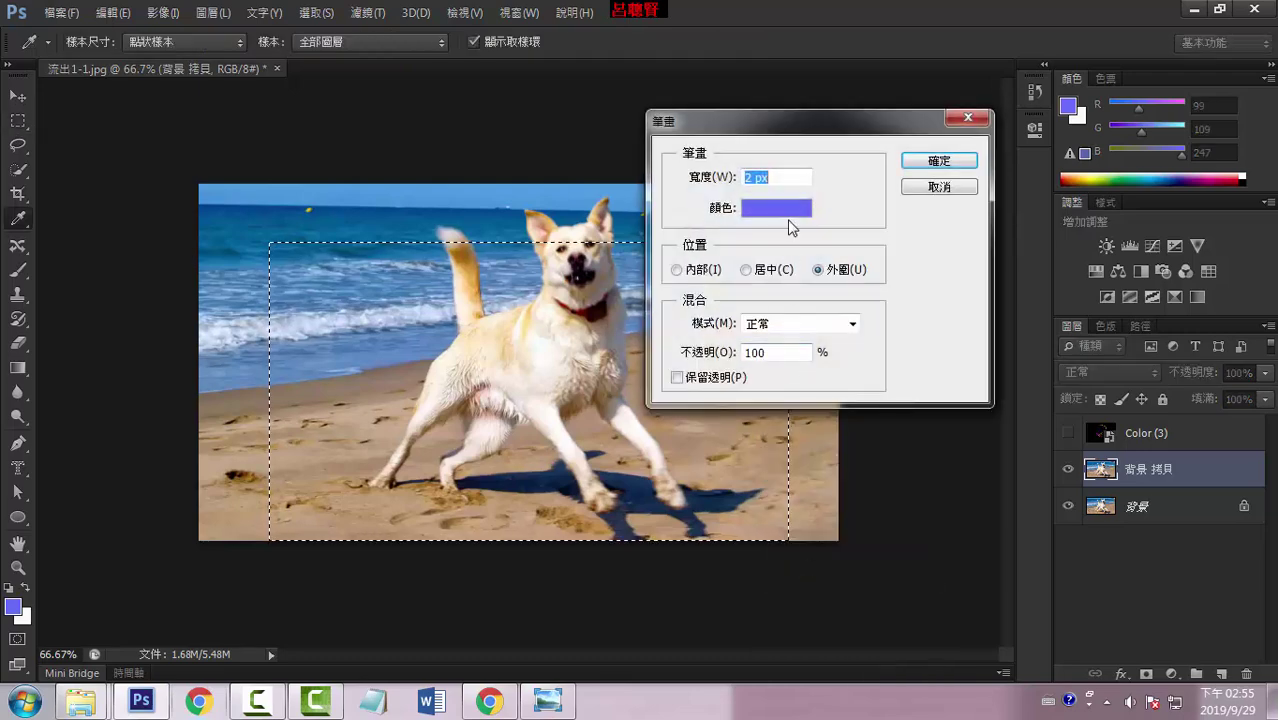
left_click(784, 210)
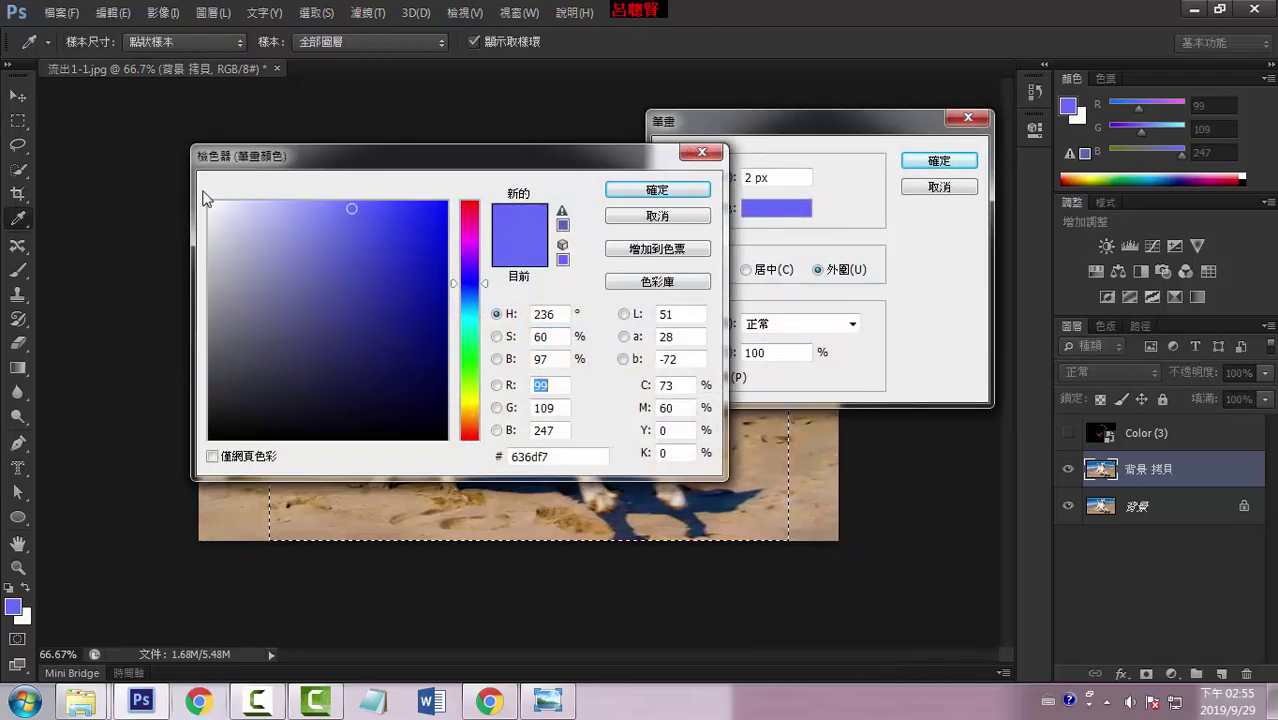
left_click(210, 205)
left_click(645, 195)
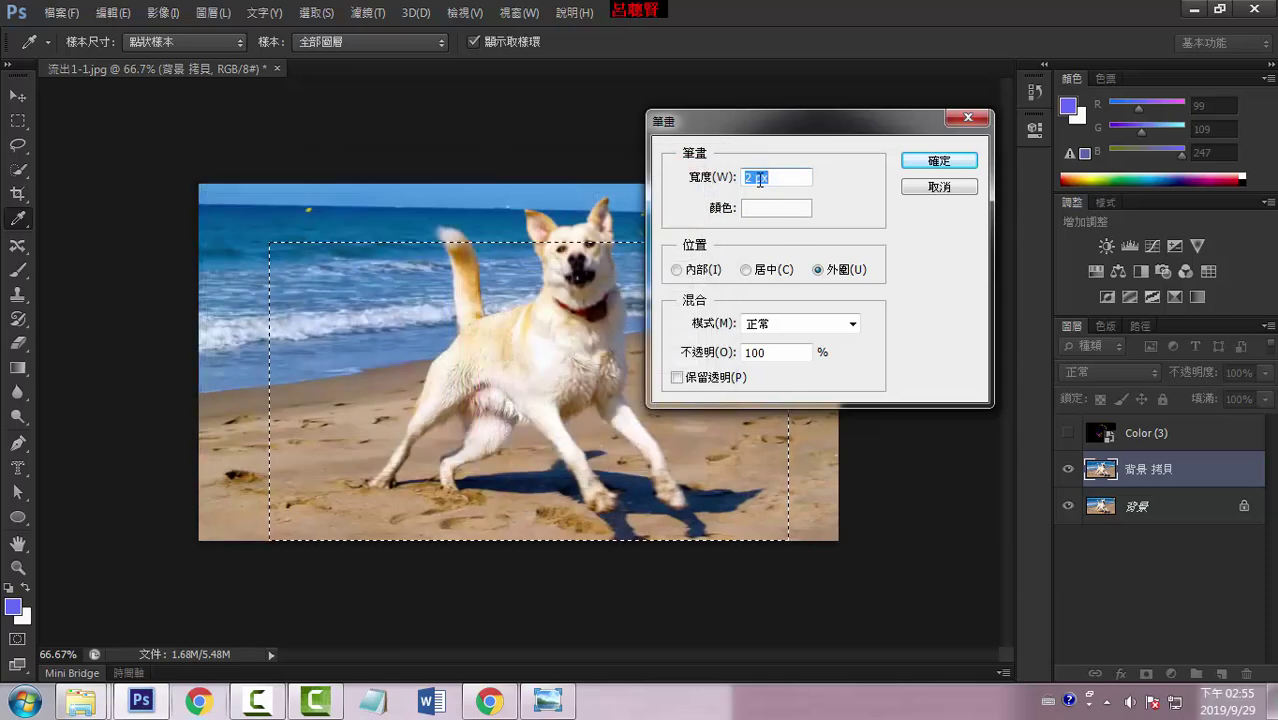
type("10")
left_click(686, 272)
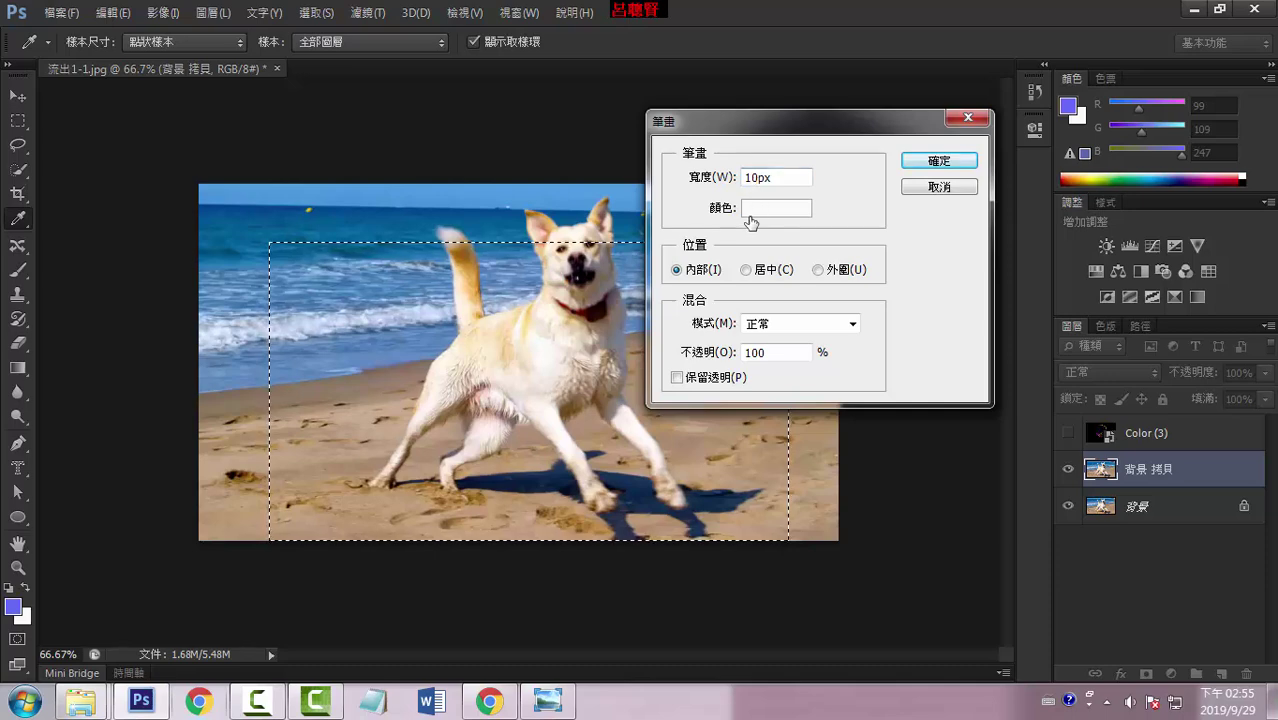
left_click(939, 161)
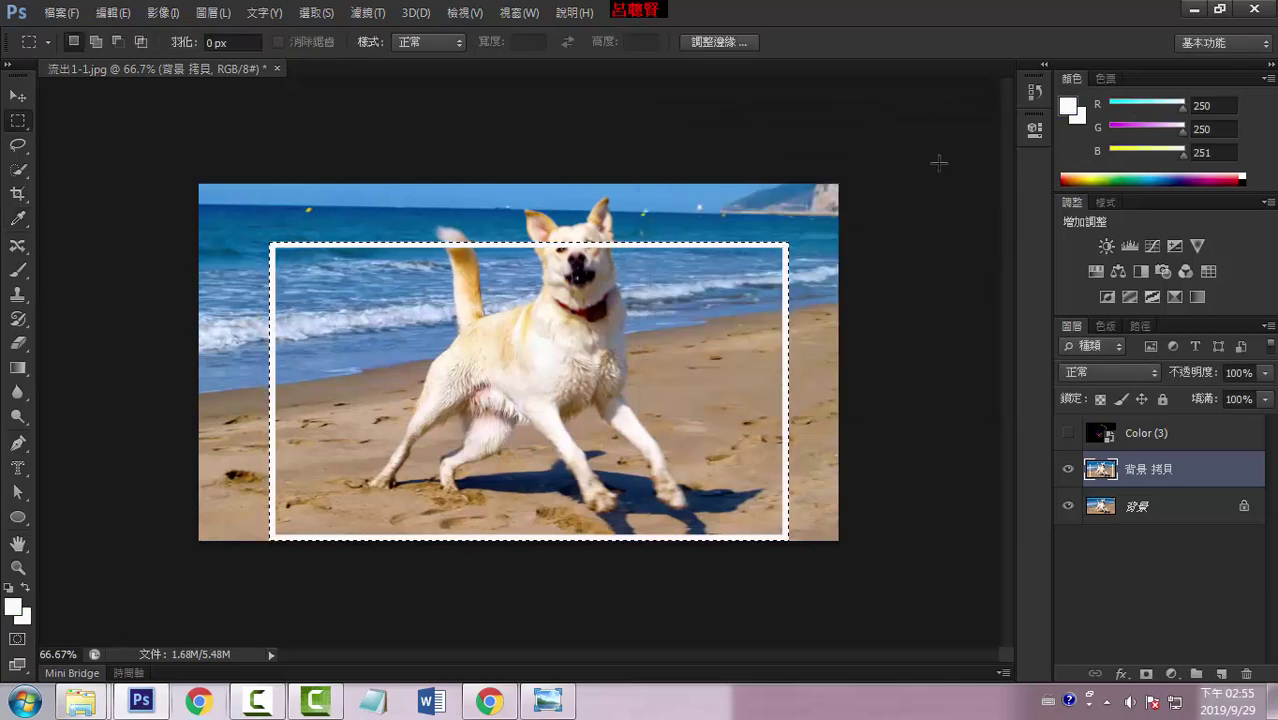
key("ctrl+z")
Add new layer 圖層 1, stroke a 10 px white frame on it, check it, then undo
left_click(1221, 674)
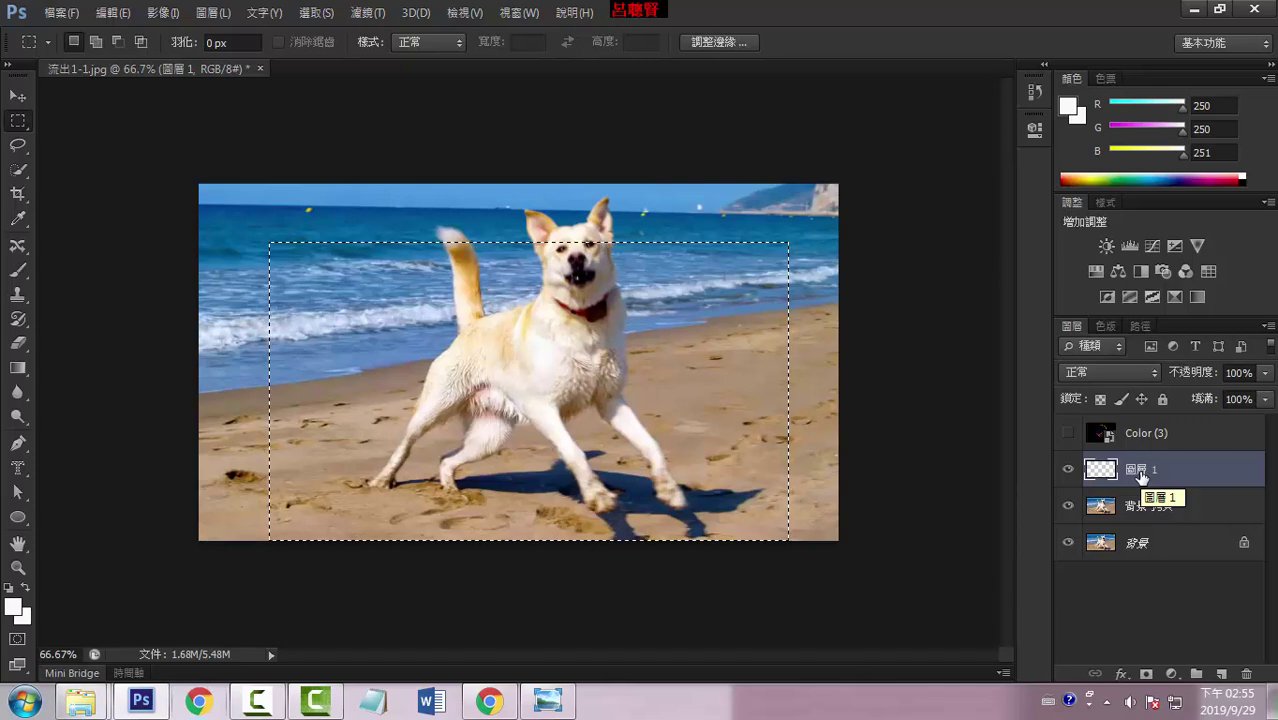
right_click(703, 350)
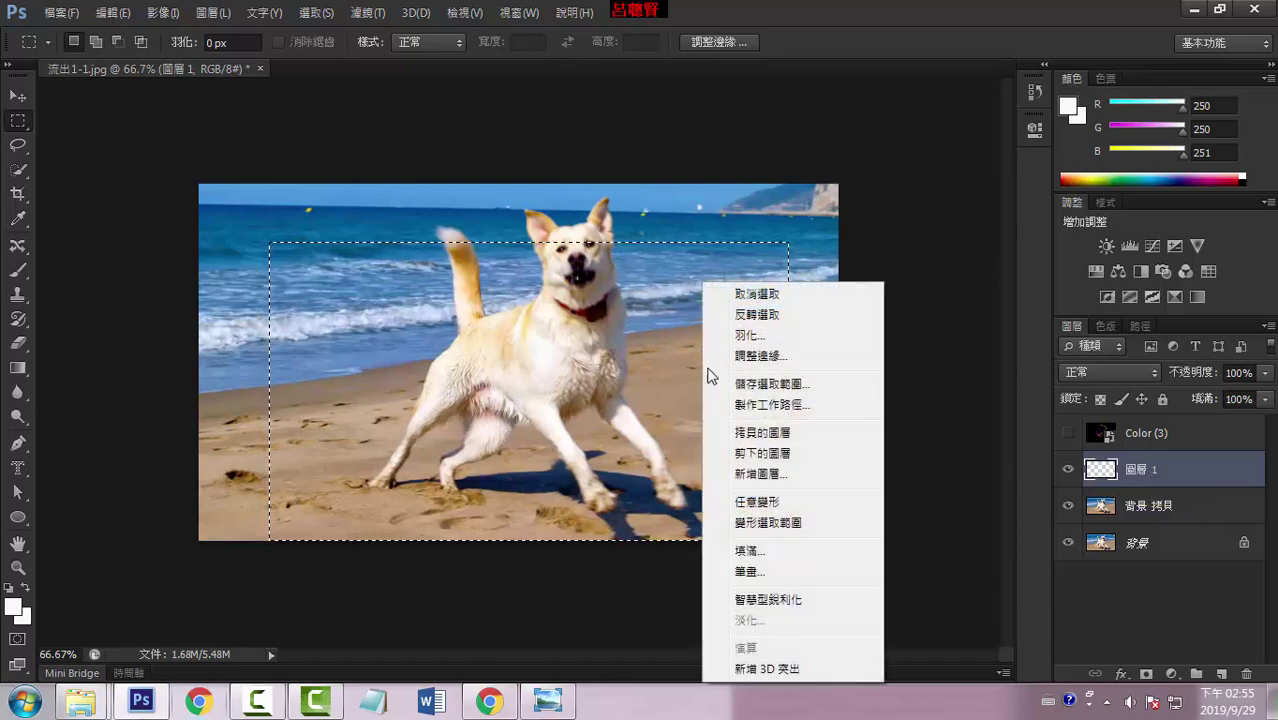
left_click(749, 571)
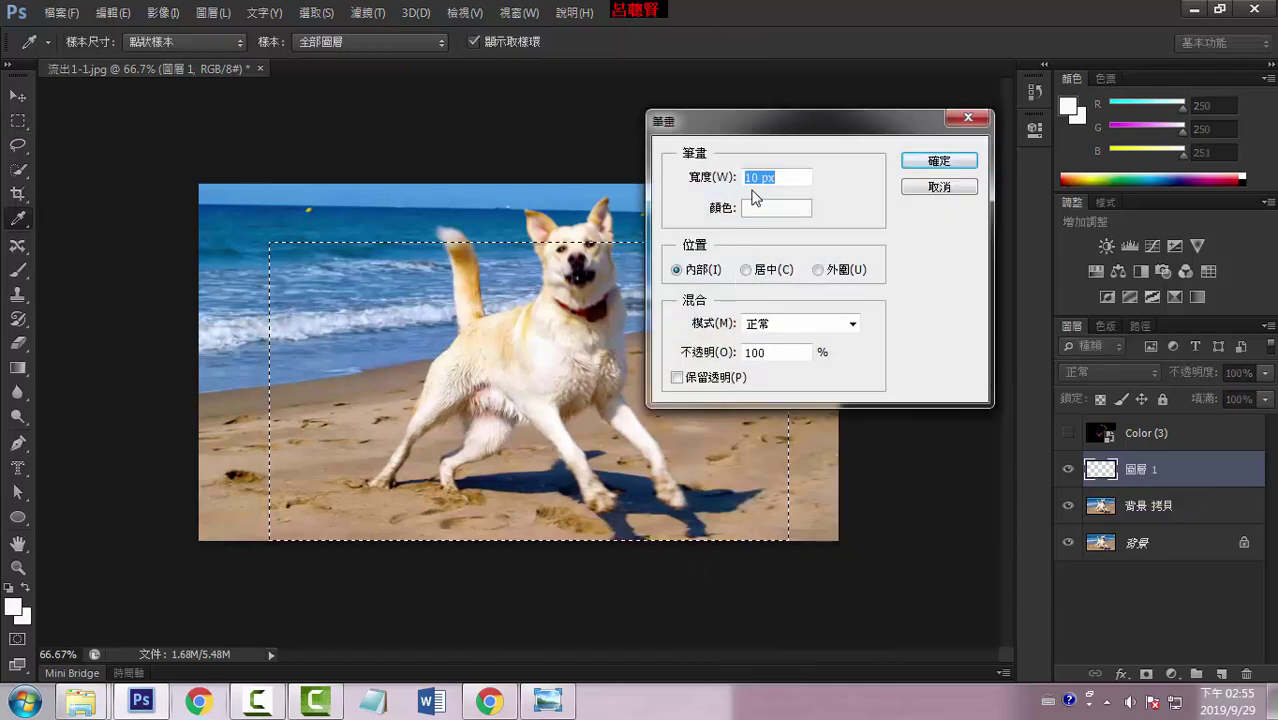
left_click(938, 160)
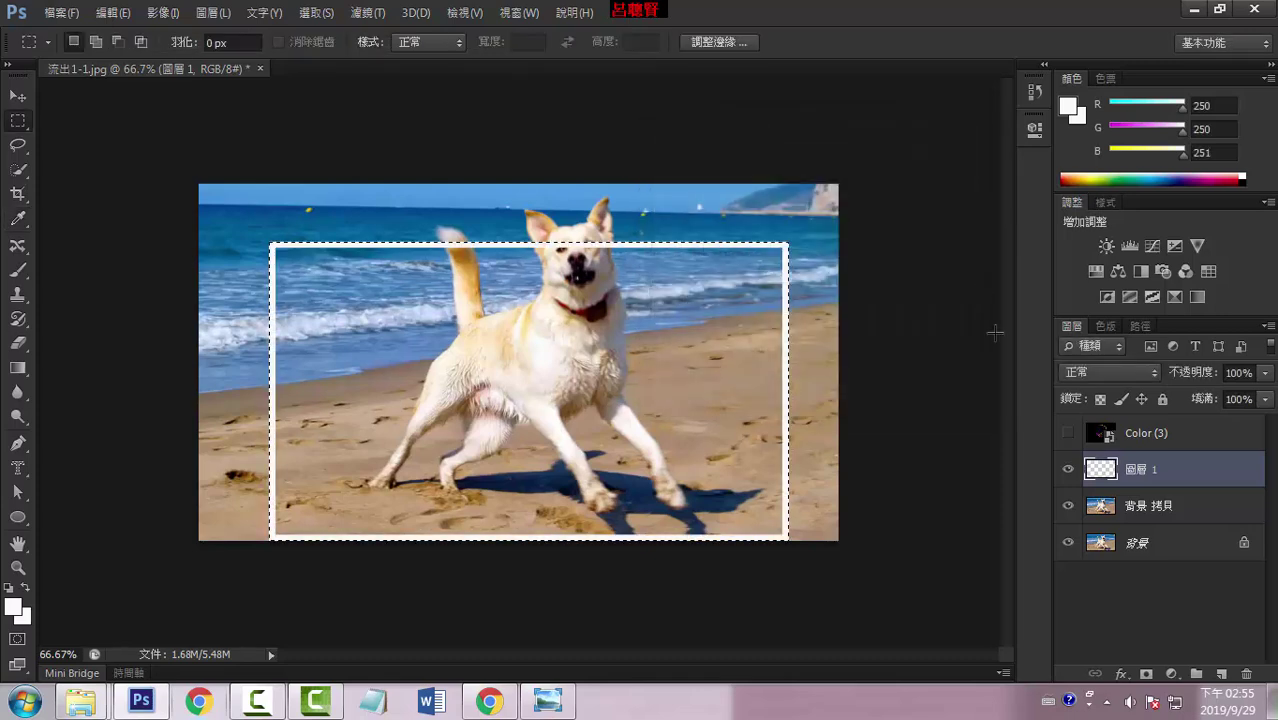
left_click(1070, 471)
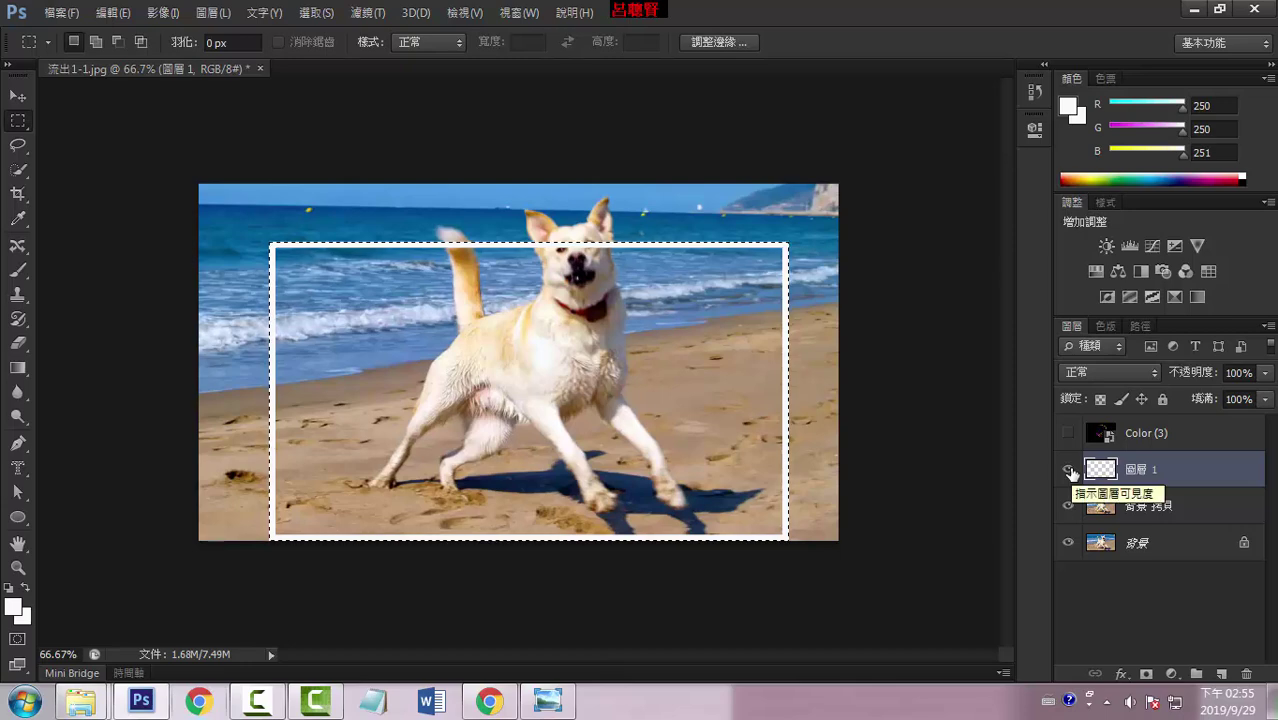
key("ctrl+z")
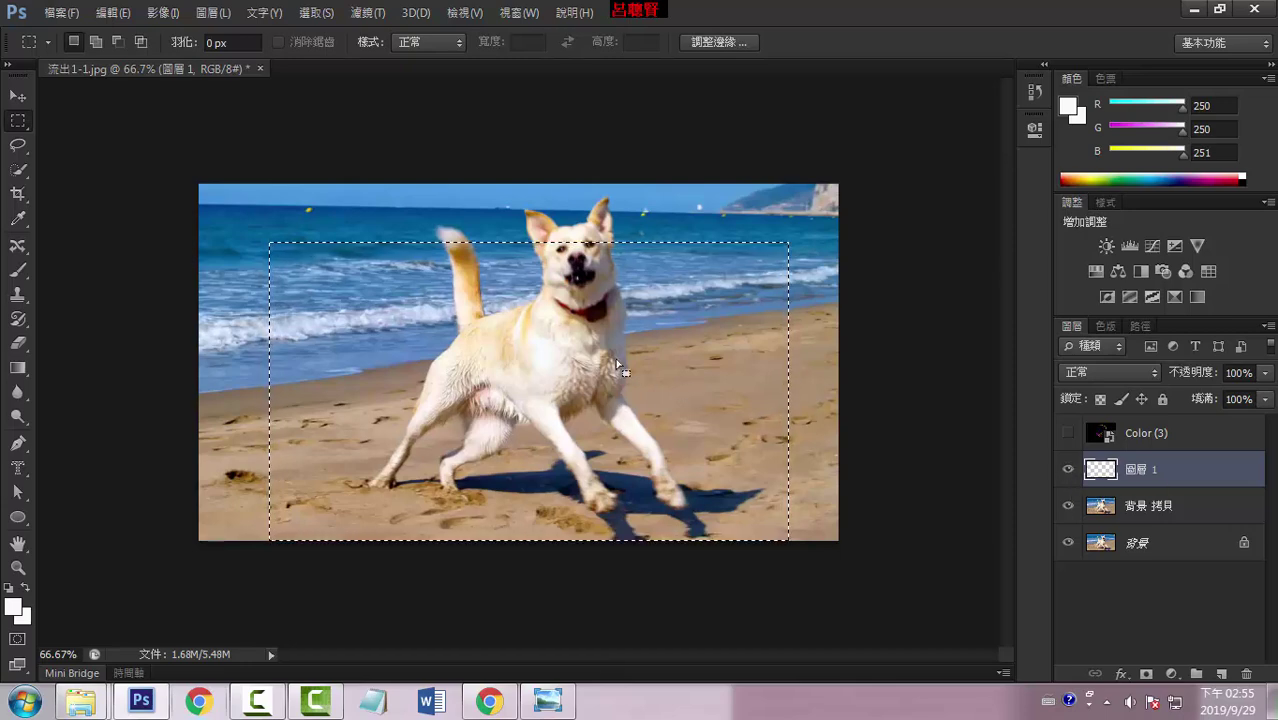
Stroke a 15 px white inside frame on 圖層 1 and deselect
right_click(620, 484)
left_click(663, 571)
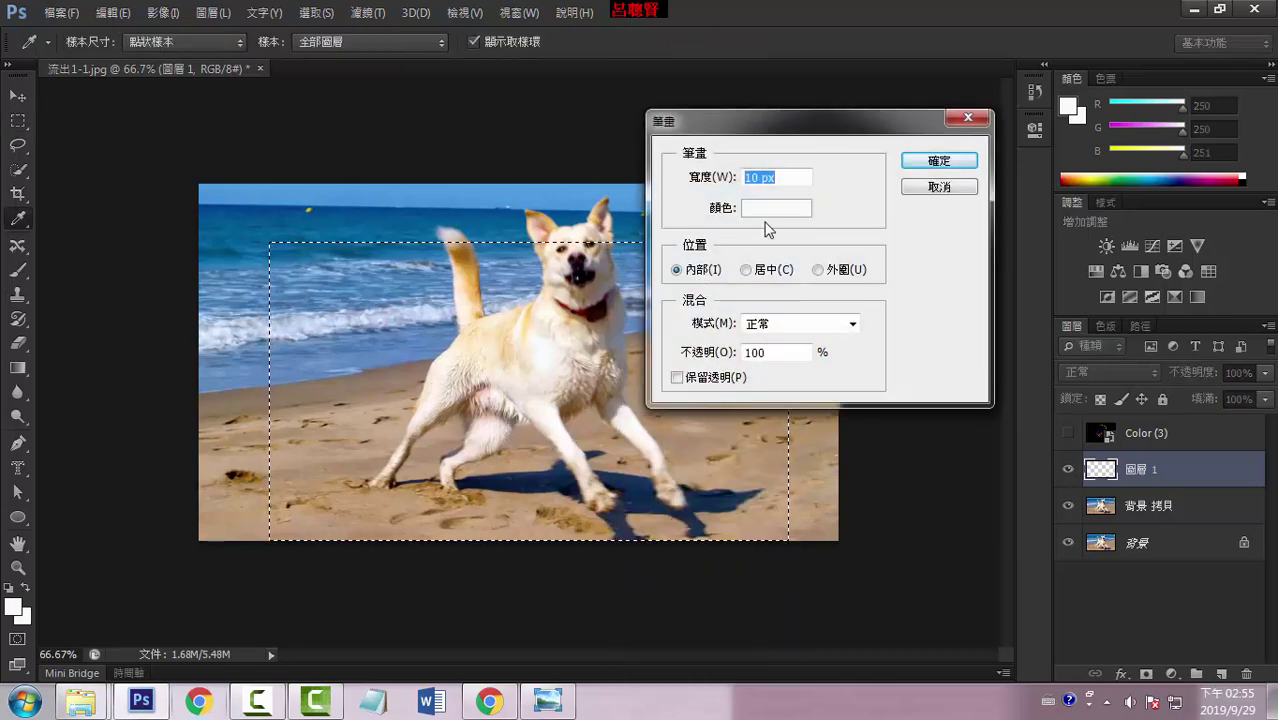
double_click(757, 178)
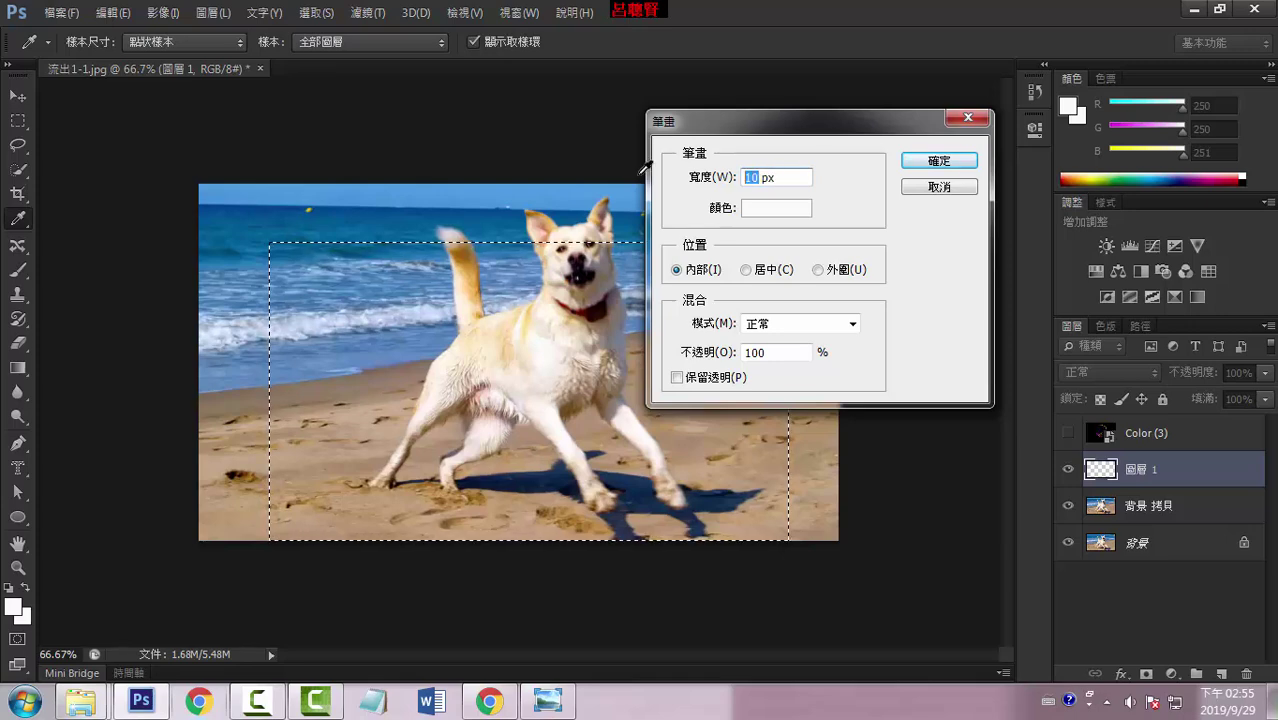
type("15")
left_click(938, 162)
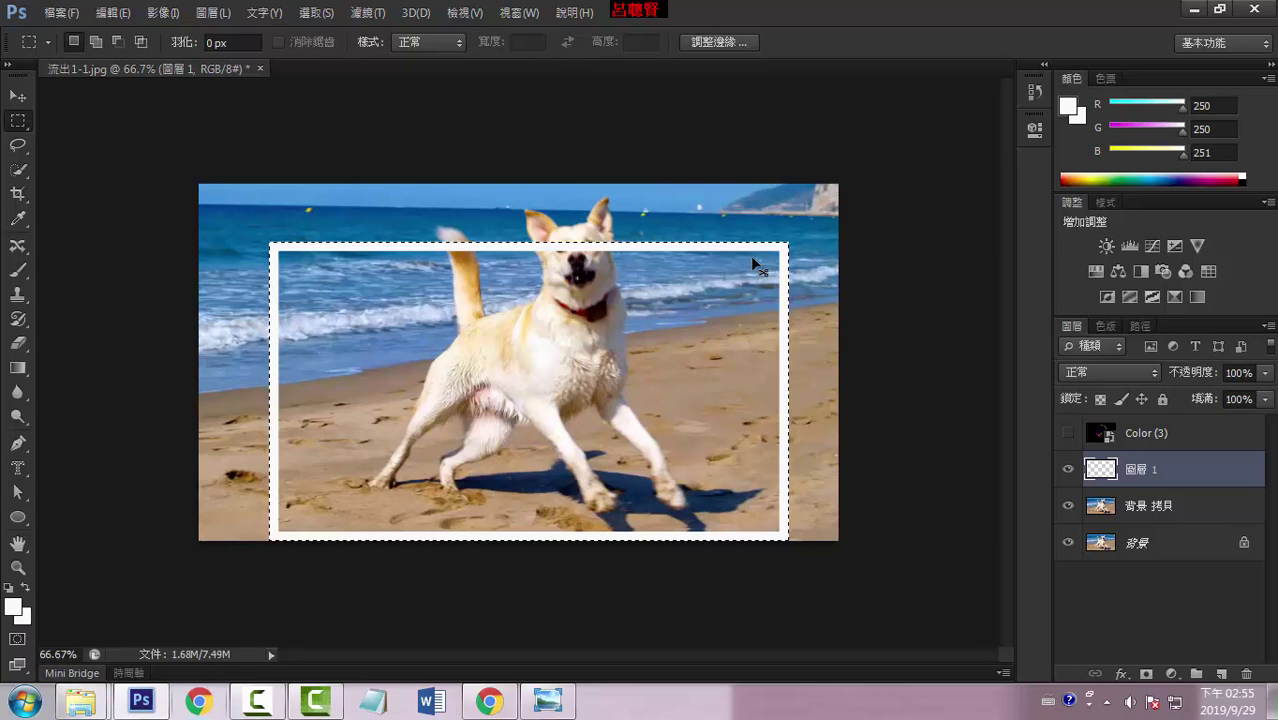
key("ctrl+d")
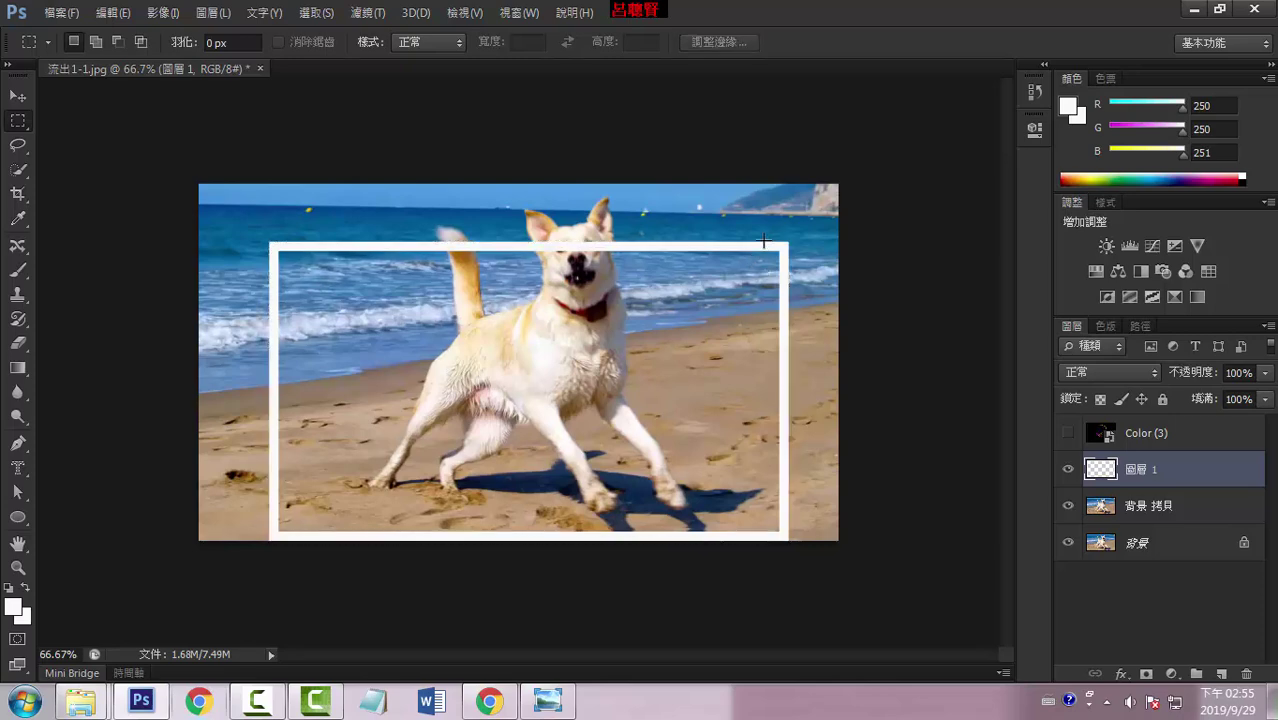
Duplicate the photo as 背景 拷貝 2, hide the lower photos, and ready the Magic Wand on 圖層 1
left_click(1068, 470)
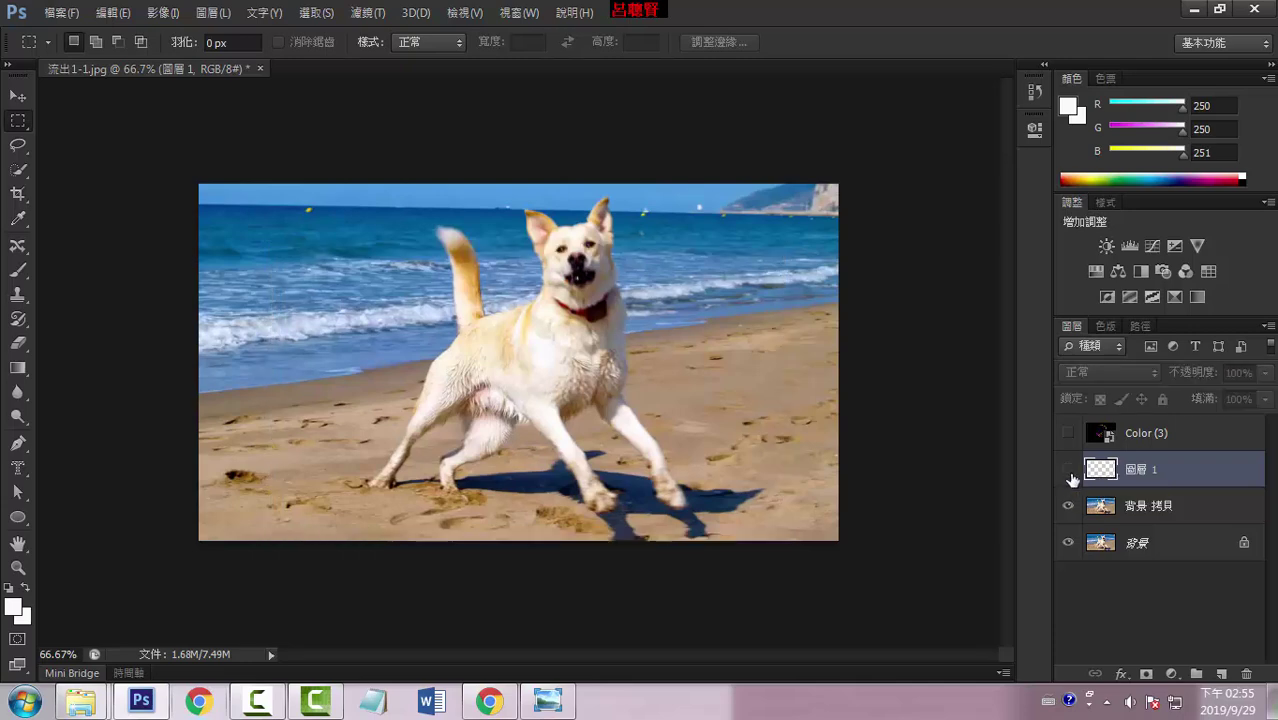
mouse_move(1162, 508)
left_mouse_down()
mouse_move(1182, 604)
mouse_move(1222, 673)
left_mouse_up()
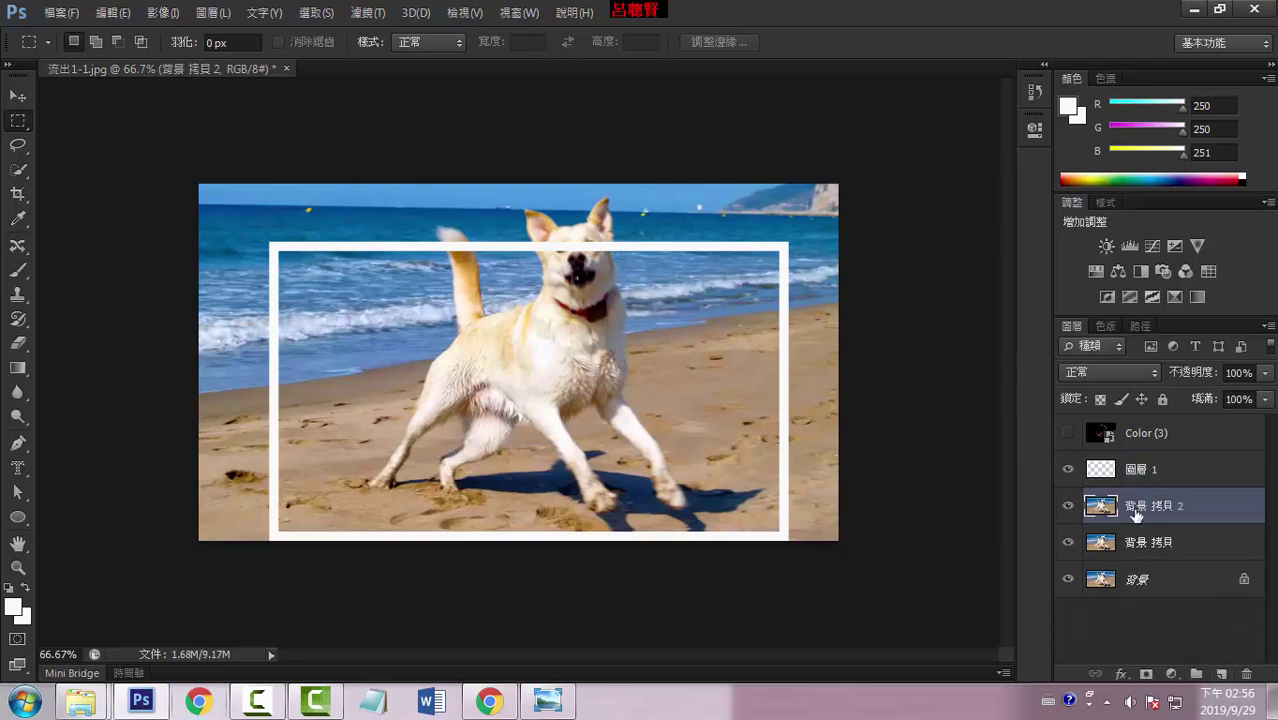
left_click_drag(1067, 545, 1070, 580)
left_click(29, 180)
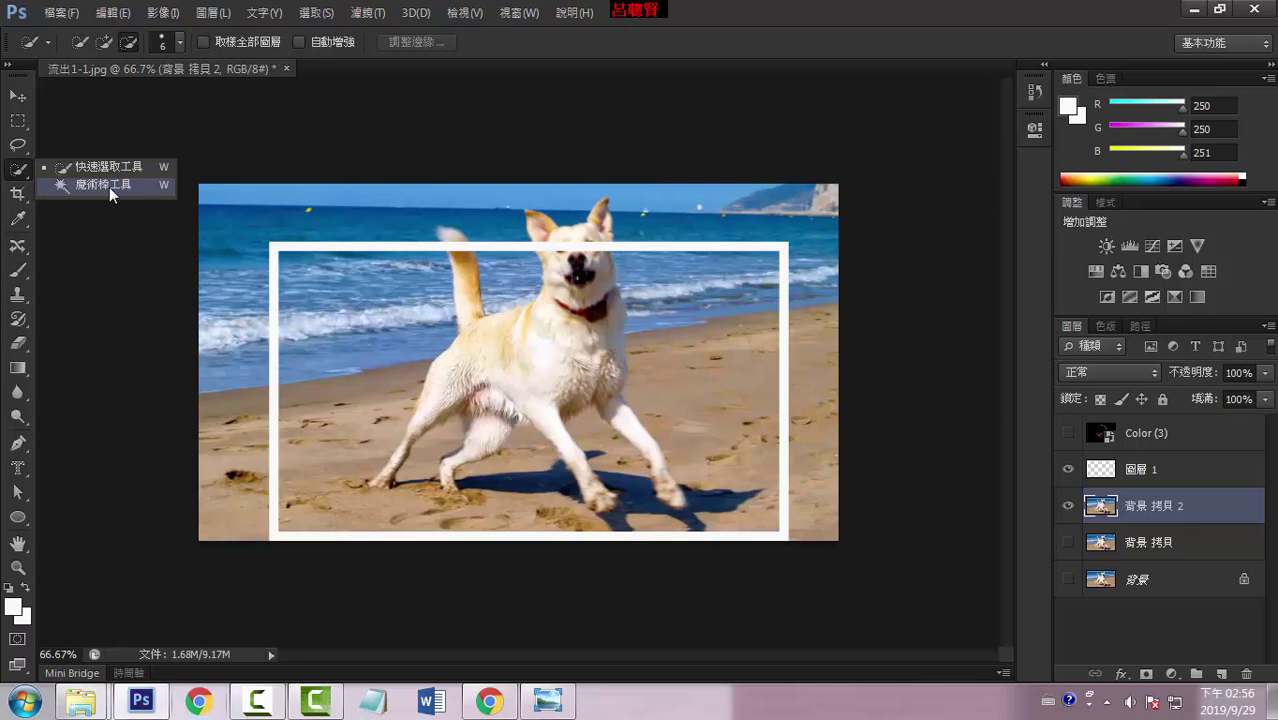
left_click(109, 187)
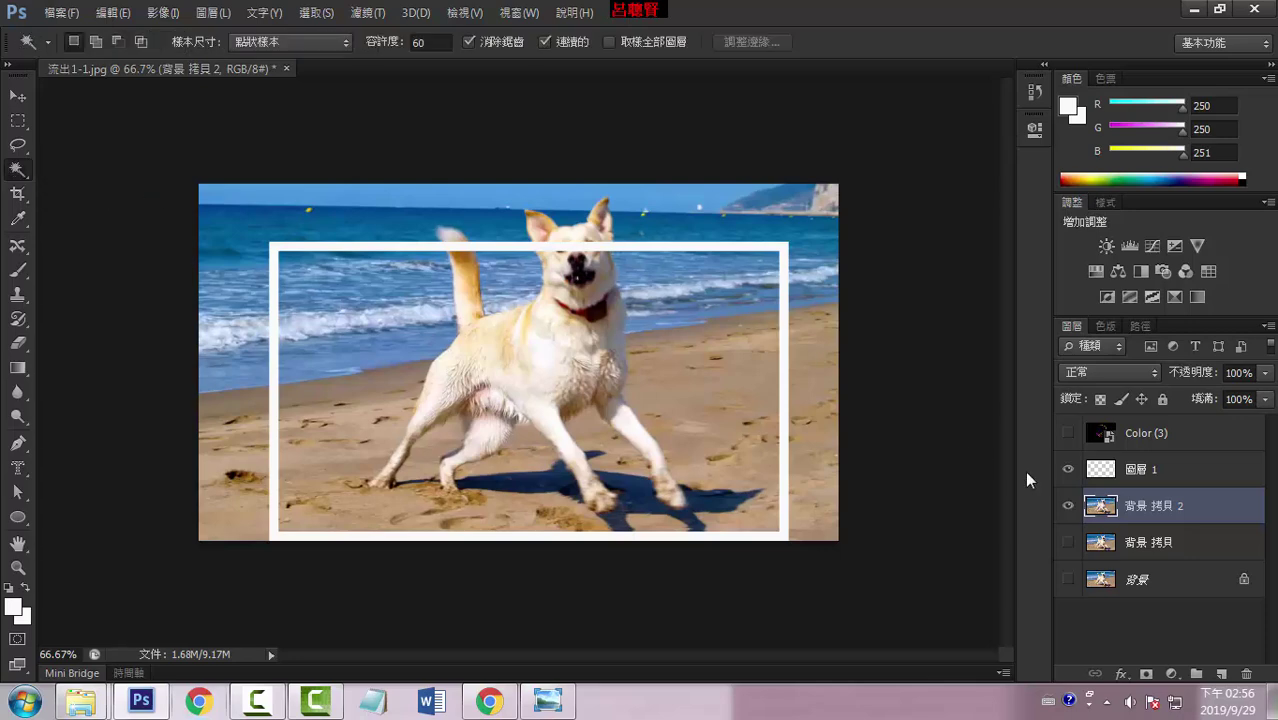
left_click(1133, 479)
left_click(1070, 506)
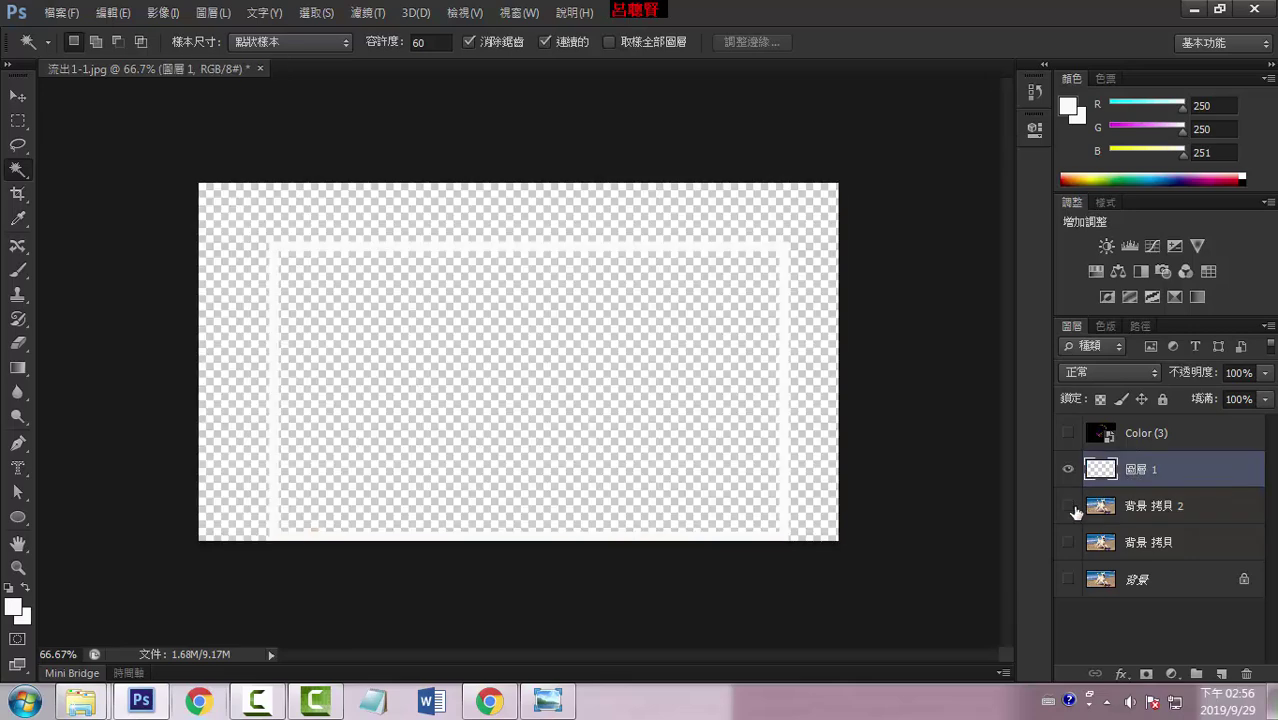
Try clearing the photo outside the frame on 背景 拷貝 2, then undo and deselect
left_click(821, 275)
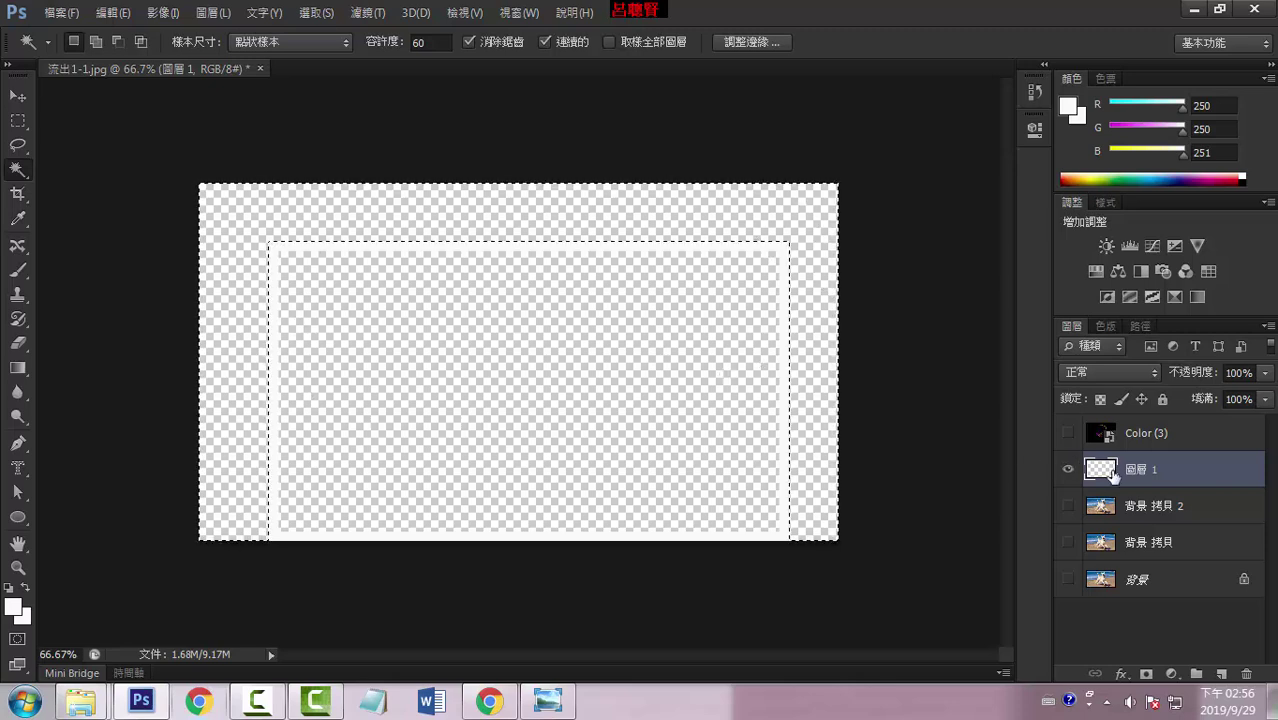
left_click(1130, 507)
left_click(1068, 506)
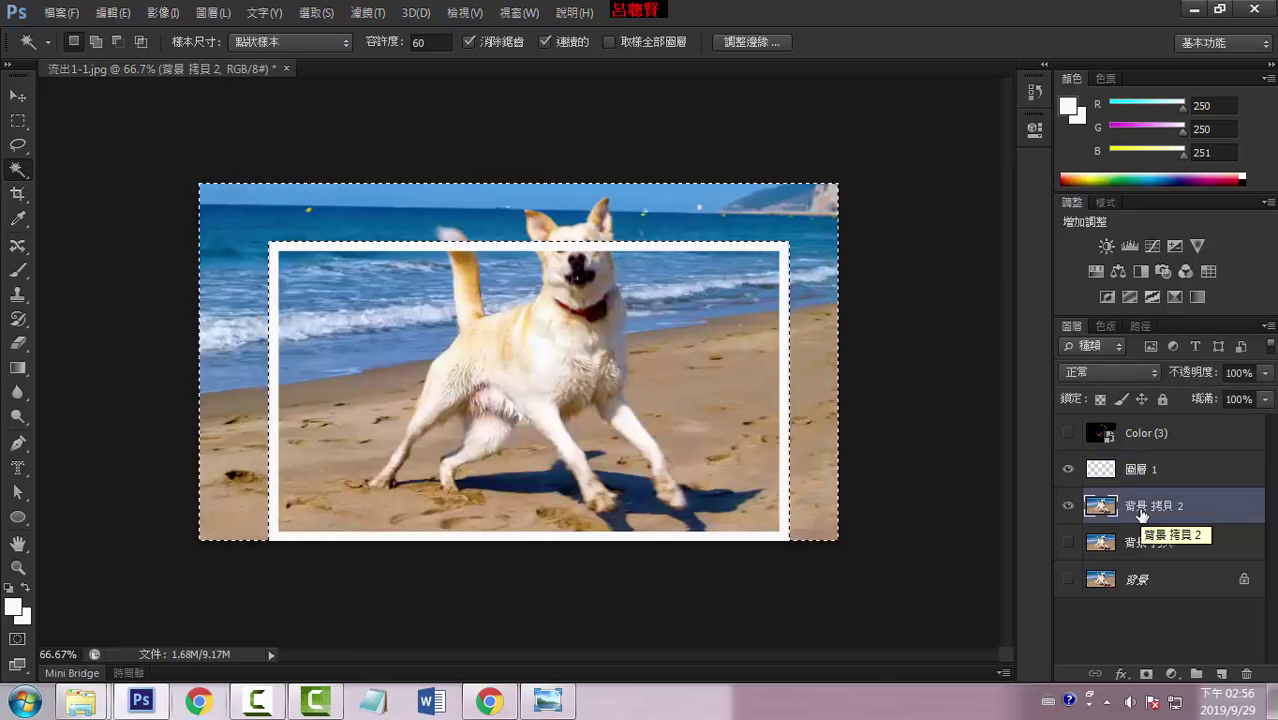
key("Delete")
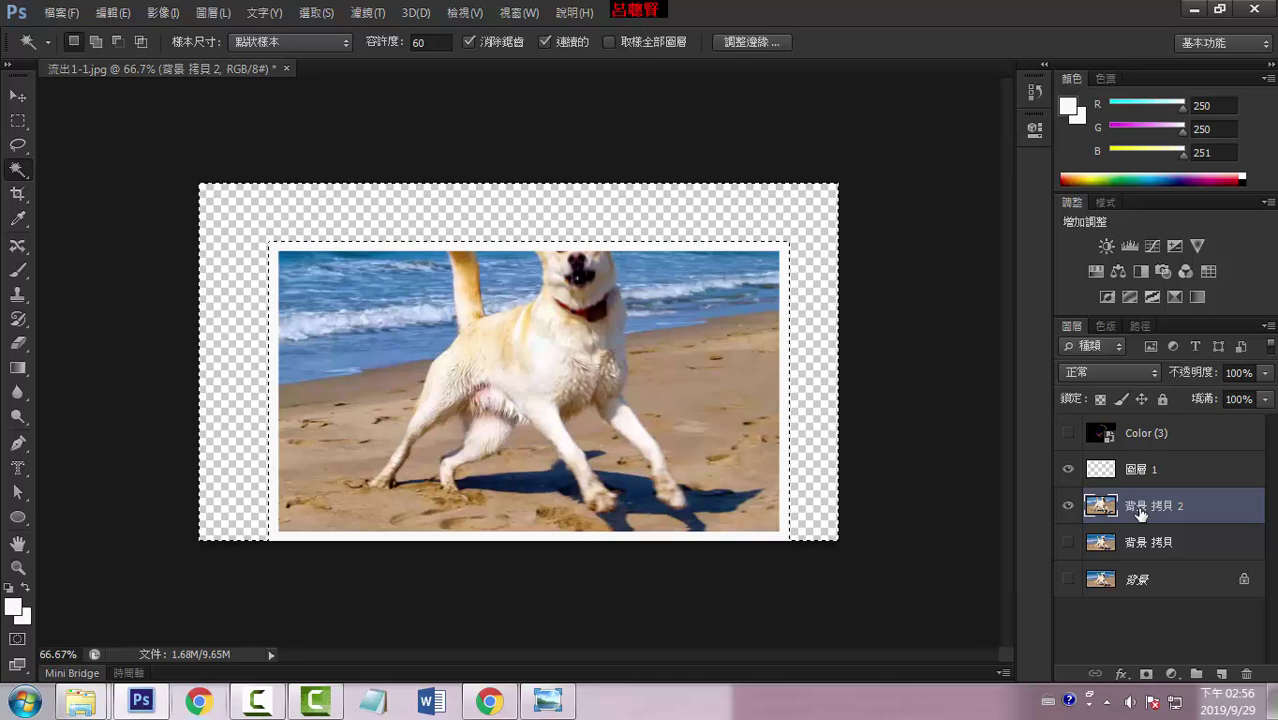
key("ctrl+z")
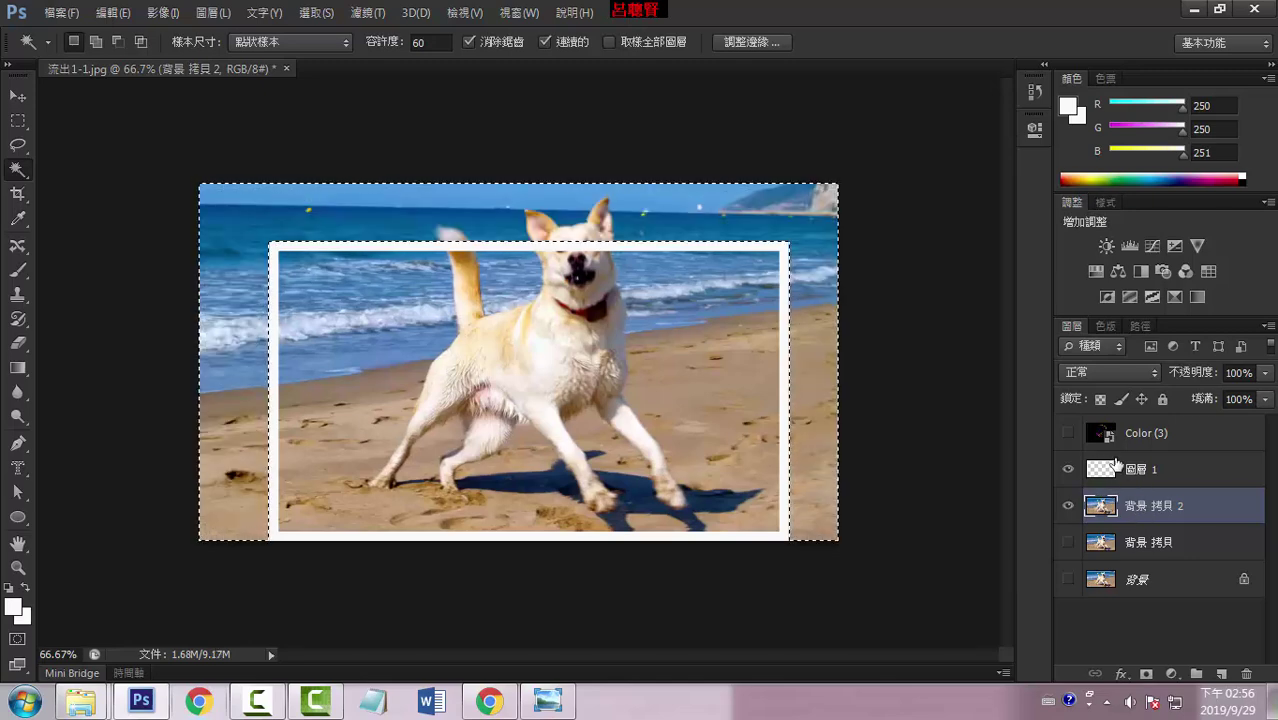
left_click(1125, 470)
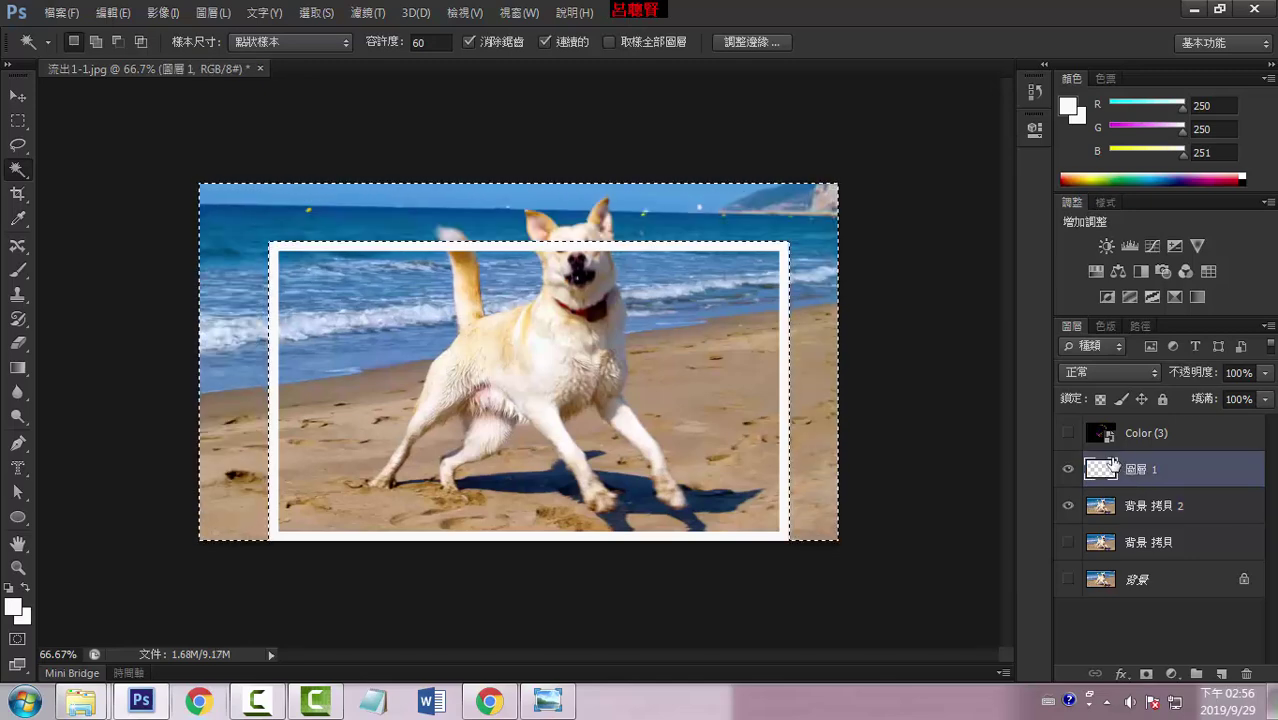
key("ctrl+d")
Magic-wand the band outside the frame and delete it from 背景 拷貝 2
left_click(1068, 506)
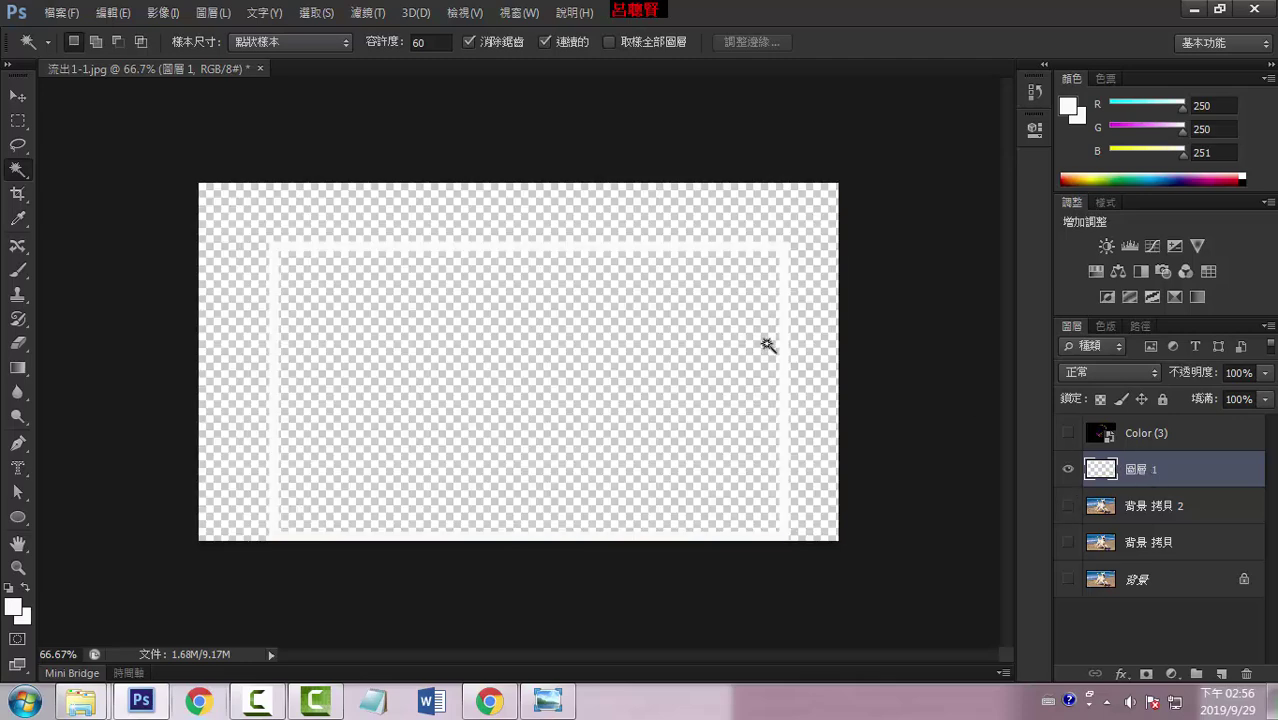
left_click(784, 307)
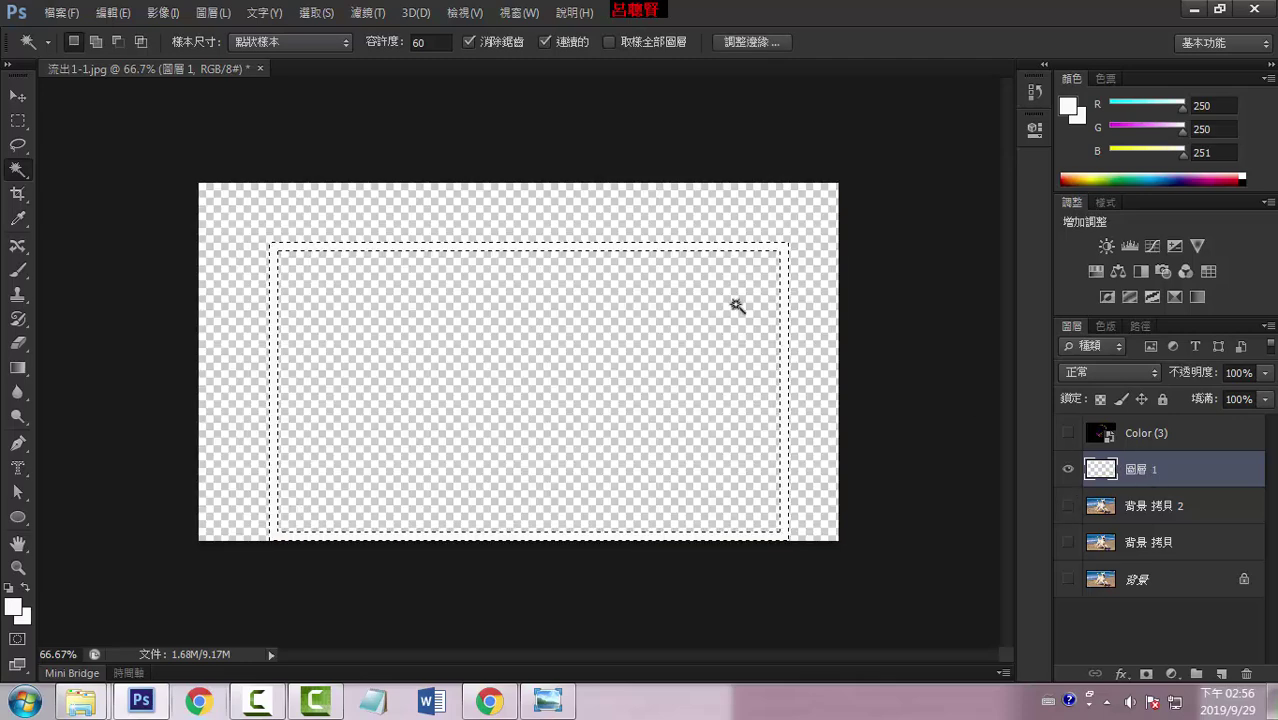
left_click(740, 232)
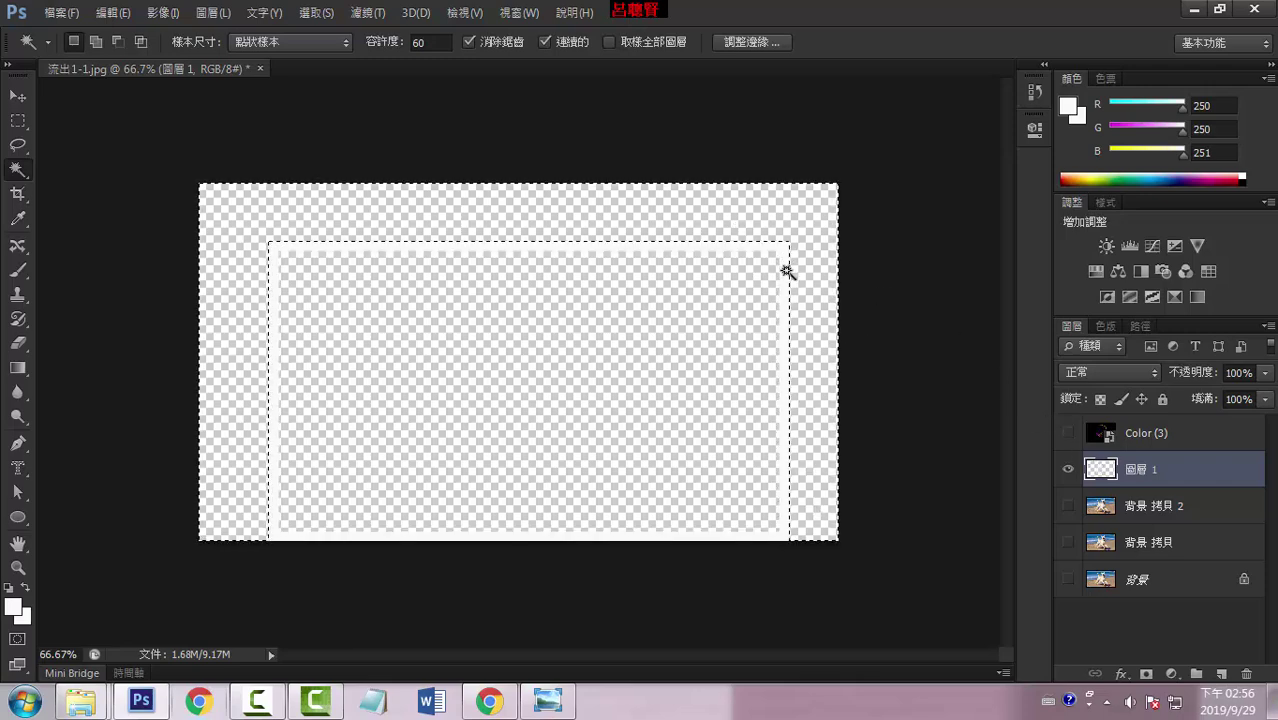
left_click(1089, 516)
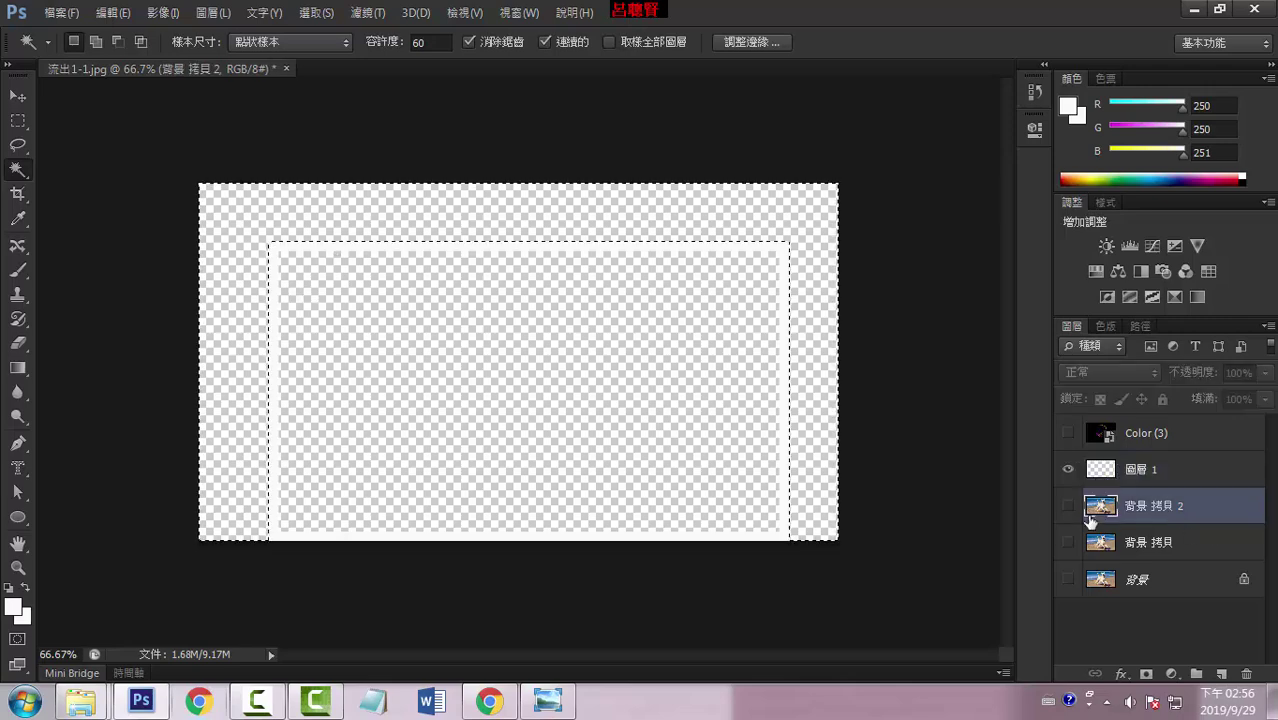
left_click(1067, 507)
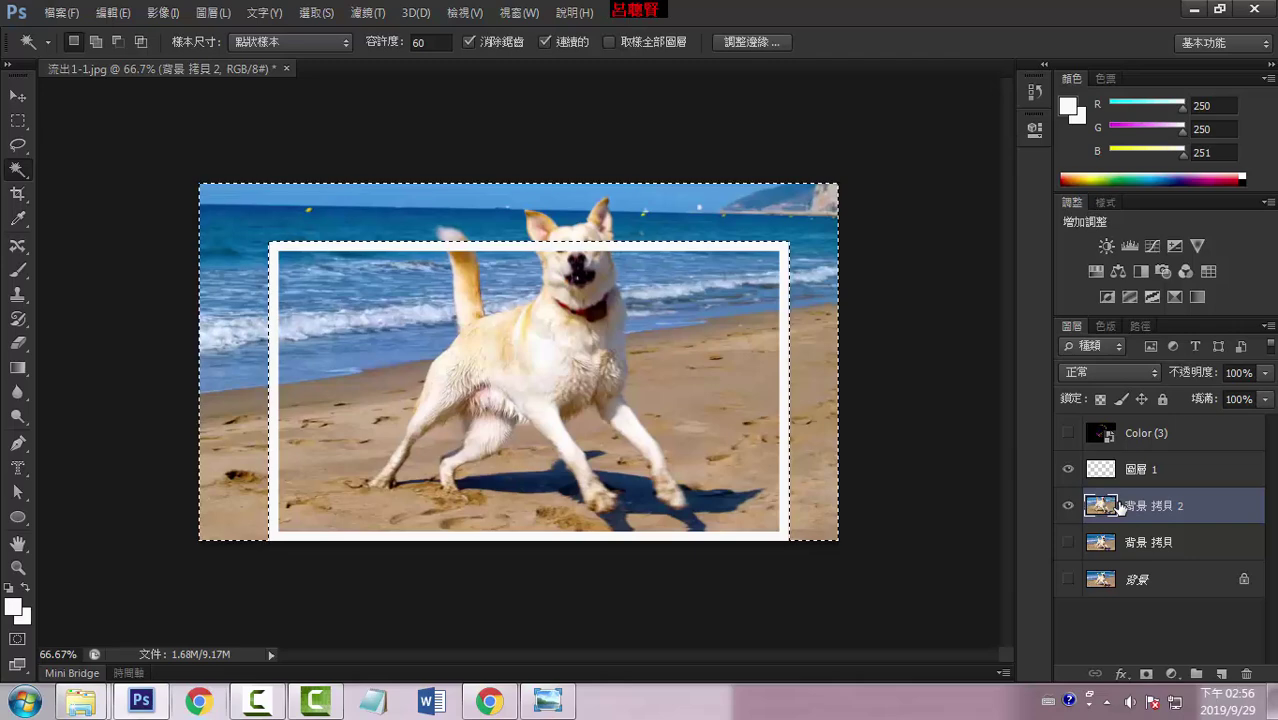
key("Delete")
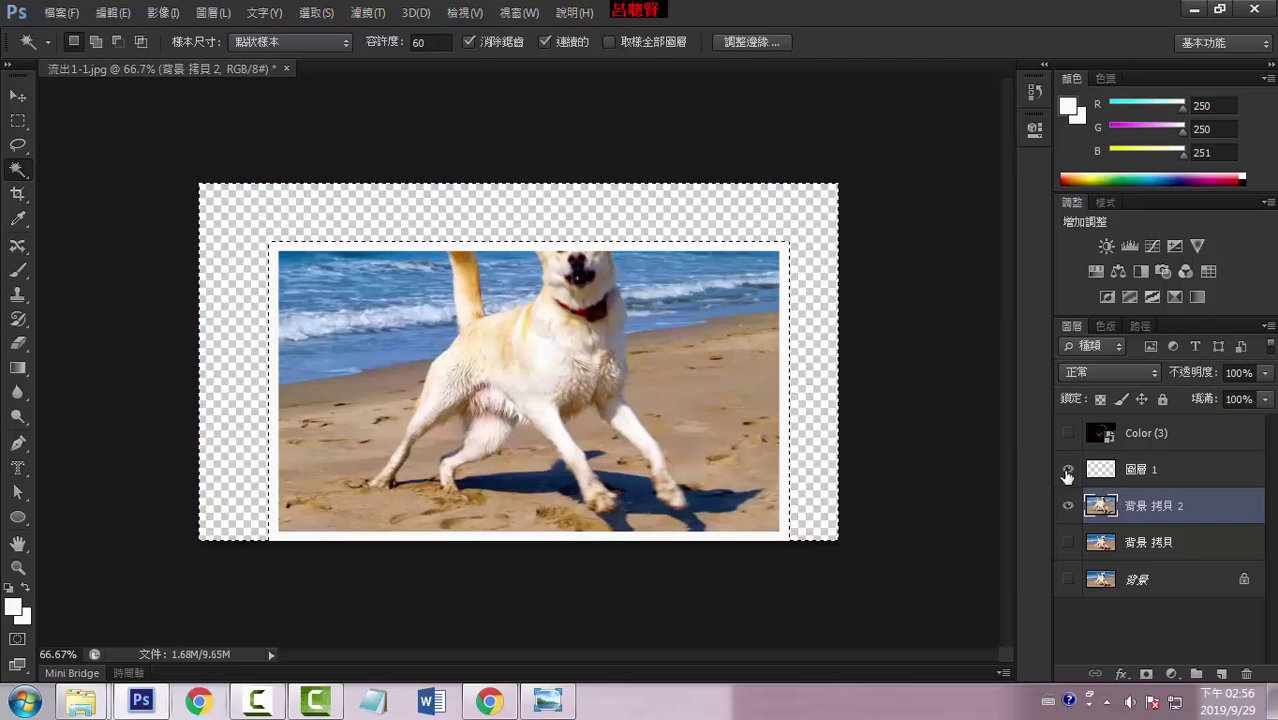
Show 背景 拷貝, deselect, and move it to the top of the Layers panel
left_click(1068, 544)
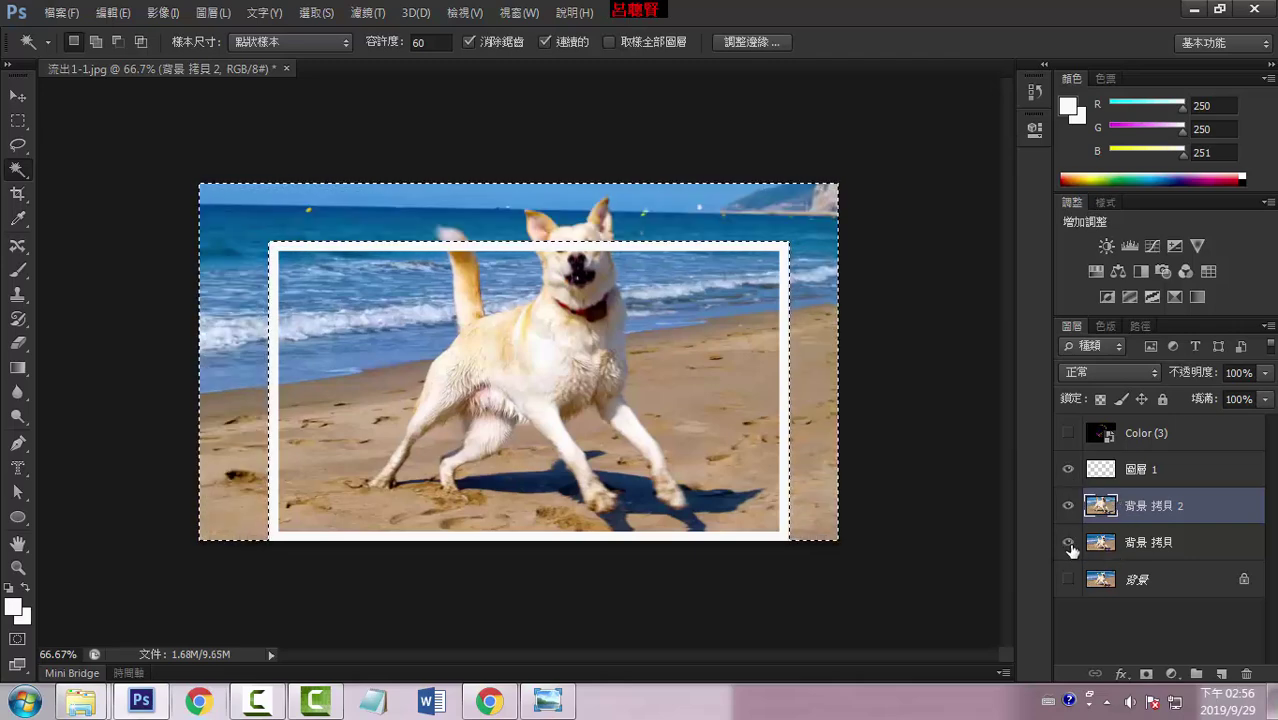
left_click(1137, 548)
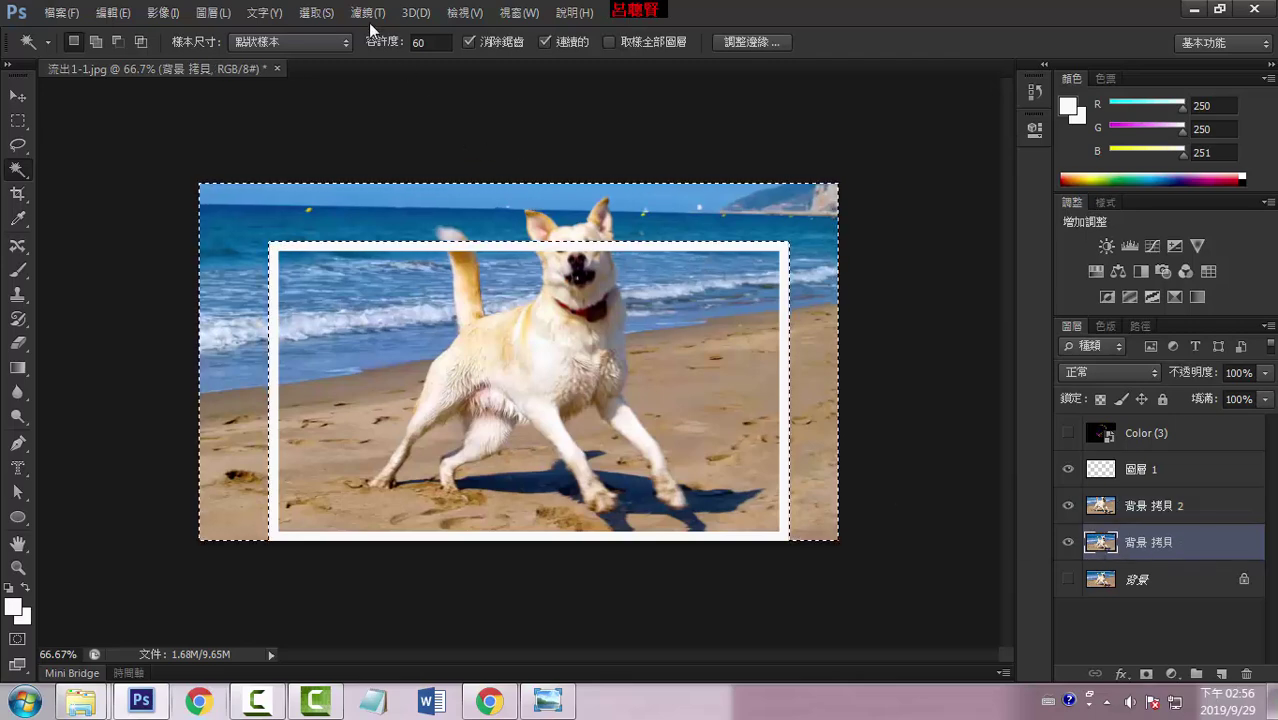
left_click(315, 14)
left_click(328, 53)
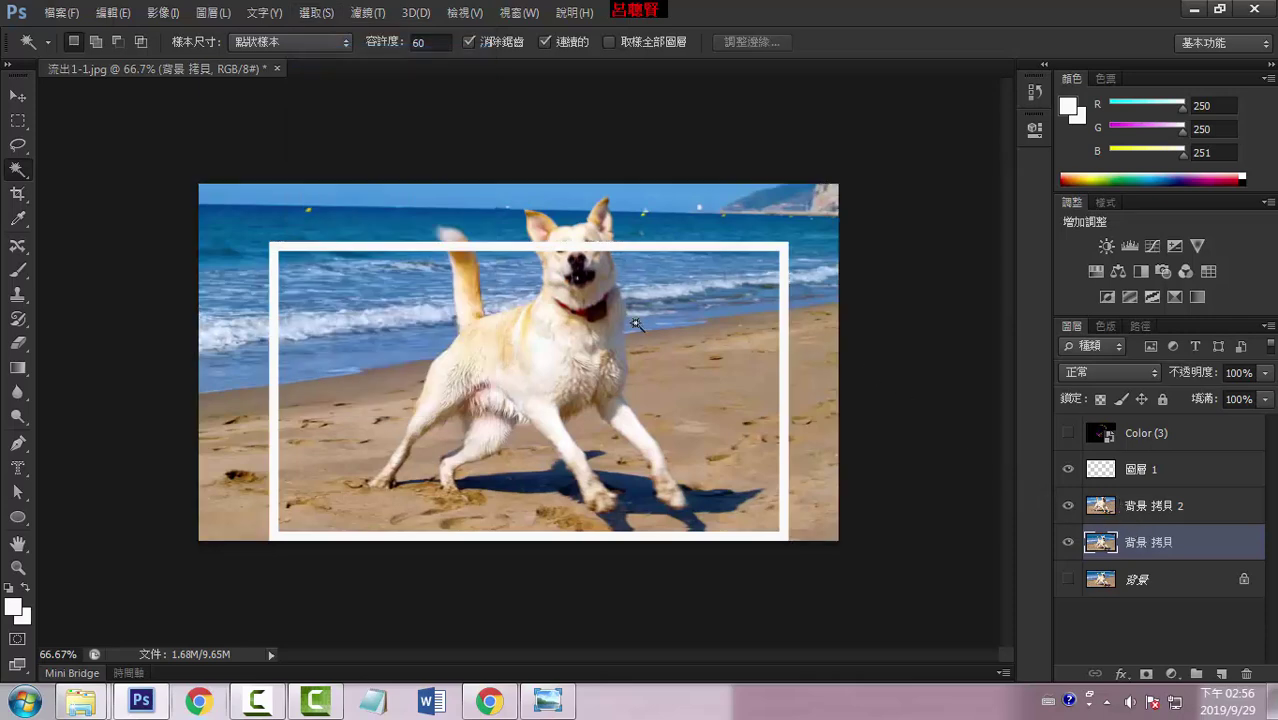
left_click_drag(1130, 555, 1130, 455)
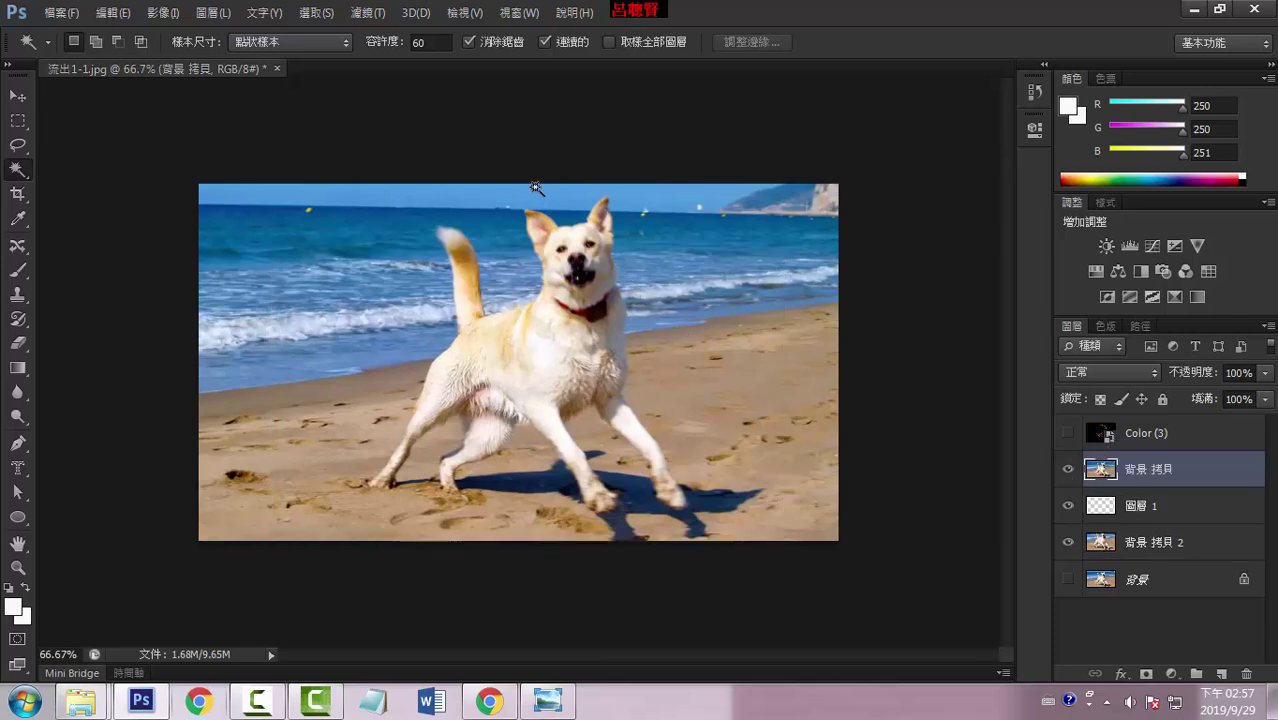
At 100% zoom, quick-select the dog's tail, back, face, ear and muzzle
right_click(24, 177)
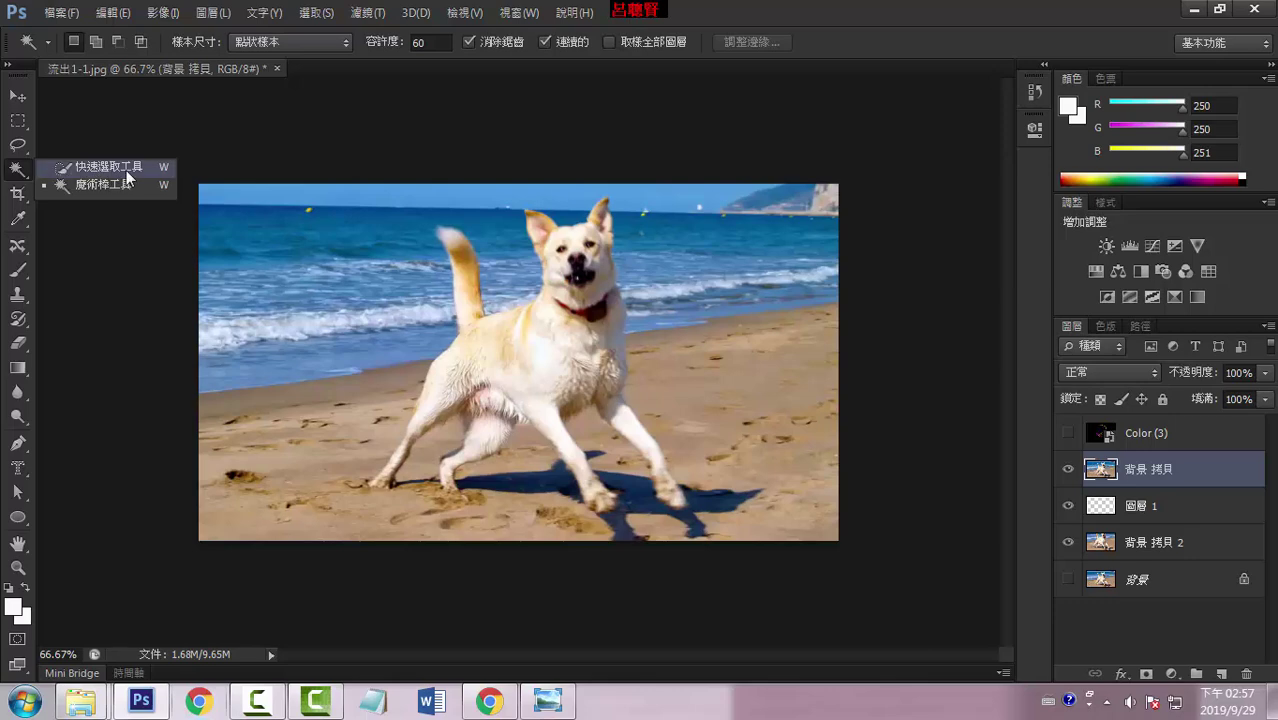
left_click(110, 167)
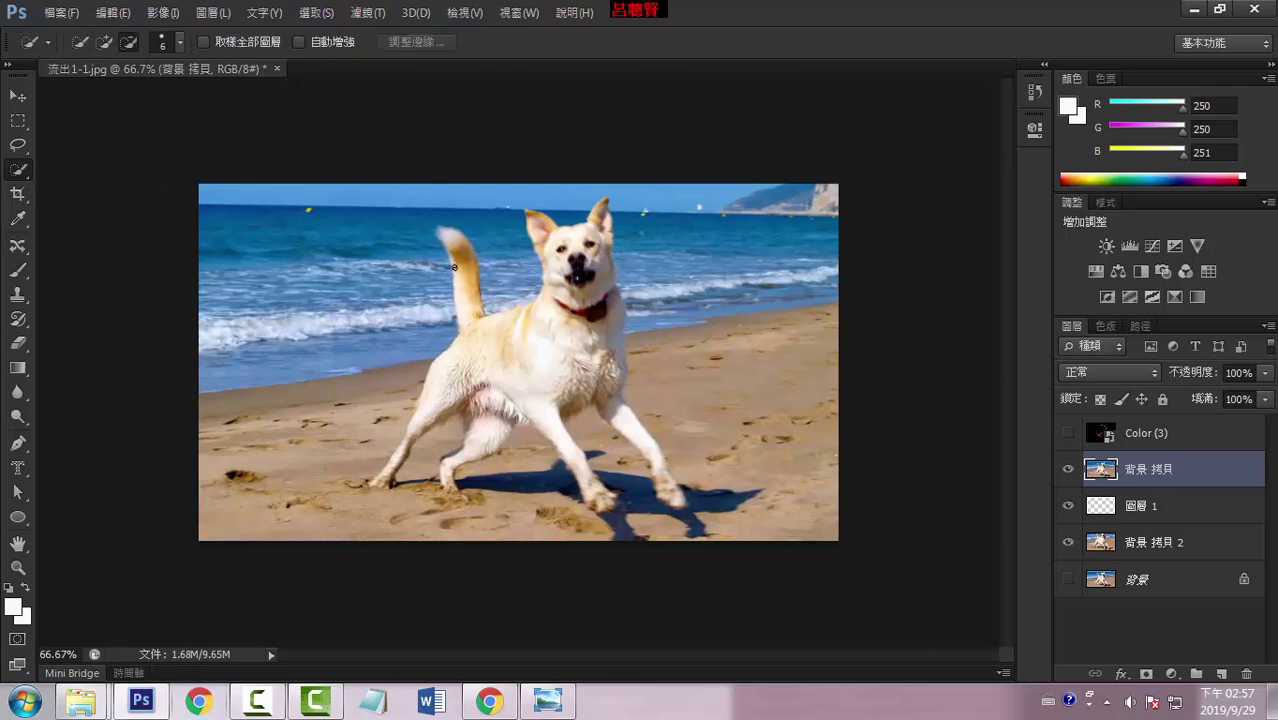
key("ctrl+plus")
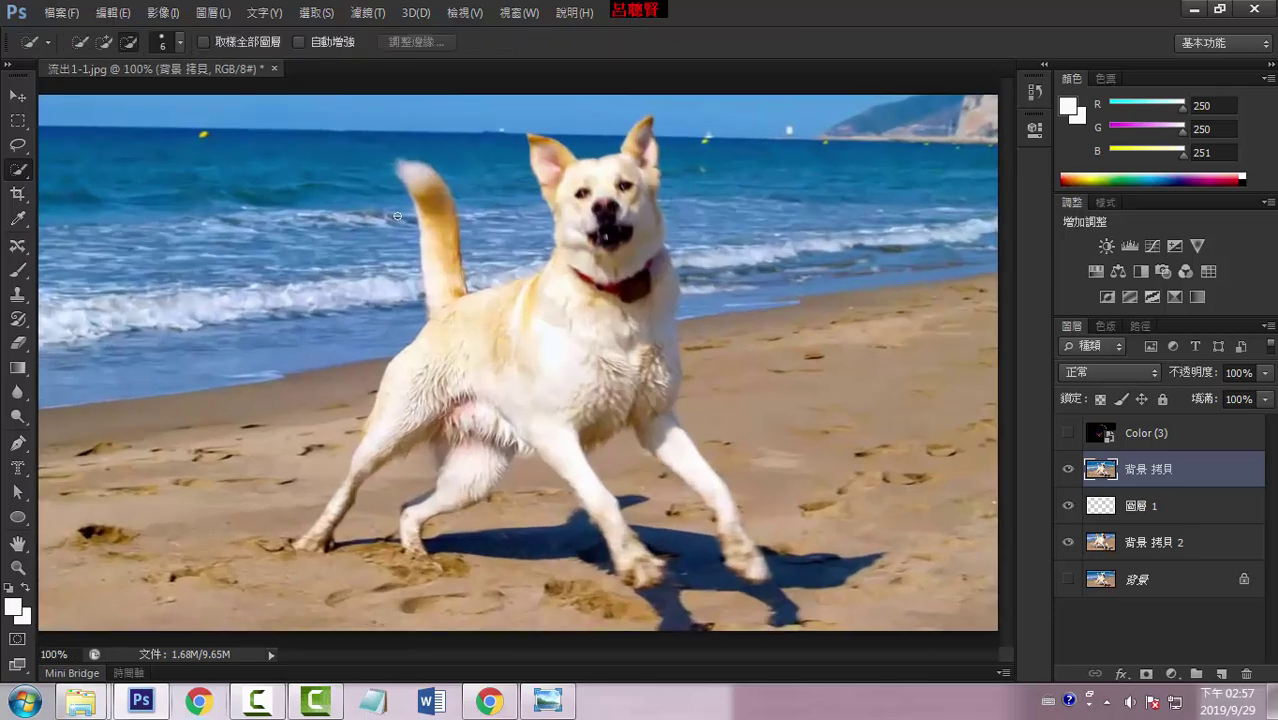
left_click_drag(425, 218, 437, 270)
left_click_drag(455, 323, 563, 296)
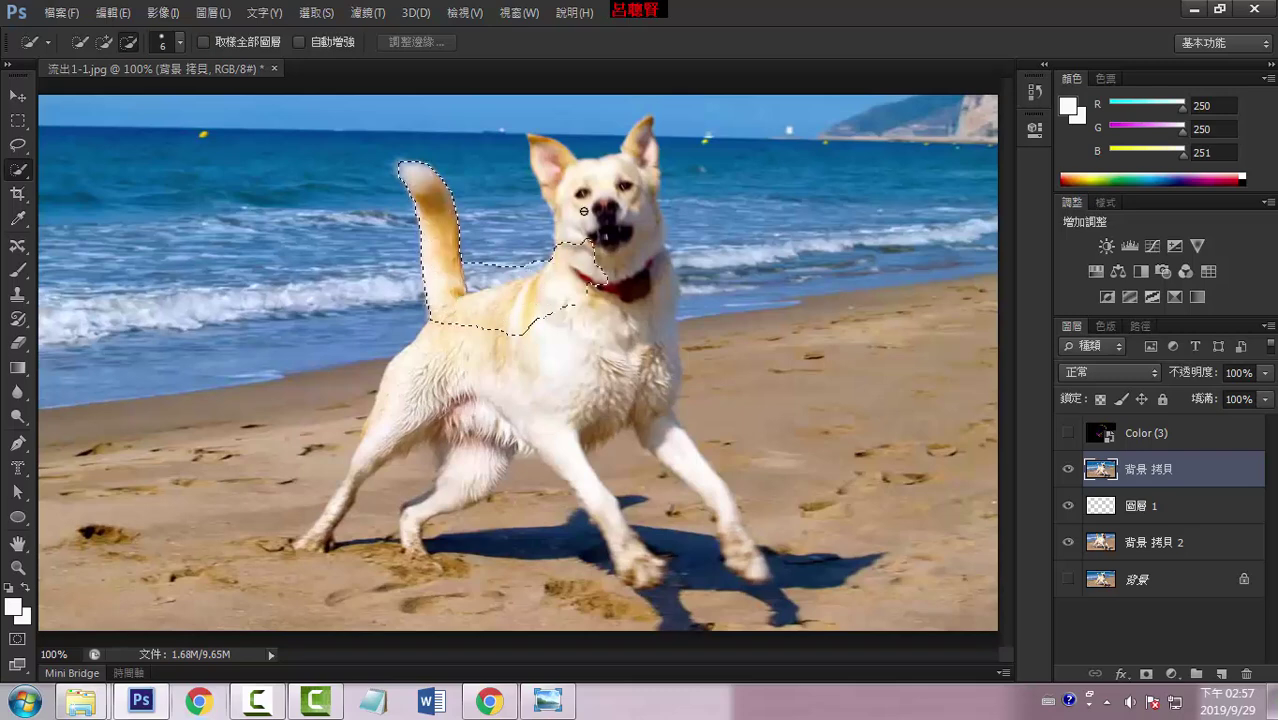
mouse_move(584, 211)
left_mouse_down()
mouse_move(557, 164)
mouse_move(642, 141)
left_mouse_up()
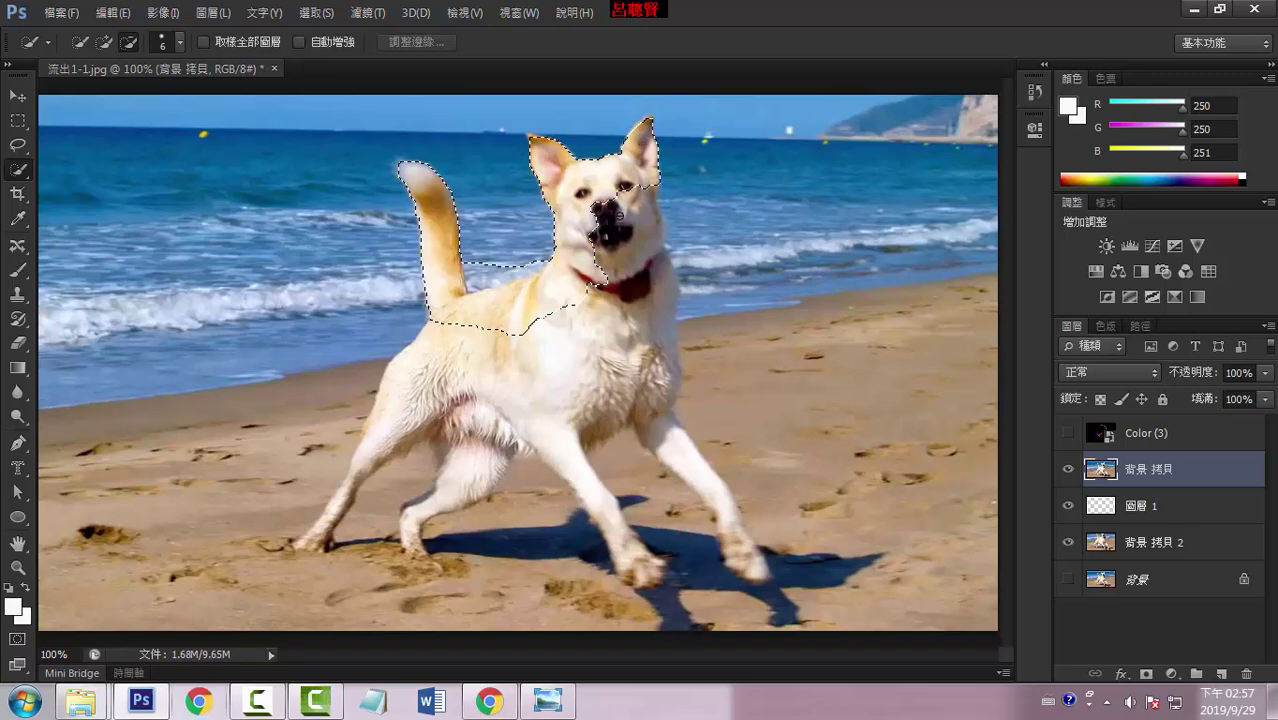
left_click_drag(619, 215, 633, 254)
Extend the selection over the chest, front legs, paws and hind leg, then zoom to 200%
left_click_drag(650, 308, 648, 330)
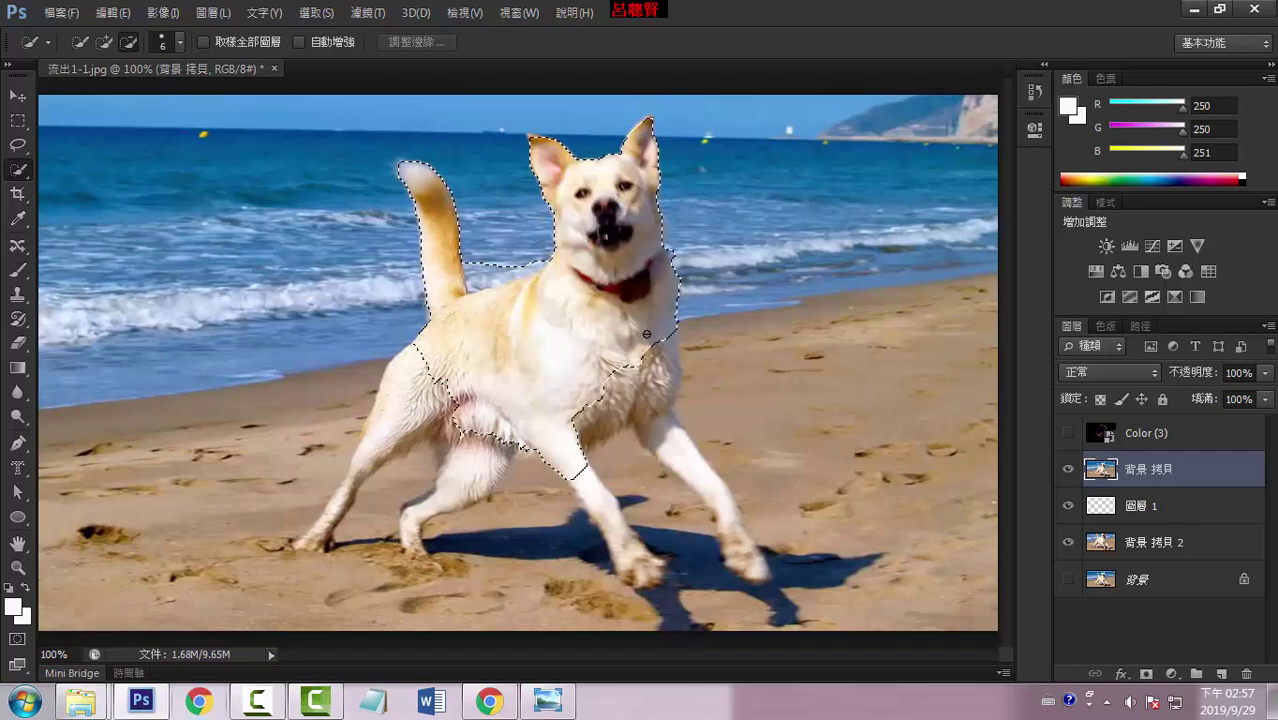
left_click_drag(647, 388, 621, 394)
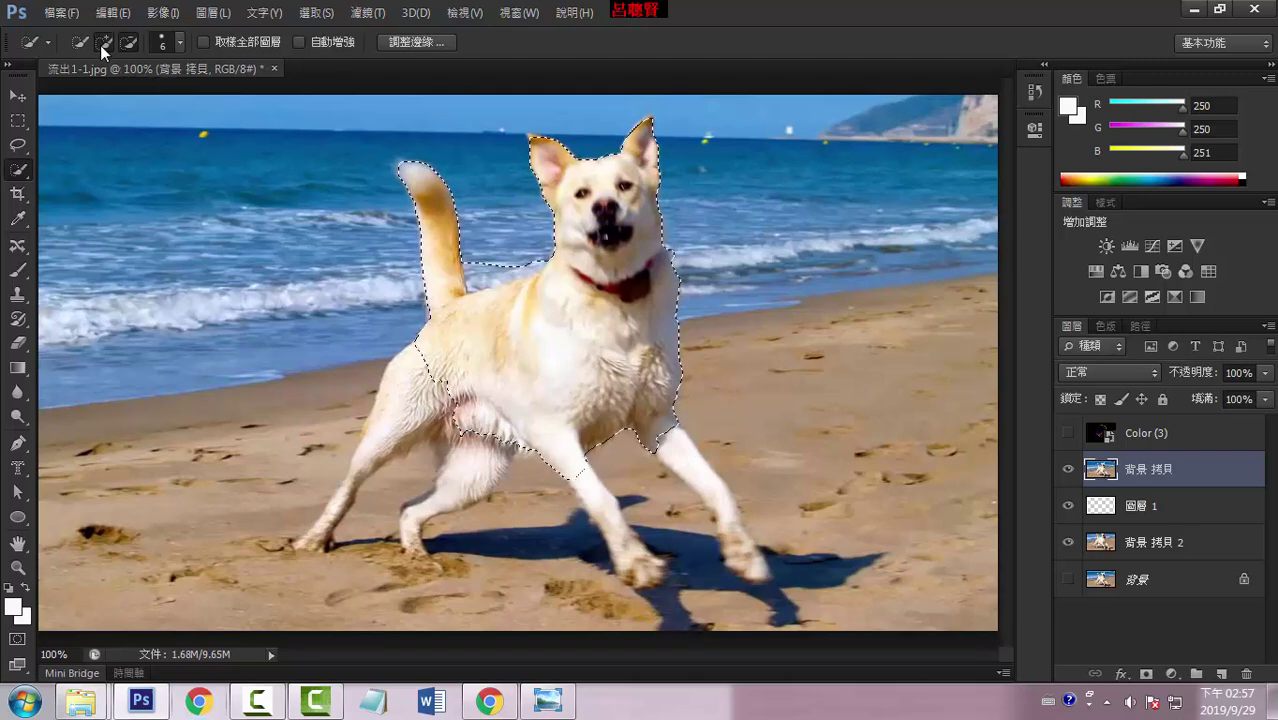
mouse_move(676, 450)
left_mouse_down()
mouse_move(662, 442)
mouse_move(736, 541)
left_mouse_up()
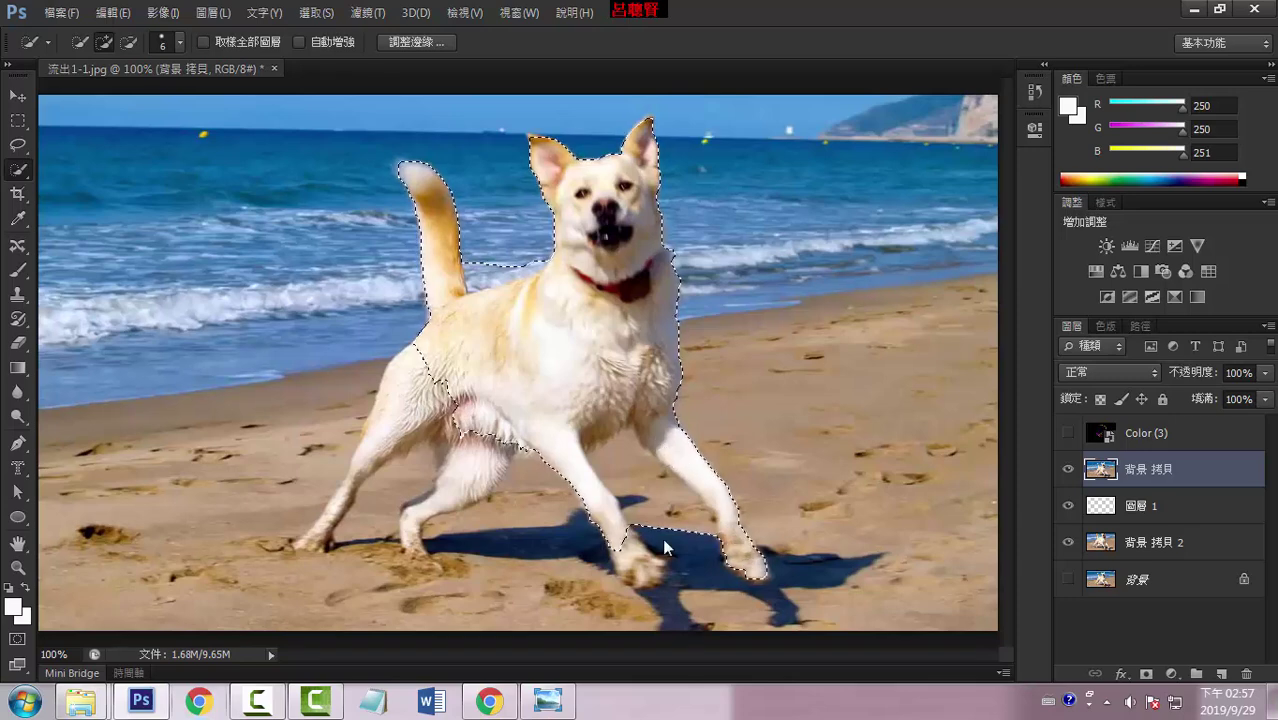
left_click_drag(631, 562, 638, 573)
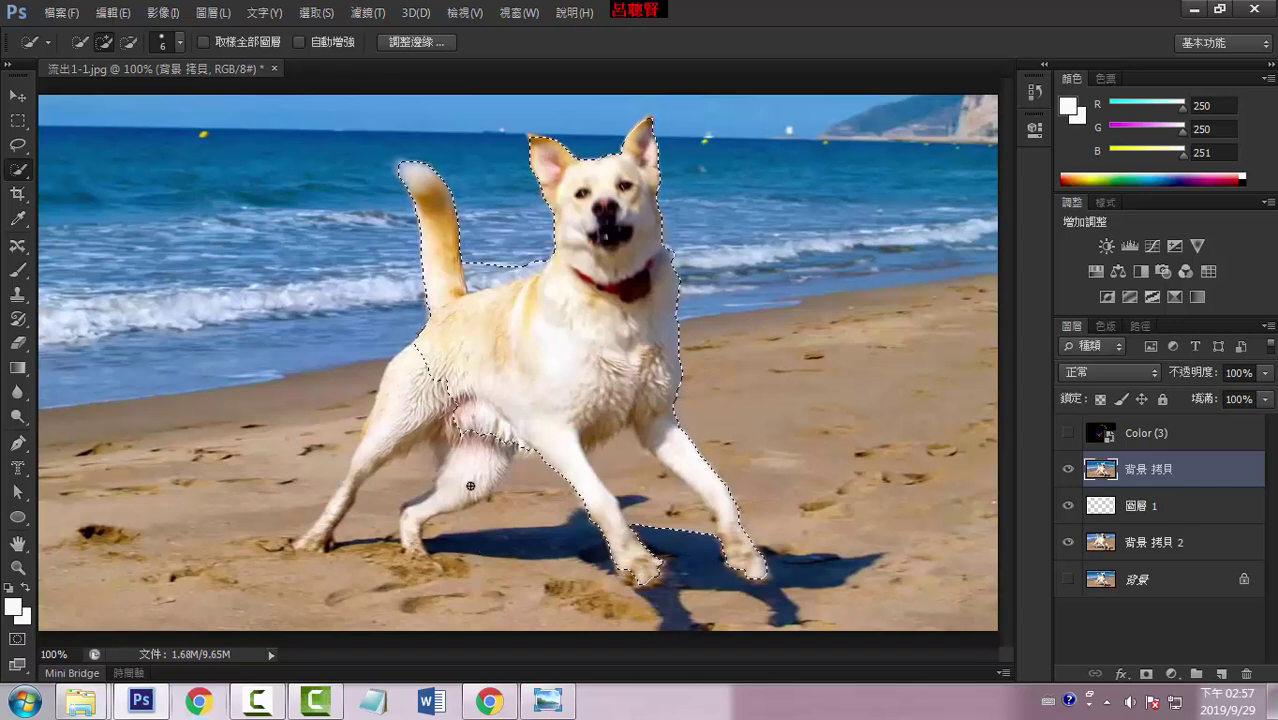
left_click_drag(470, 486, 401, 401)
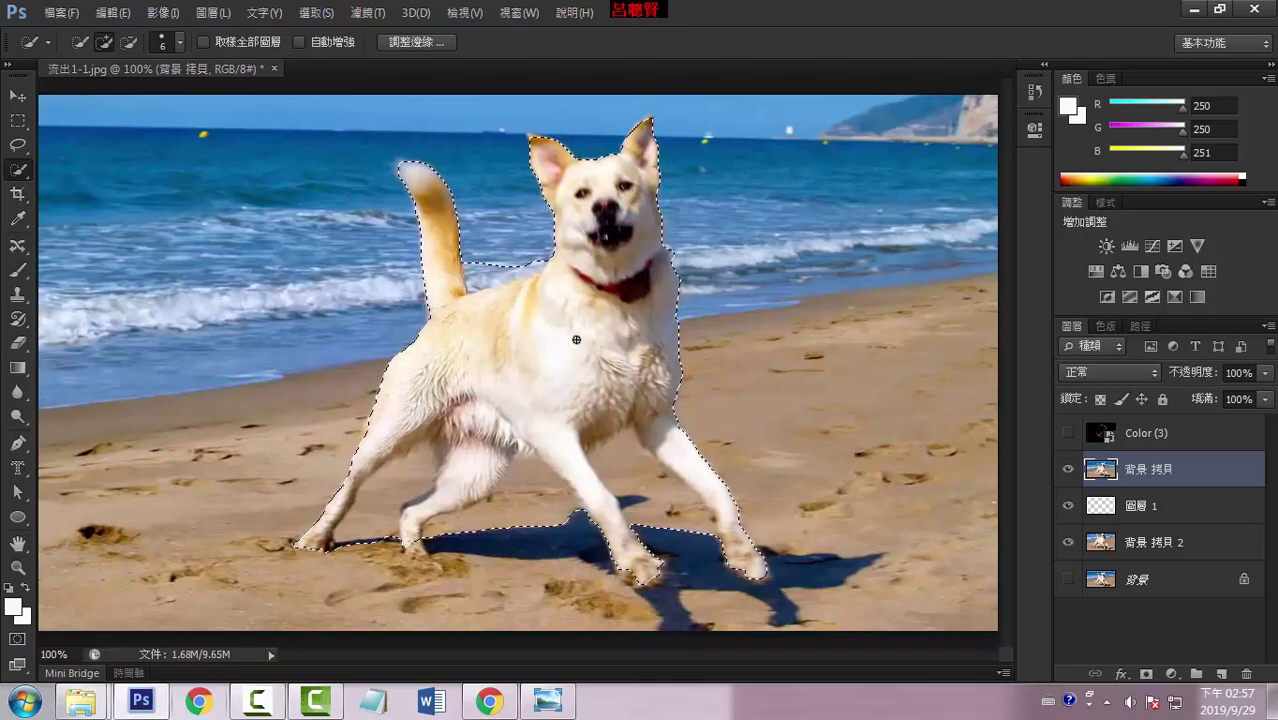
key("ctrl+plus")
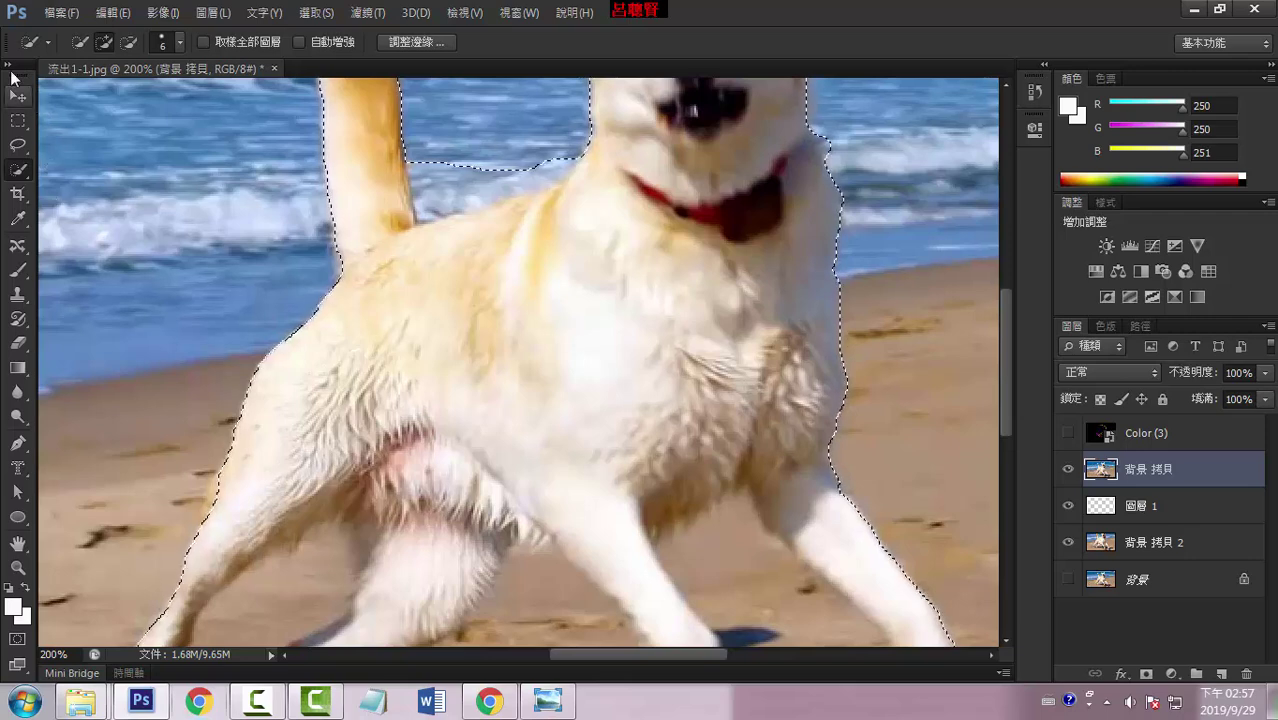
With the Polygonal Lasso in subtract mode, remove the sea gap between tail and back
left_click(7, 68)
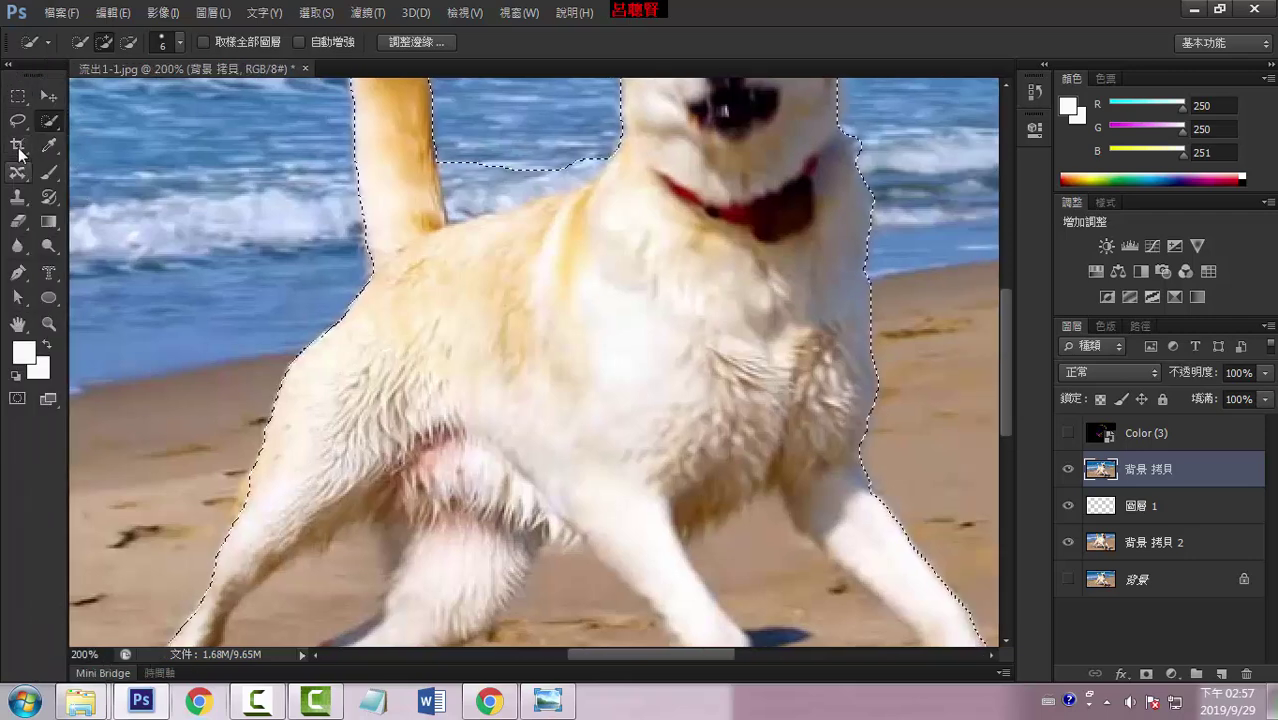
right_click(20, 126)
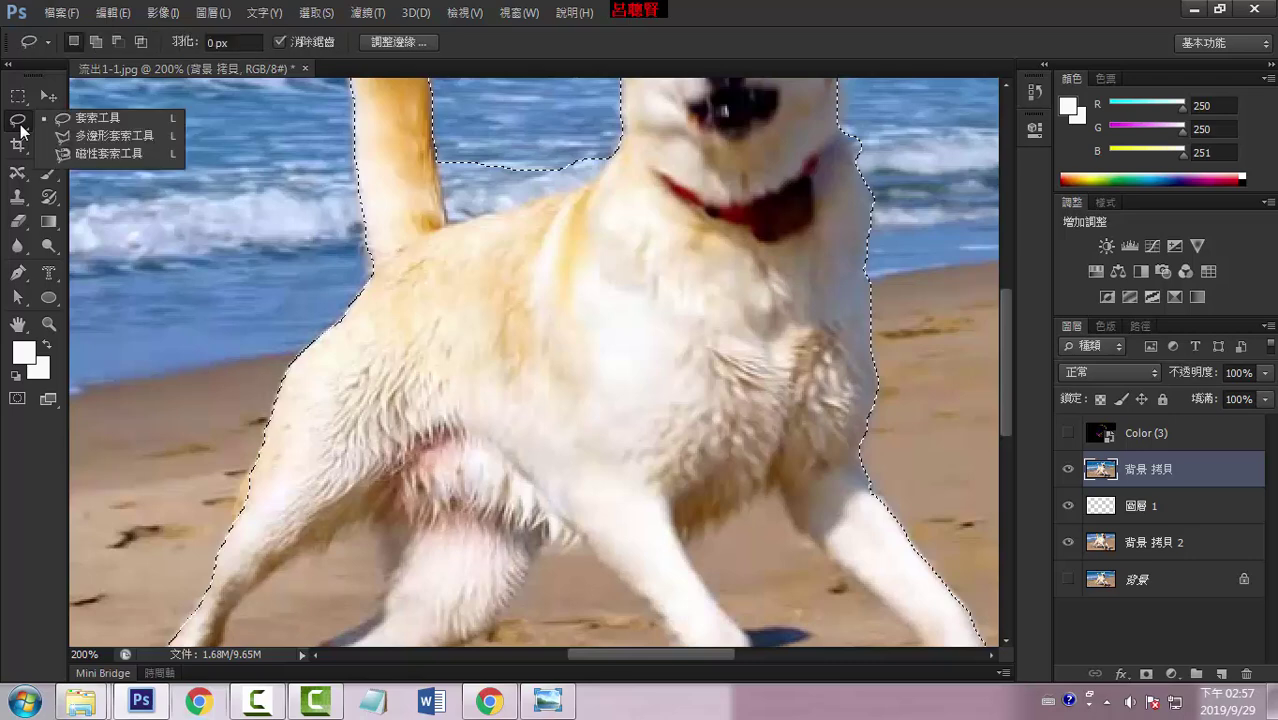
left_click(110, 133)
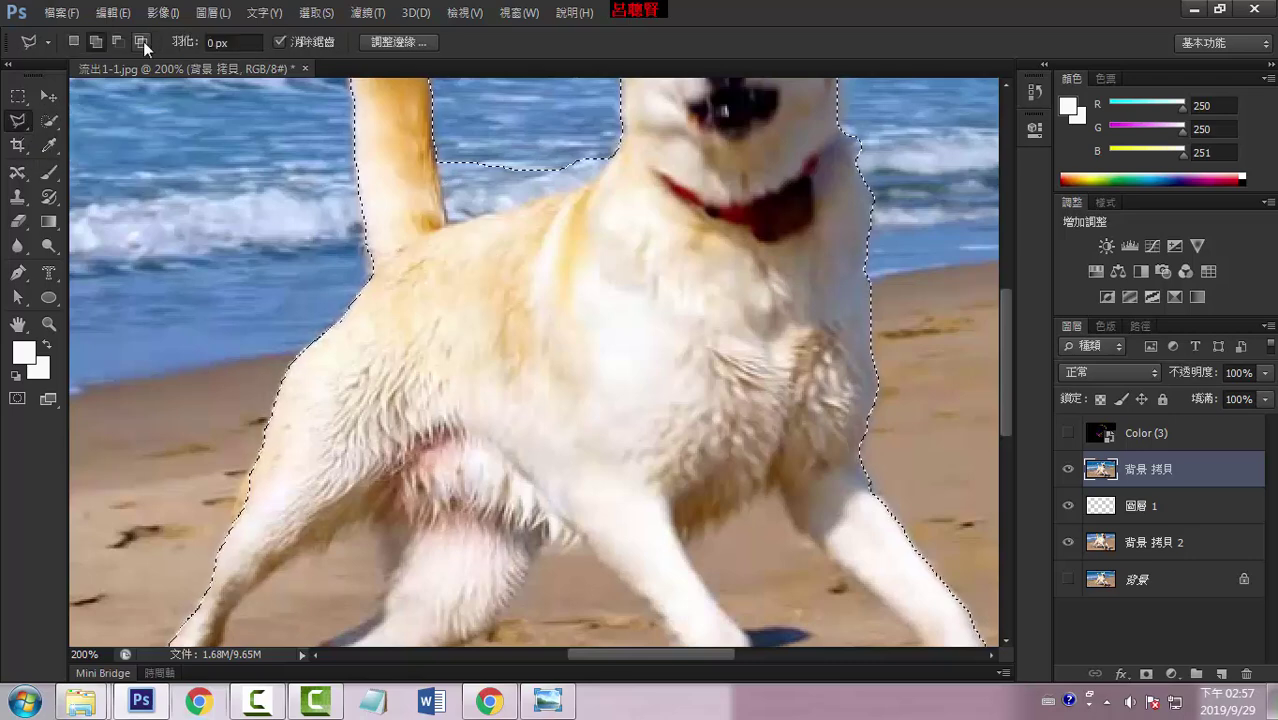
left_click(113, 41)
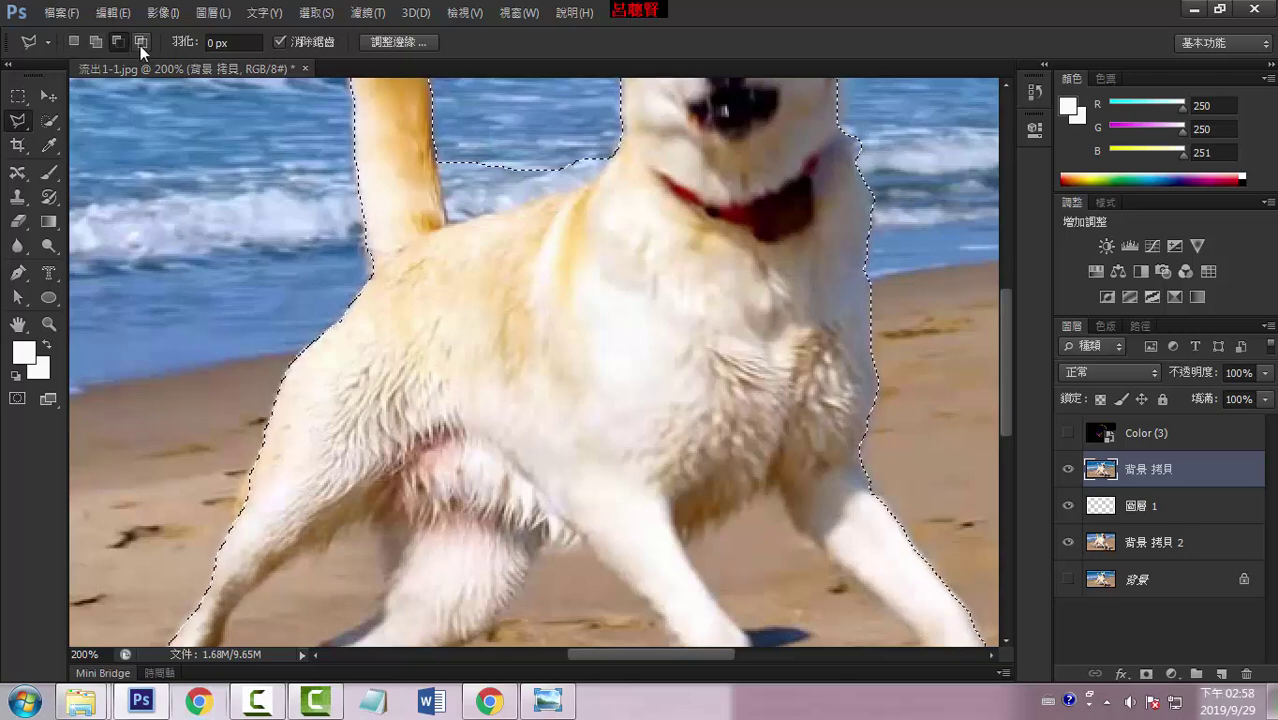
left_click(446, 222)
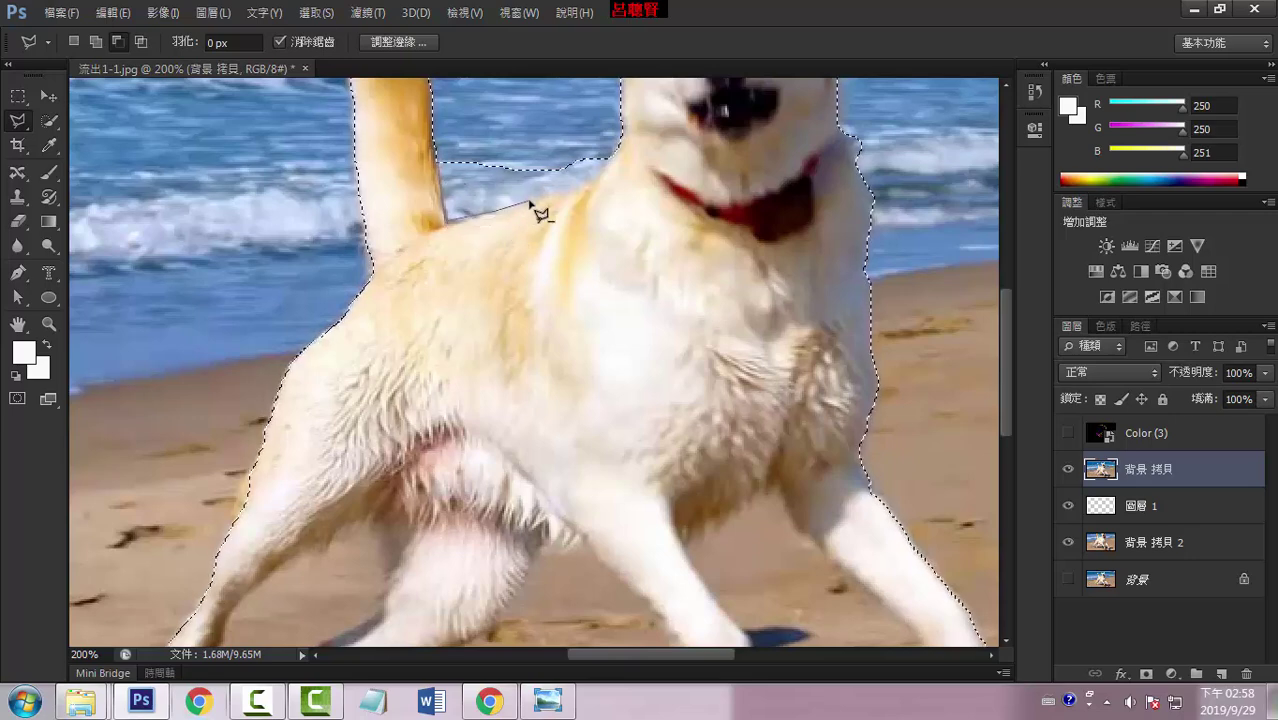
left_click(587, 188)
left_click(610, 158)
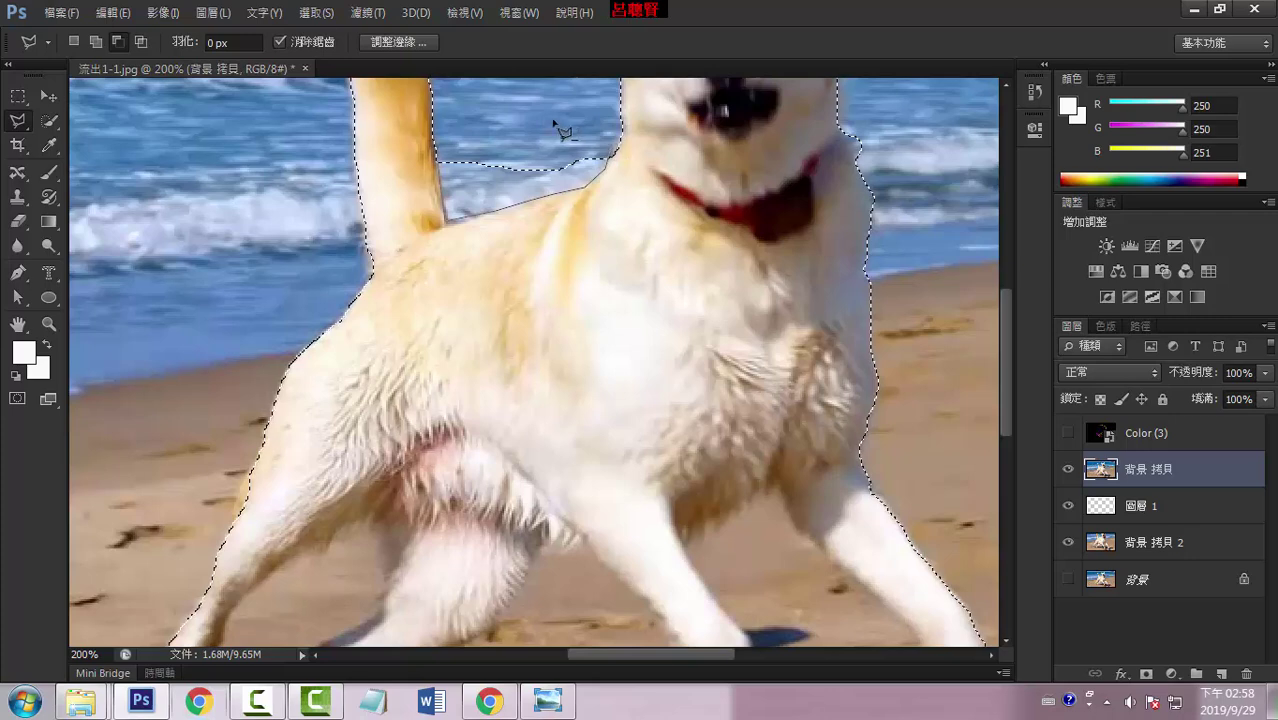
left_click(450, 120)
left_click(446, 178)
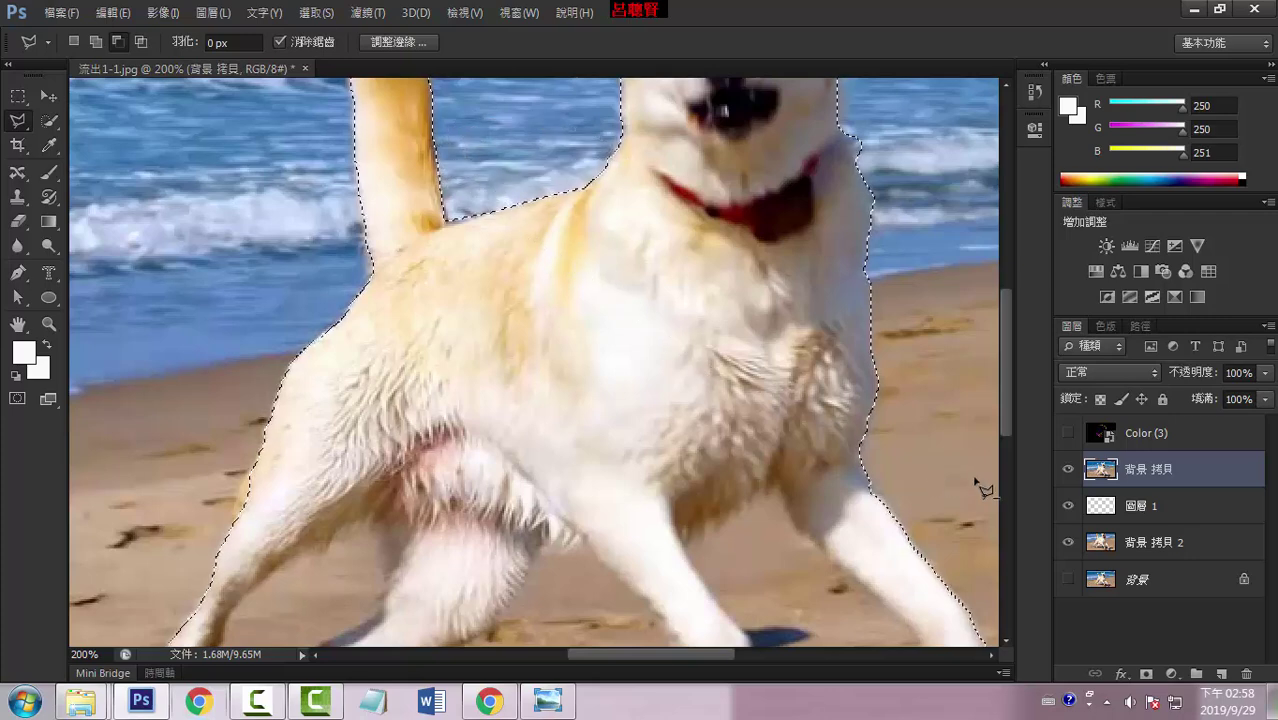
Subtract the sand gap between the back legs from the dog selection
left_click_drag(819, 408, 652, 197)
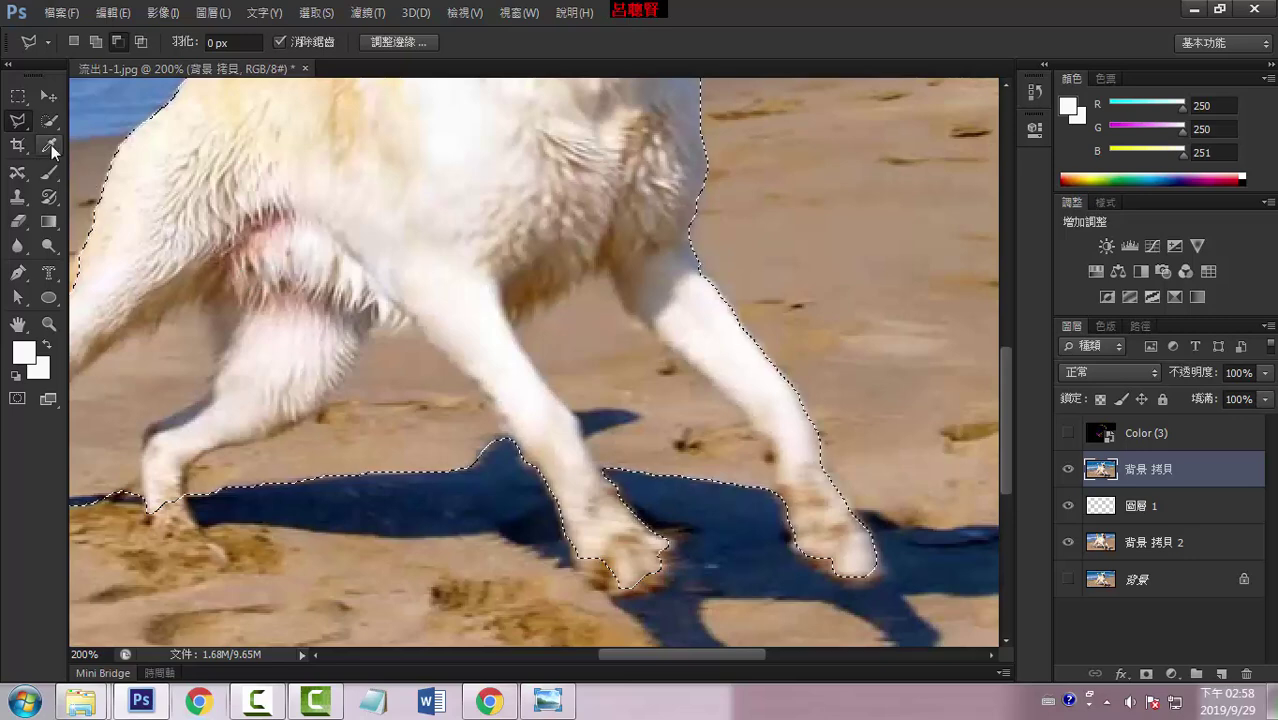
left_click(612, 274)
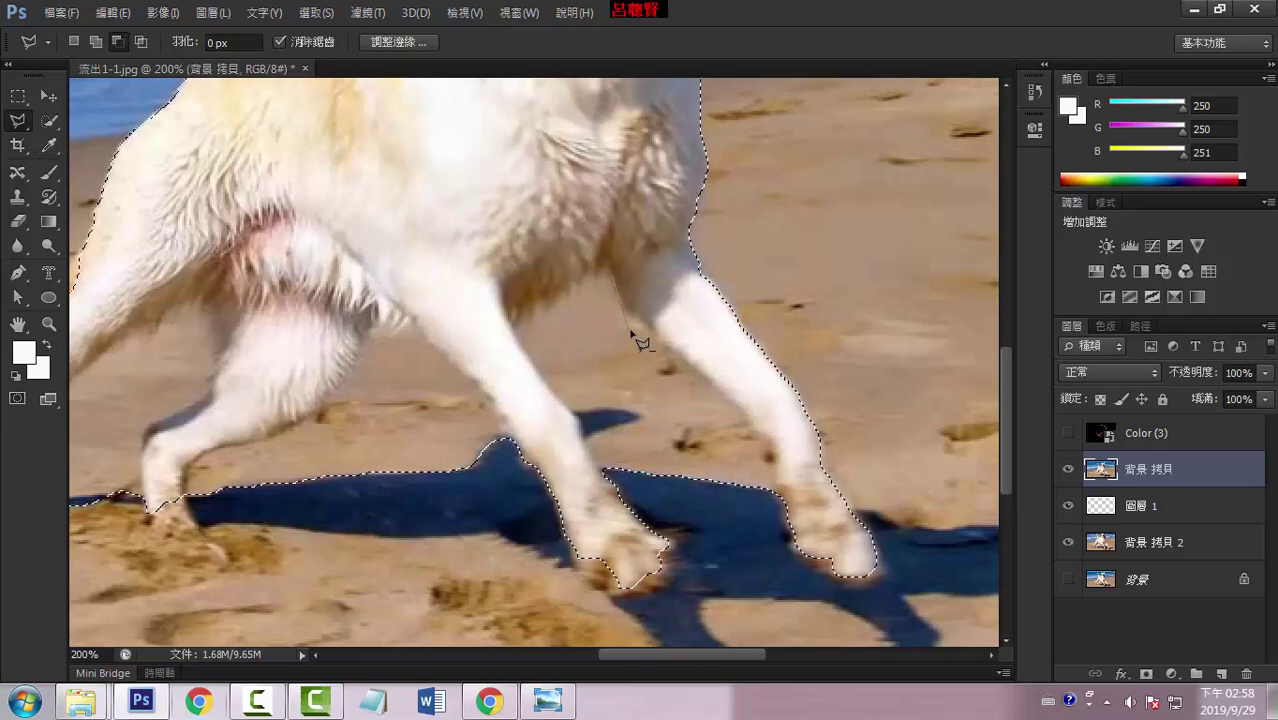
left_click(650, 330)
left_click(672, 360)
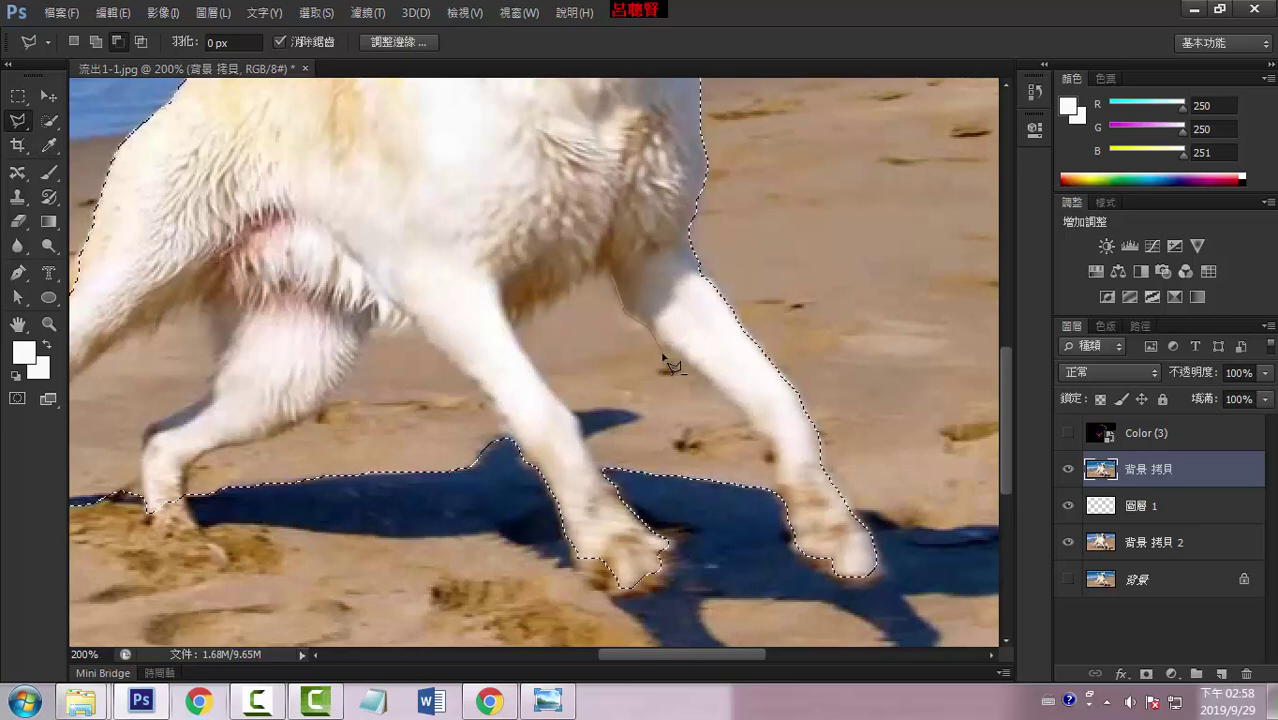
left_click(739, 422)
left_click(771, 458)
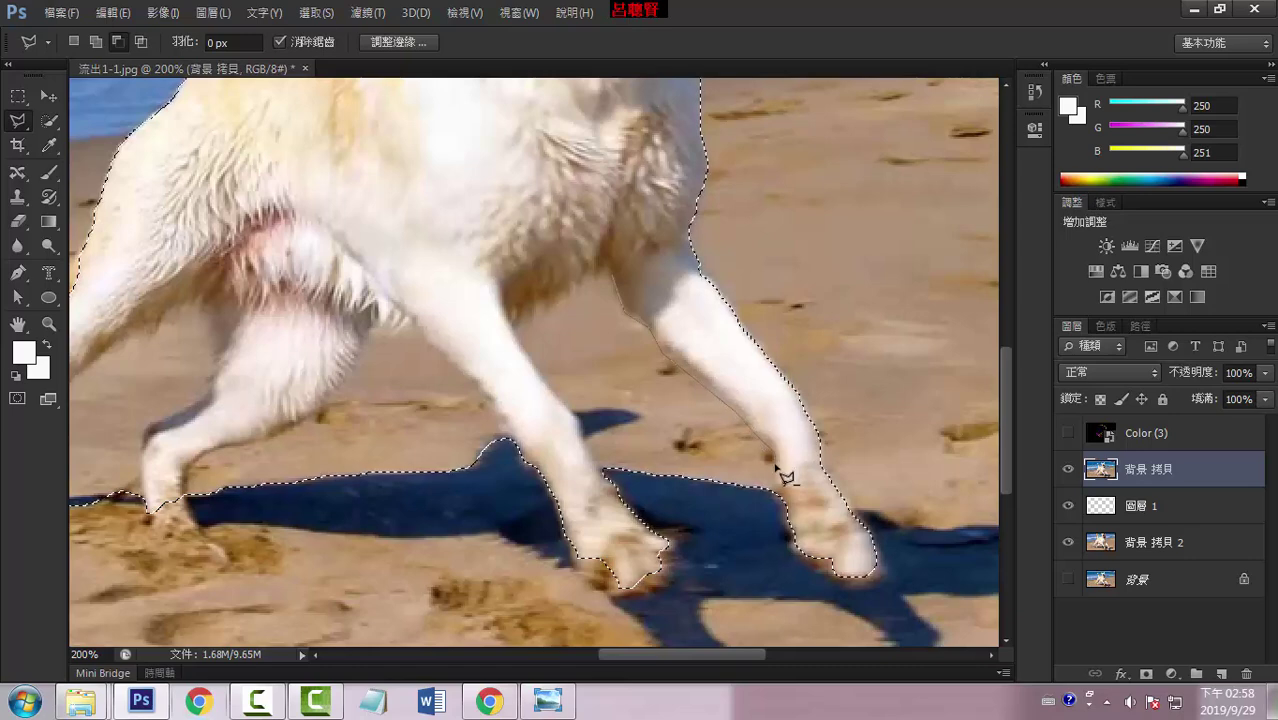
left_click(778, 490)
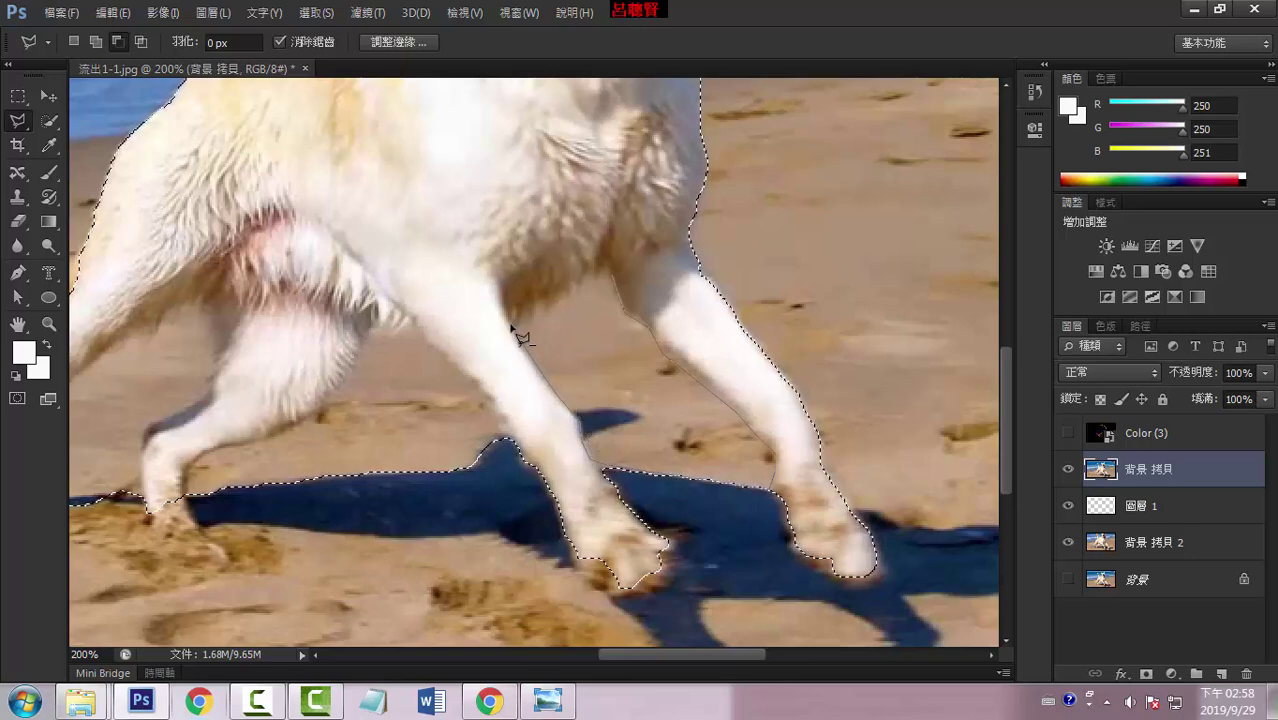
left_click(611, 278)
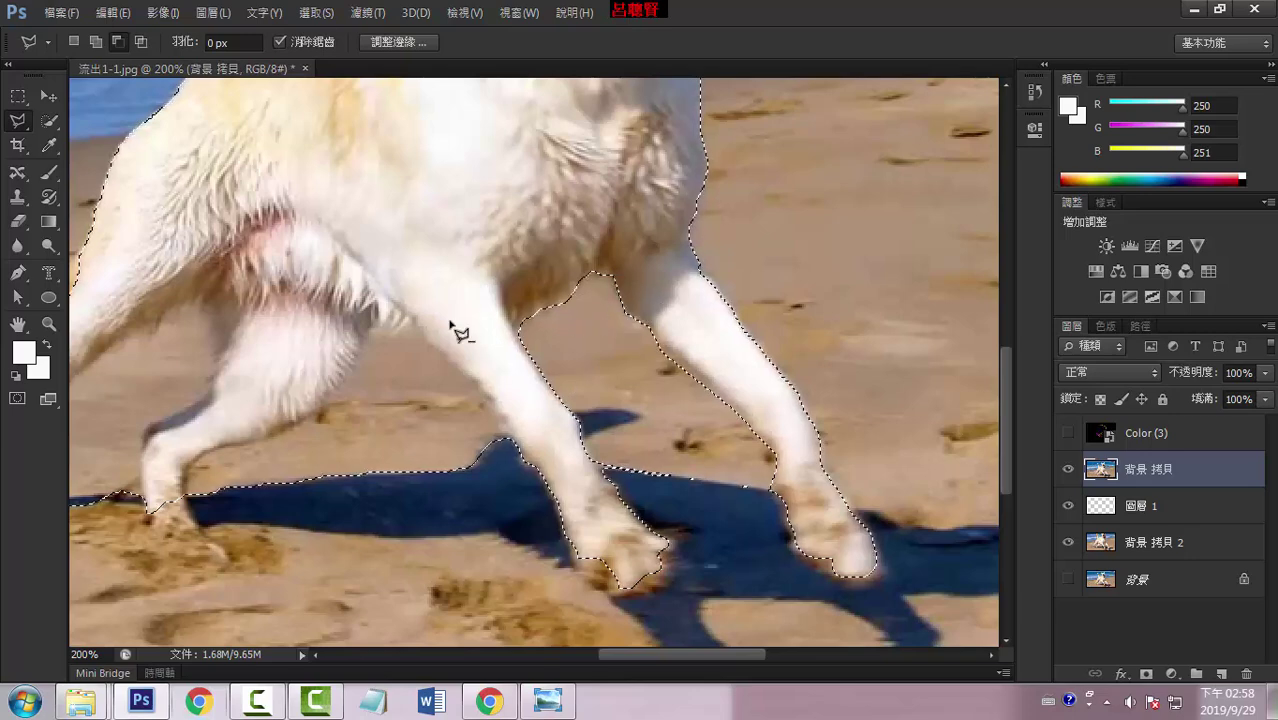
Subtract the sand between the front legs from the dog selection
left_click(411, 320)
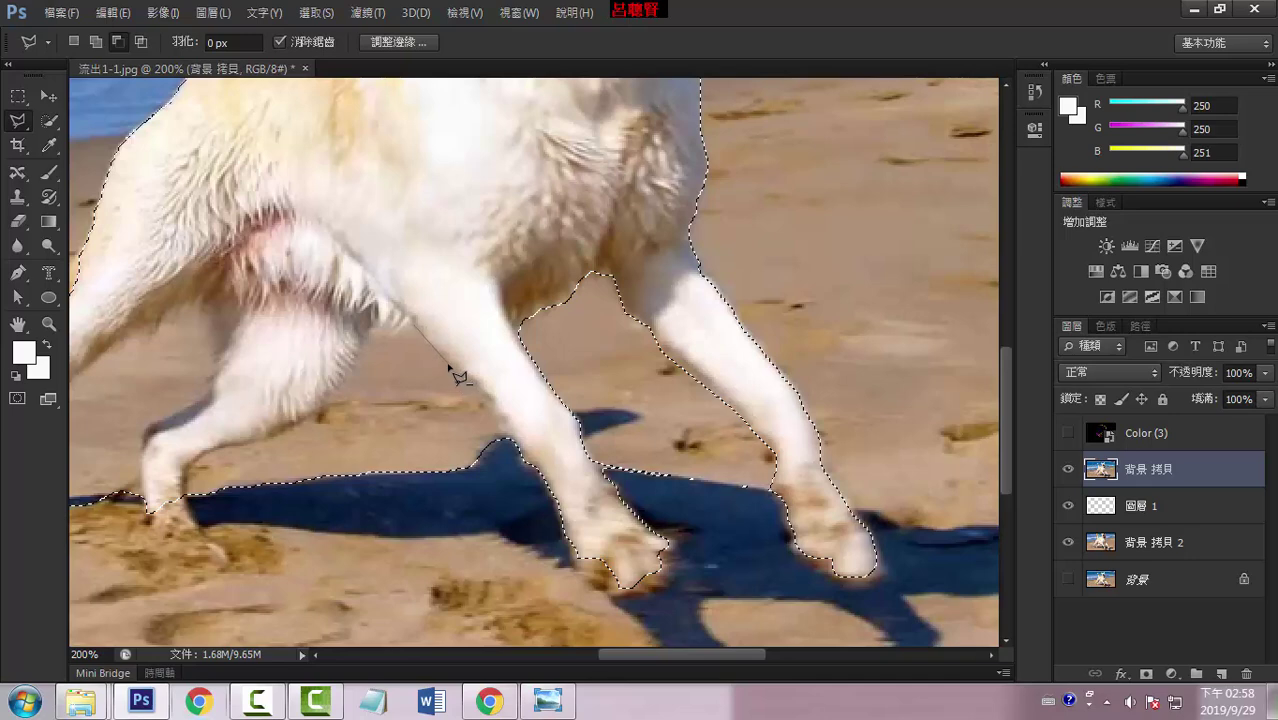
left_click(489, 403)
left_click(497, 433)
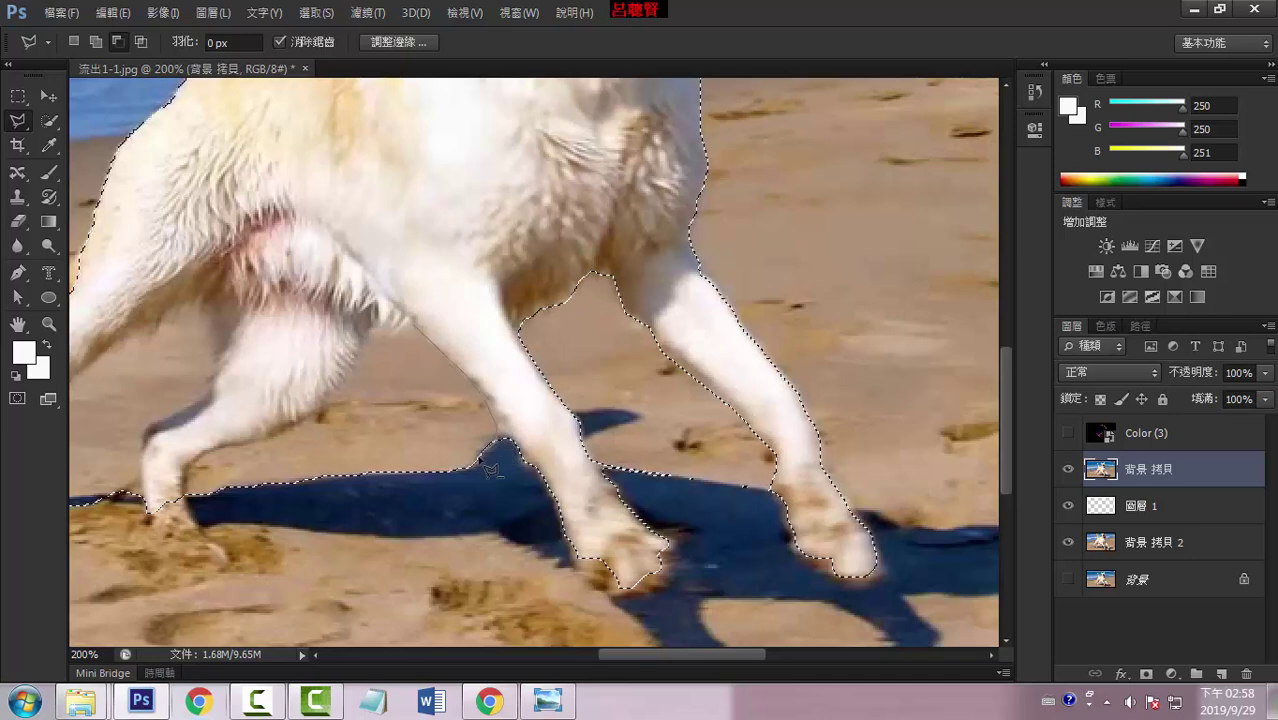
left_click(480, 465)
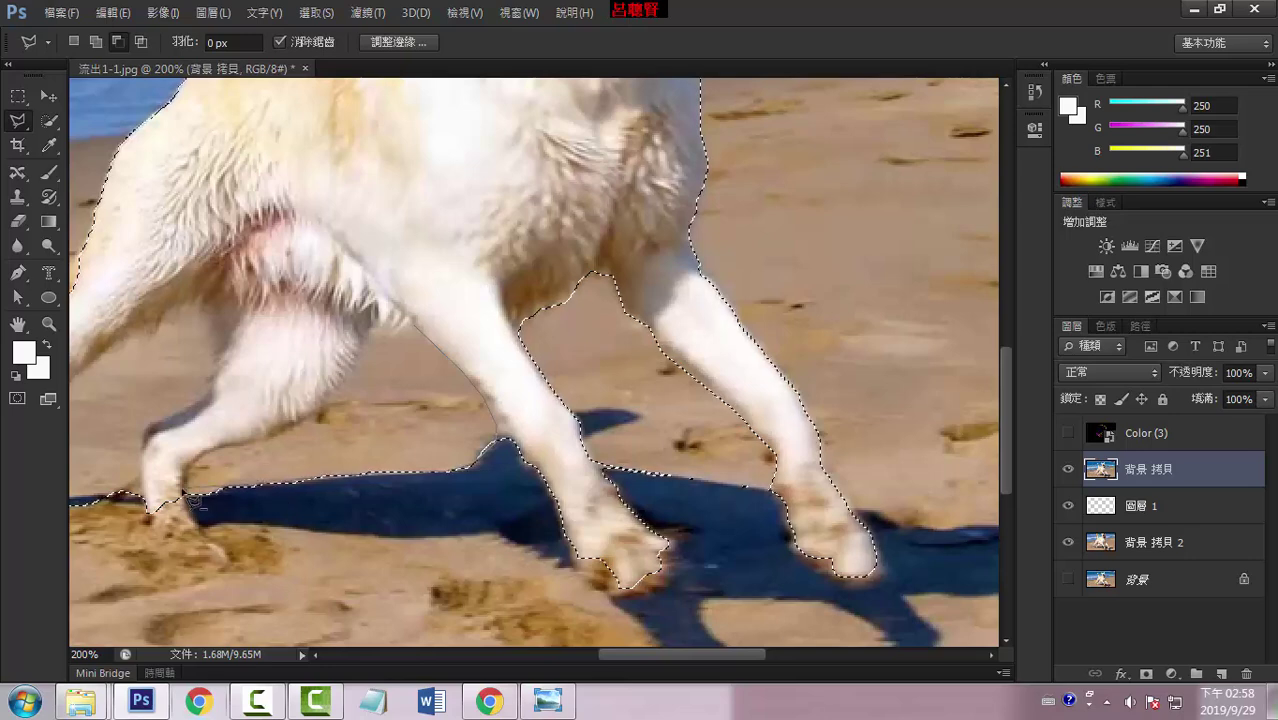
left_click(188, 492)
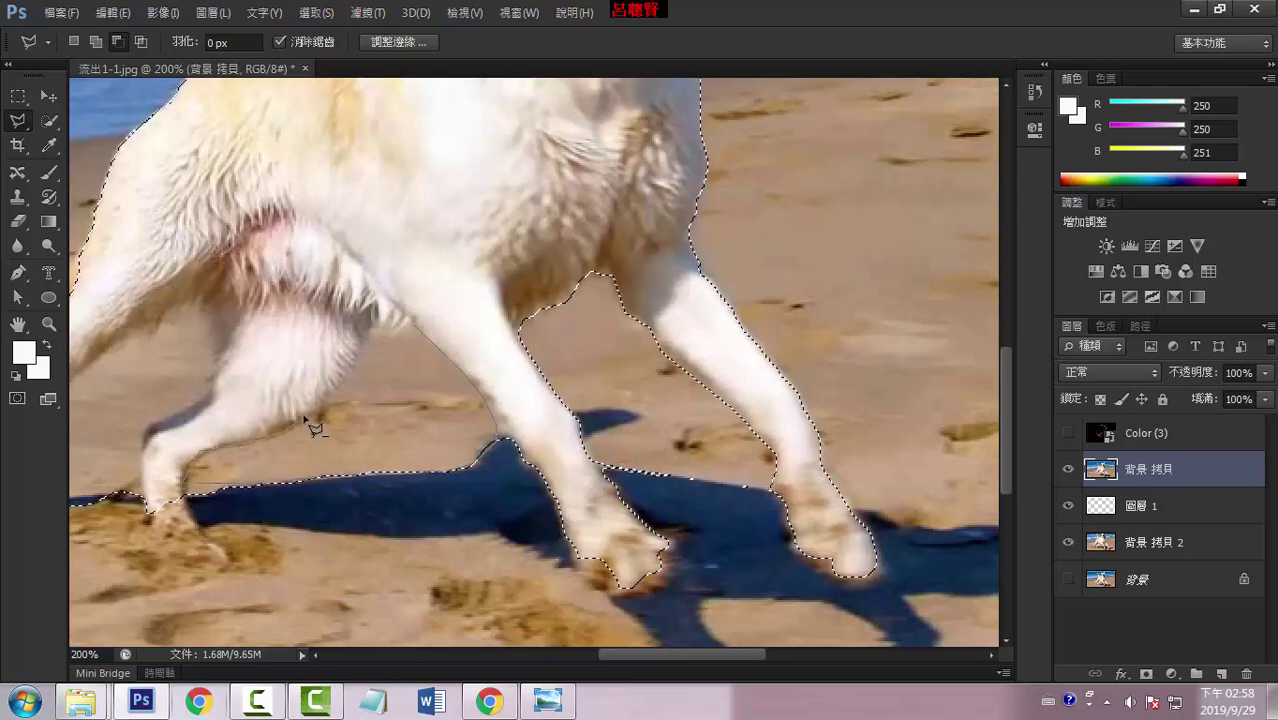
left_click(340, 384)
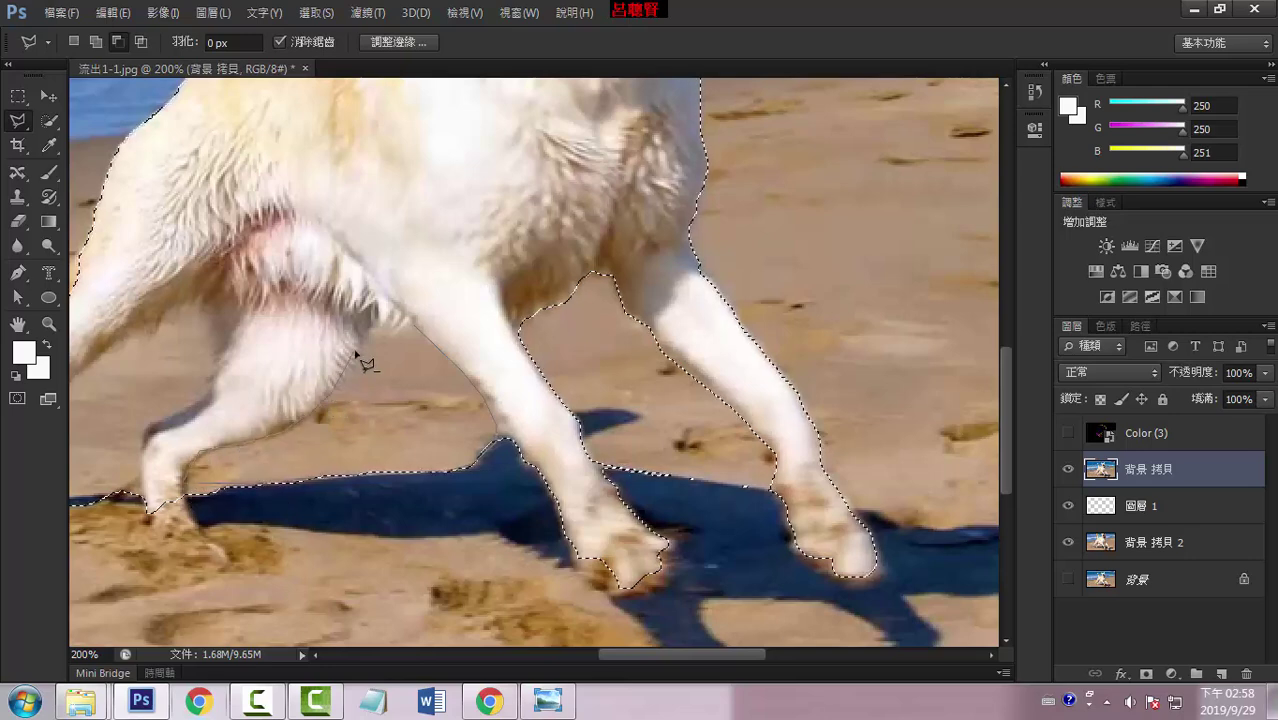
double_click(426, 324)
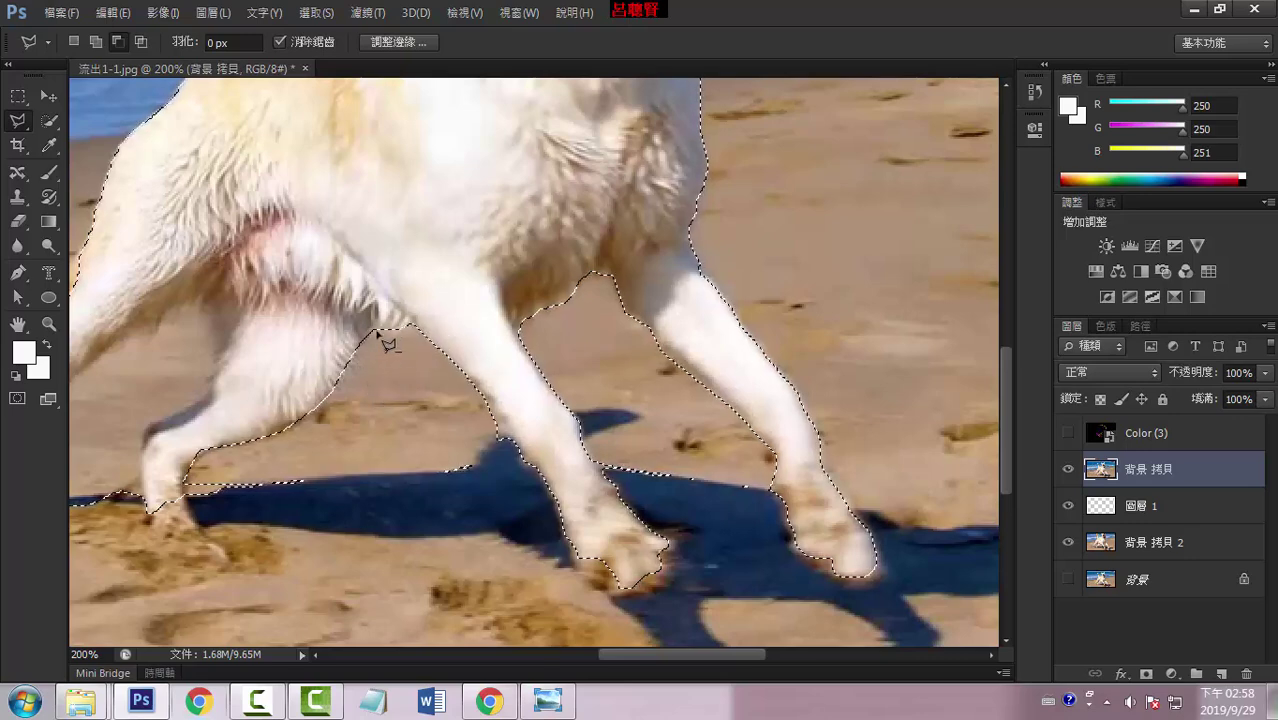
left_click_drag(260, 345, 610, 318)
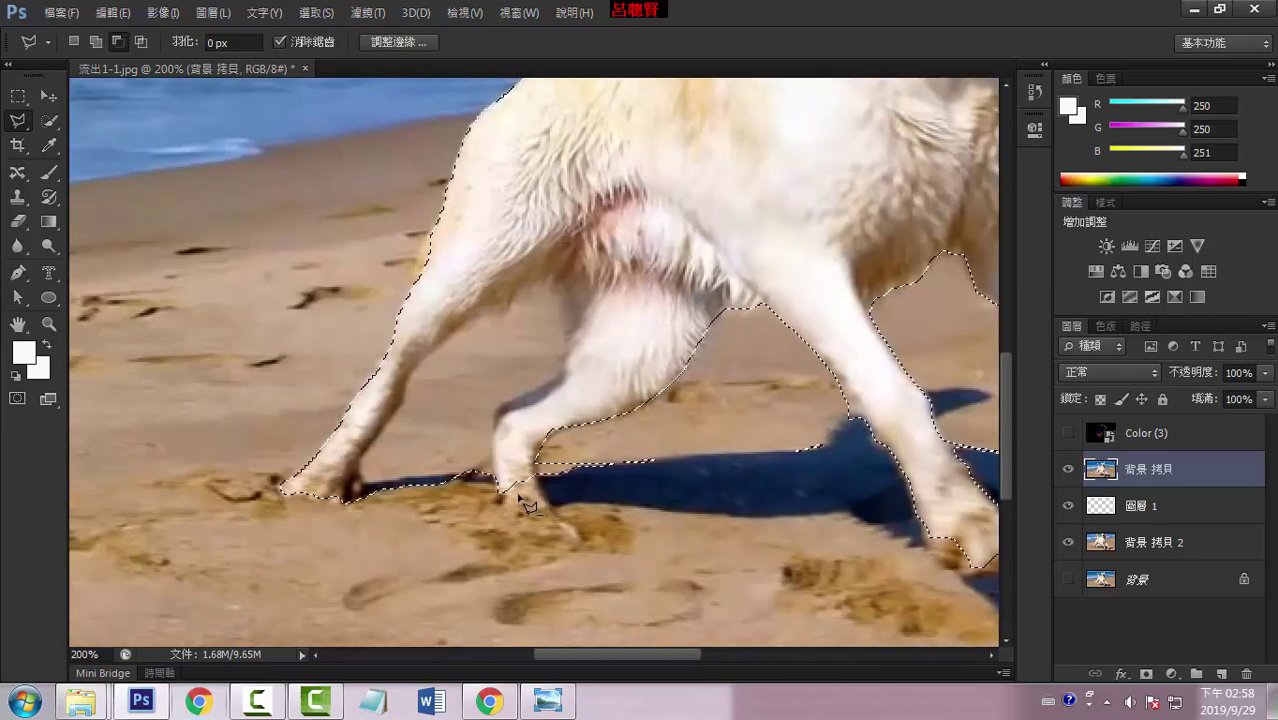
Add the front paw and inner leg area back into the dog selection
left_click(95, 41)
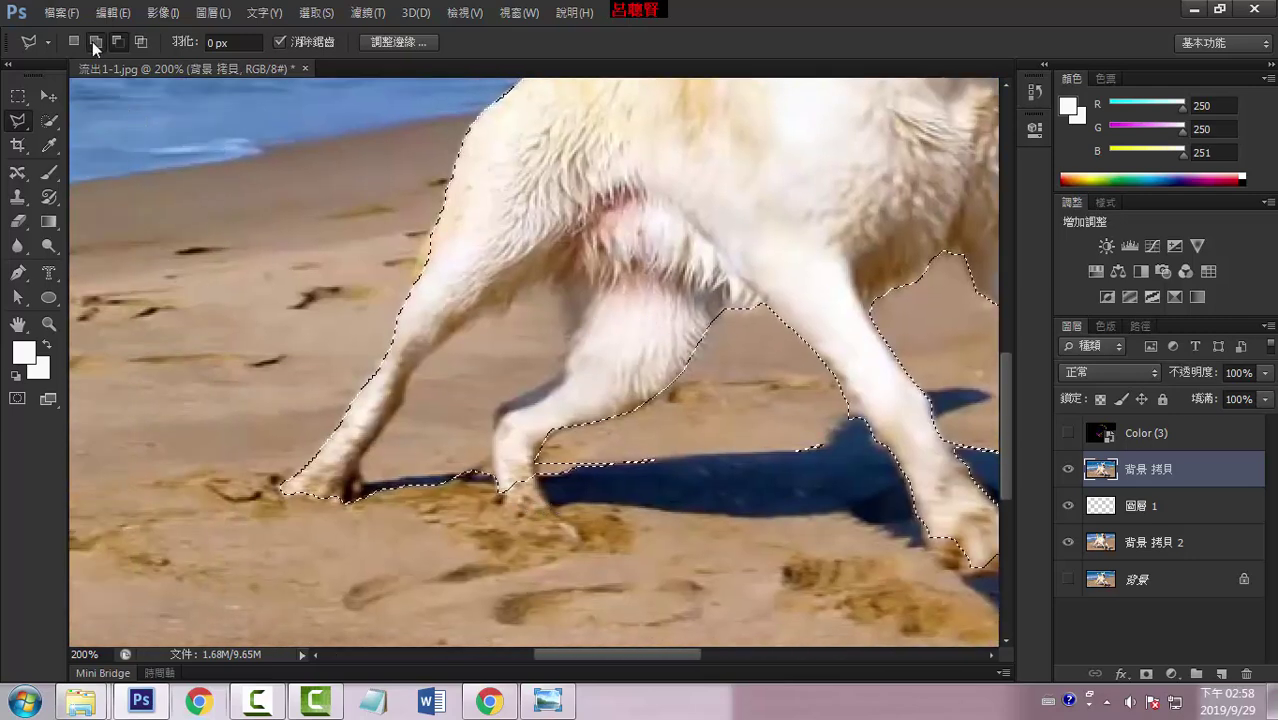
left_click(500, 494)
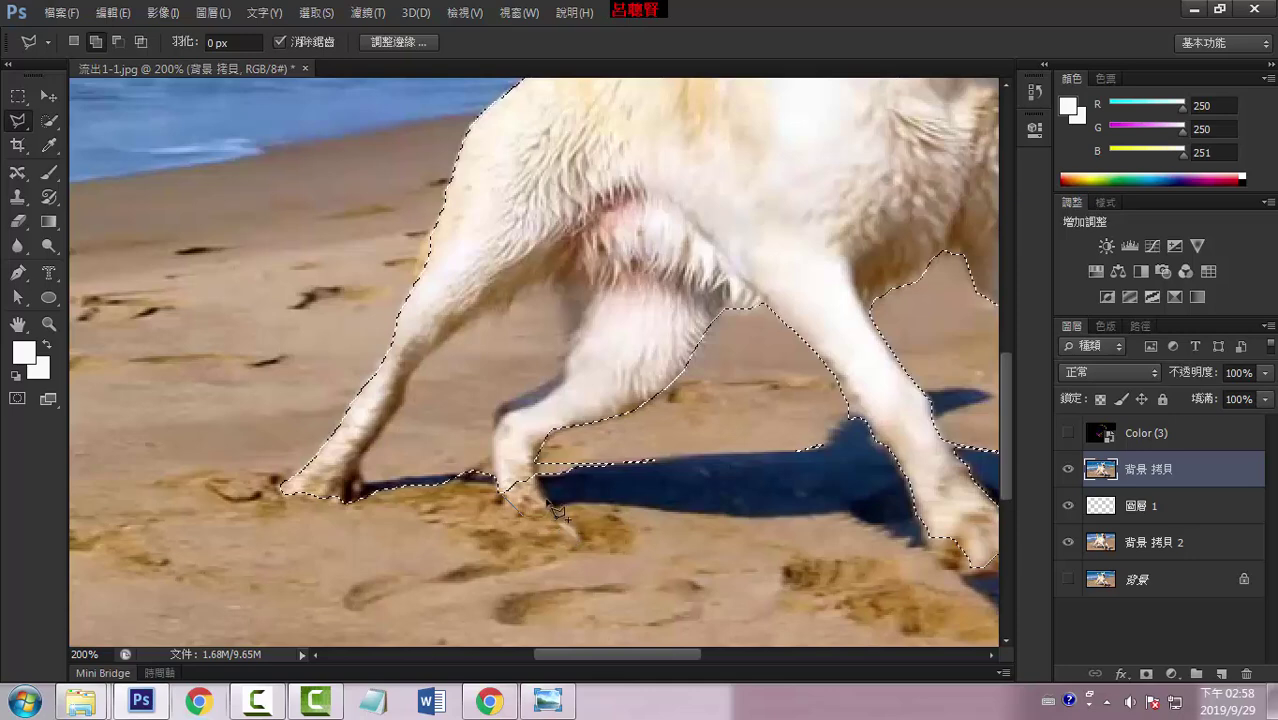
left_click(540, 480)
left_click(521, 461)
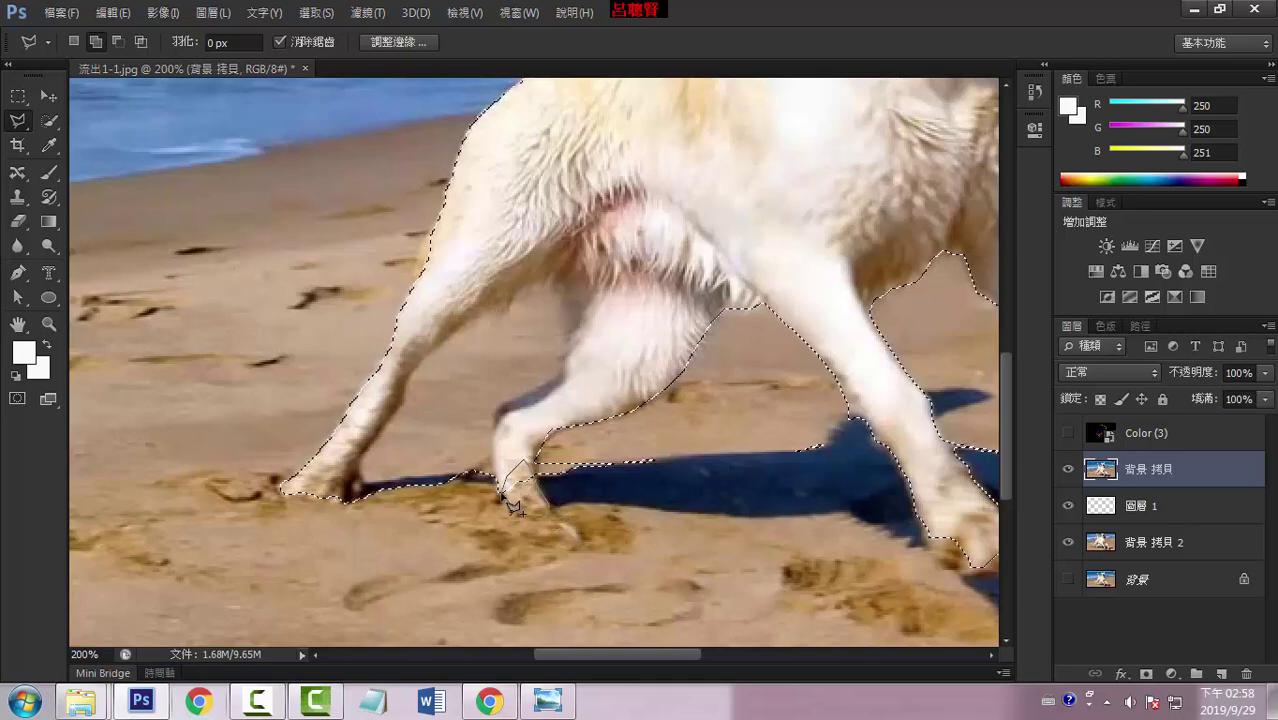
left_click(501, 494)
left_click(537, 289)
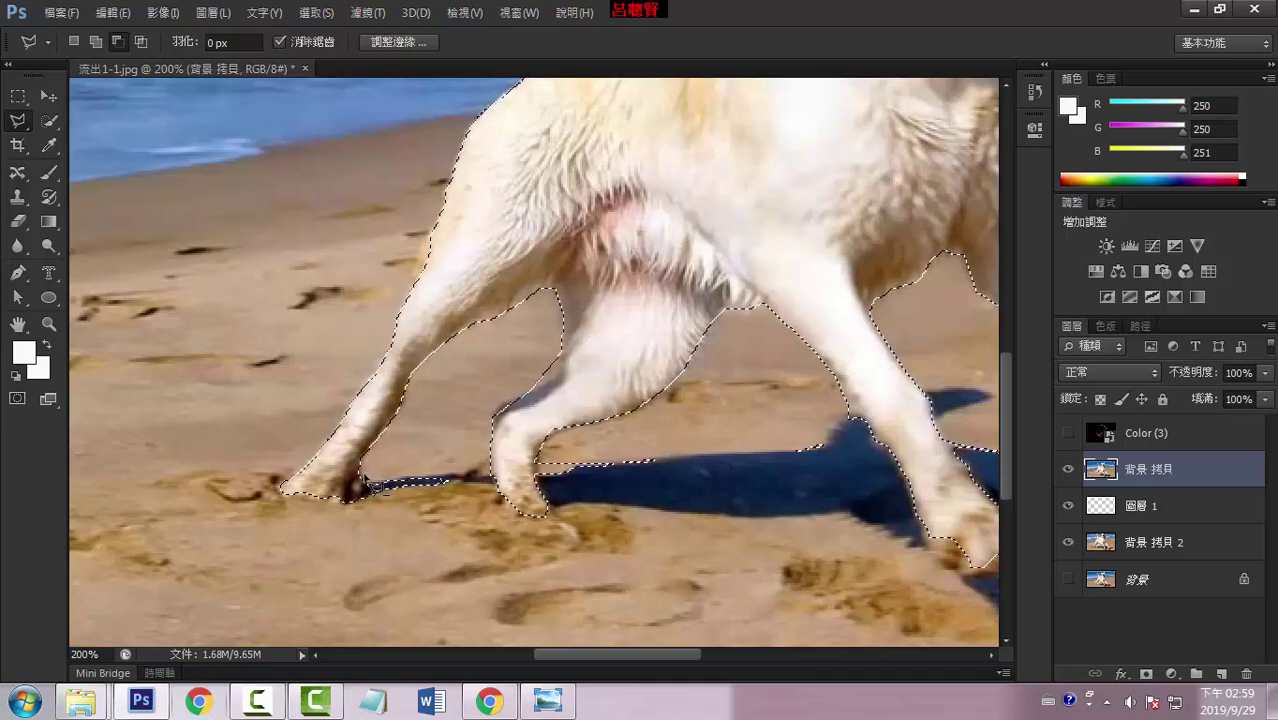
left_click(366, 485)
key("Escape")
left_click_drag(815, 445, 567, 418)
mouse_move(745, 485)
left_mouse_down()
mouse_move(601, 497)
mouse_move(491, 480)
left_mouse_up()
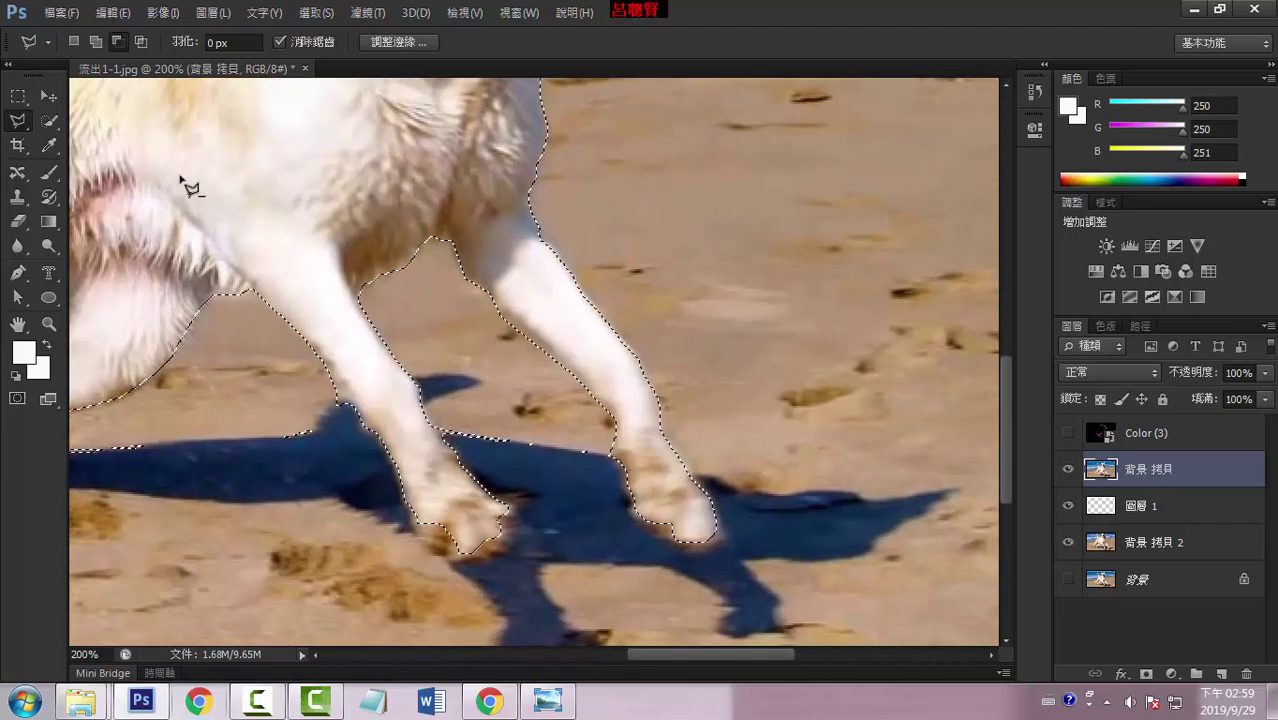
Remove the shadow patches beneath the legs from the selection
left_click(444, 432)
left_click(546, 484)
left_click(604, 453)
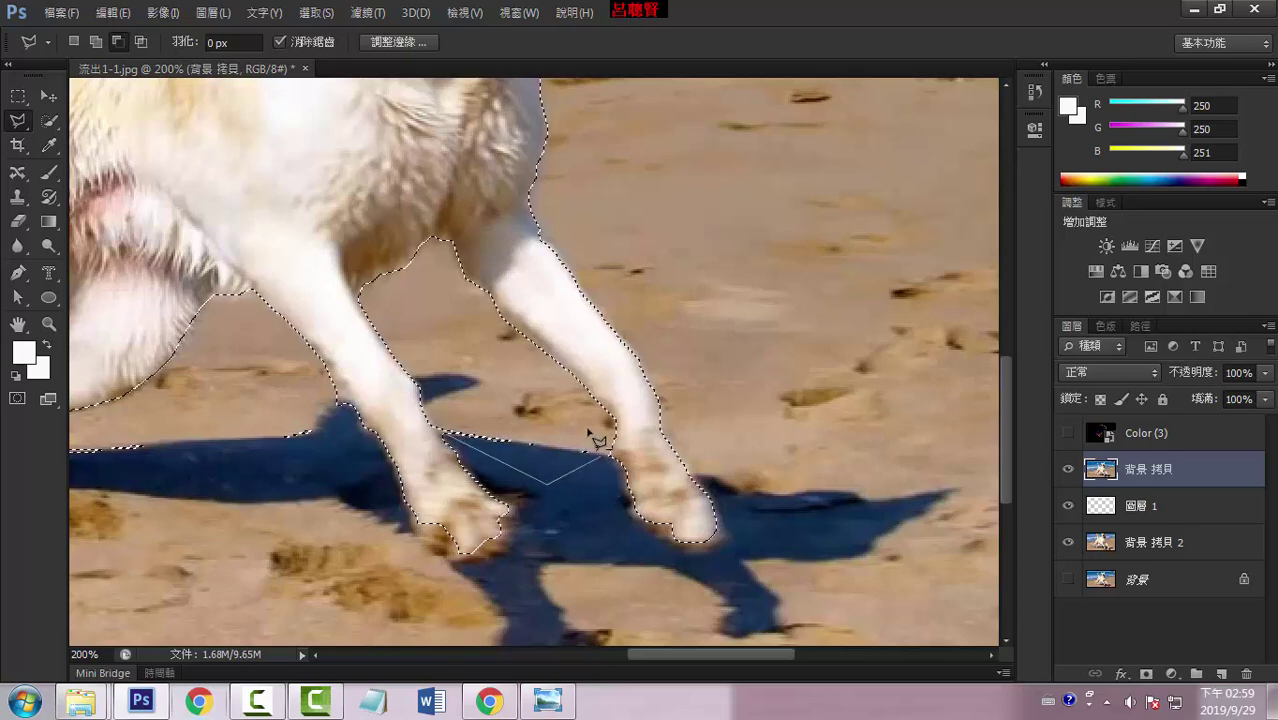
left_click(578, 421)
left_click(445, 412)
left_click(445, 434)
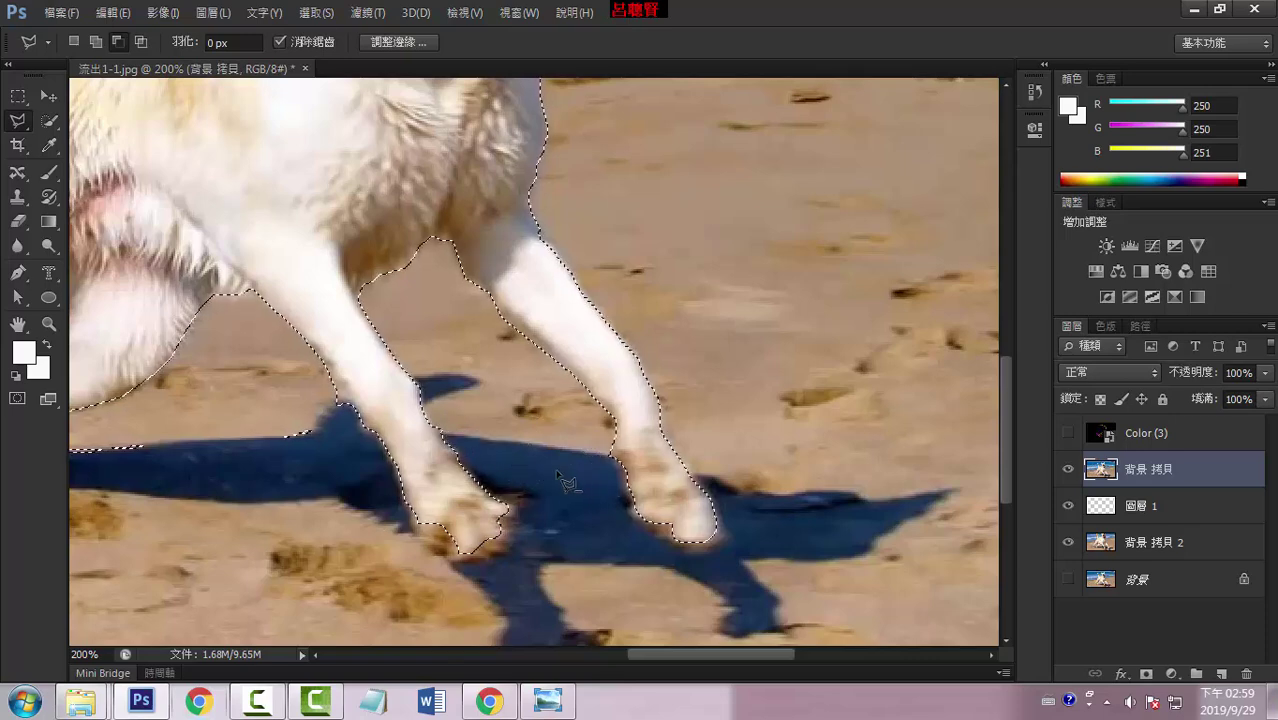
scroll(560, 360, "left", 5)
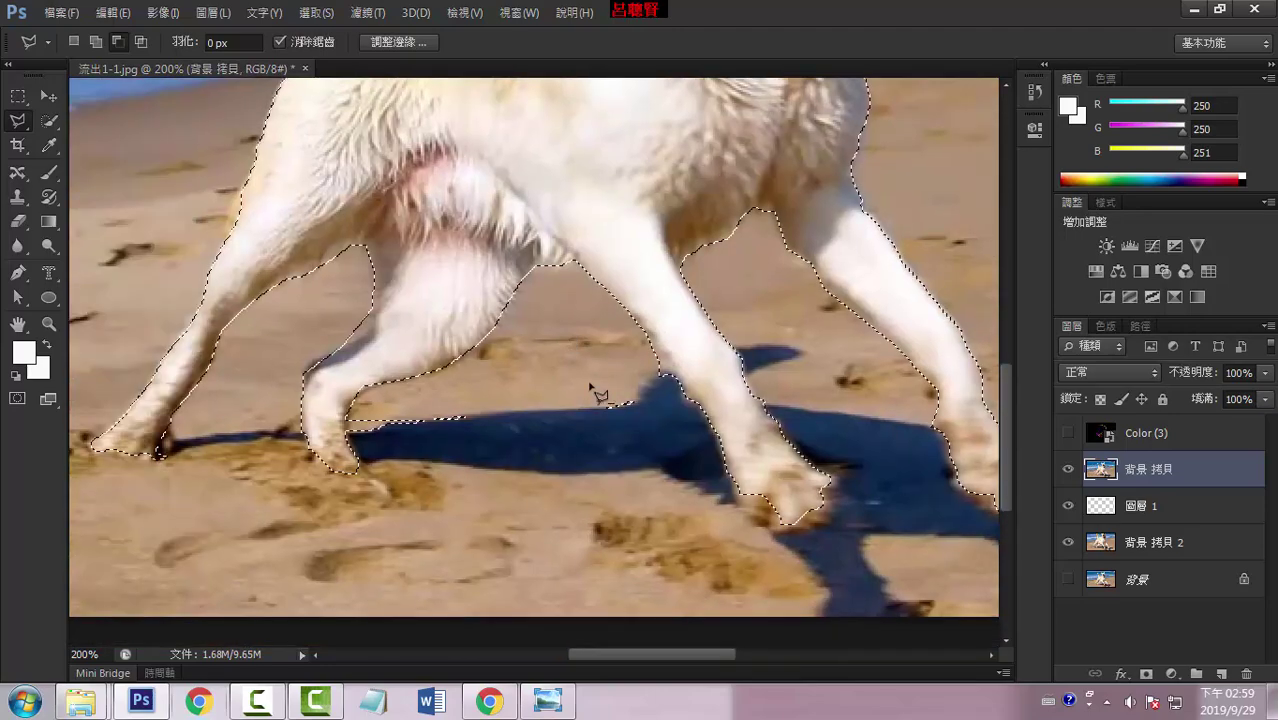
left_click(634, 378)
left_click(647, 432)
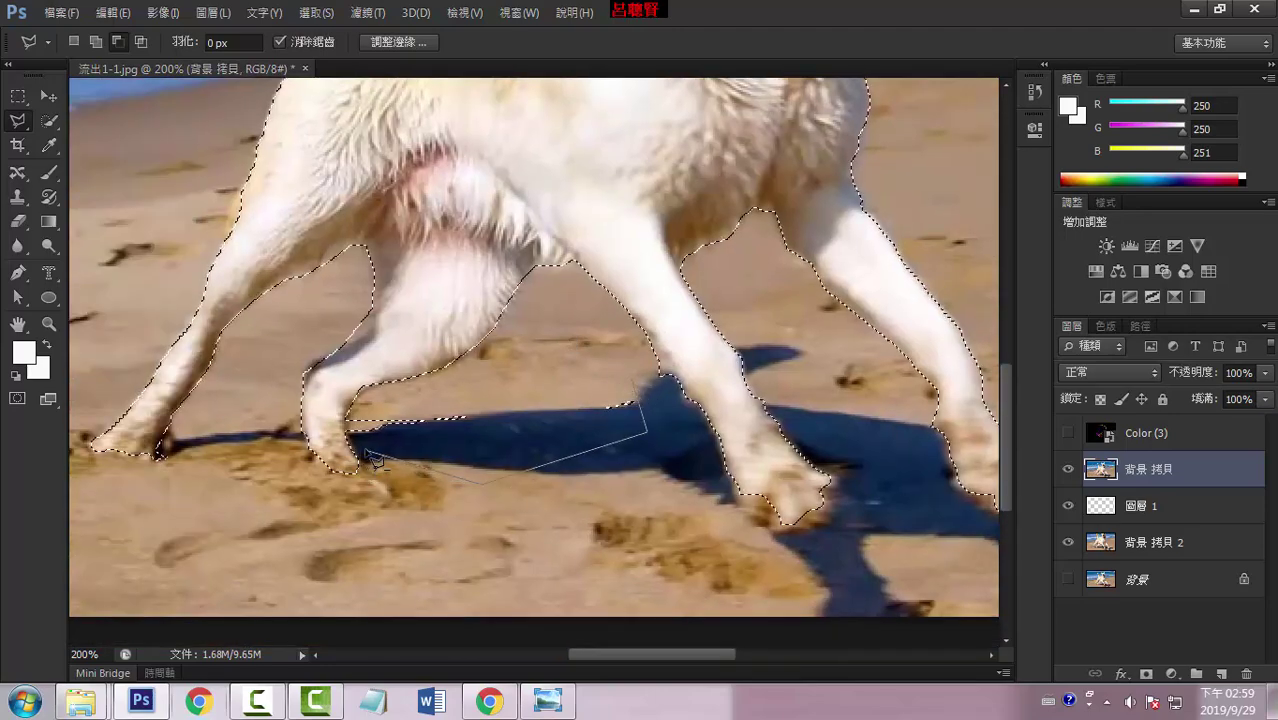
left_click(350, 434)
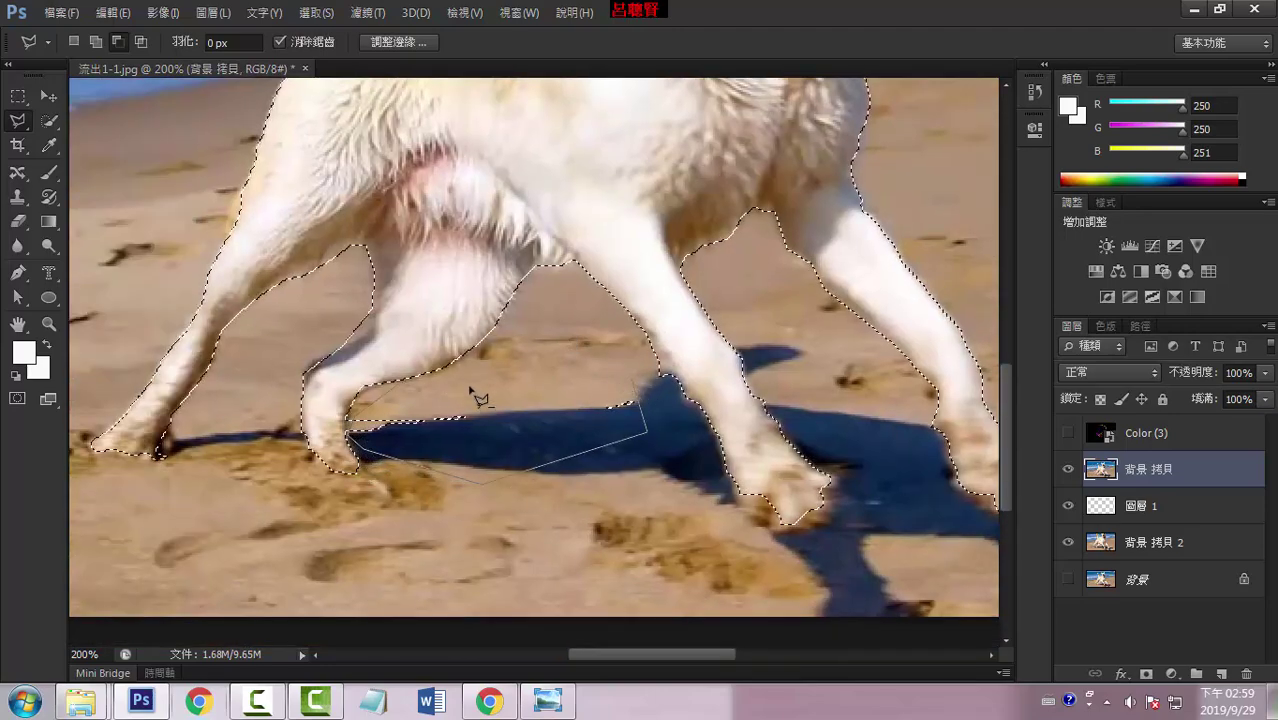
left_click(632, 381)
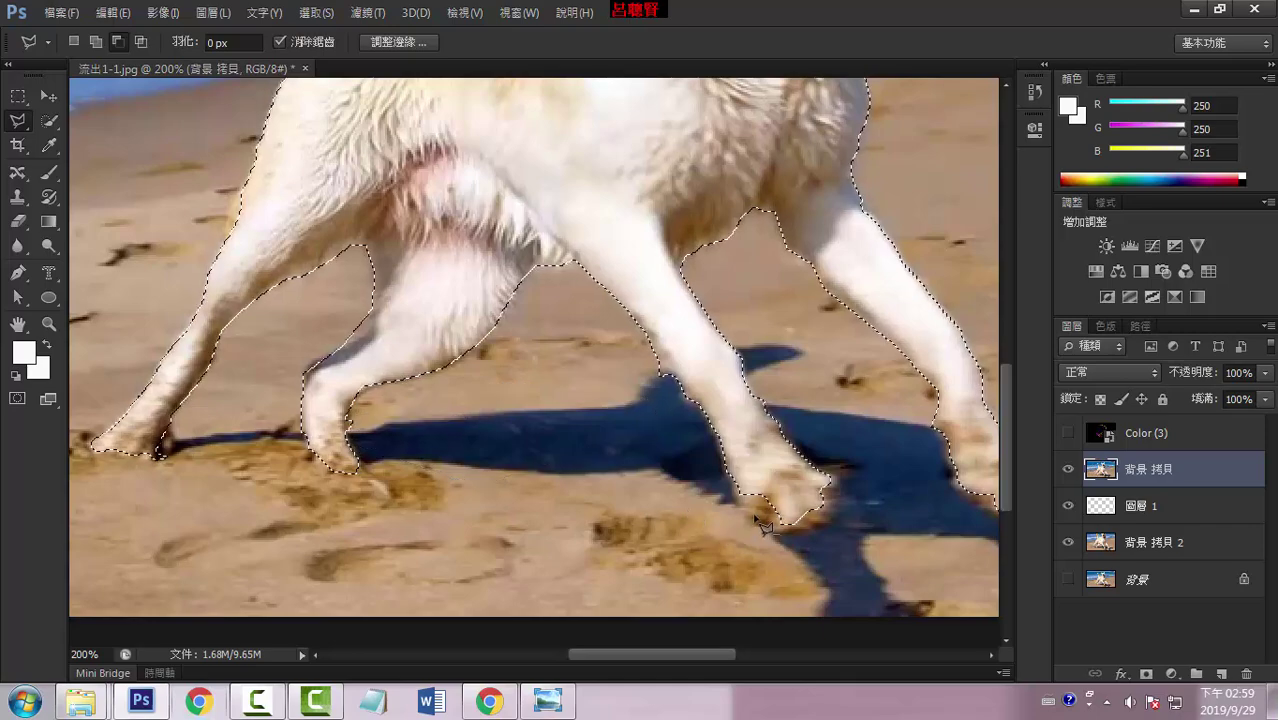
Add the right side of the paw to the selection
left_click(96, 41)
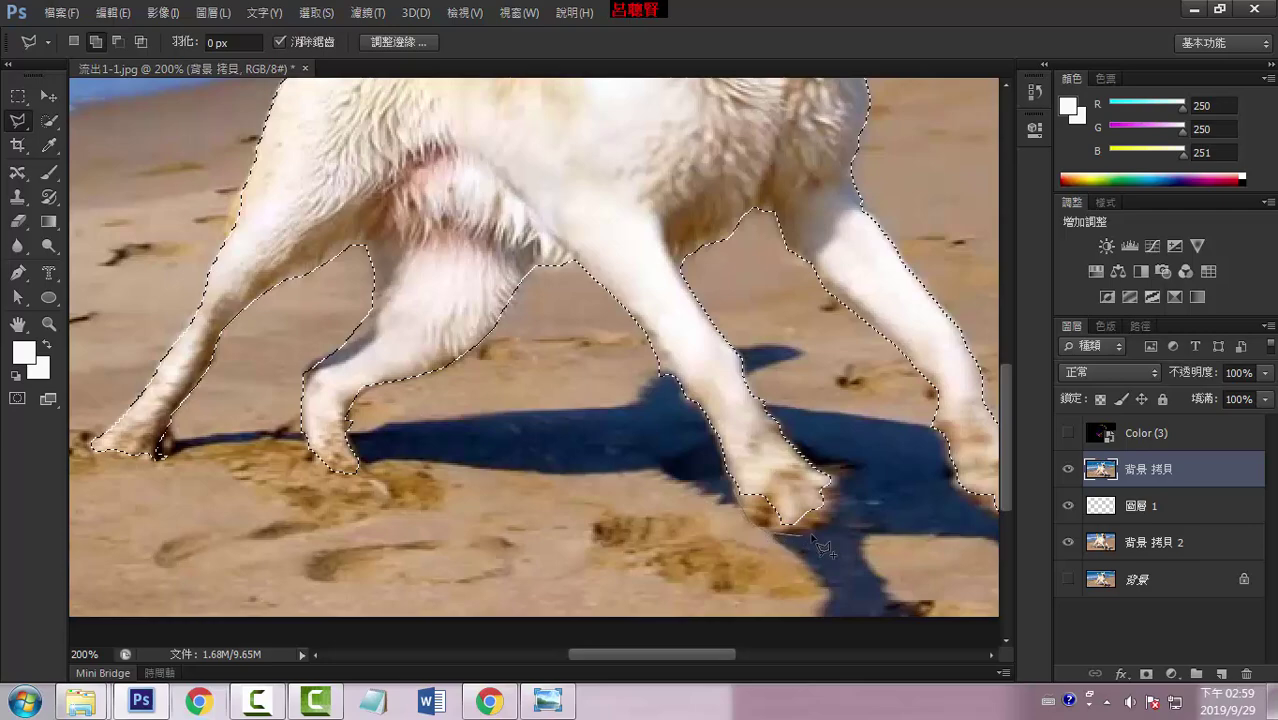
left_click_drag(813, 537, 855, 466)
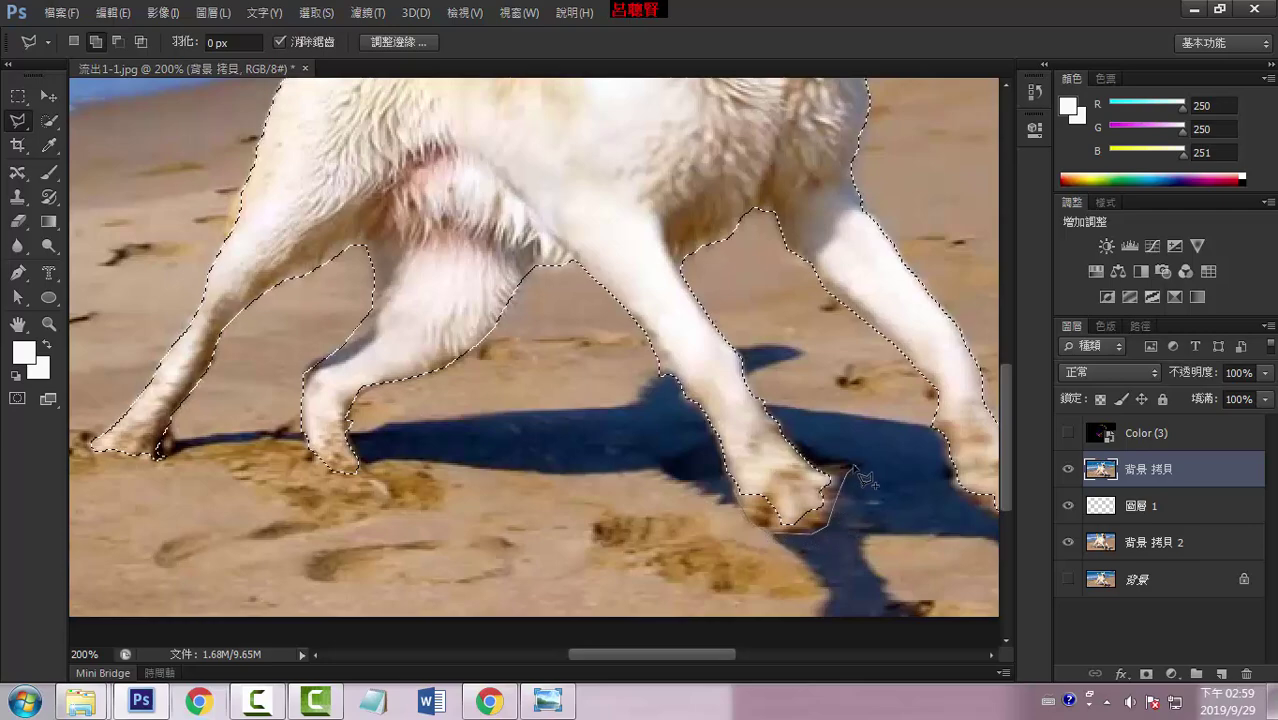
left_click_drag(855, 466, 814, 471)
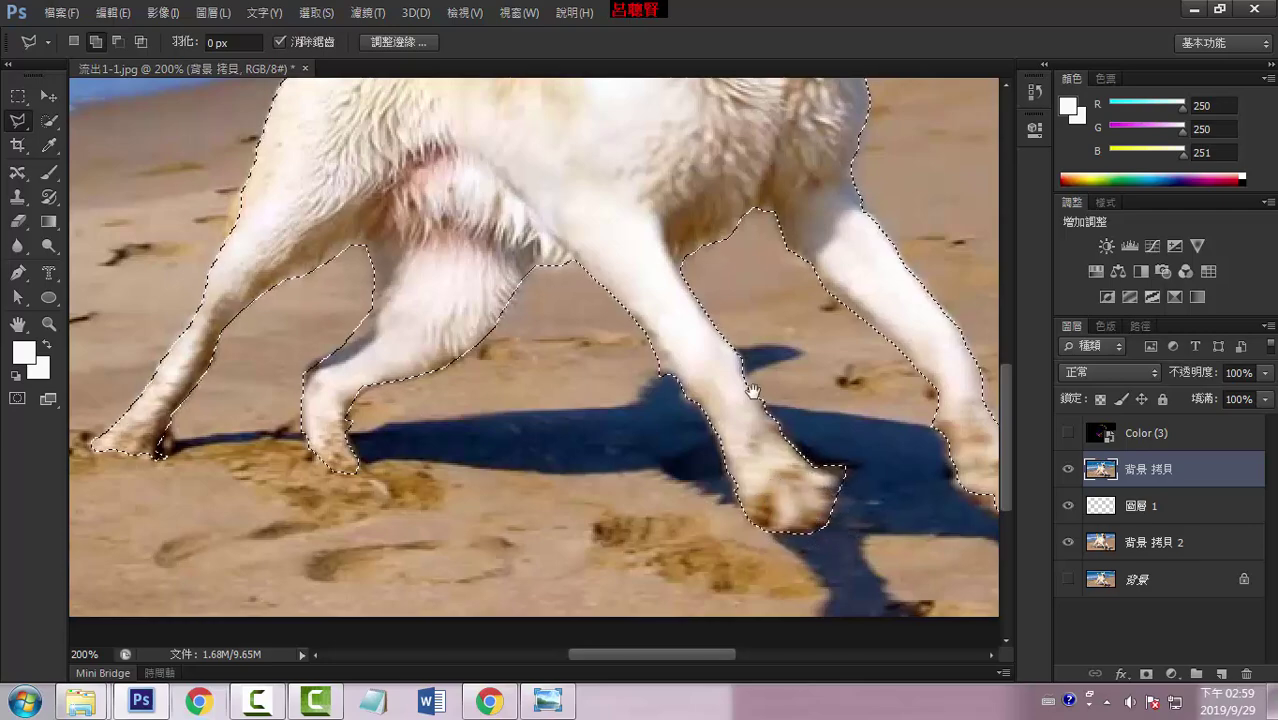
scroll(752, 390, "up", 3)
scroll(659, 345, "up", 3)
scroll(662, 434, "up", 2)
scroll(703, 478, "up", 2)
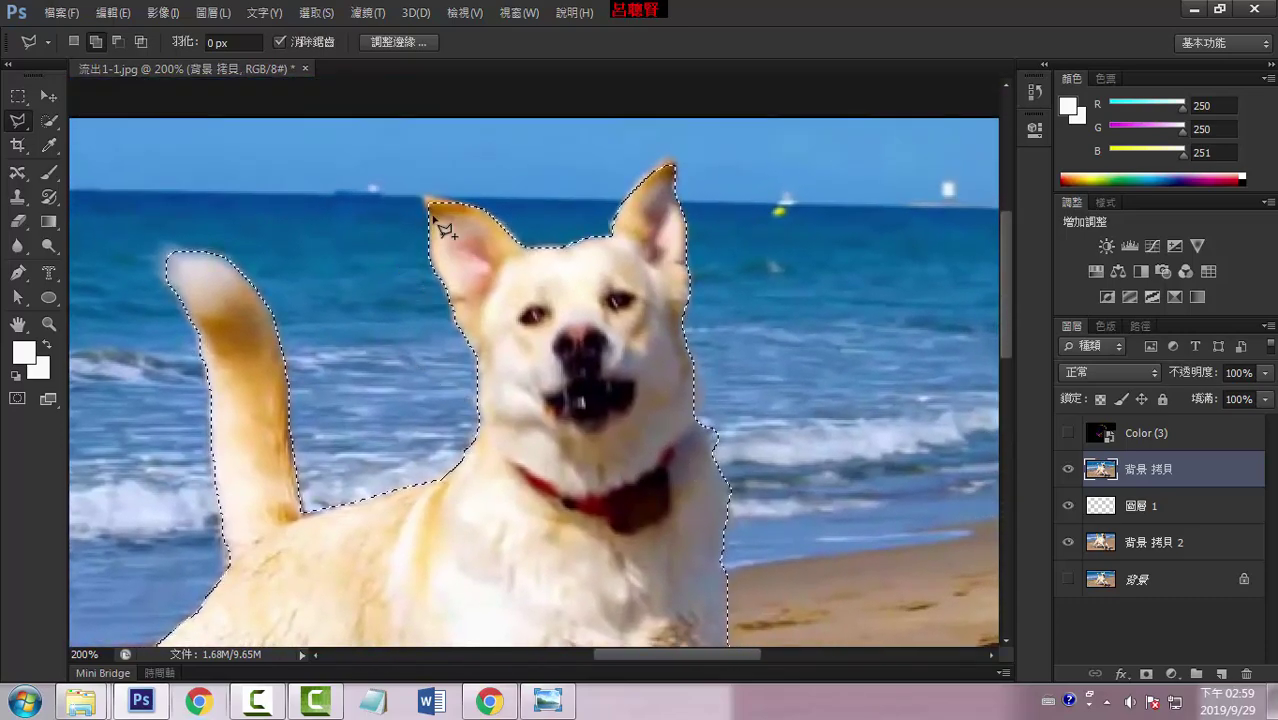
scroll(534, 335, "up", 1)
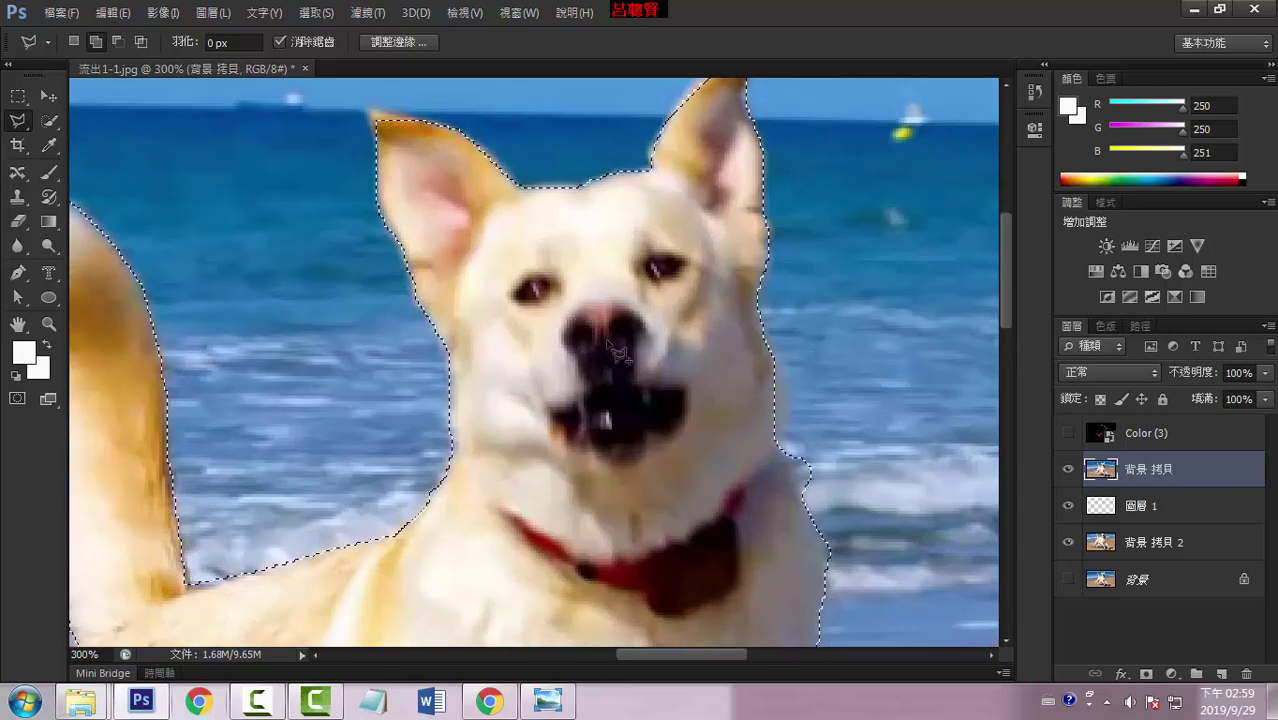
scroll(565, 400, "up", 3)
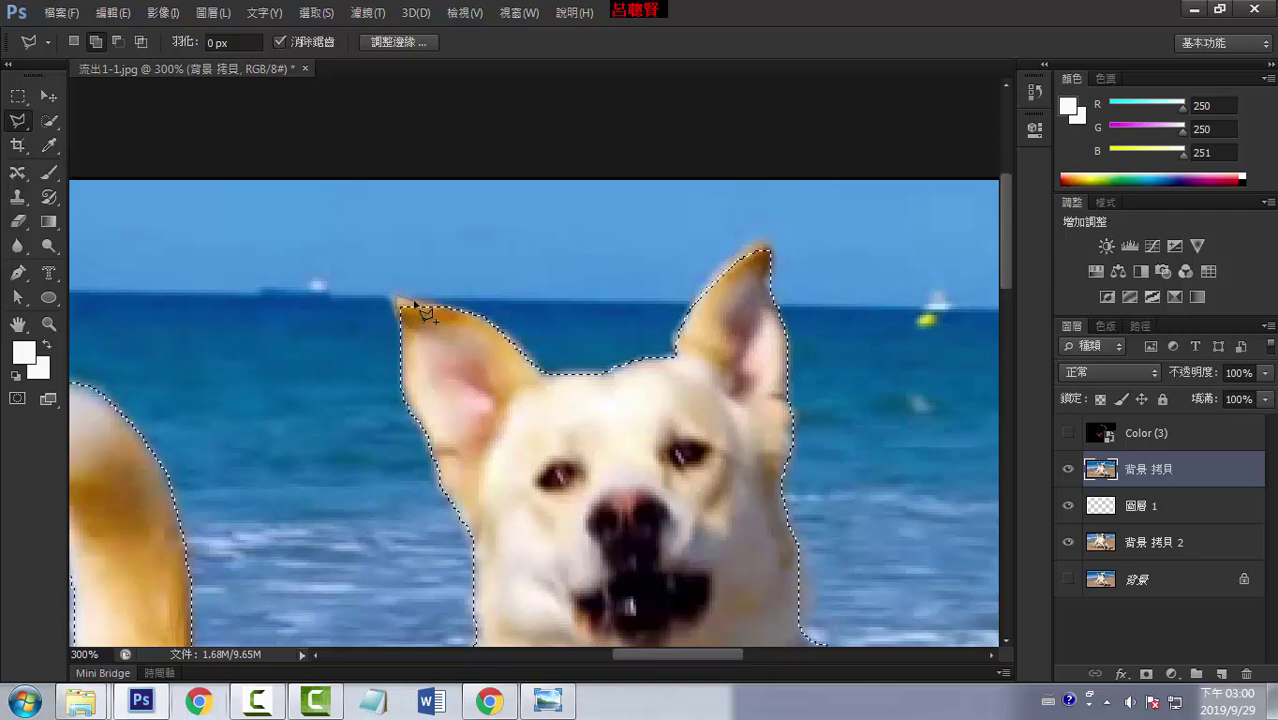
Refine the outline along the ear and tail, then zoom out to view the whole dog
left_click(460, 325)
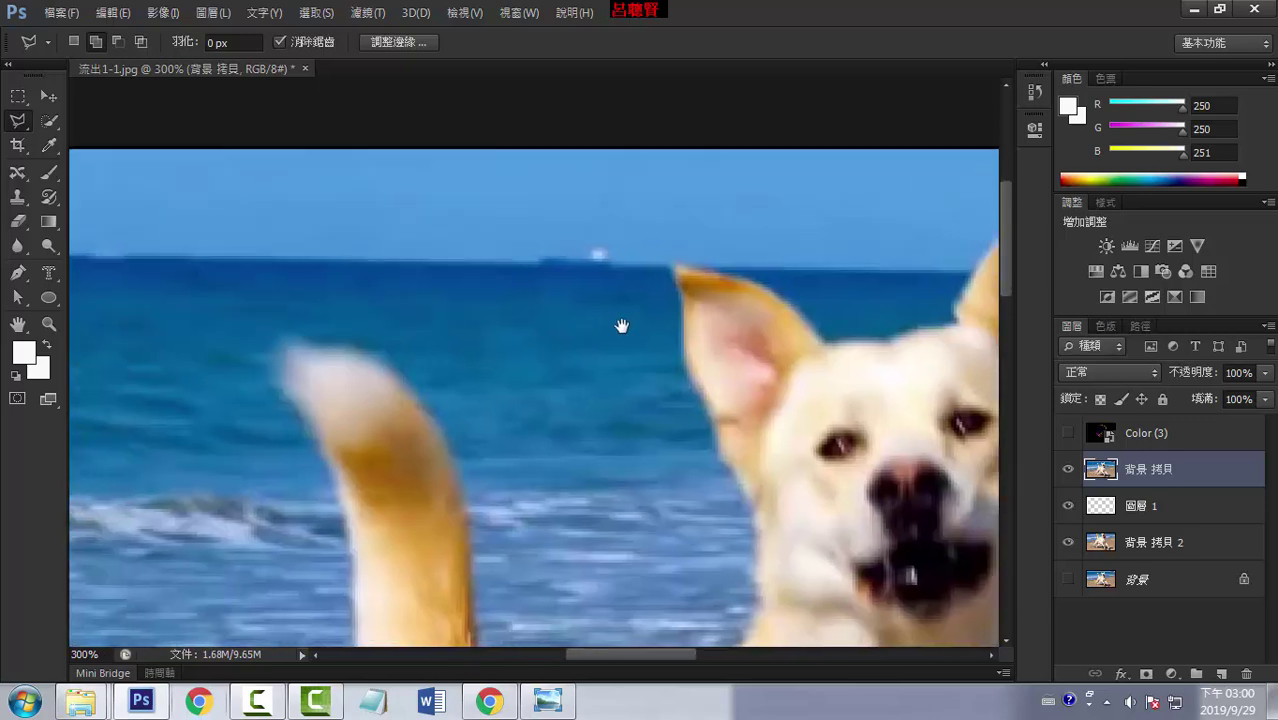
left_click_drag(313, 402, 731, 356)
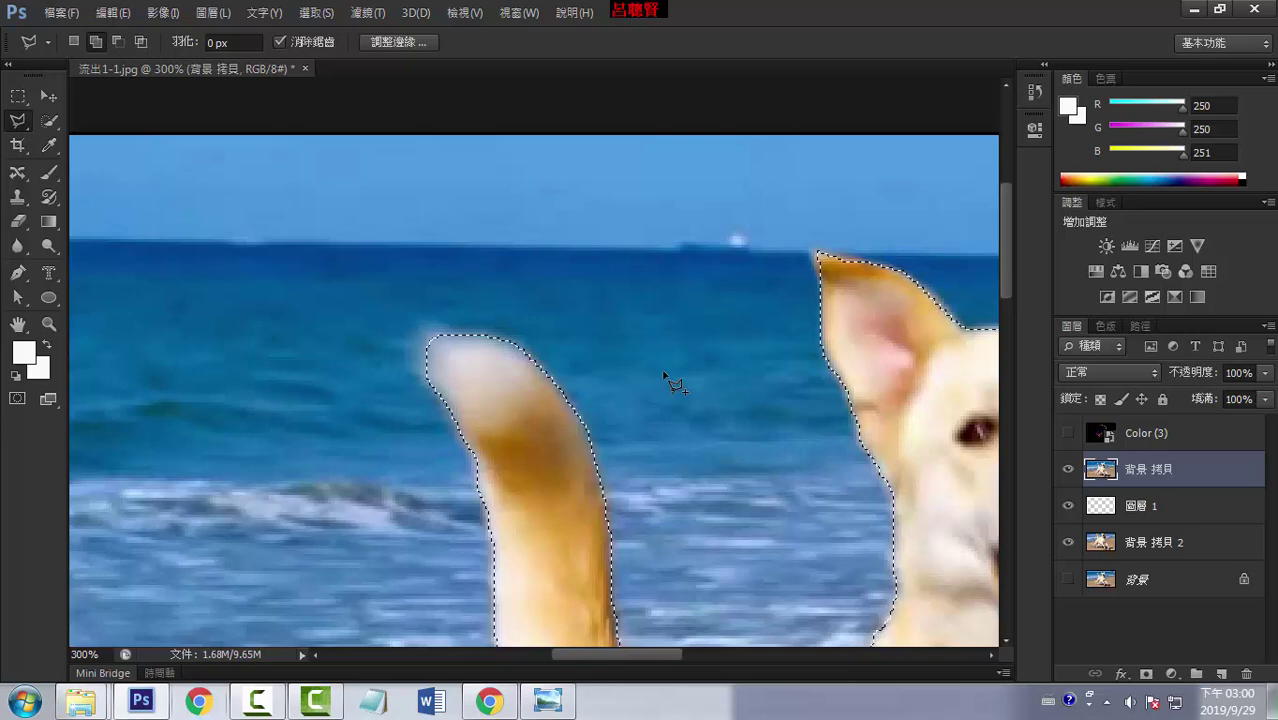
key("ctrl+minus")
key("ctrl+minus")
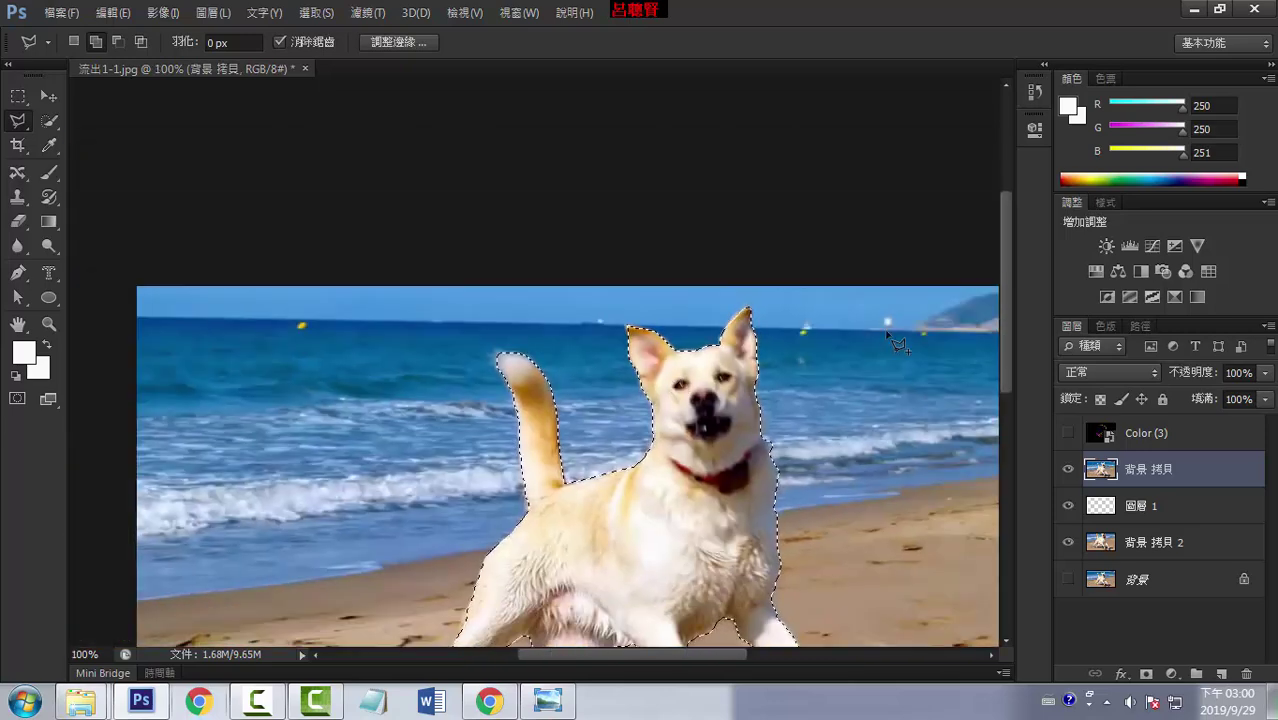
left_click_drag(1006, 321, 1007, 388)
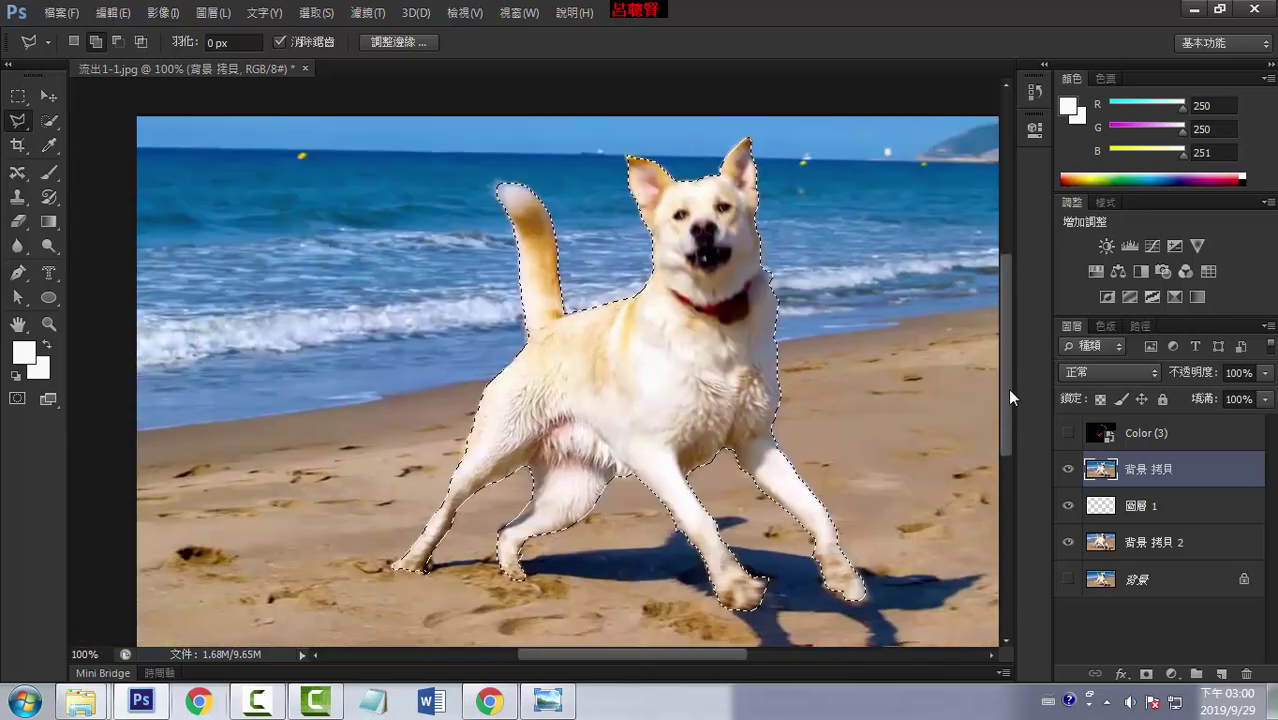
Save the dog selection (儲存選取範圍) as channel Alpha 1 and verify it in Channels
left_click(18, 96)
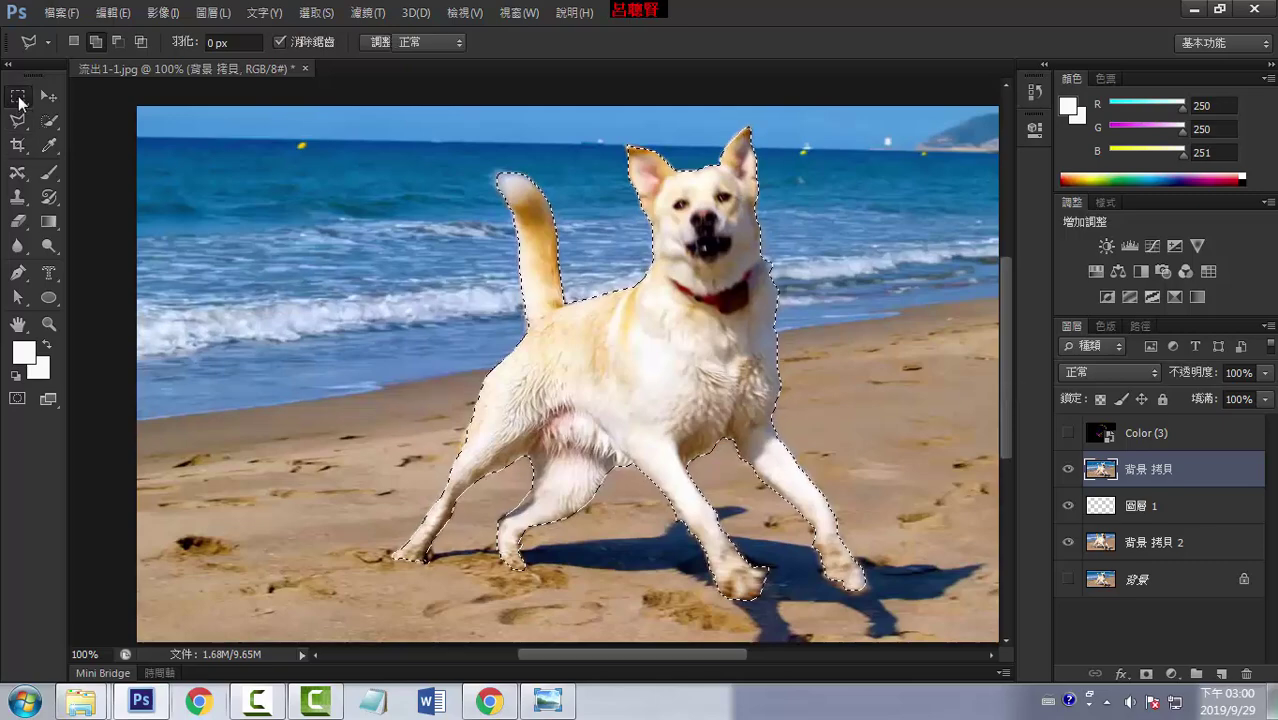
right_click(682, 340)
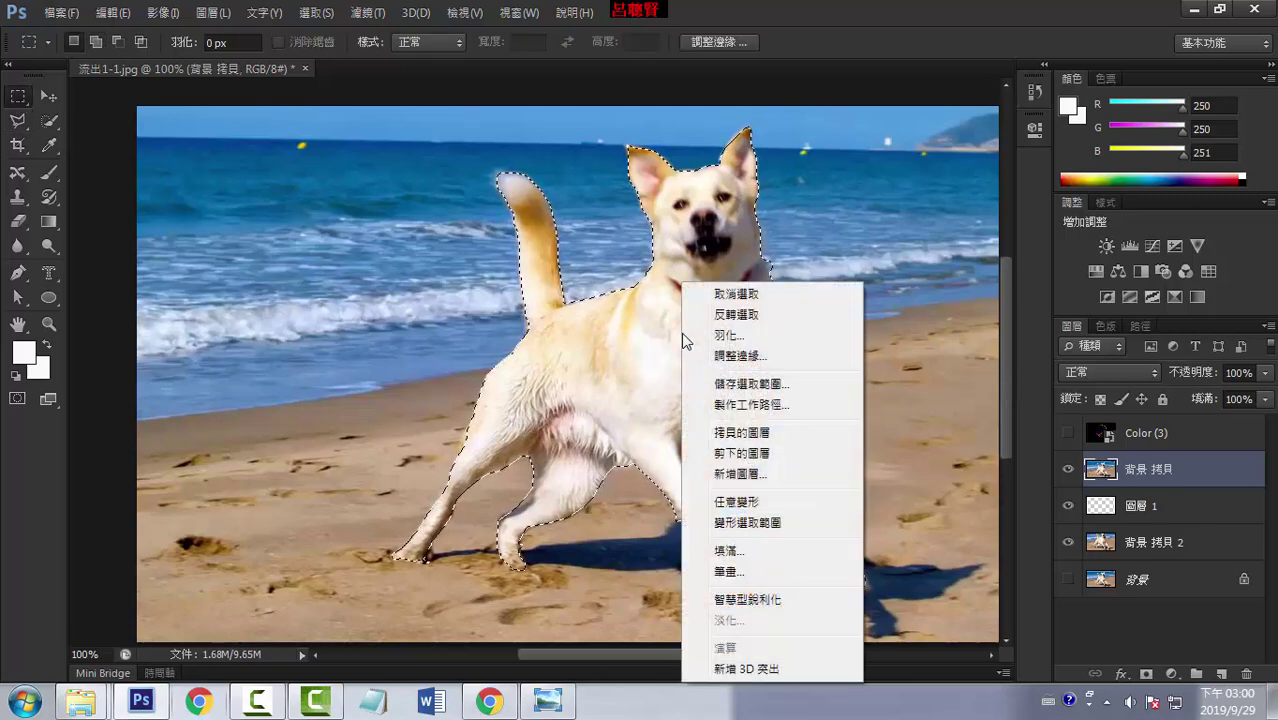
left_click(729, 389)
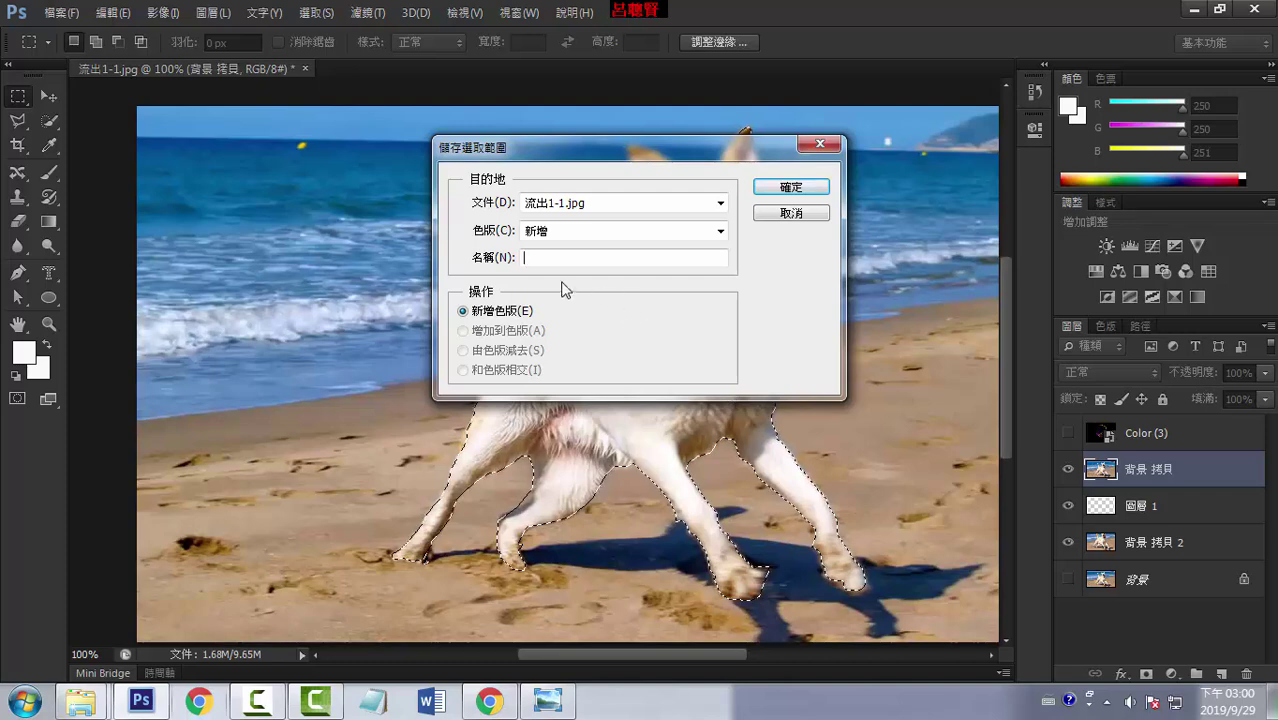
left_click(782, 197)
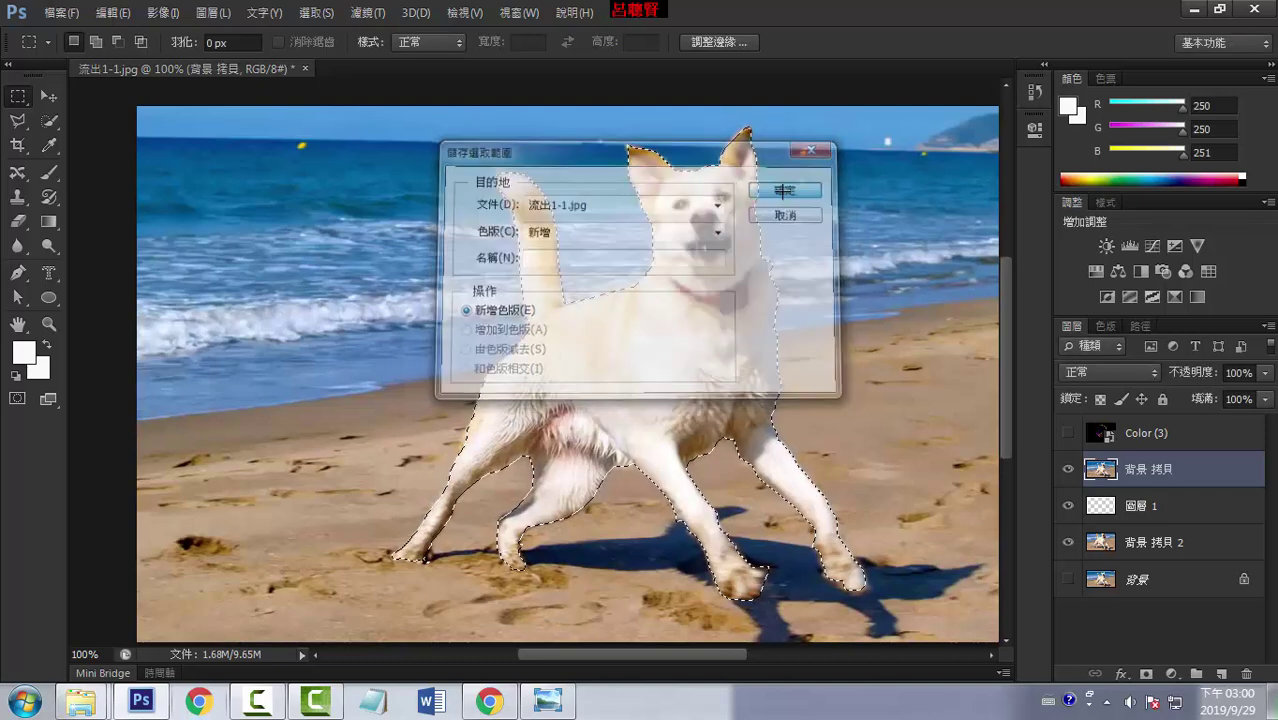
left_click(1105, 326)
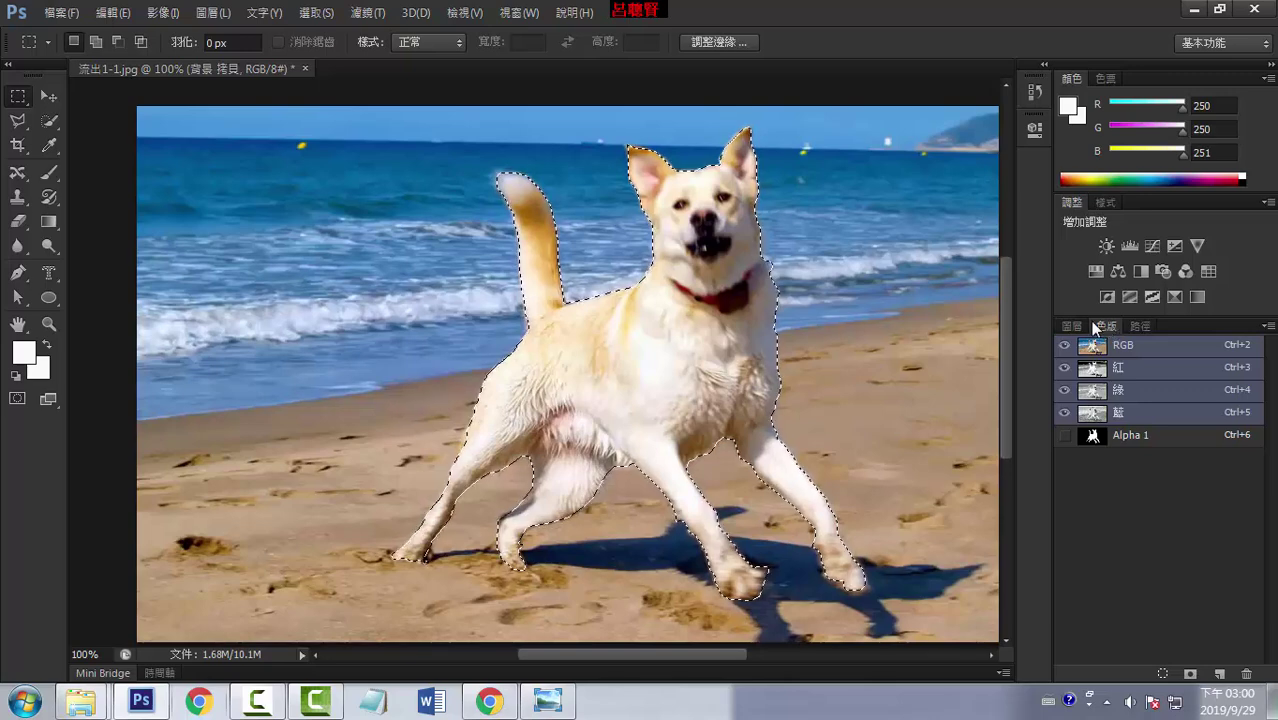
left_click(1071, 326)
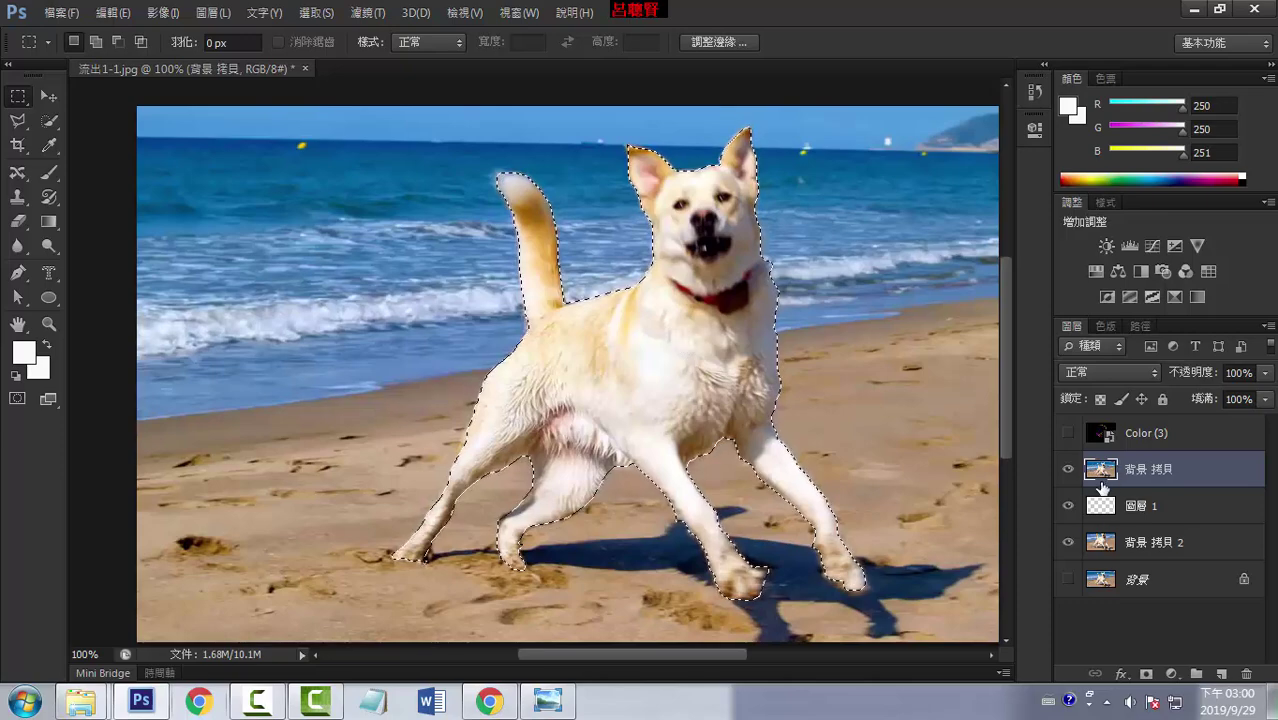
Copy the selected dog onto new layer 圖層 2 and hide 背景 拷貝, 圖層 1 and 背景 拷貝 2
key("ctrl+j")
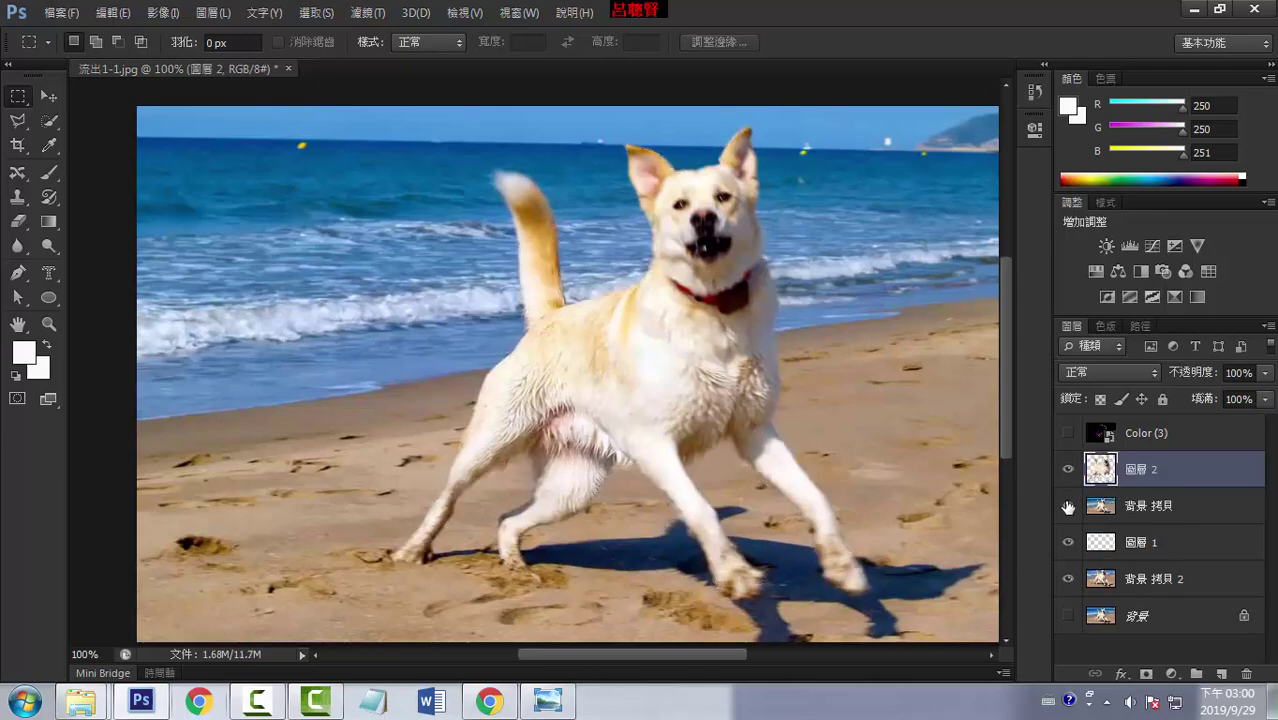
left_click(1067, 505)
left_click(1067, 542)
left_click(1070, 579)
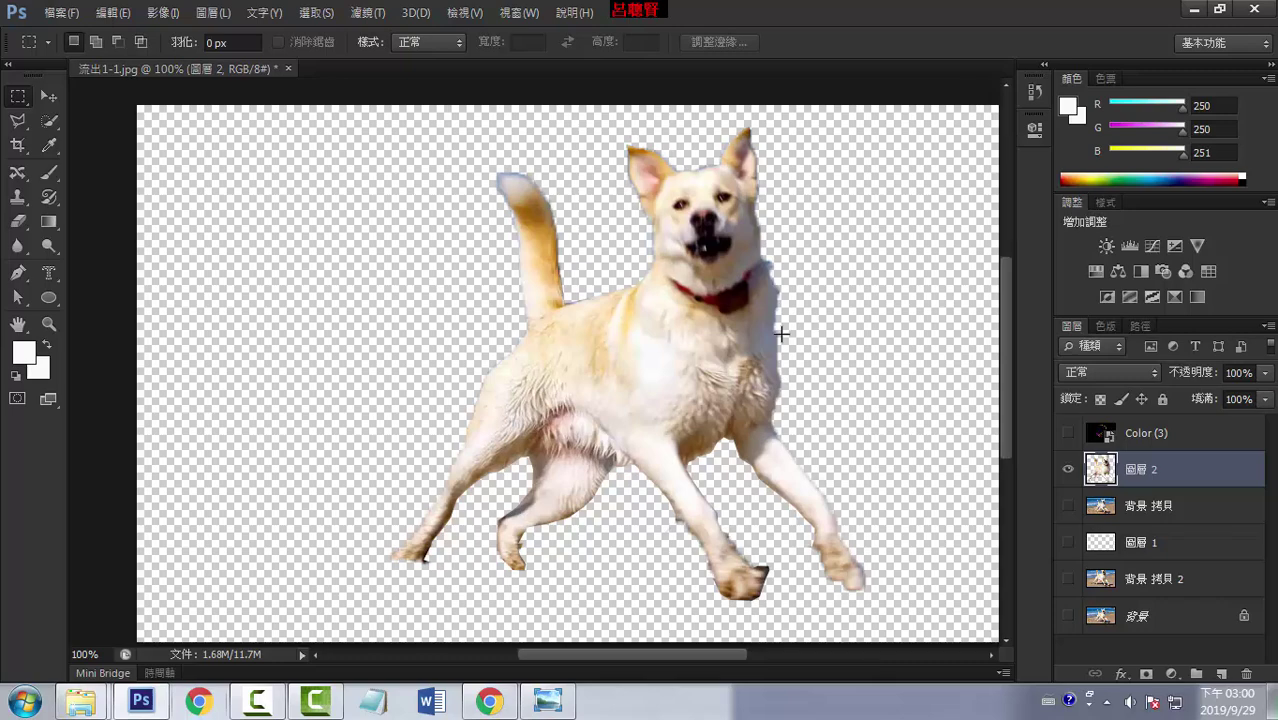
scroll(781, 333, "up", 2)
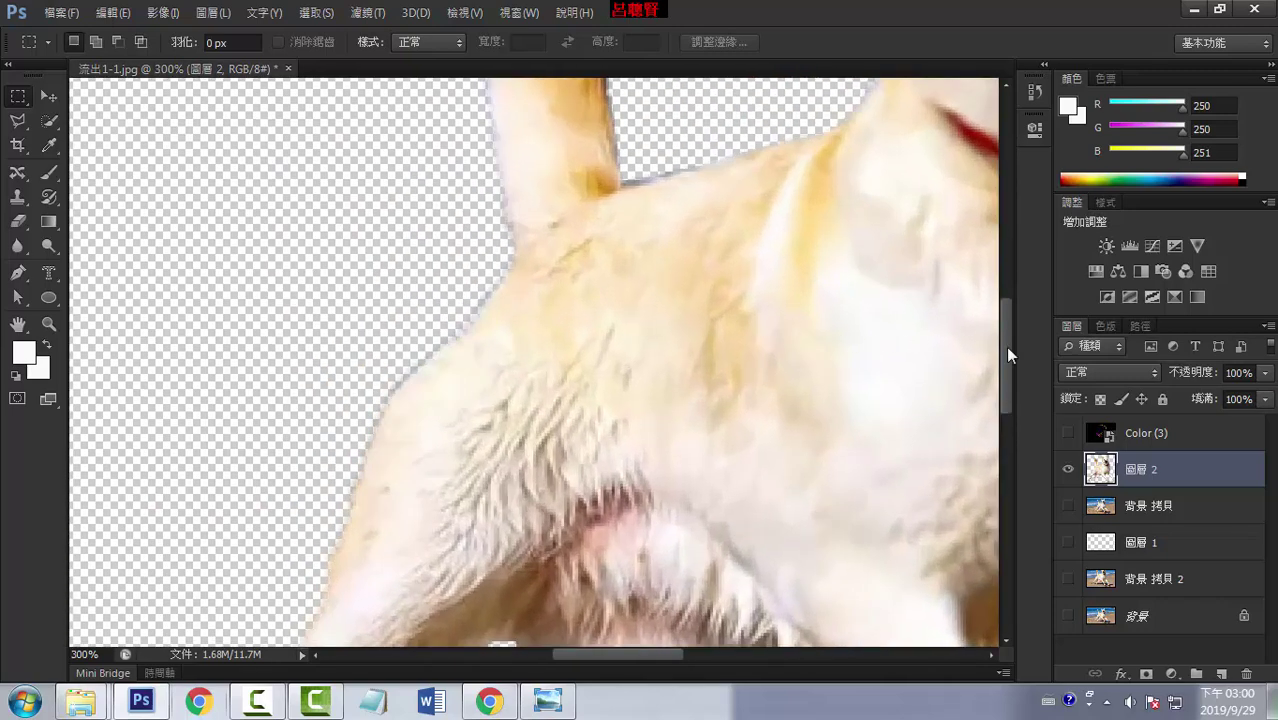
left_click_drag(1008, 353, 1003, 240)
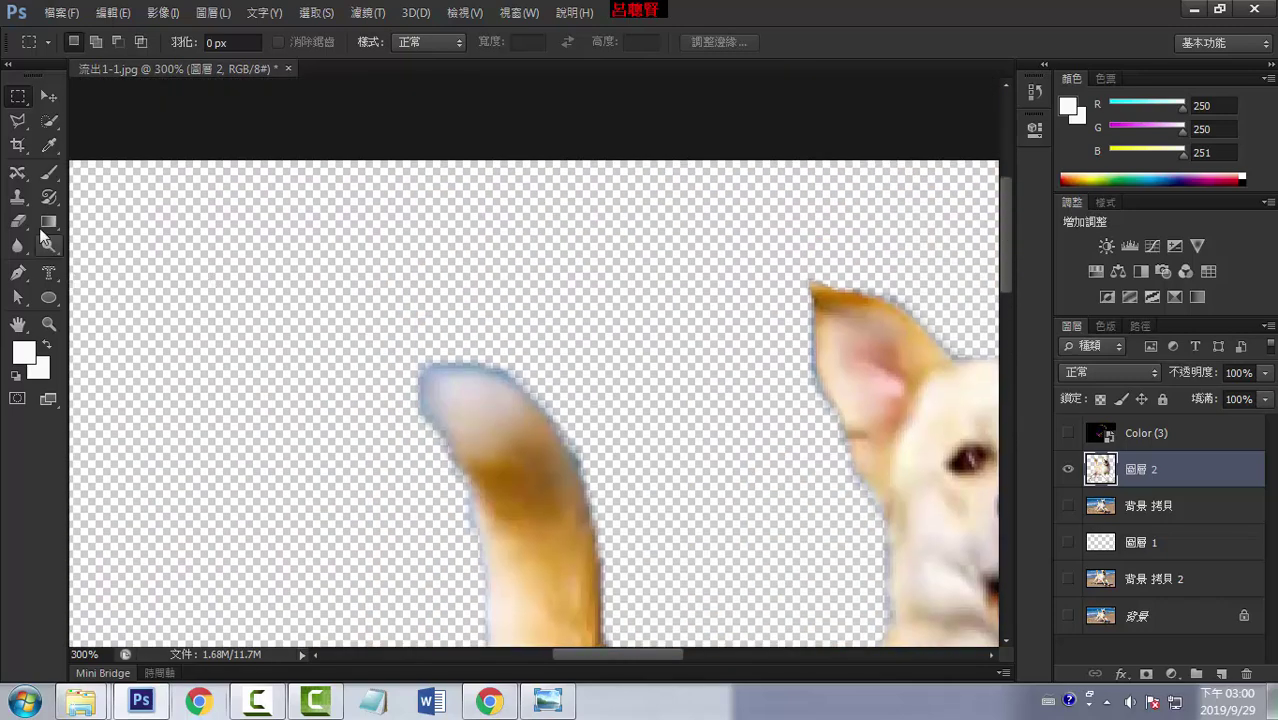
left_click(18, 221)
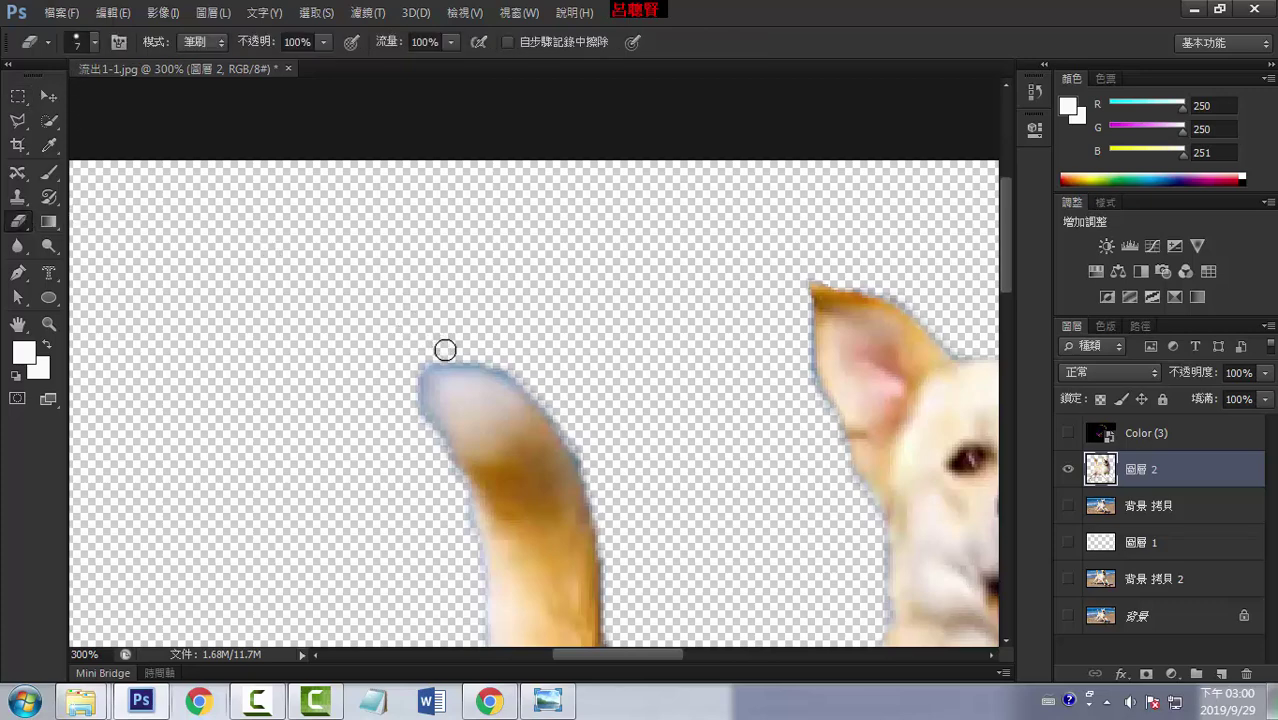
Erase the bluish fringe along the tail tip, then with a smaller brush along the ear edge
mouse_move(445, 350)
left_mouse_down()
mouse_move(452, 358)
mouse_move(428, 360)
mouse_move(417, 383)
mouse_move(426, 428)
left_mouse_up()
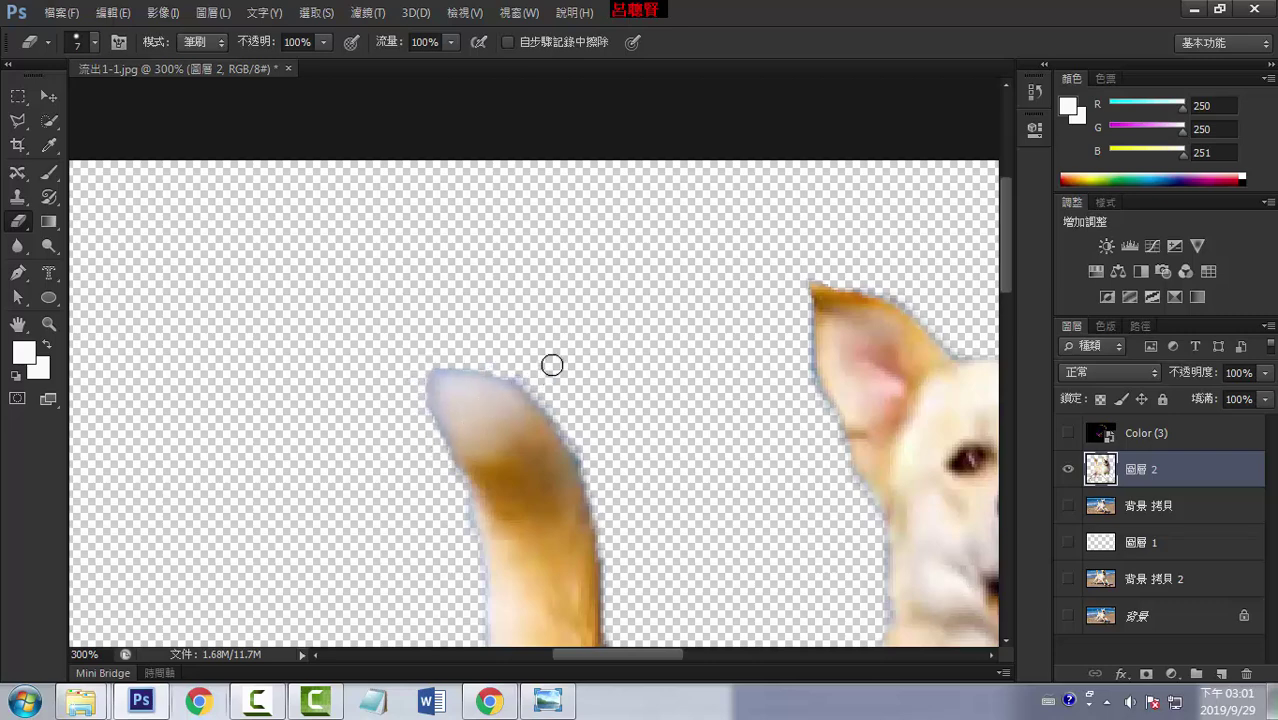
key("bracketleft")
key("bracketleft")
left_click_drag(808, 380, 796, 328)
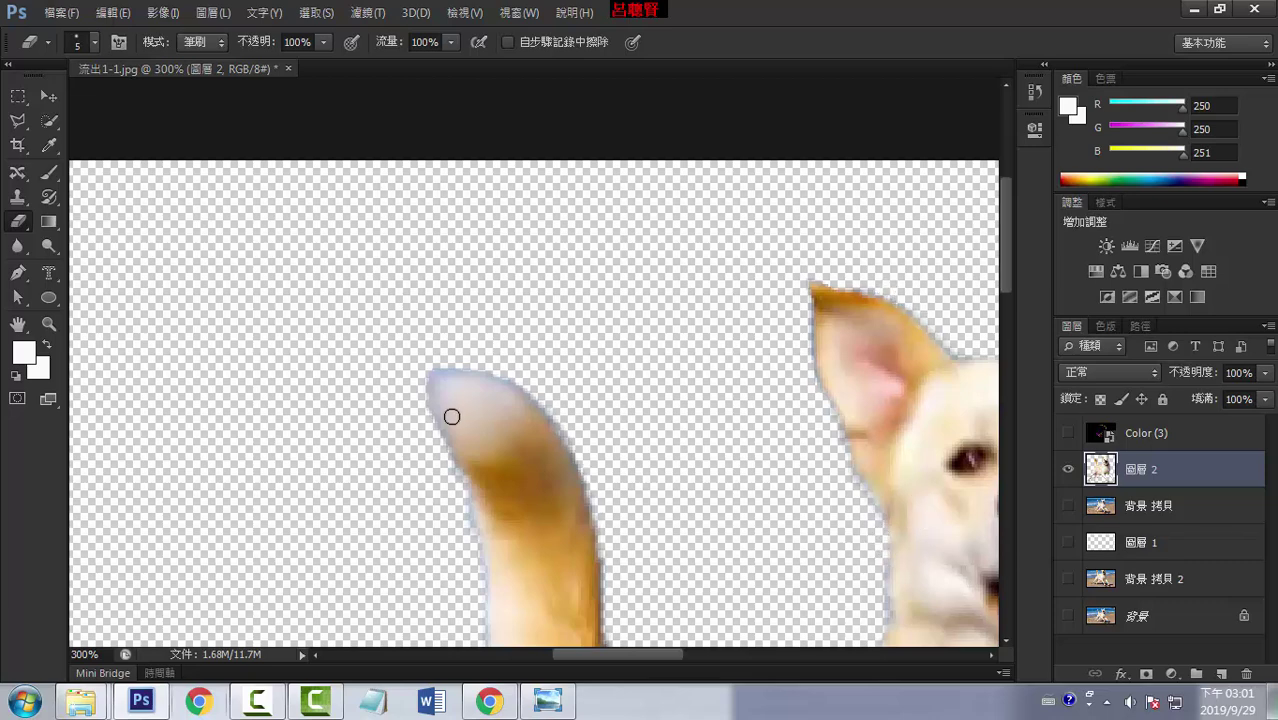
scroll(514, 381, "down", 2)
scroll(514, 381, "down", 1)
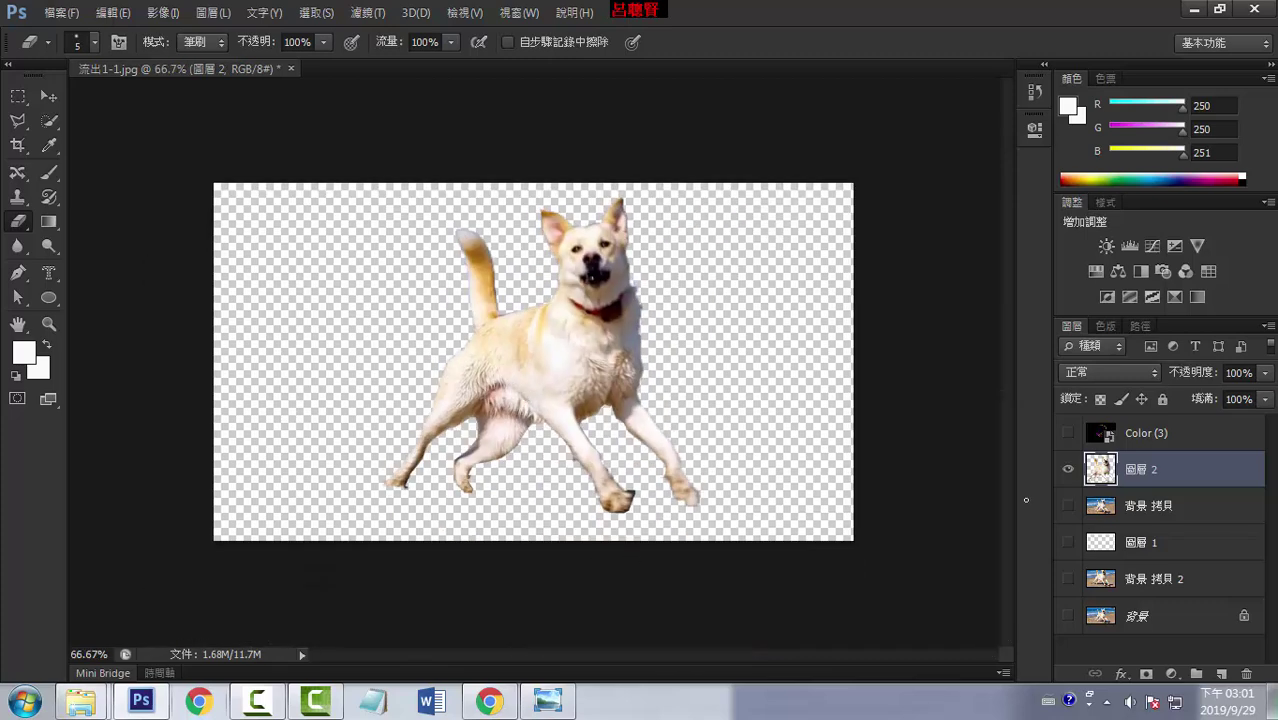
Show 圖層 1 and 背景 拷貝 2 while hiding 背景 拷貝 and the dog layer 圖層 2
left_click(1068, 506)
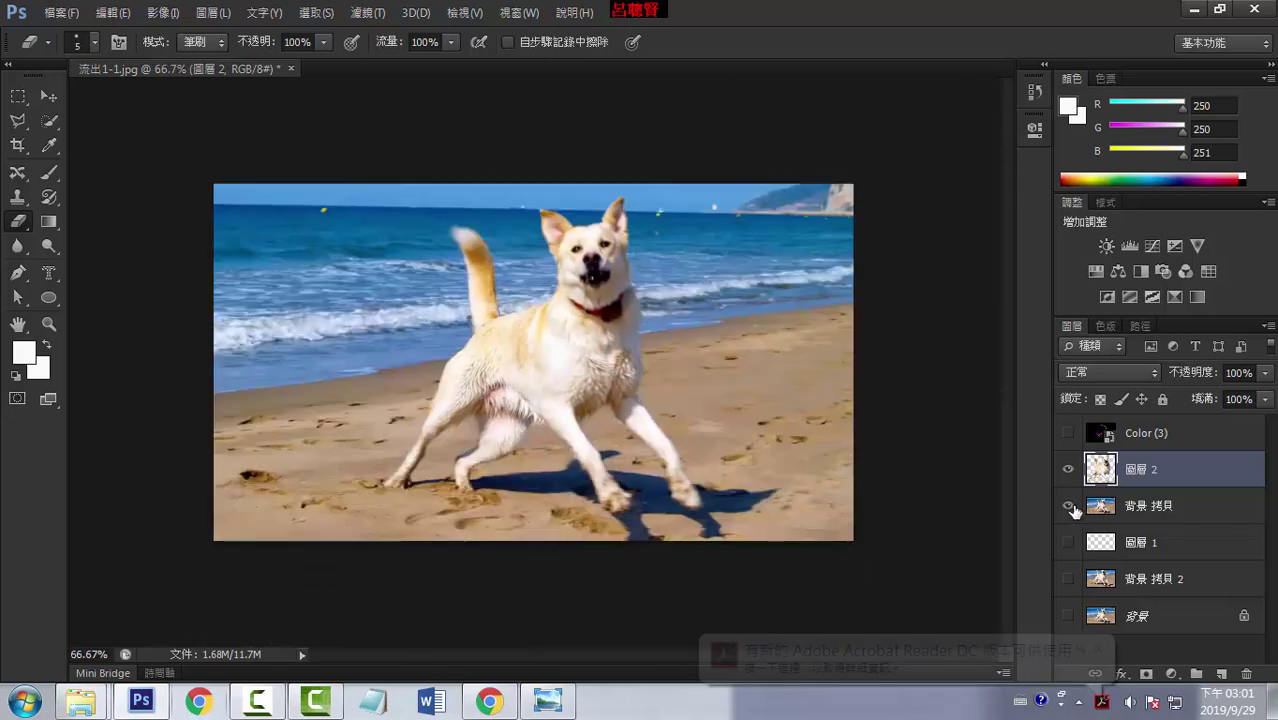
left_click(1163, 508)
left_click(1136, 580)
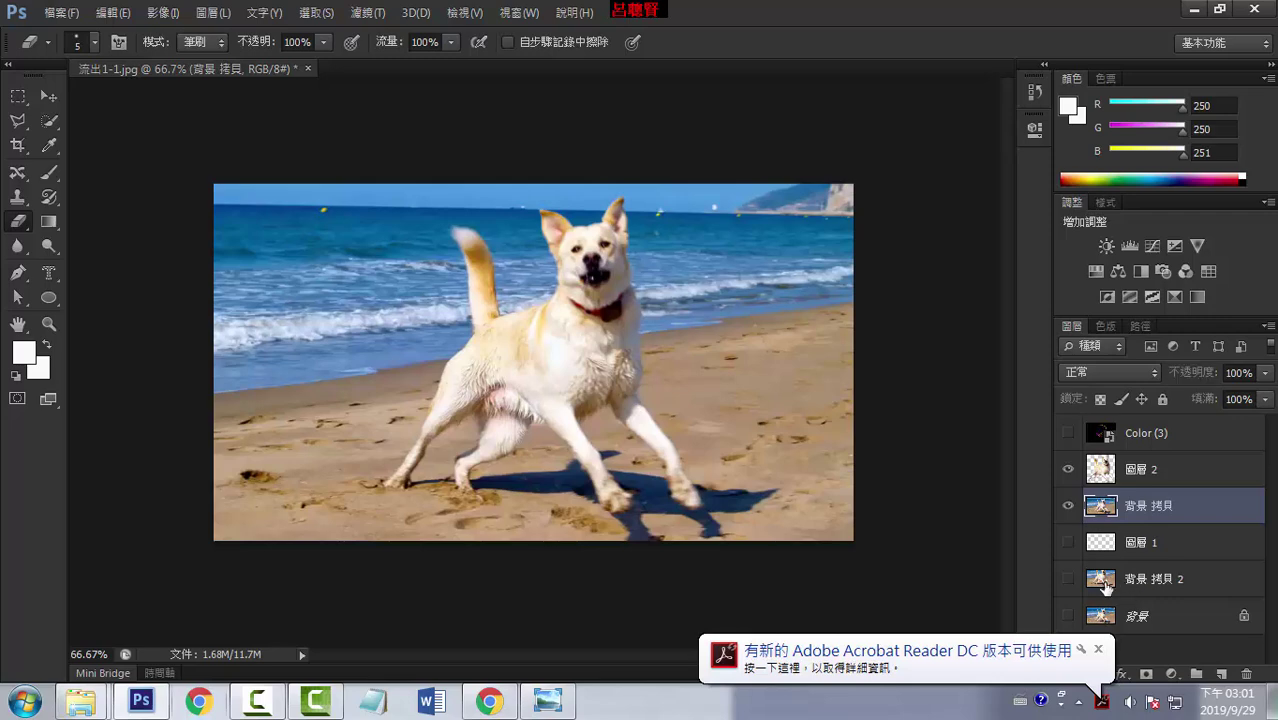
left_click(1068, 506)
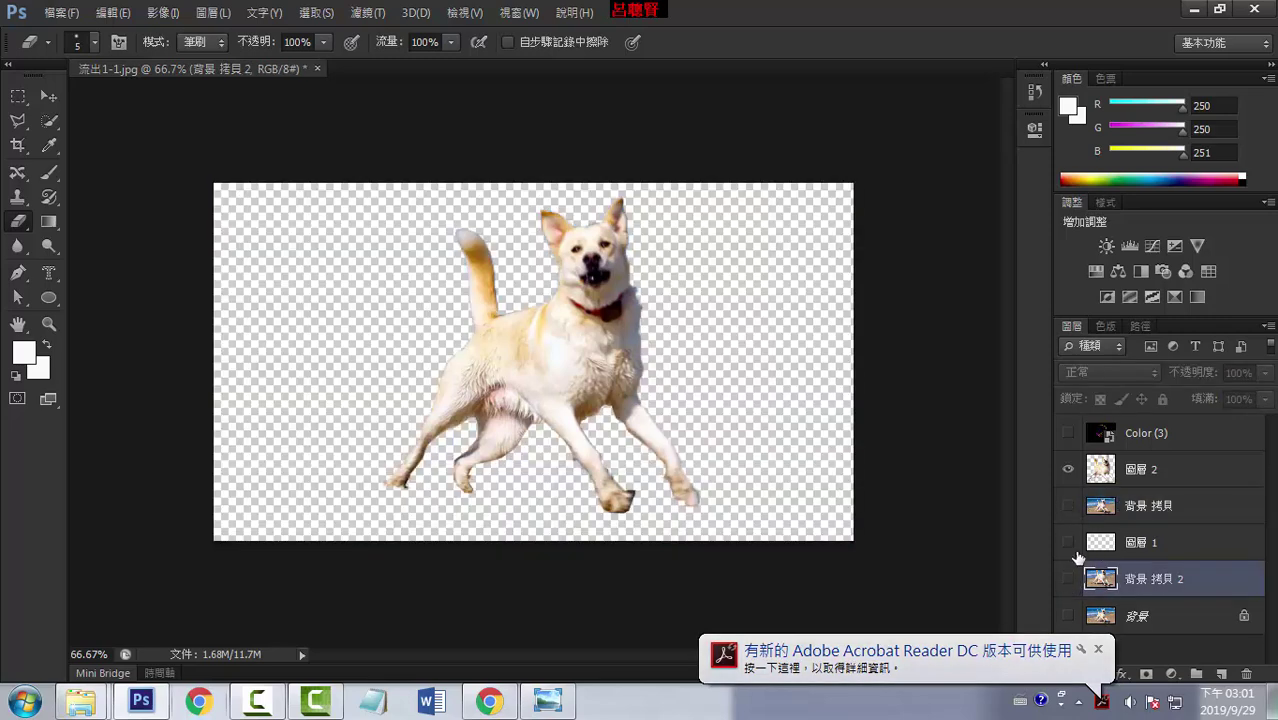
left_click(1068, 542)
left_click(1066, 579)
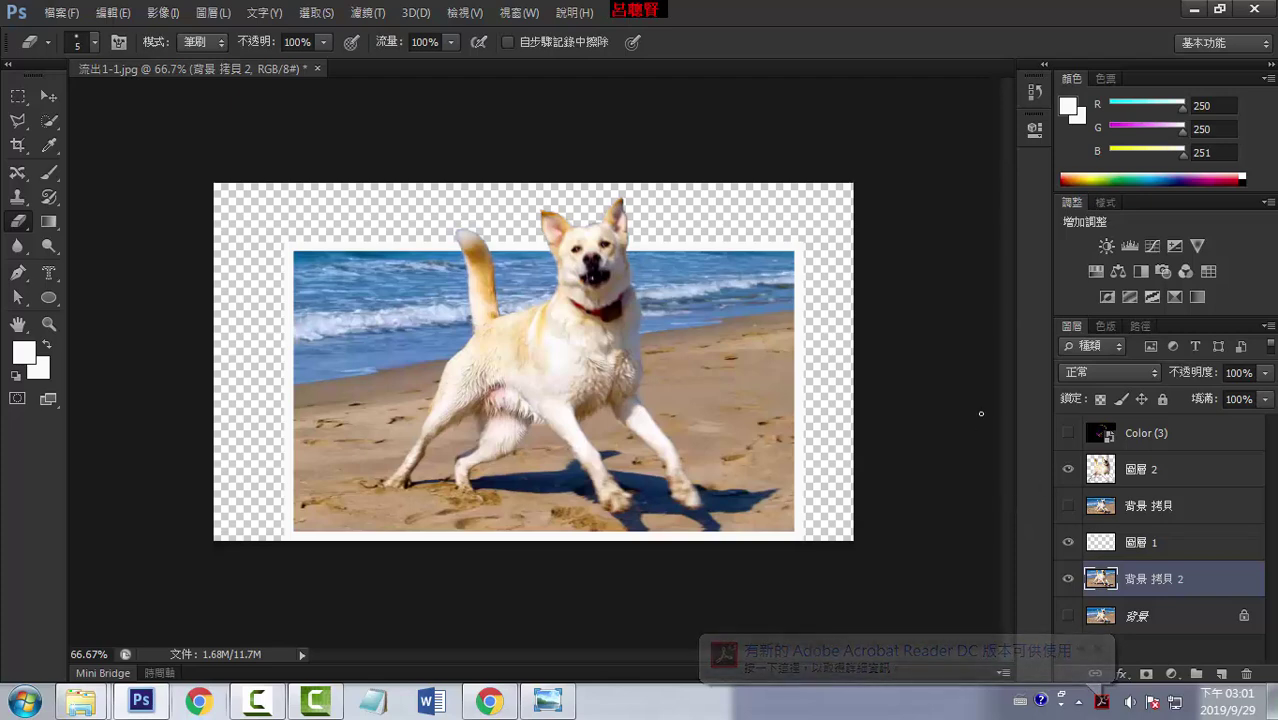
left_click(1160, 540)
left_click(1142, 580)
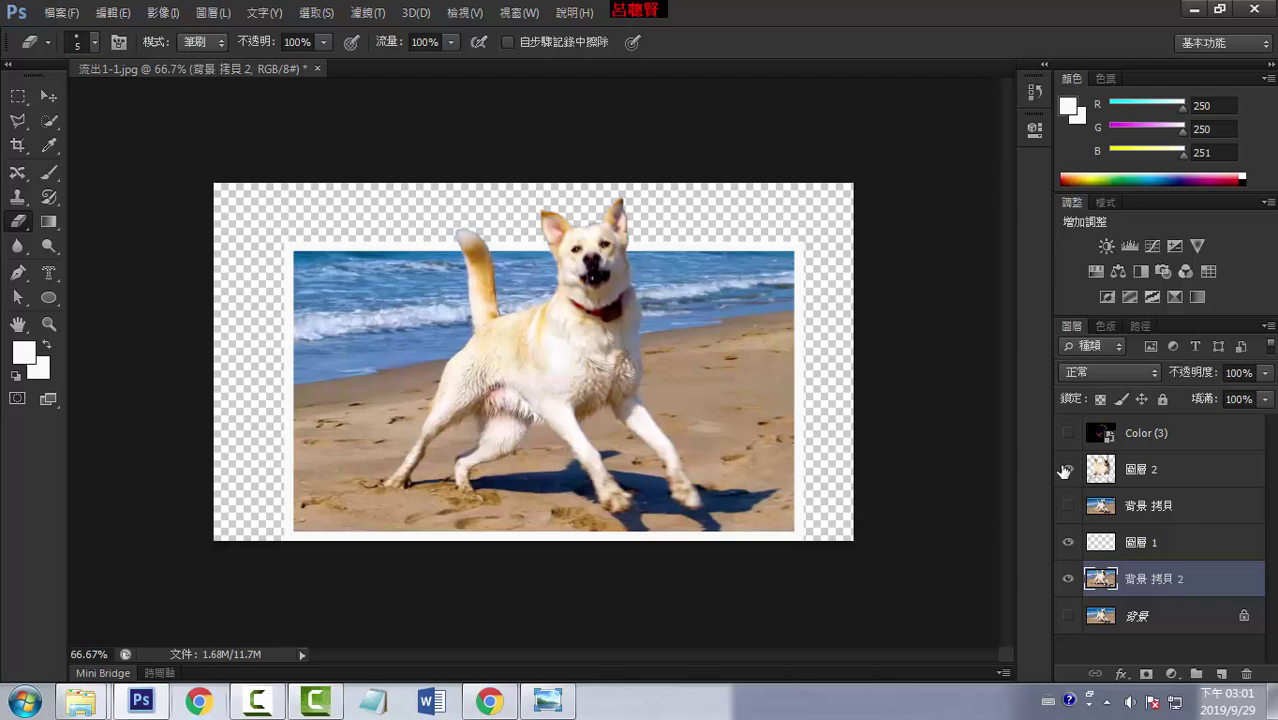
left_click(1066, 469)
Merge 圖層 1 and 背景 拷貝 2 into a single layer 圖層 1
left_click(1142, 541)
left_click(1142, 580)
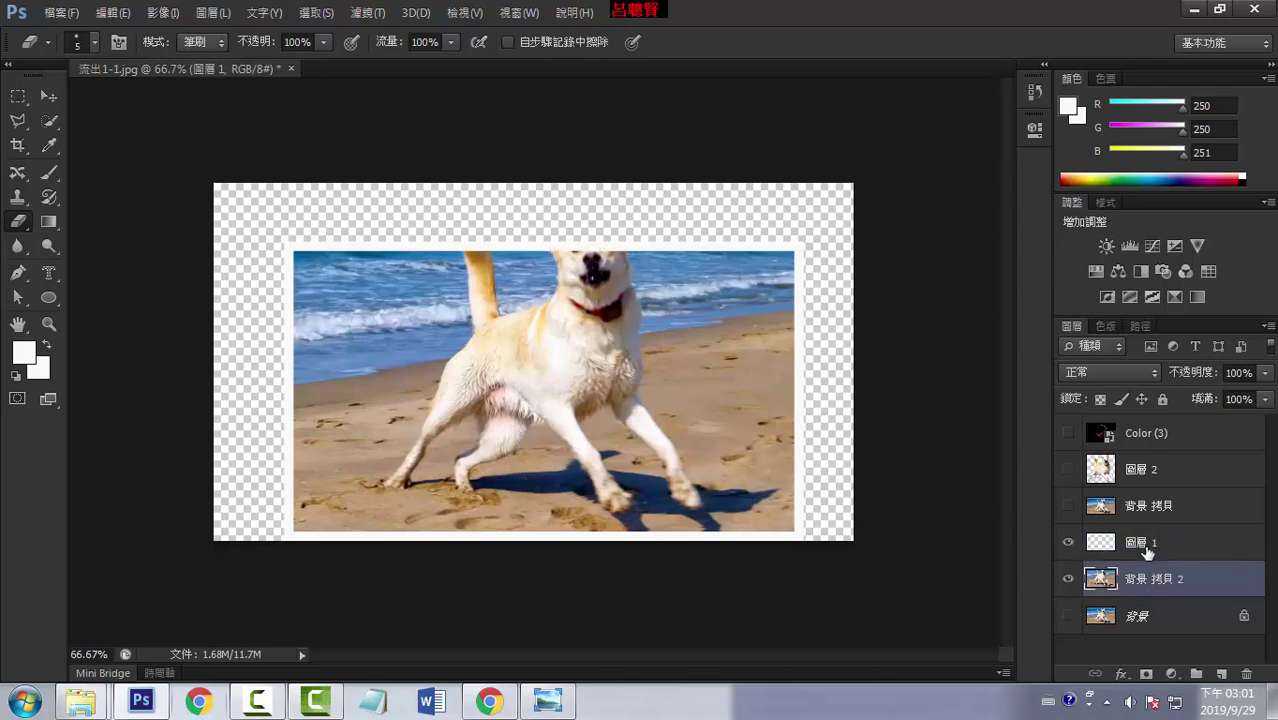
left_click(1142, 545)
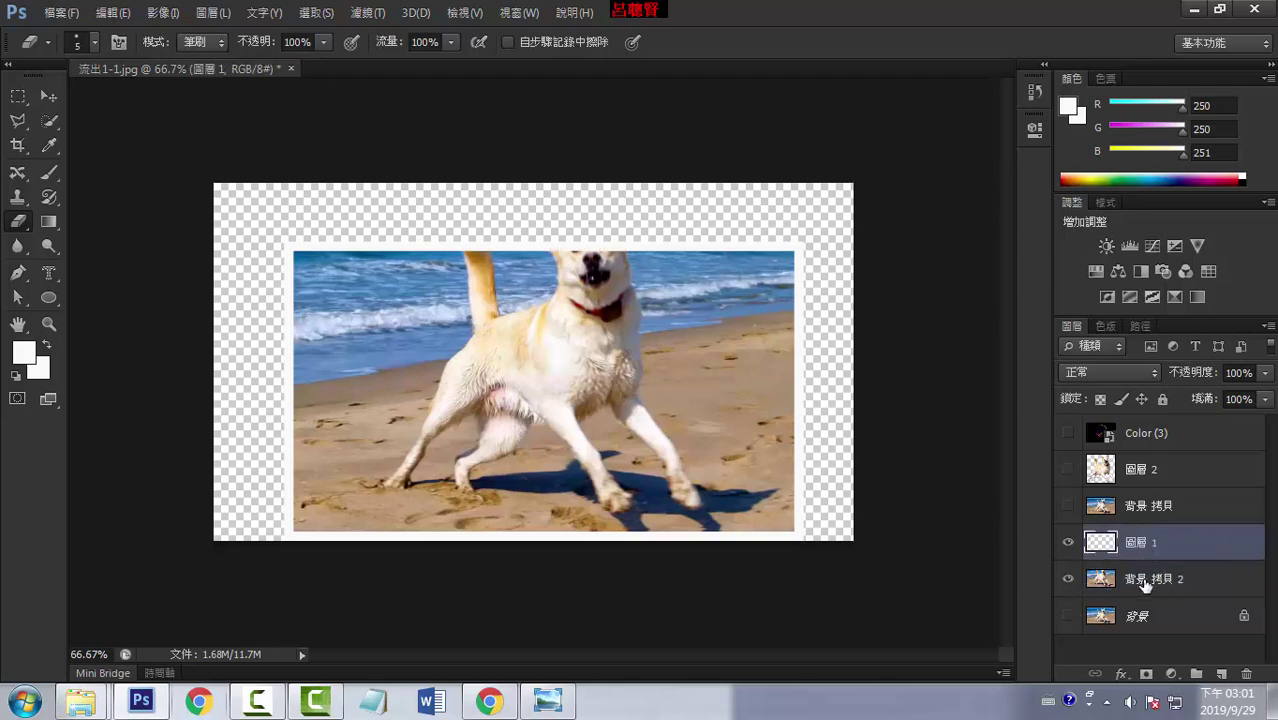
left_click(1146, 580, "shift")
right_click(1146, 580)
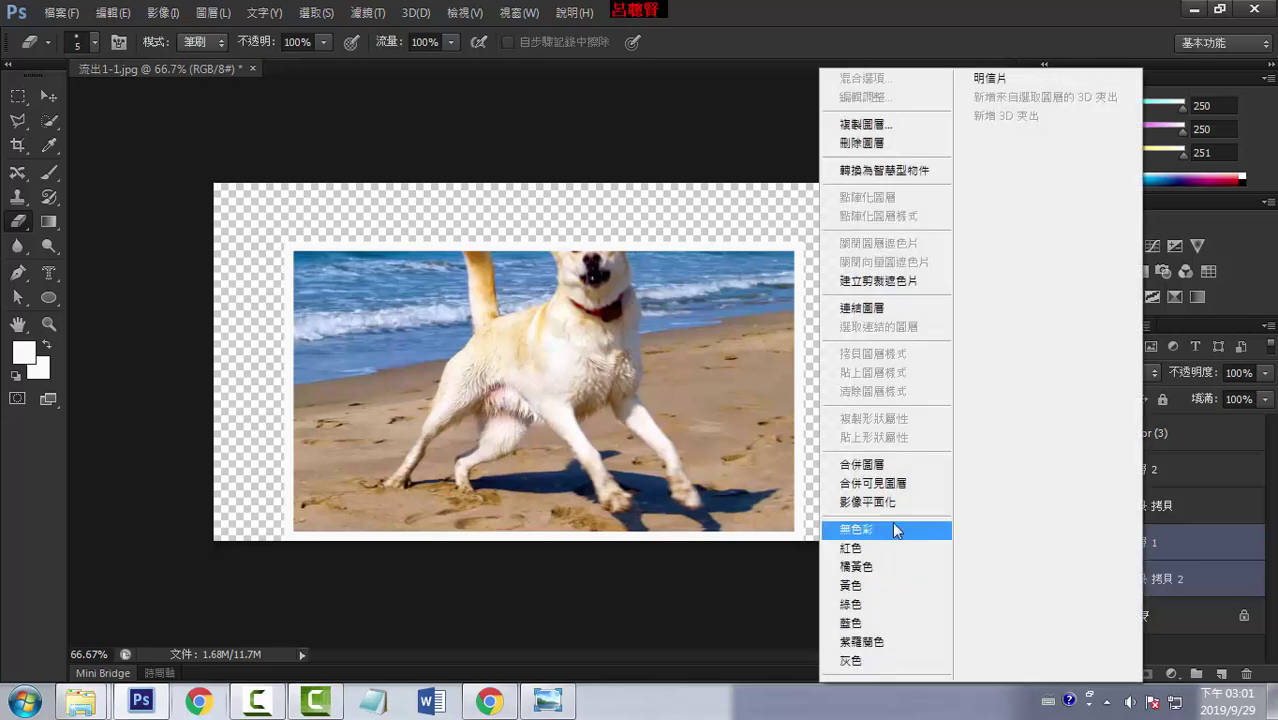
left_click(867, 468)
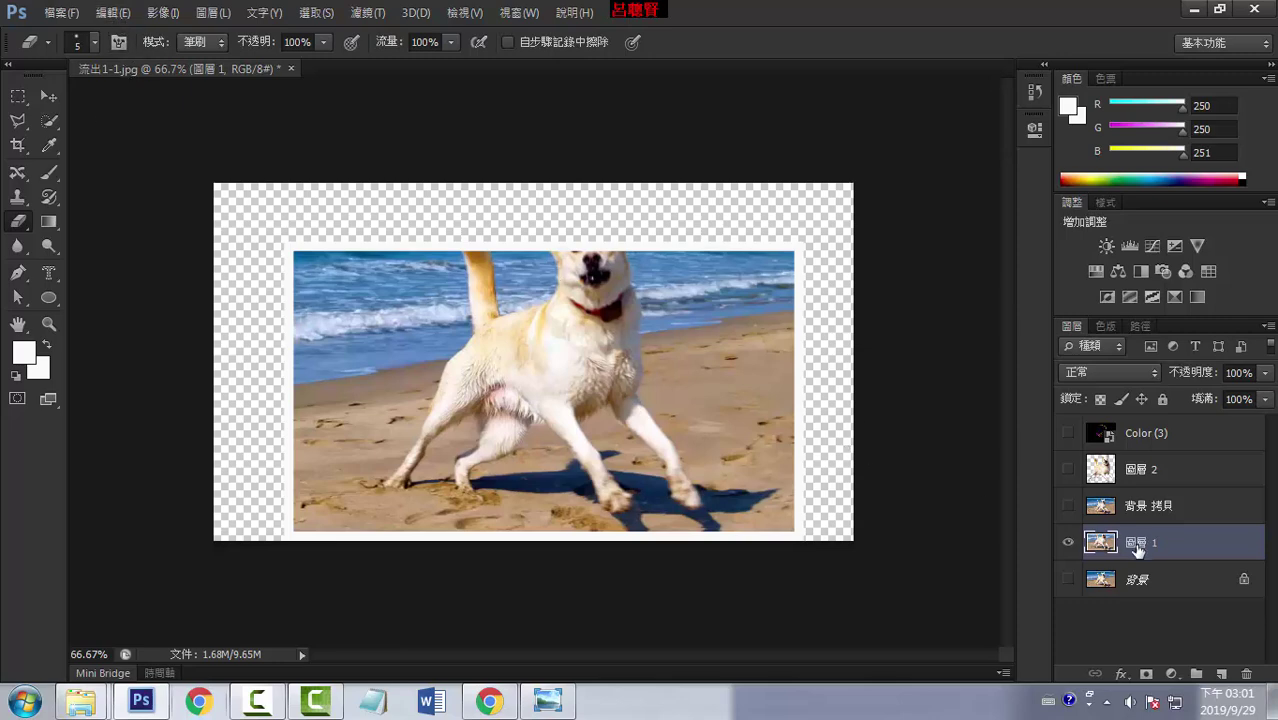
Tilt the framed photo 圖層 1 back with a perspective transform, then show dog layer 圖層 2 and History
left_click(117, 14)
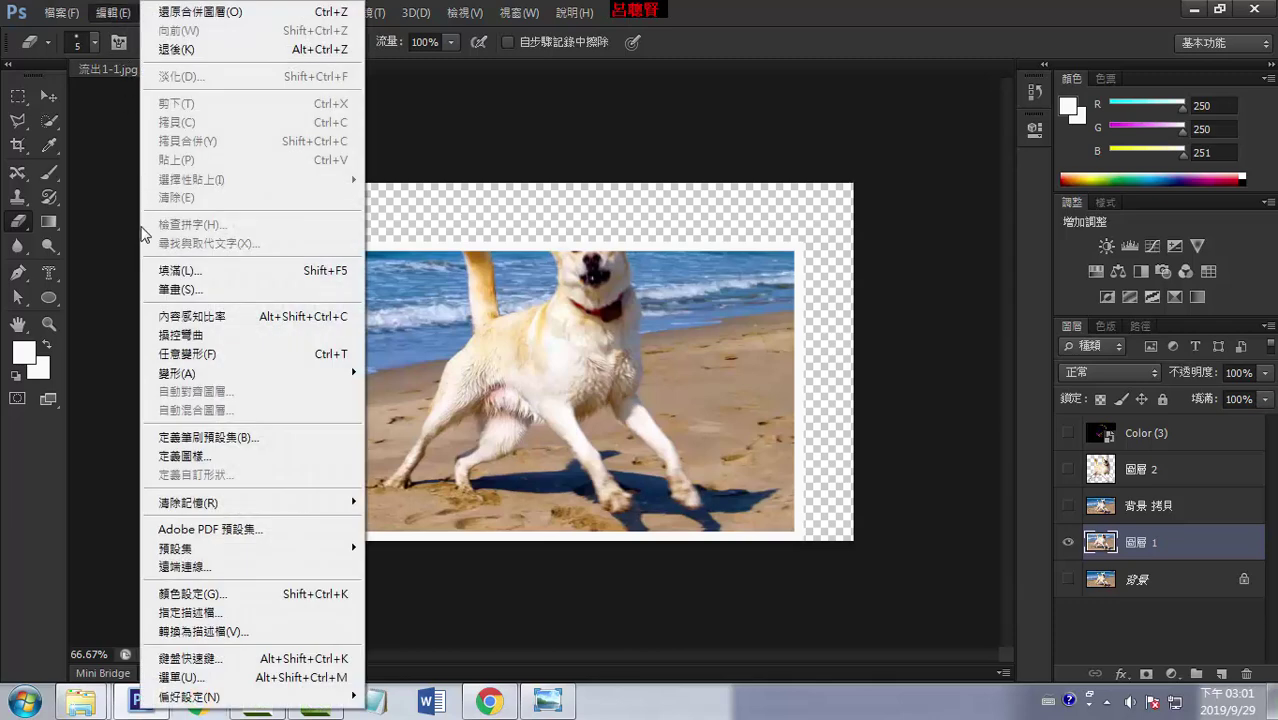
mouse_move(250, 373)
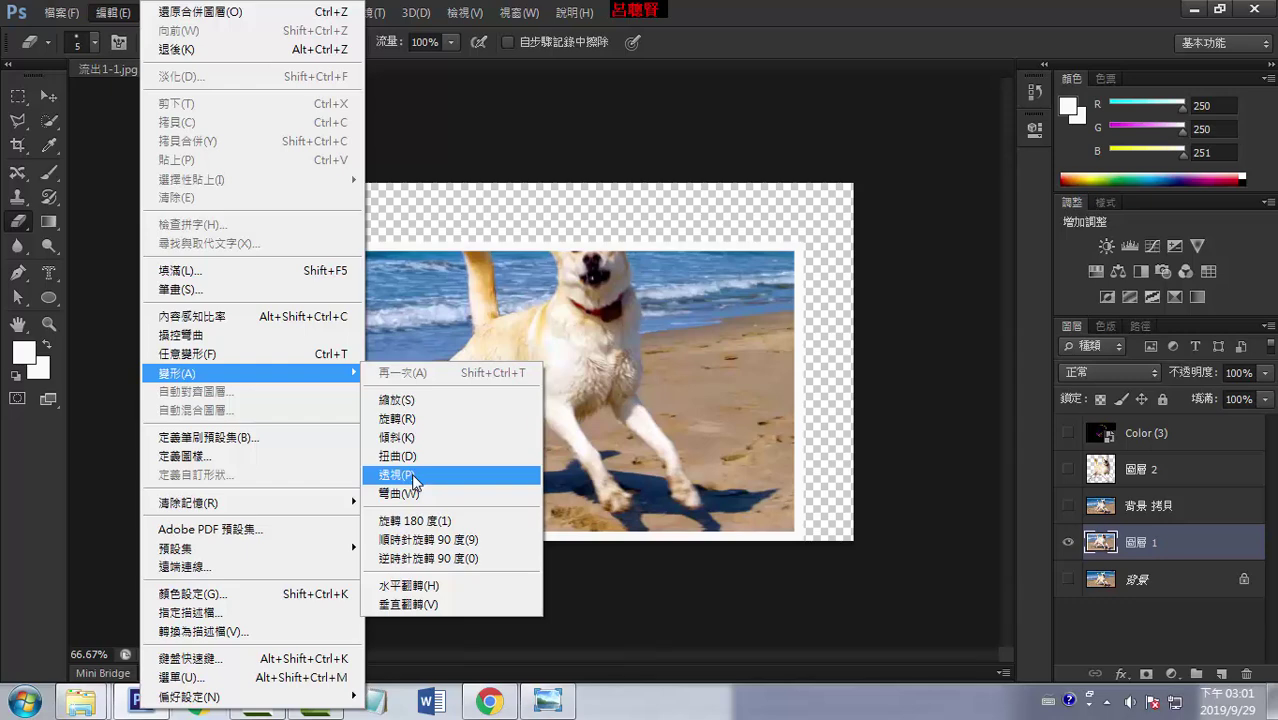
left_click(411, 473)
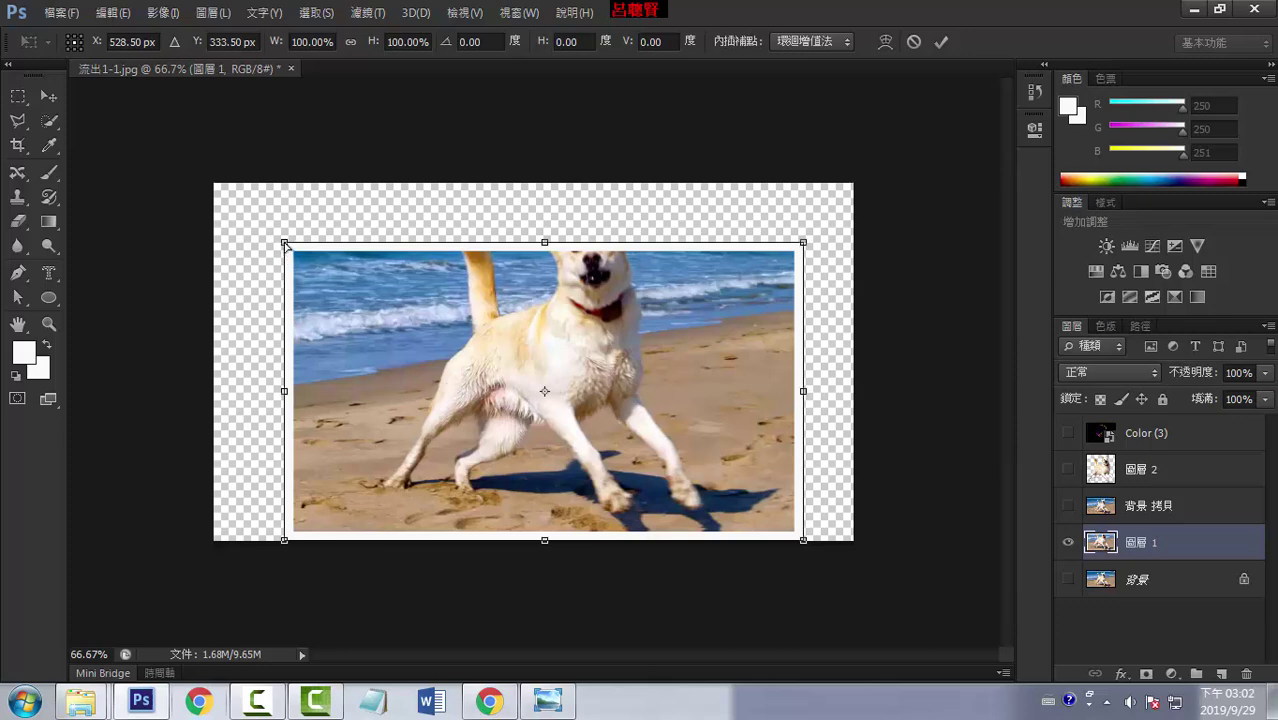
left_click_drag(286, 245, 379, 281)
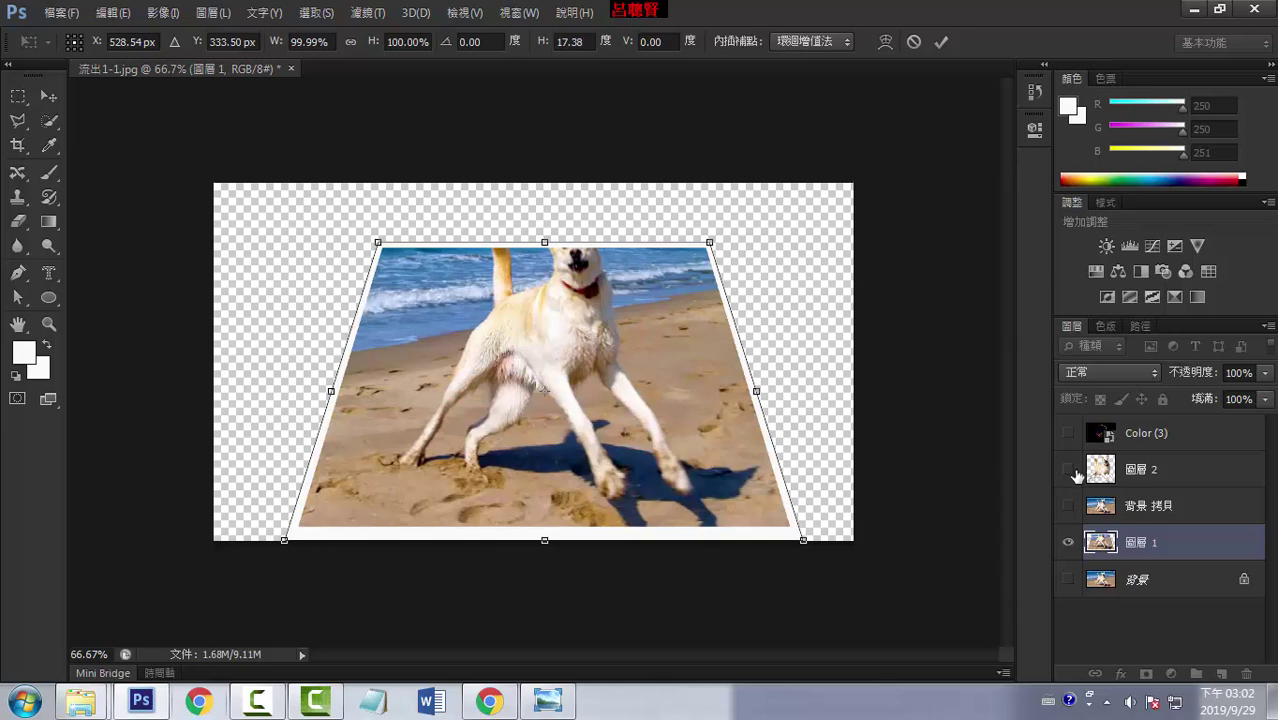
left_click(940, 44)
left_click(1069, 470)
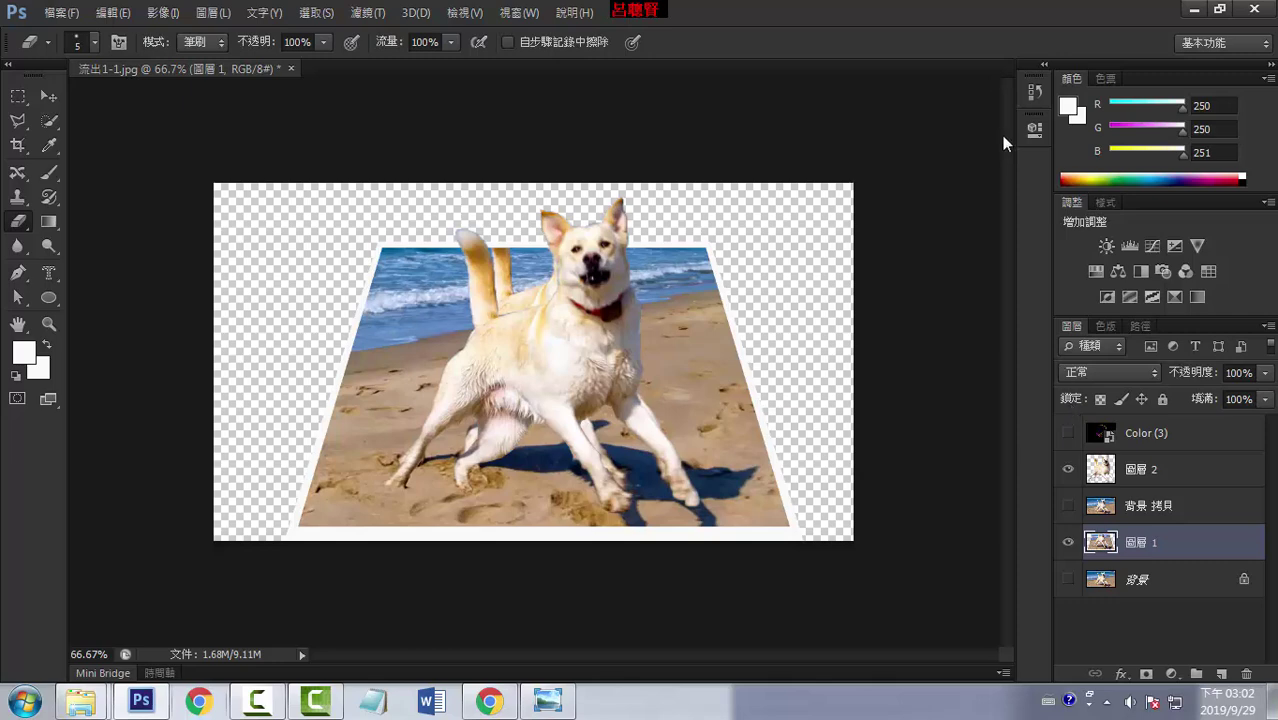
left_click(1033, 93)
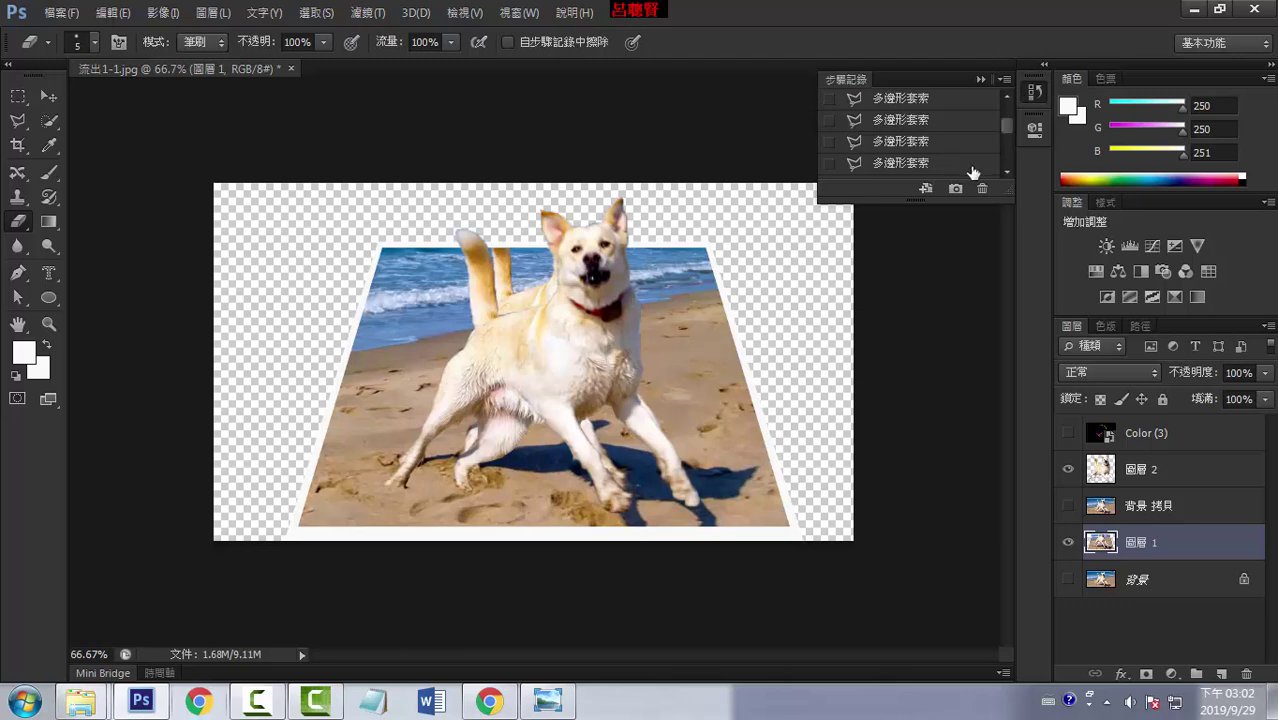
Step back in History to before the layers were merged
left_click_drag(977, 200, 1000, 600)
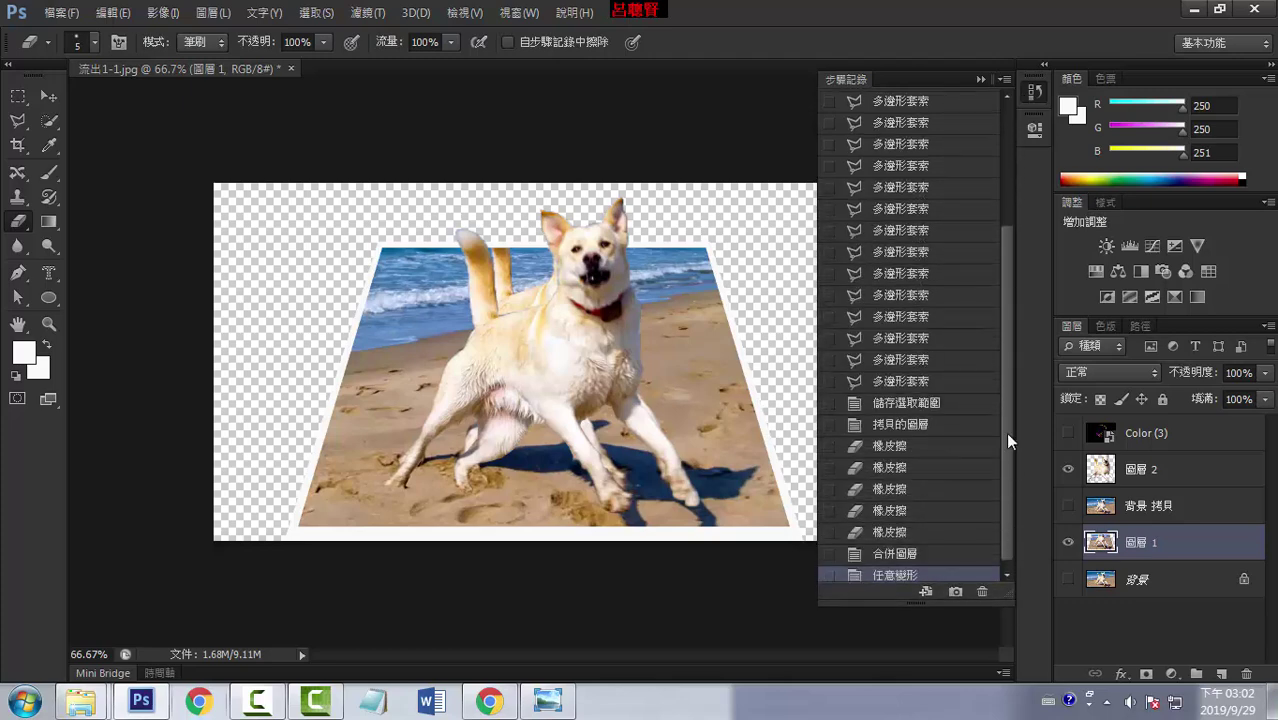
left_click(895, 553)
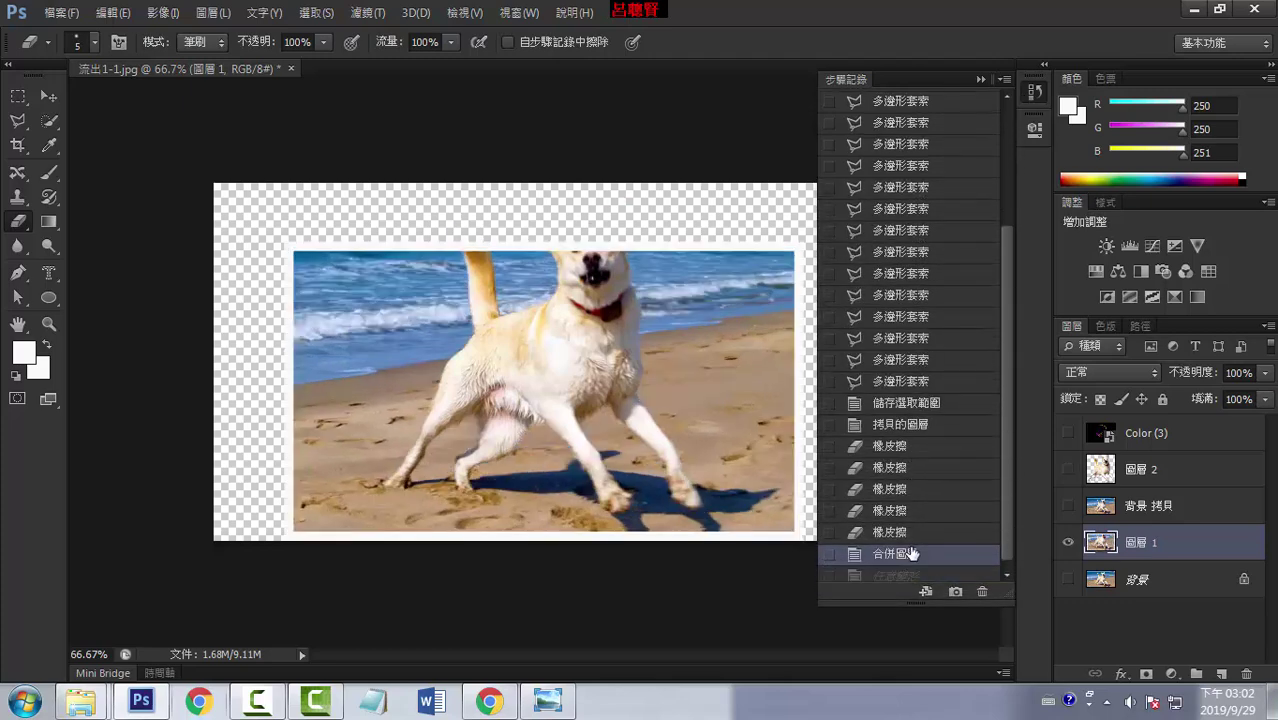
left_click(909, 535)
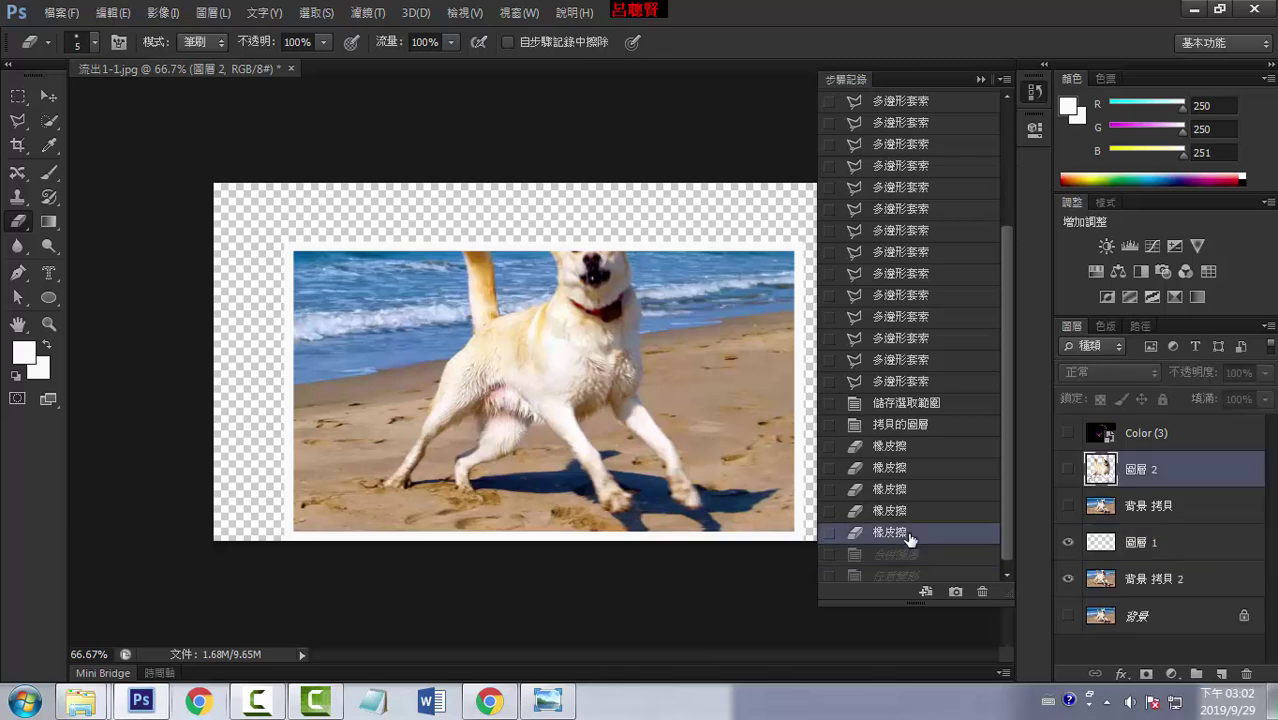
Make 背景 拷貝 the active, visible layer and hide 背景 拷貝 2
left_click(1146, 510)
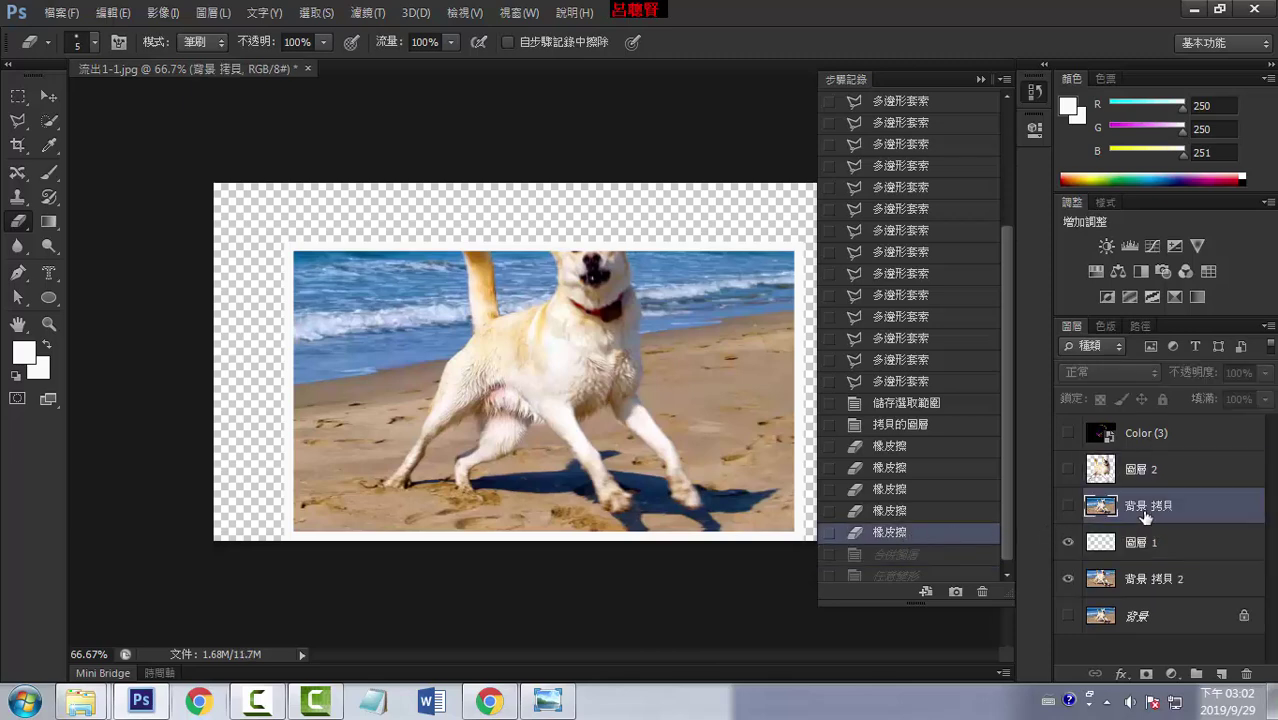
left_click(1067, 506)
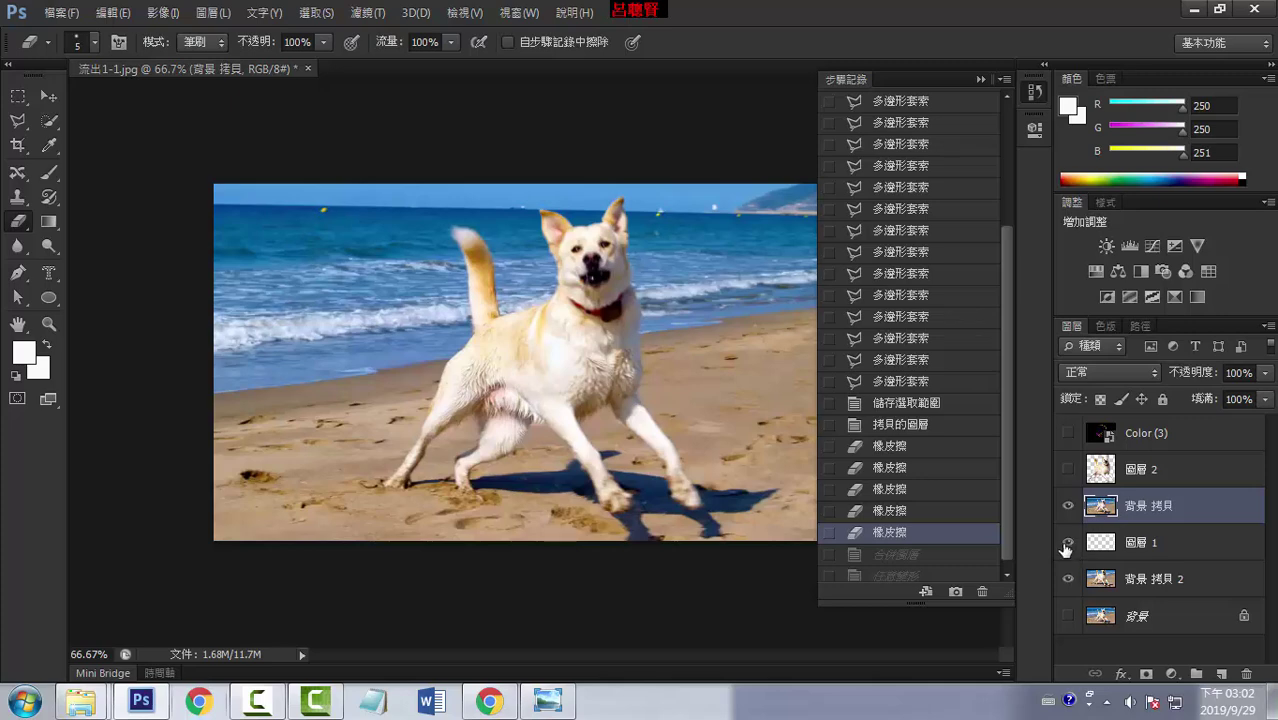
left_click(1067, 580)
left_click(22, 102)
left_click(18, 120)
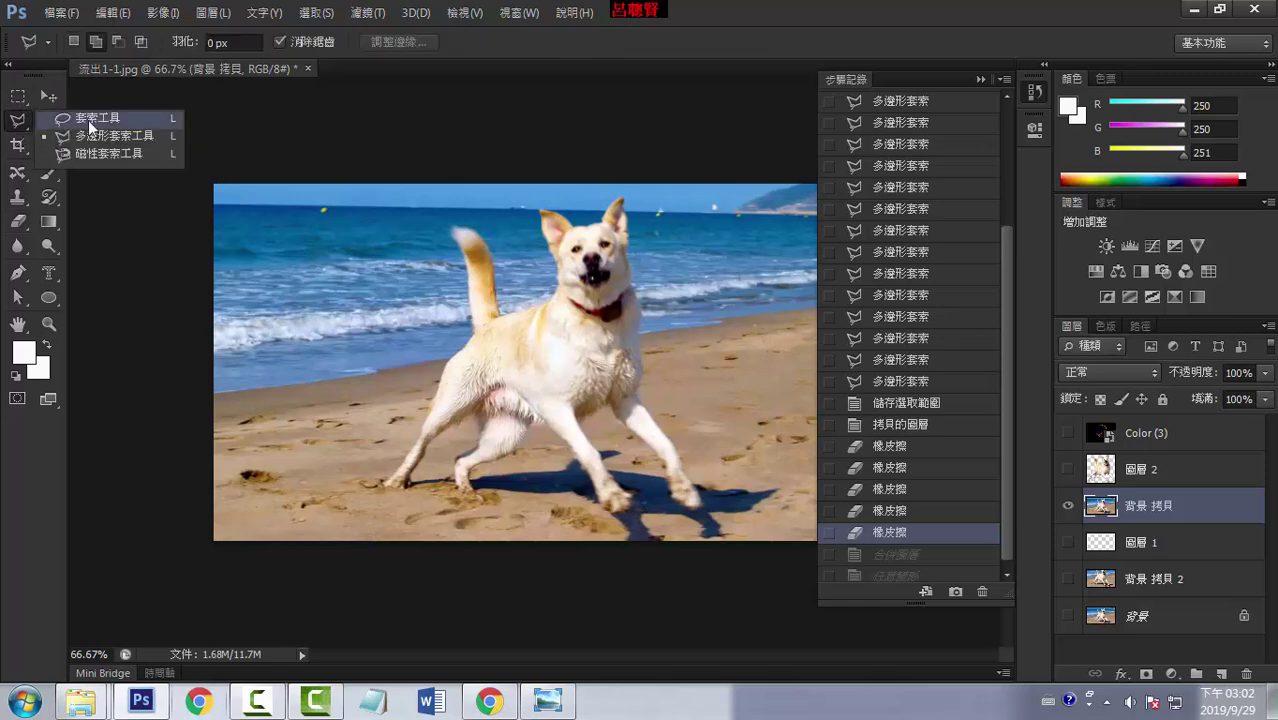
Lasso the dog's head and tail on 背景 拷貝 and delete them
left_click(78, 124)
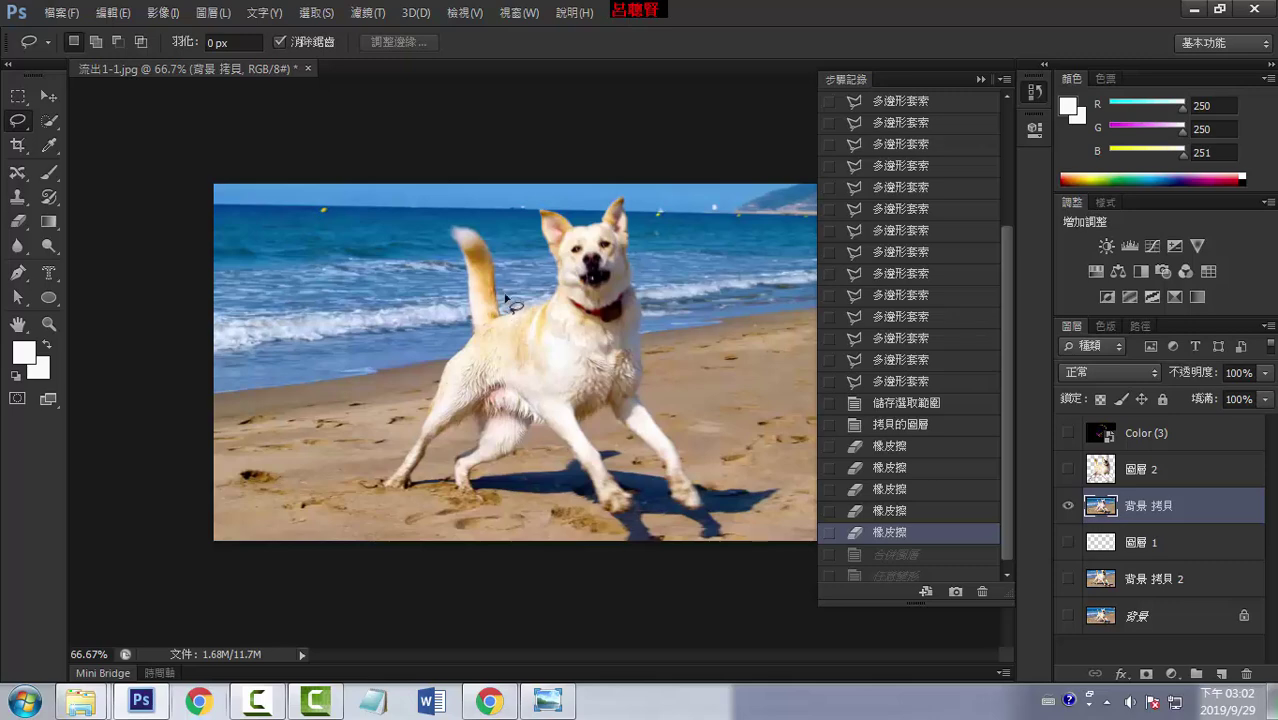
left_click_drag(438, 231, 441, 337)
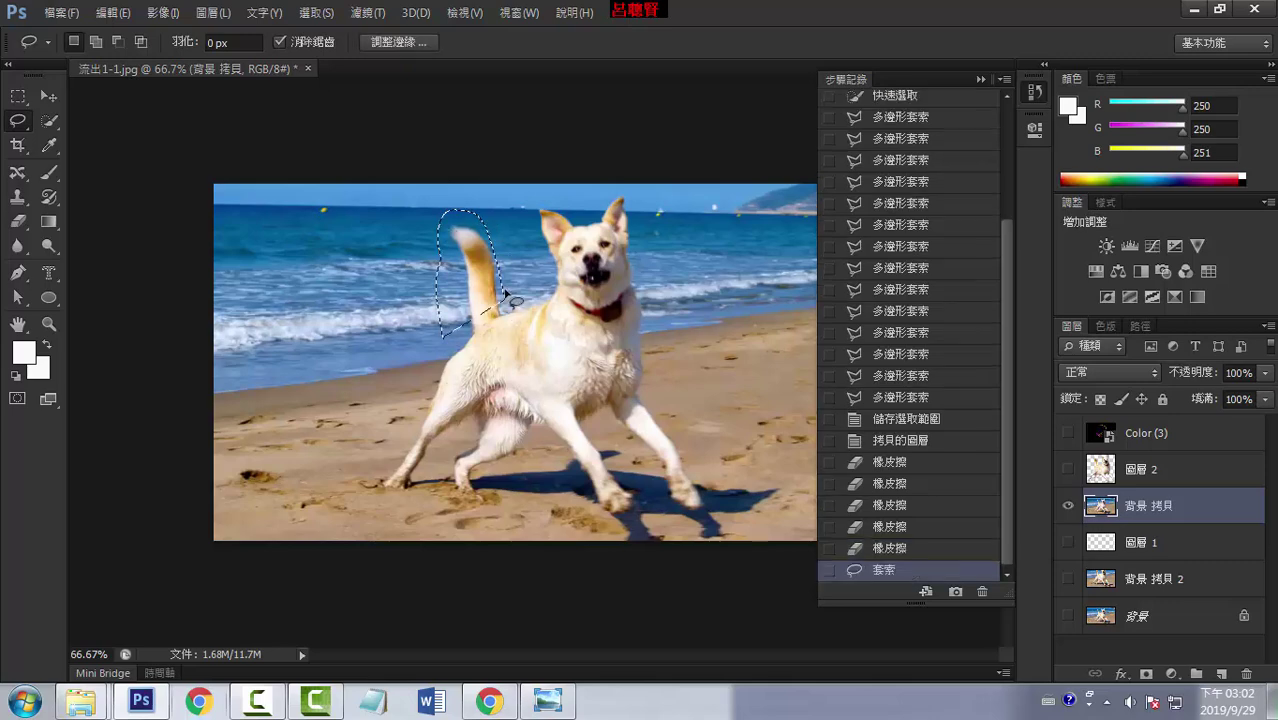
key("ctrl+d")
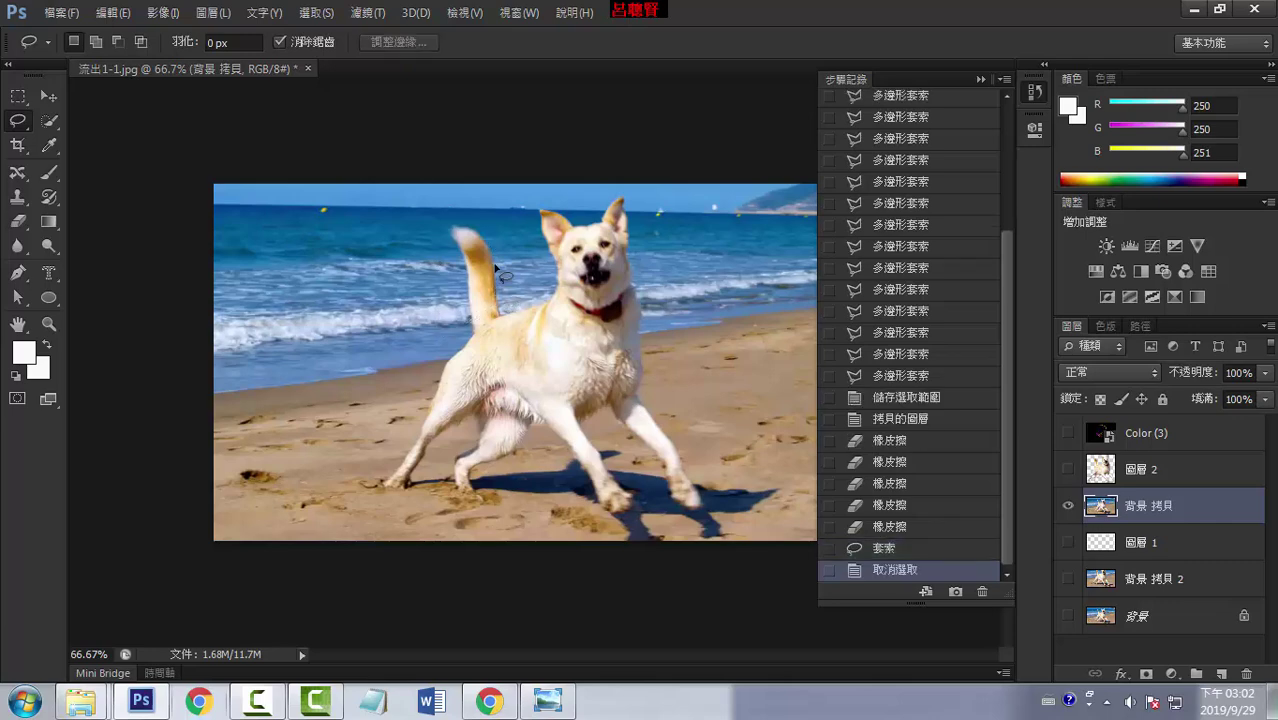
mouse_move(476, 224)
left_mouse_down()
mouse_move(460, 349)
mouse_move(620, 342)
mouse_move(645, 332)
mouse_move(637, 288)
left_mouse_up()
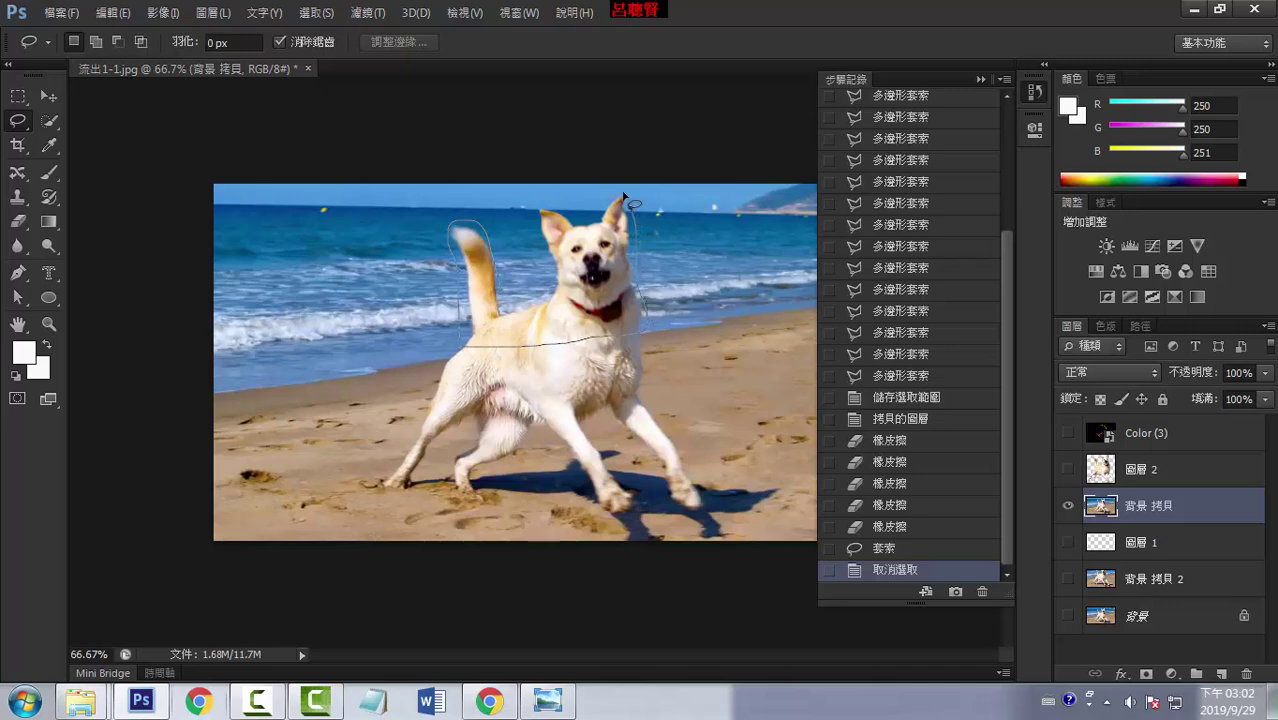
left_click_drag(624, 195, 571, 211)
left_click_drag(540, 265, 494, 296)
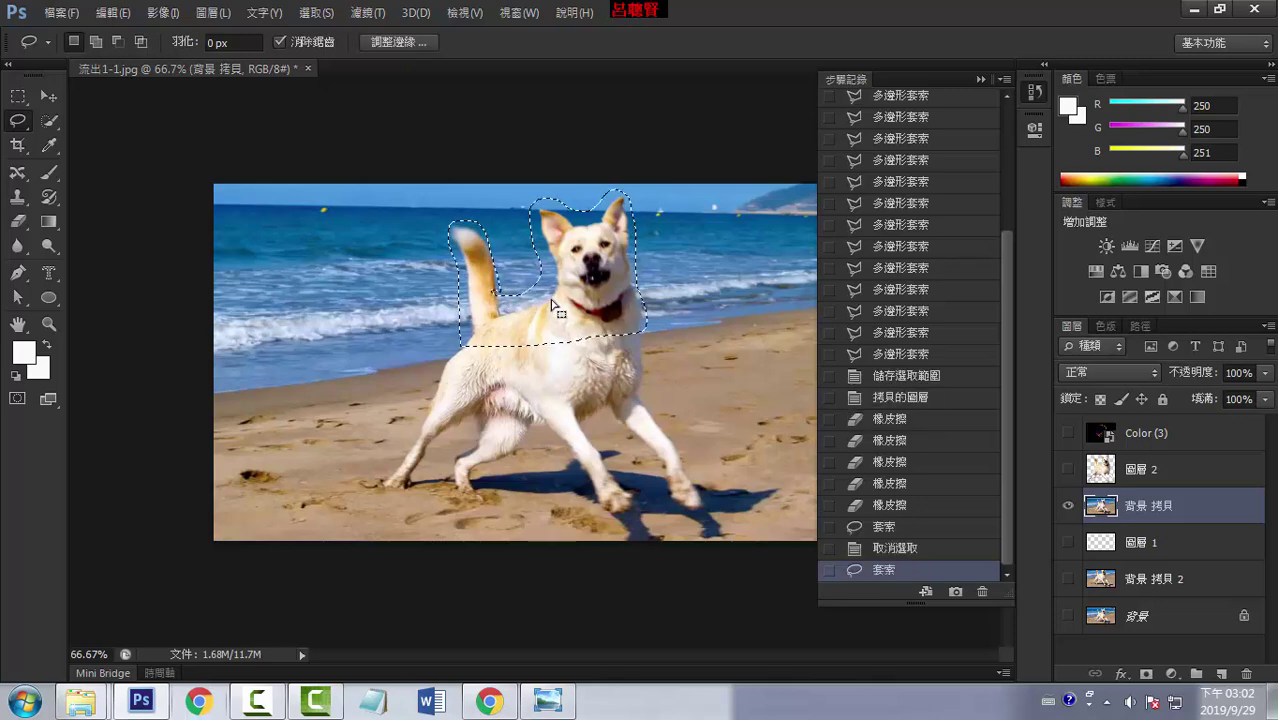
key("Delete")
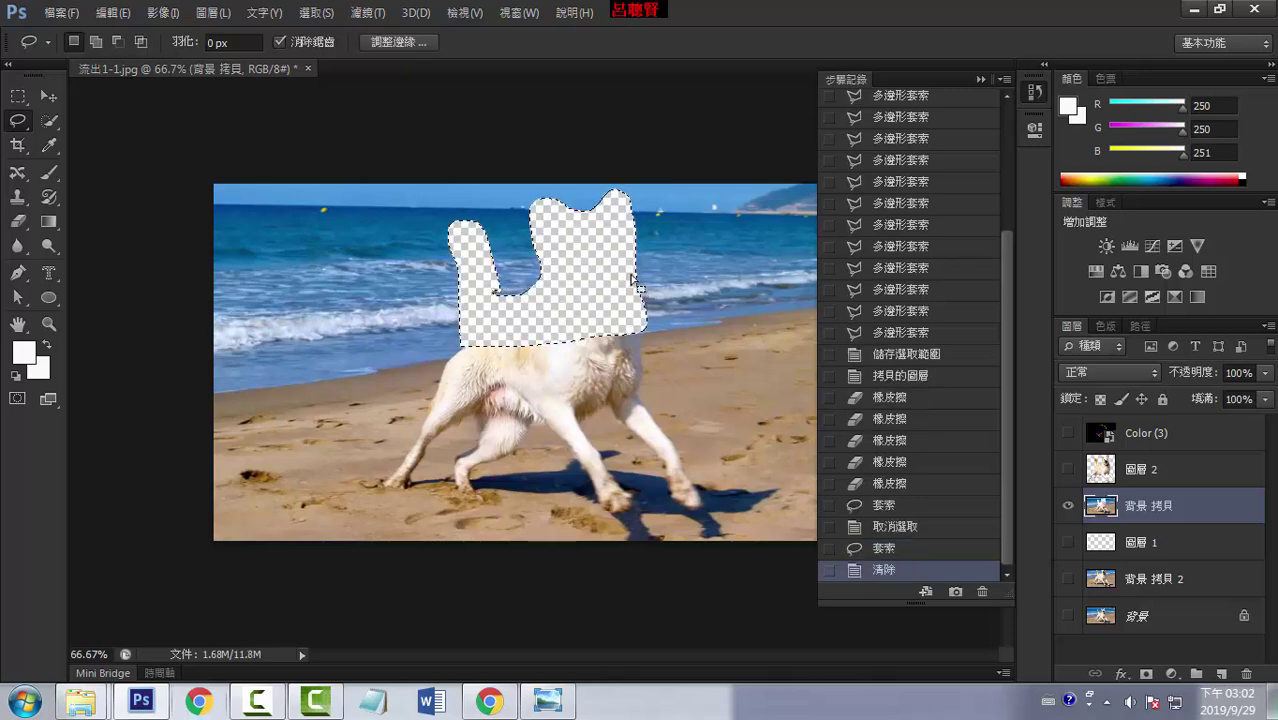
key("ctrl+d")
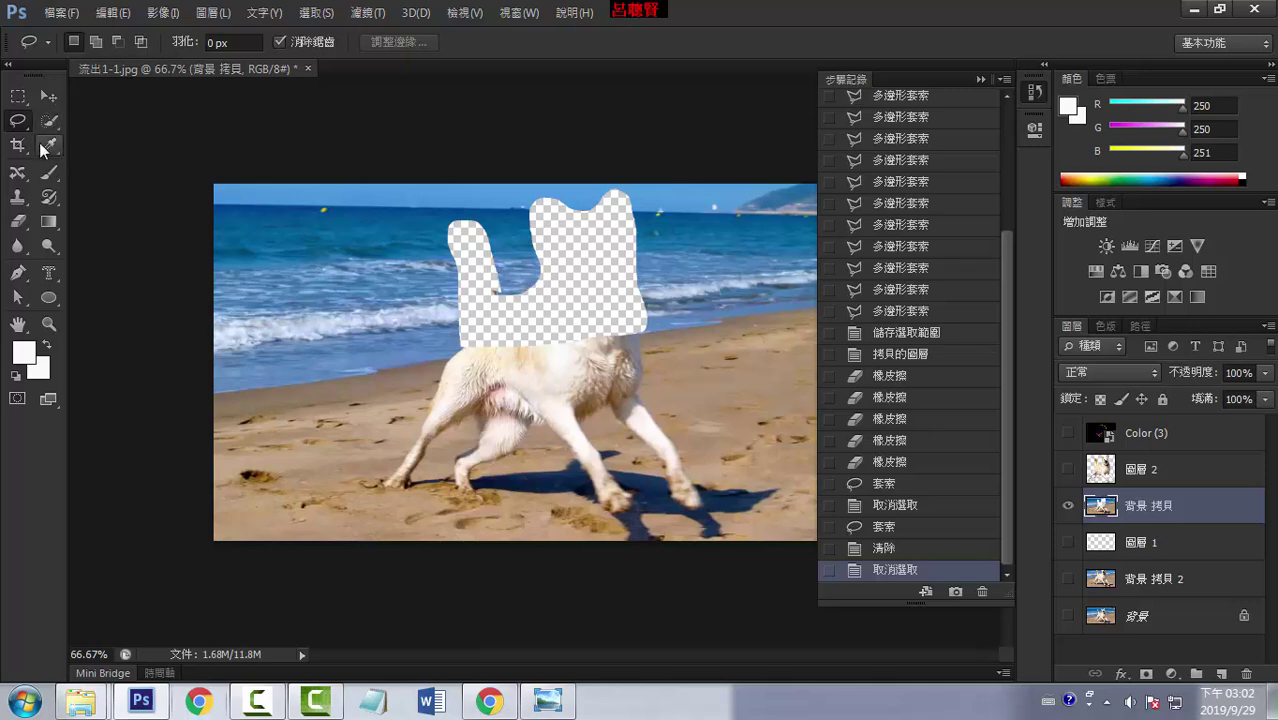
Magic-wand the transparent hole and content-aware fill it with sea
right_click(56, 133)
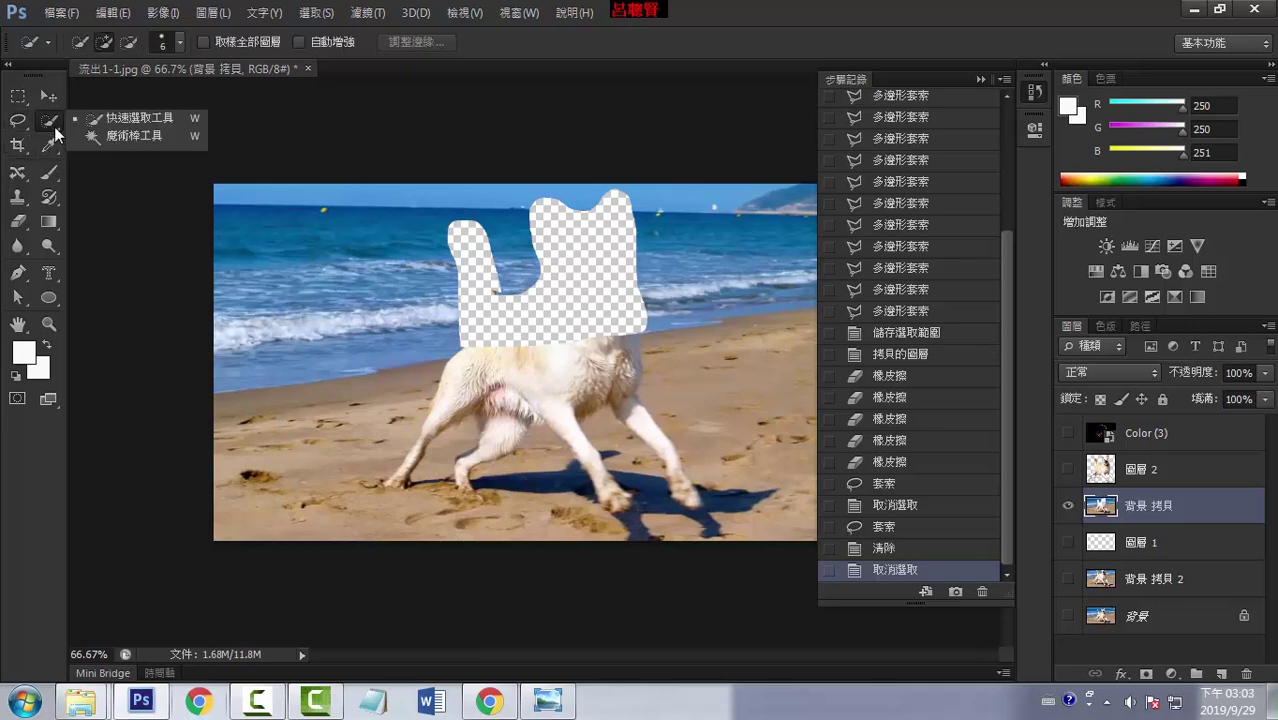
left_click(110, 141)
left_click(594, 297)
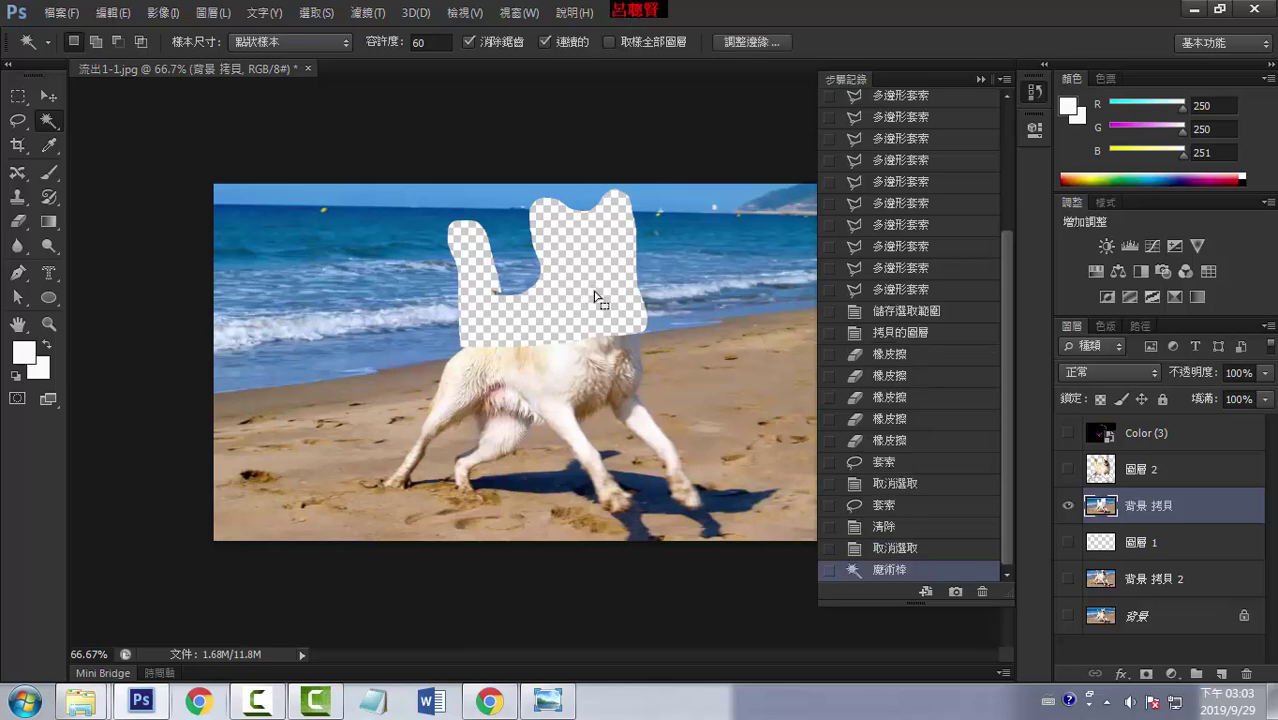
left_click(110, 12)
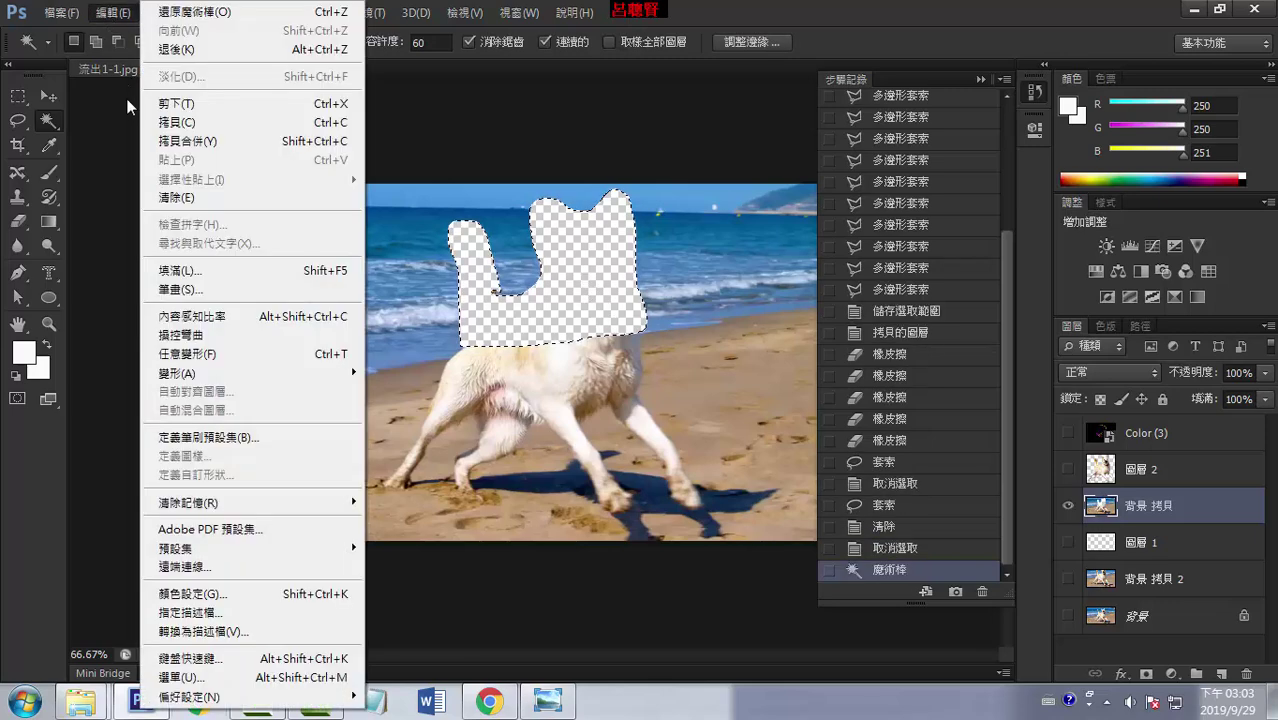
left_click(178, 270)
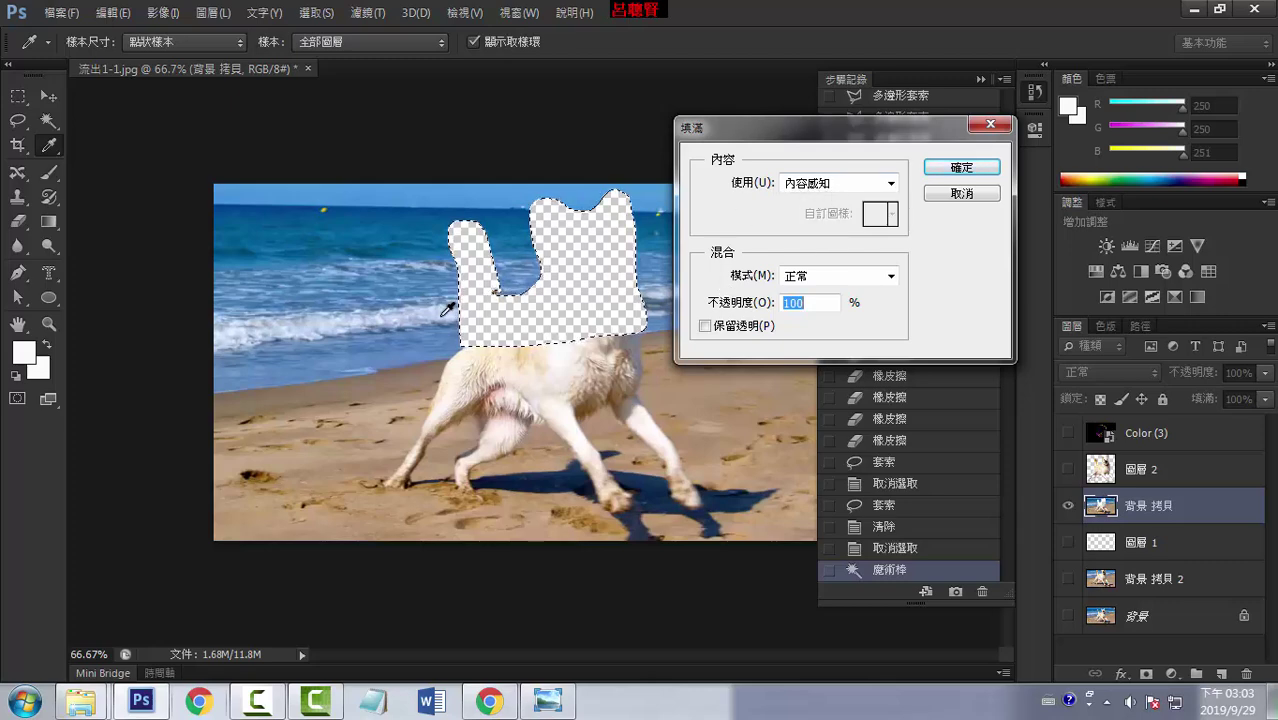
left_click(961, 167)
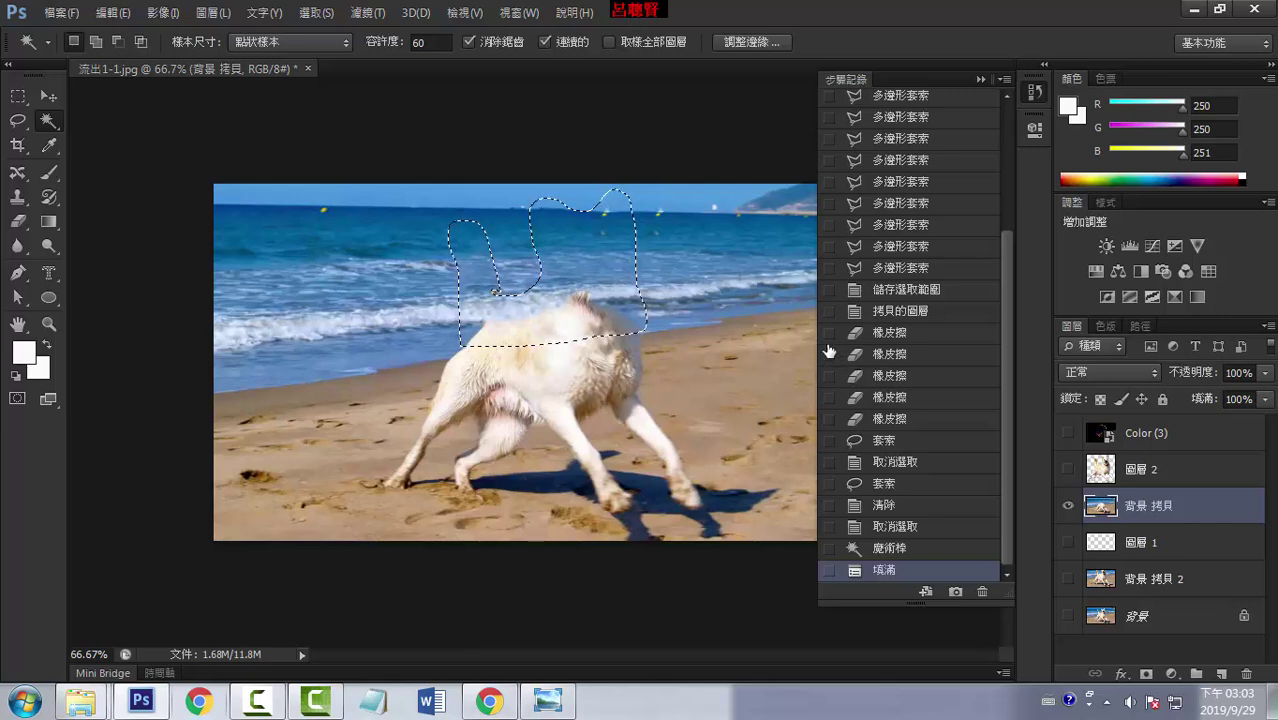
key("ctrl+d")
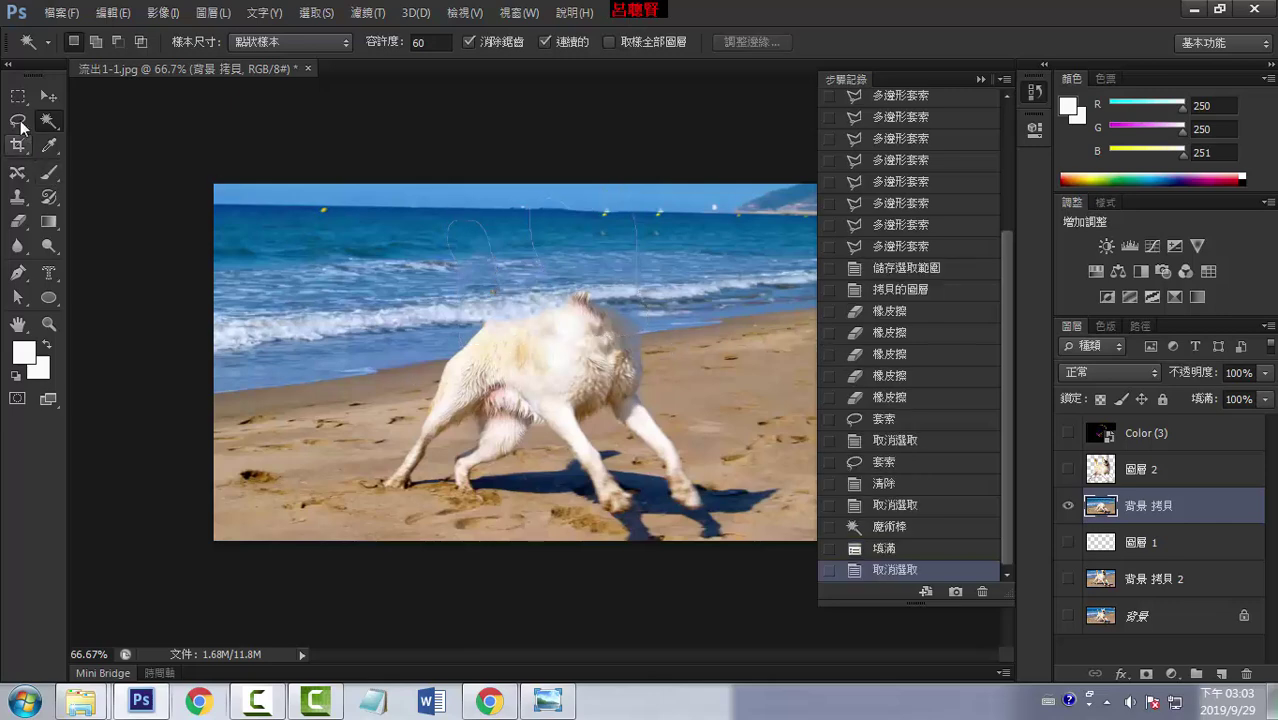
Lasso and delete the dog's body and legs, then content-aware fill the area with sand
left_click(18, 120)
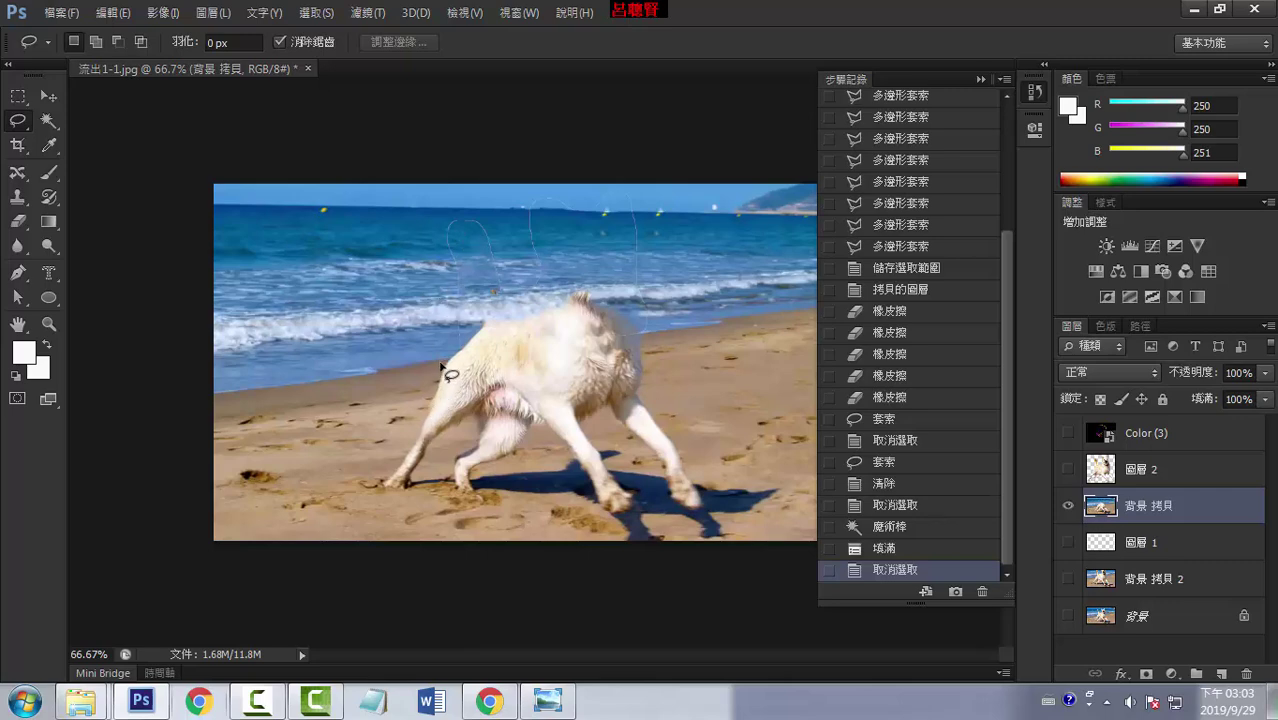
mouse_move(441, 368)
left_mouse_down()
mouse_move(395, 457)
mouse_move(388, 505)
mouse_move(503, 472)
mouse_move(662, 468)
mouse_move(692, 408)
mouse_move(658, 341)
mouse_move(456, 374)
mouse_move(503, 468)
left_mouse_up()
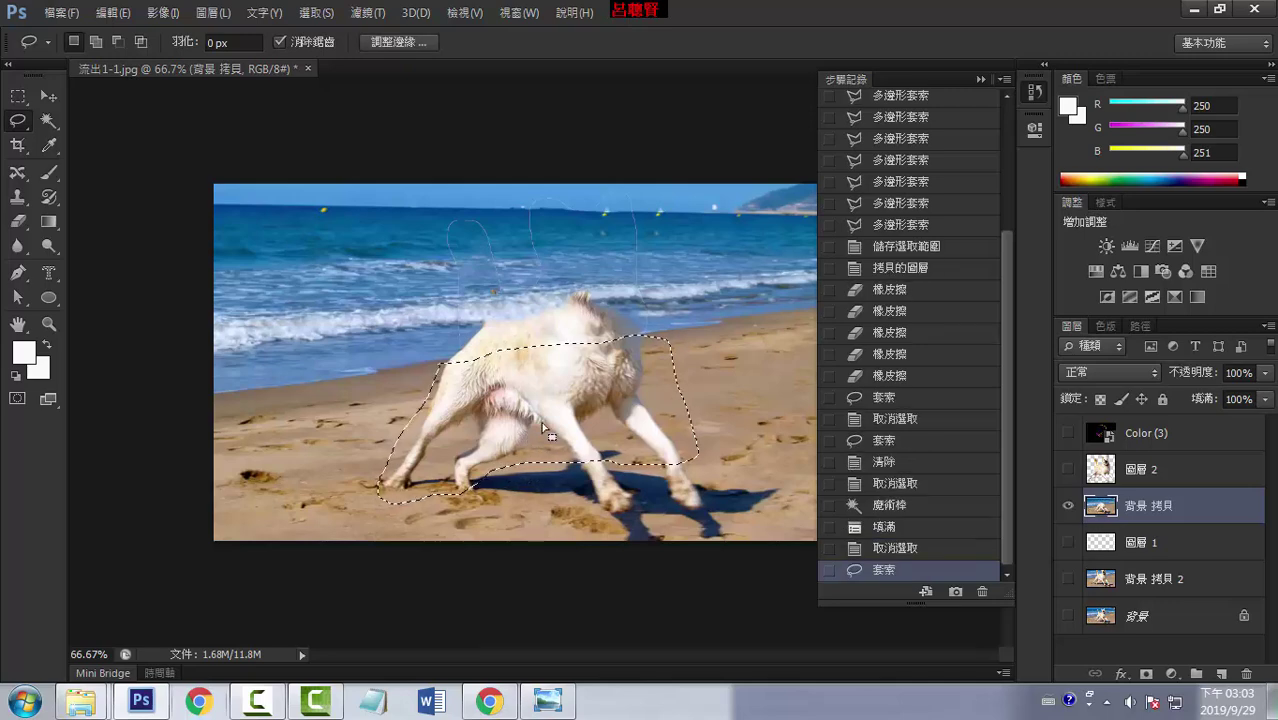
key("Delete")
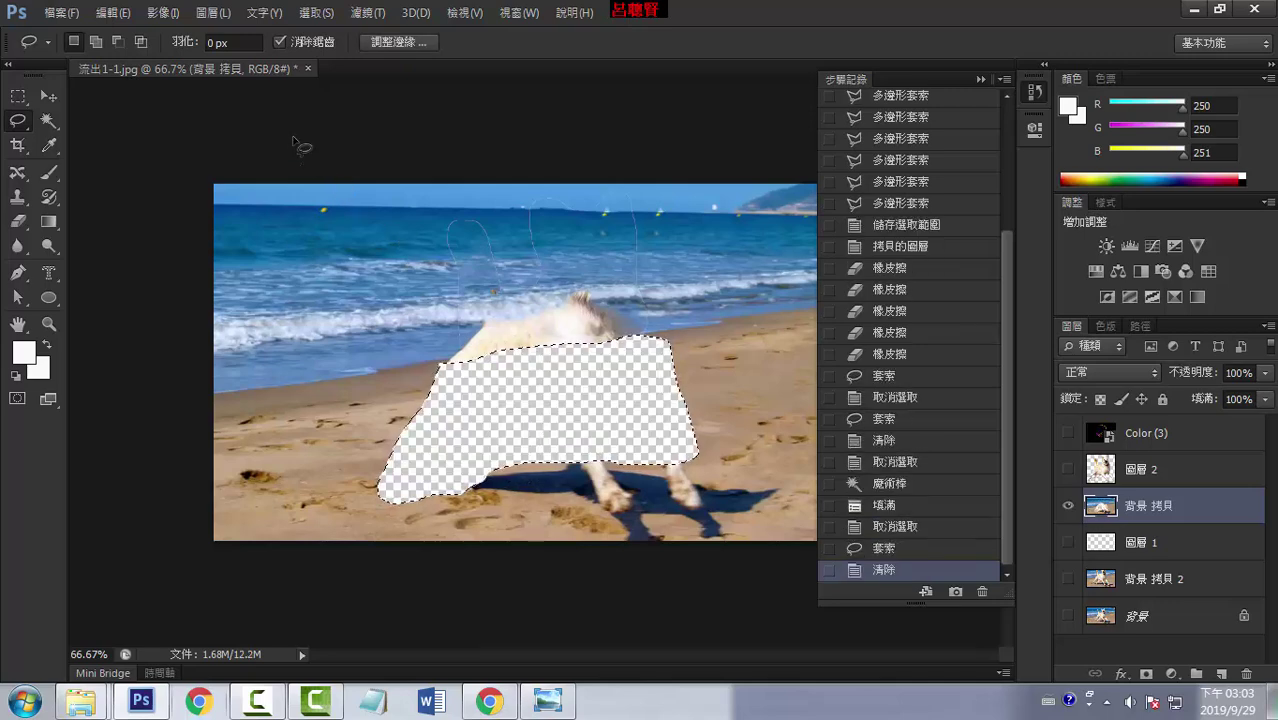
left_click(113, 13)
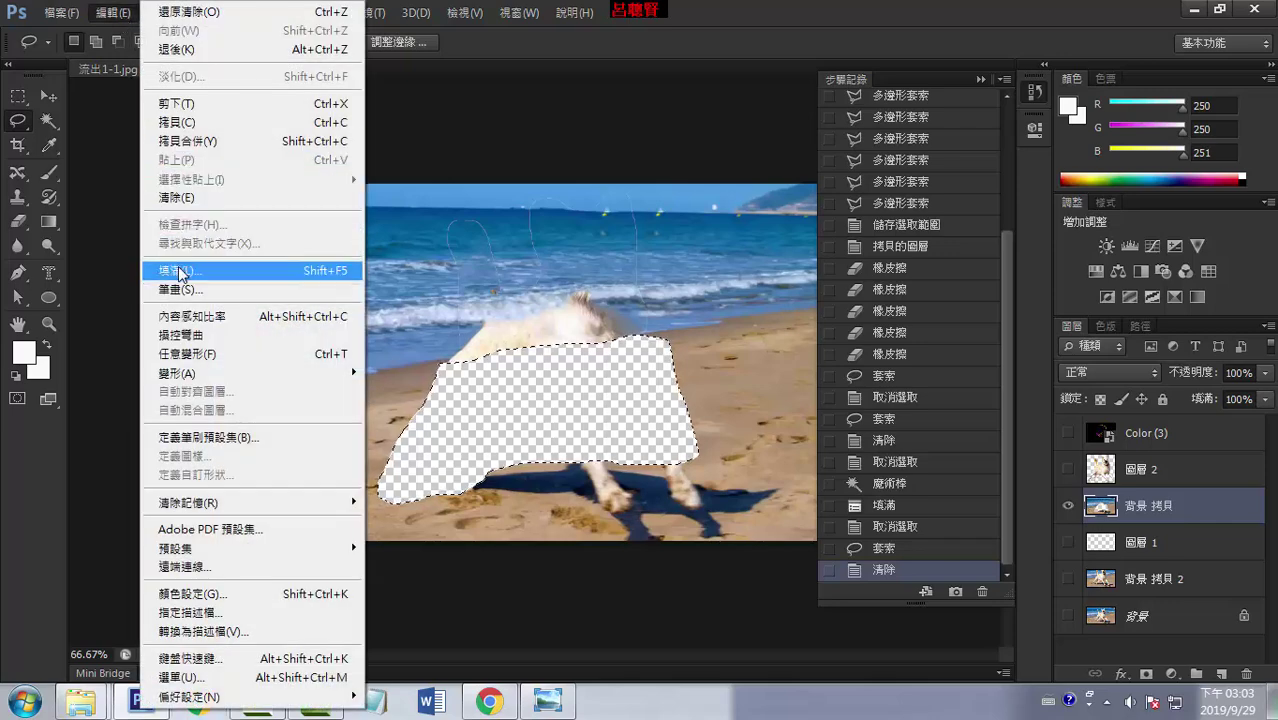
left_click(178, 268)
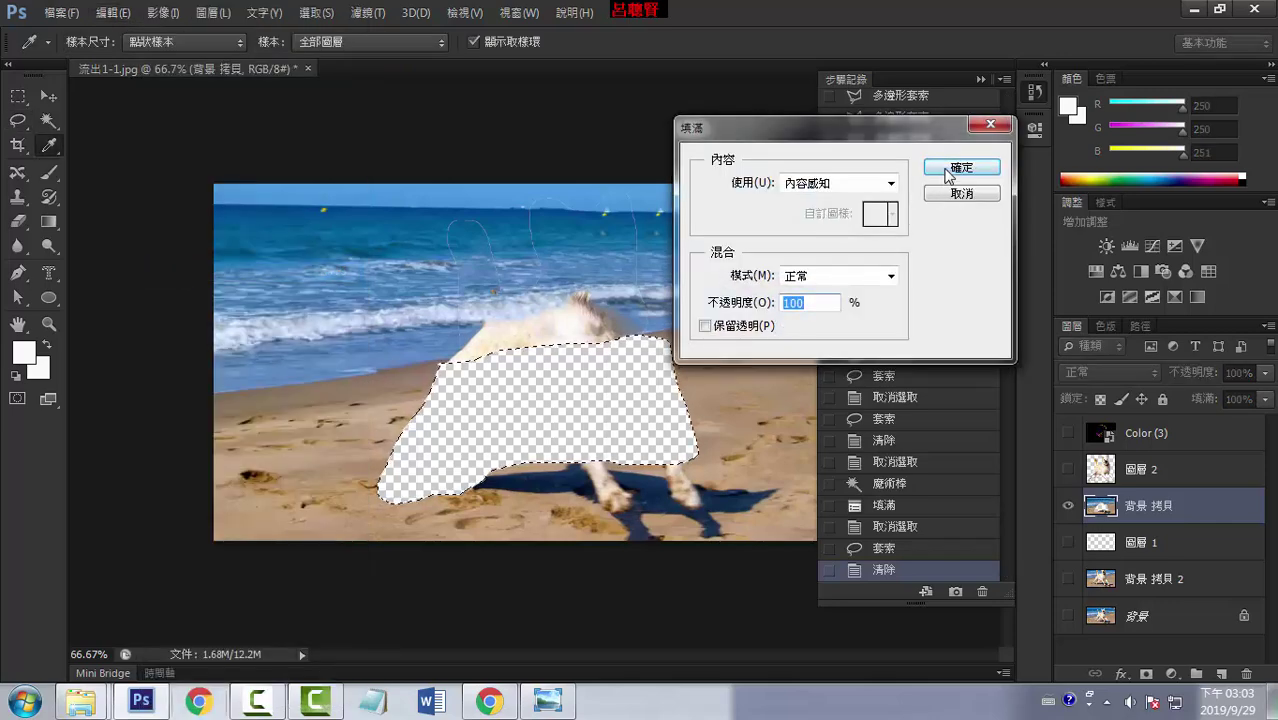
left_click(940, 169)
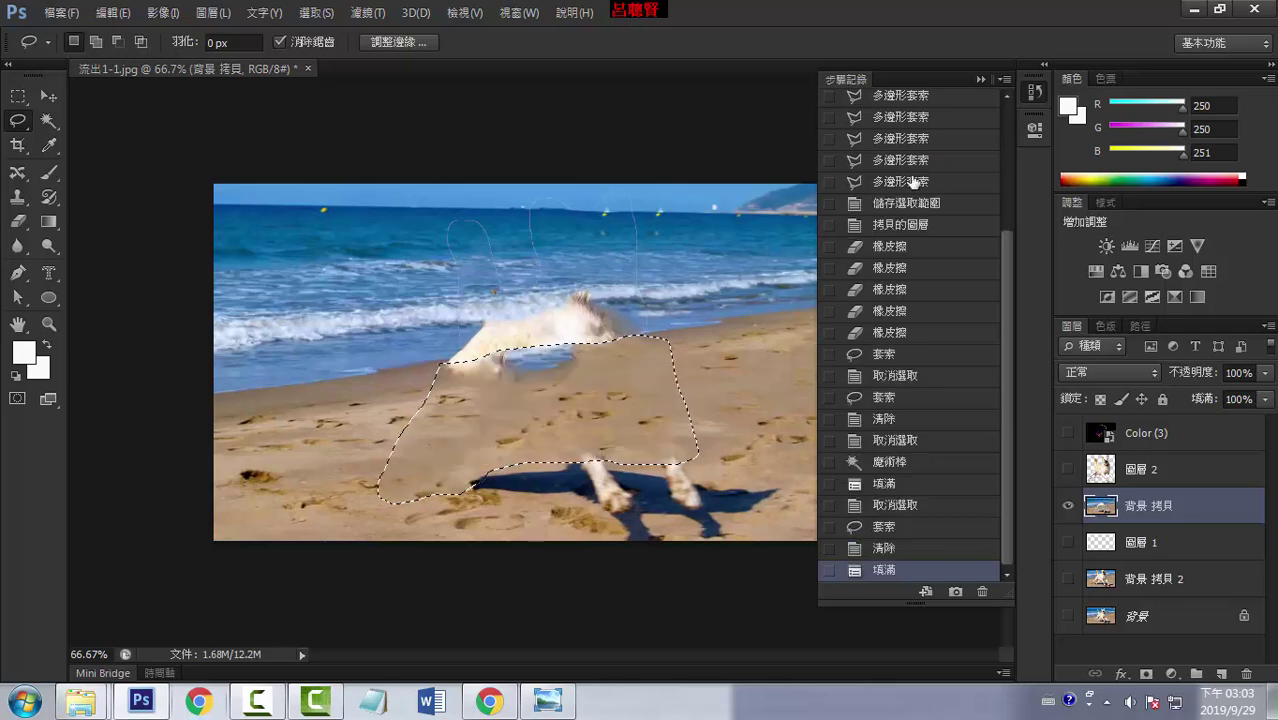
key("ctrl+d")
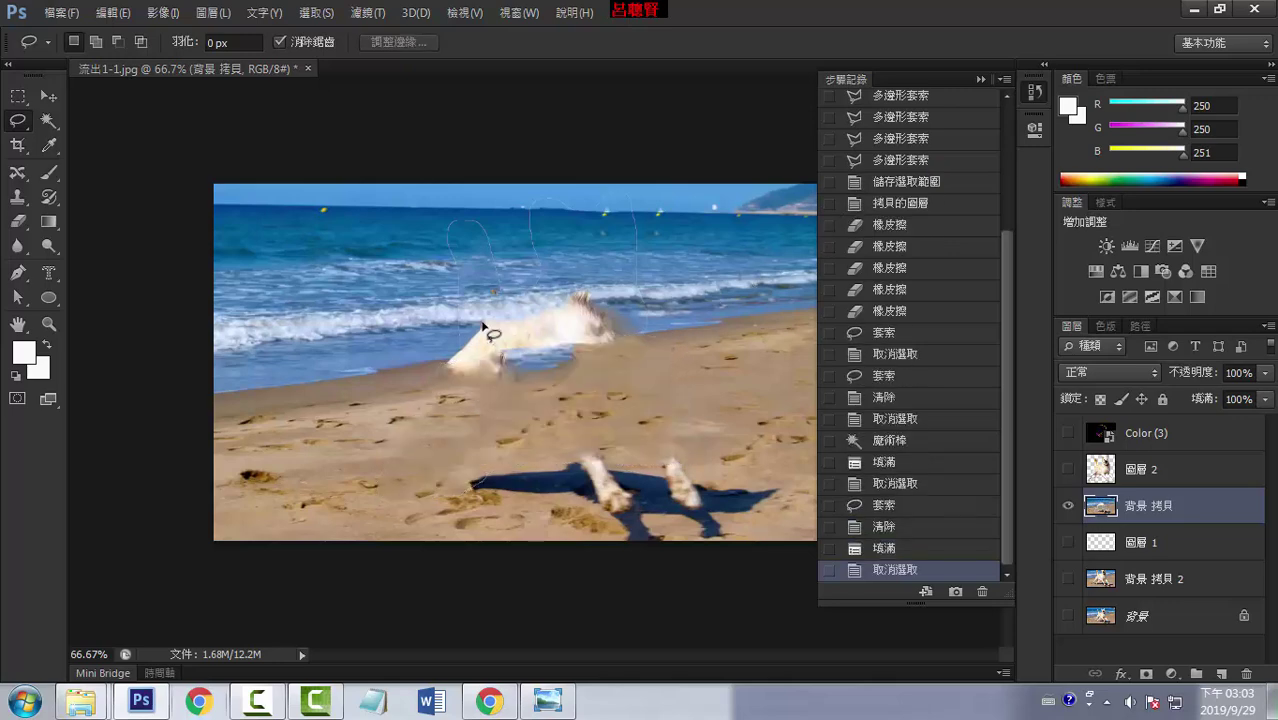
Delete the remaining body remnant and content-aware fill the surrounding hole with beach
mouse_move(483, 322)
left_mouse_down()
mouse_move(617, 372)
mouse_move(632, 318)
mouse_move(562, 290)
mouse_move(486, 322)
left_mouse_up()
key("Delete")
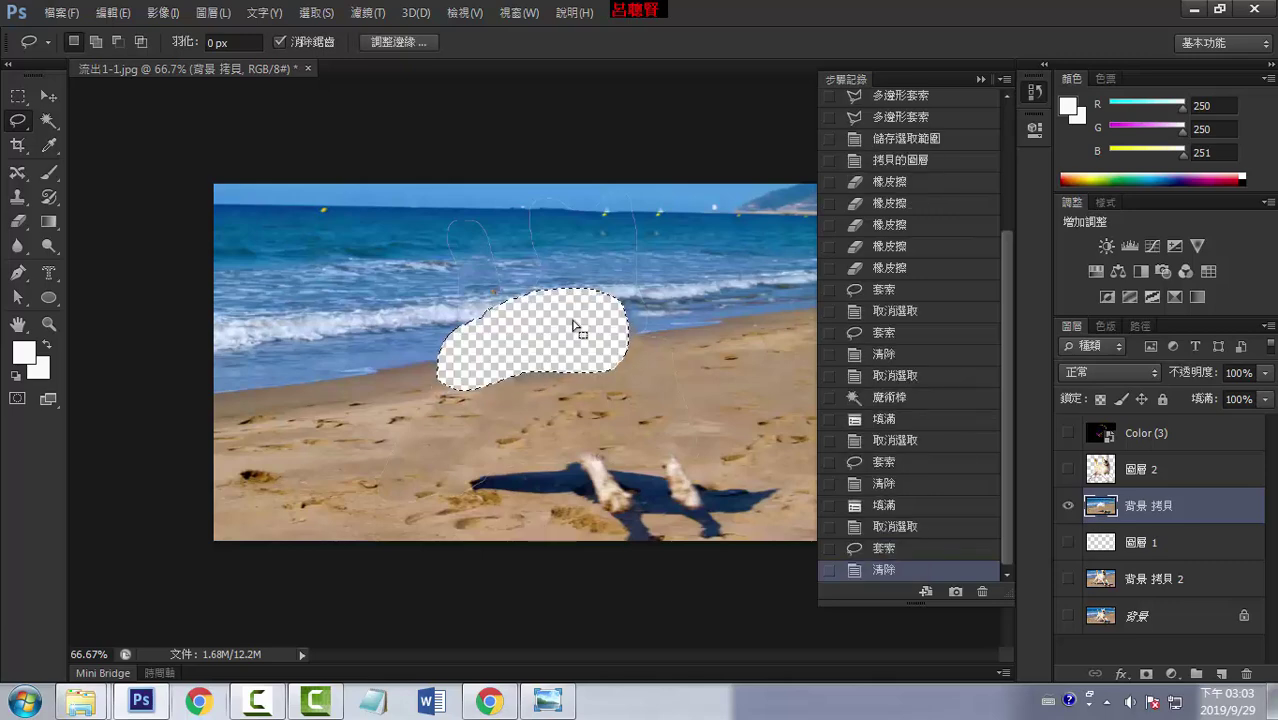
key("ctrl+d")
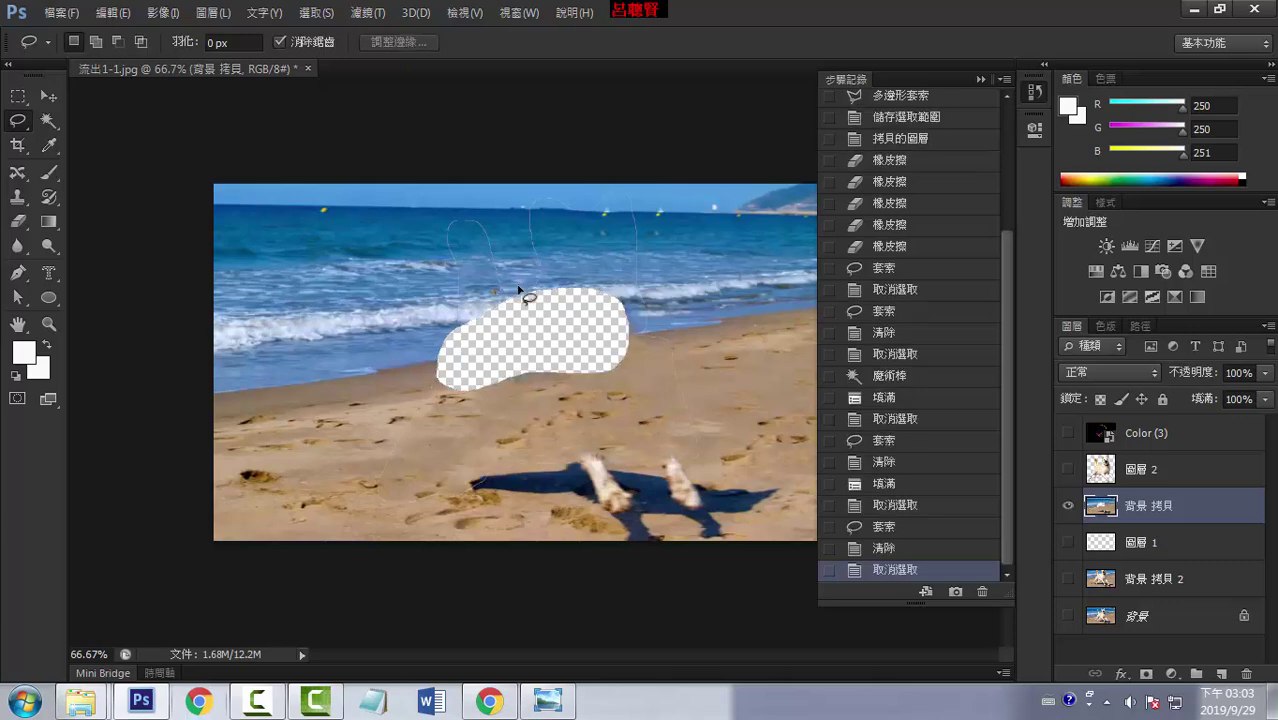
left_click_drag(496, 290, 428, 342)
left_click_drag(424, 389, 648, 312)
left_click_drag(650, 316, 494, 288)
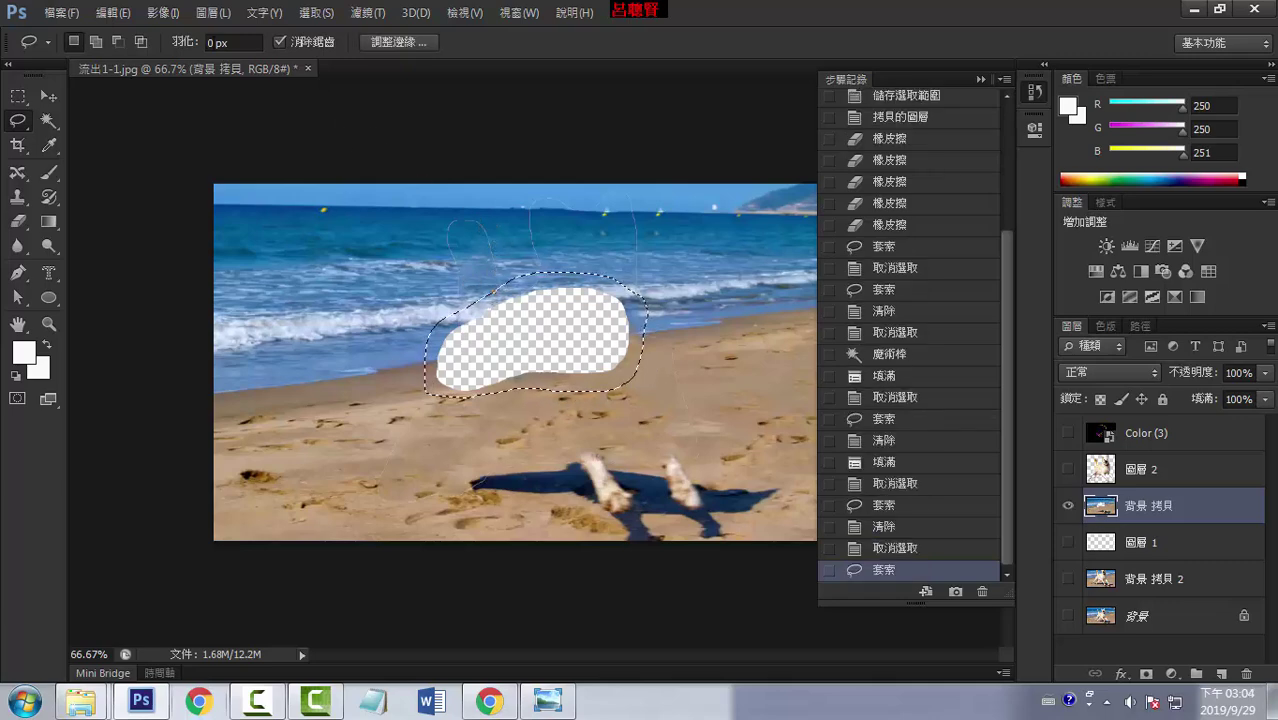
left_click(116, 12)
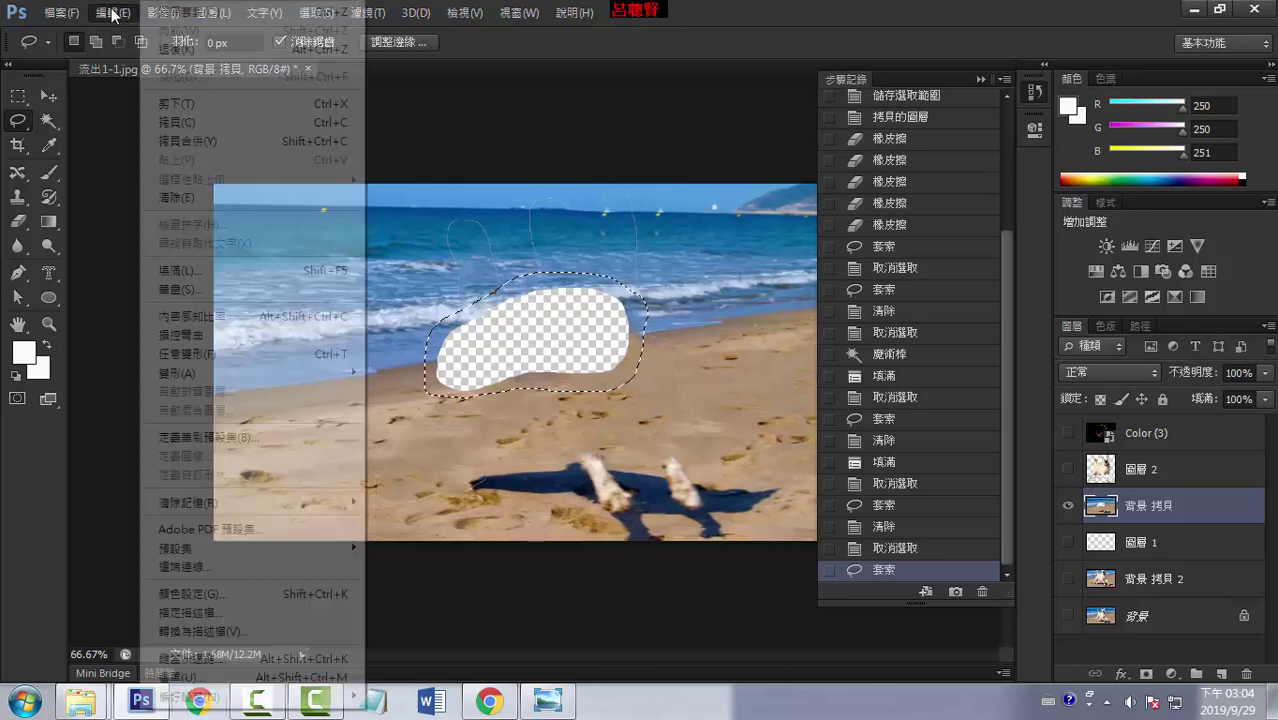
left_click(172, 271)
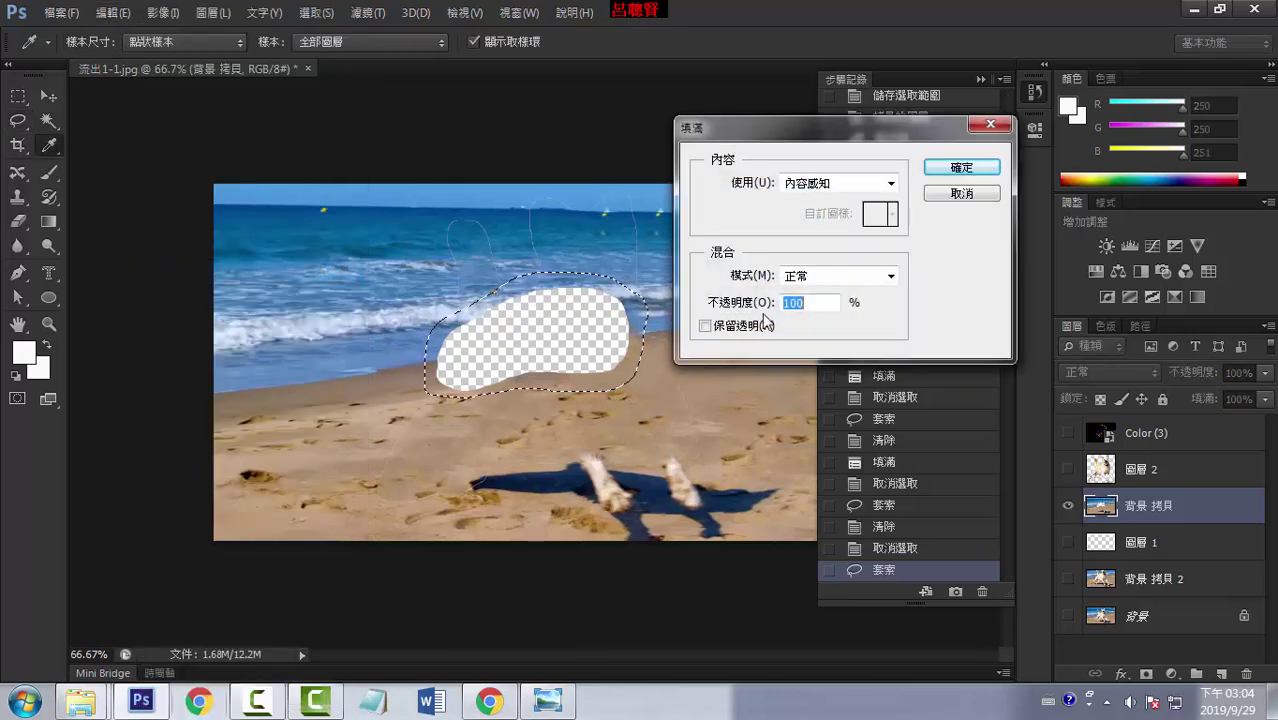
left_click(958, 168)
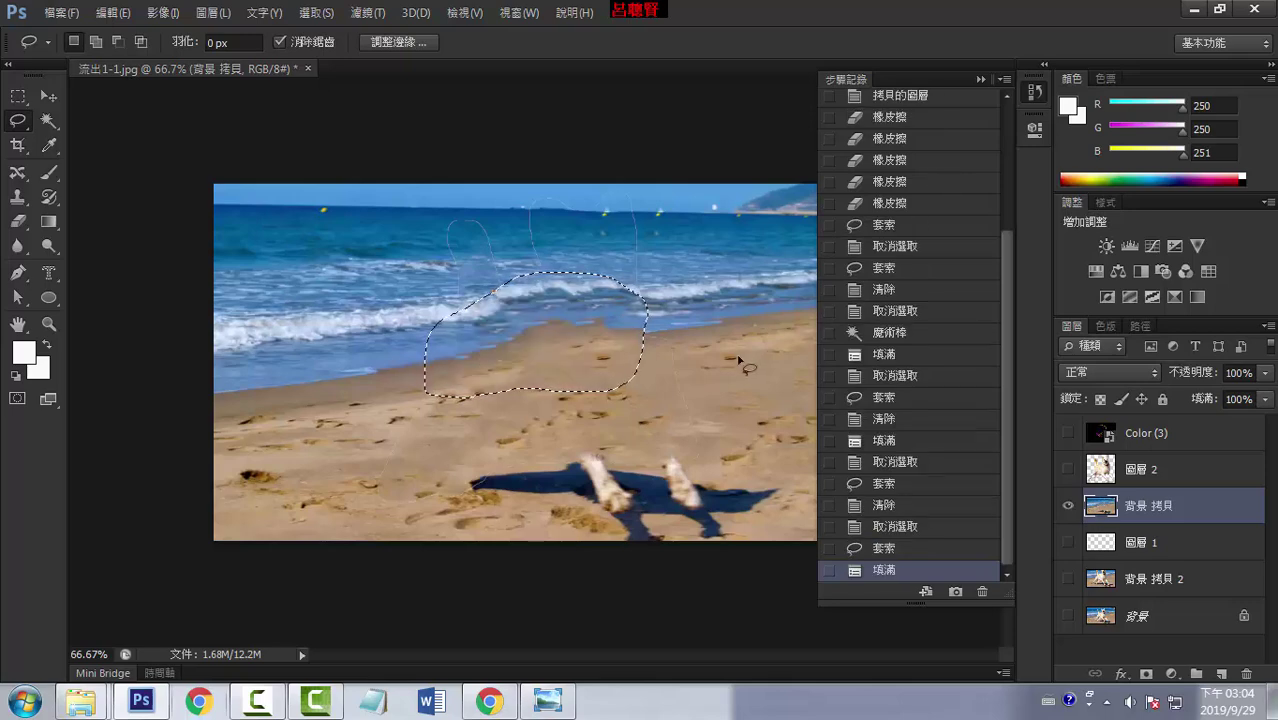
left_click(620, 287)
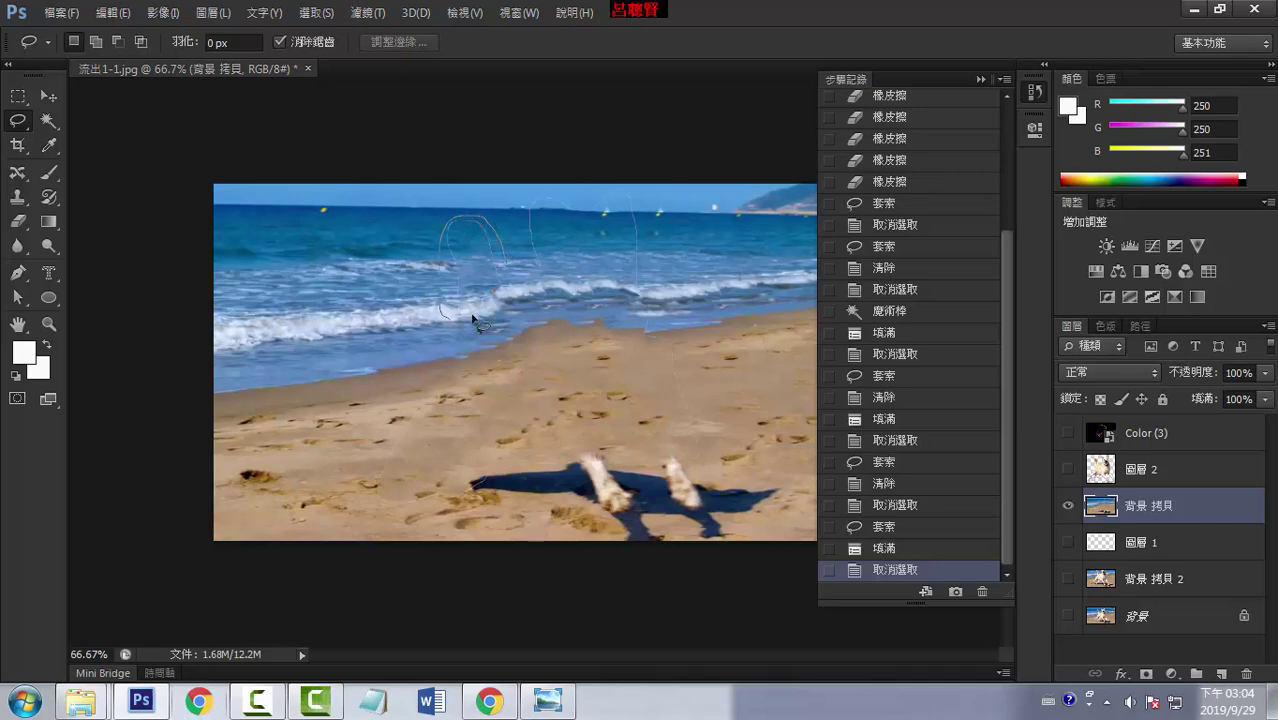
Clear the leftover figure in the sea and content-aware fill the hole with water
left_click_drag(475, 320, 500, 300)
key("Delete")
key("Delete")
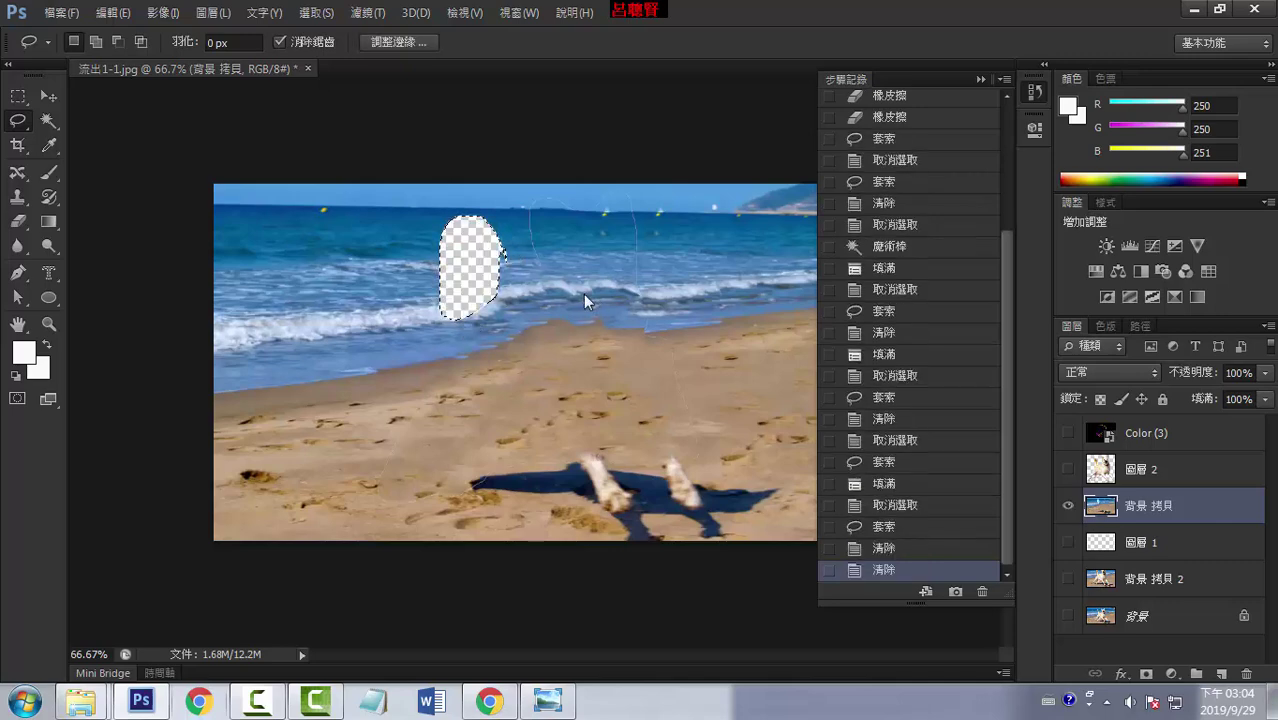
key("ctrl+d")
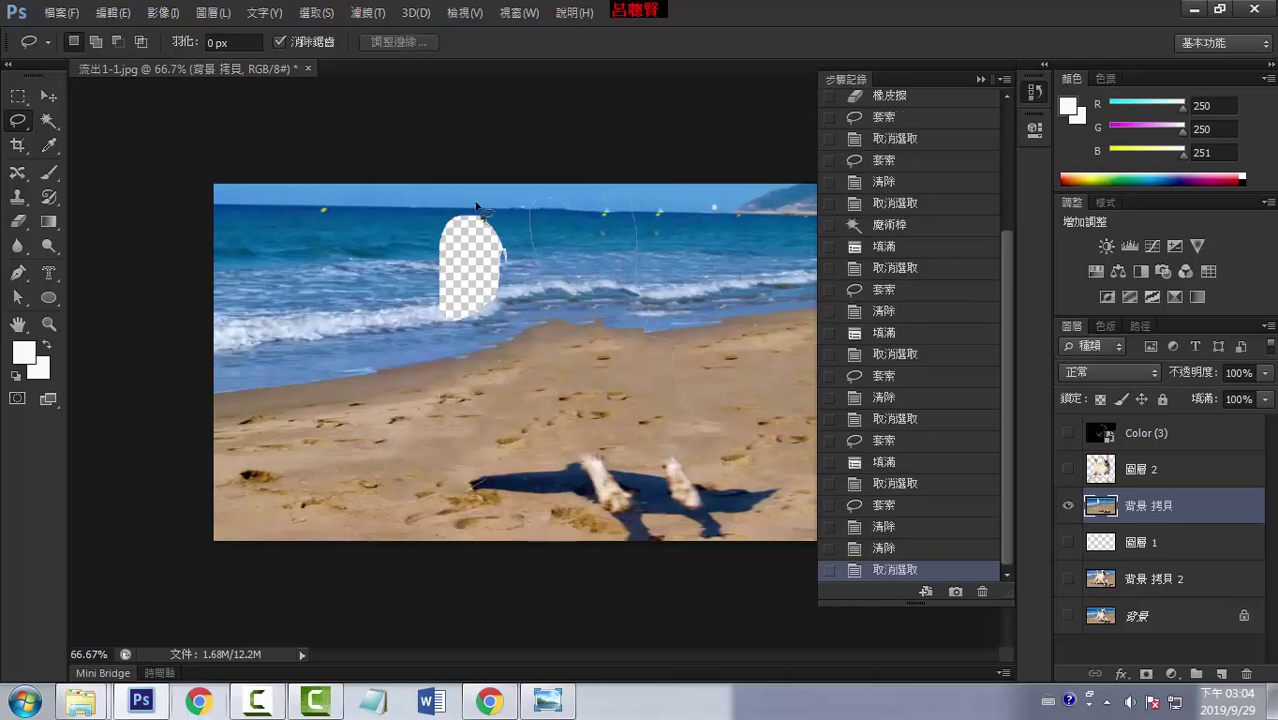
mouse_move(457, 207)
left_mouse_down()
mouse_move(447, 330)
mouse_move(512, 243)
left_mouse_up()
left_click_drag(458, 203, 458, 205)
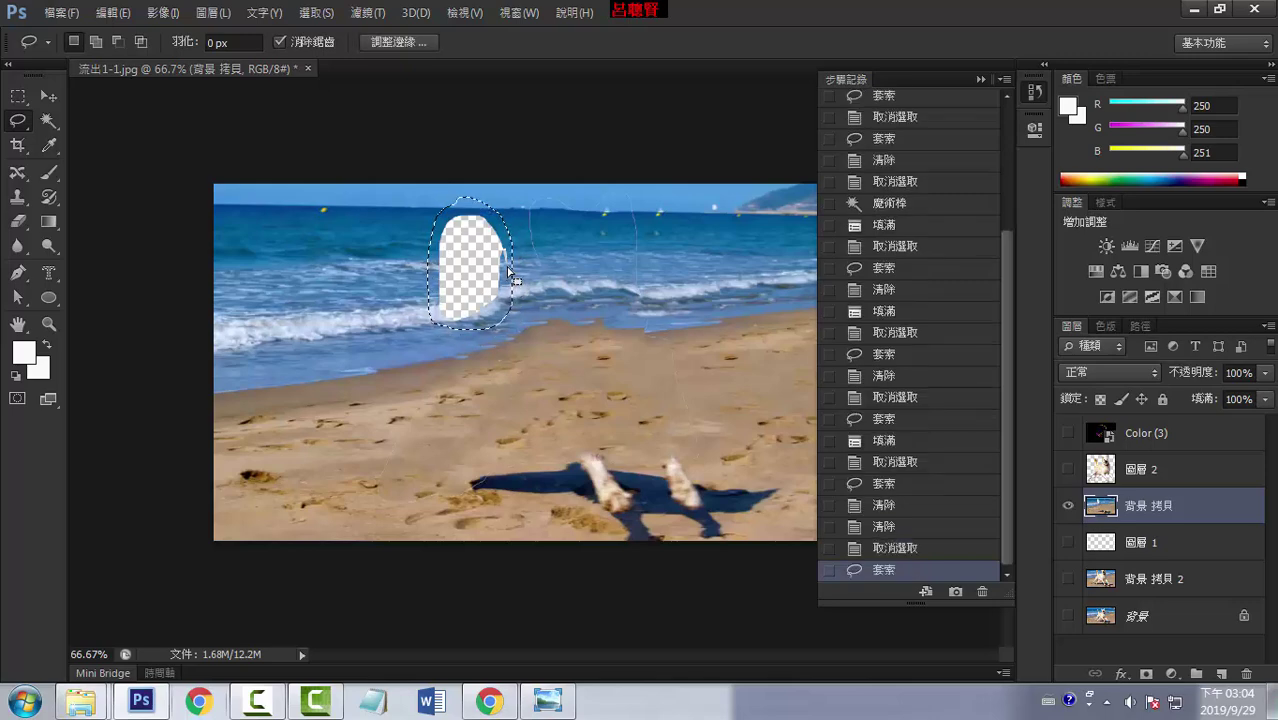
left_click(113, 13)
left_click(194, 272)
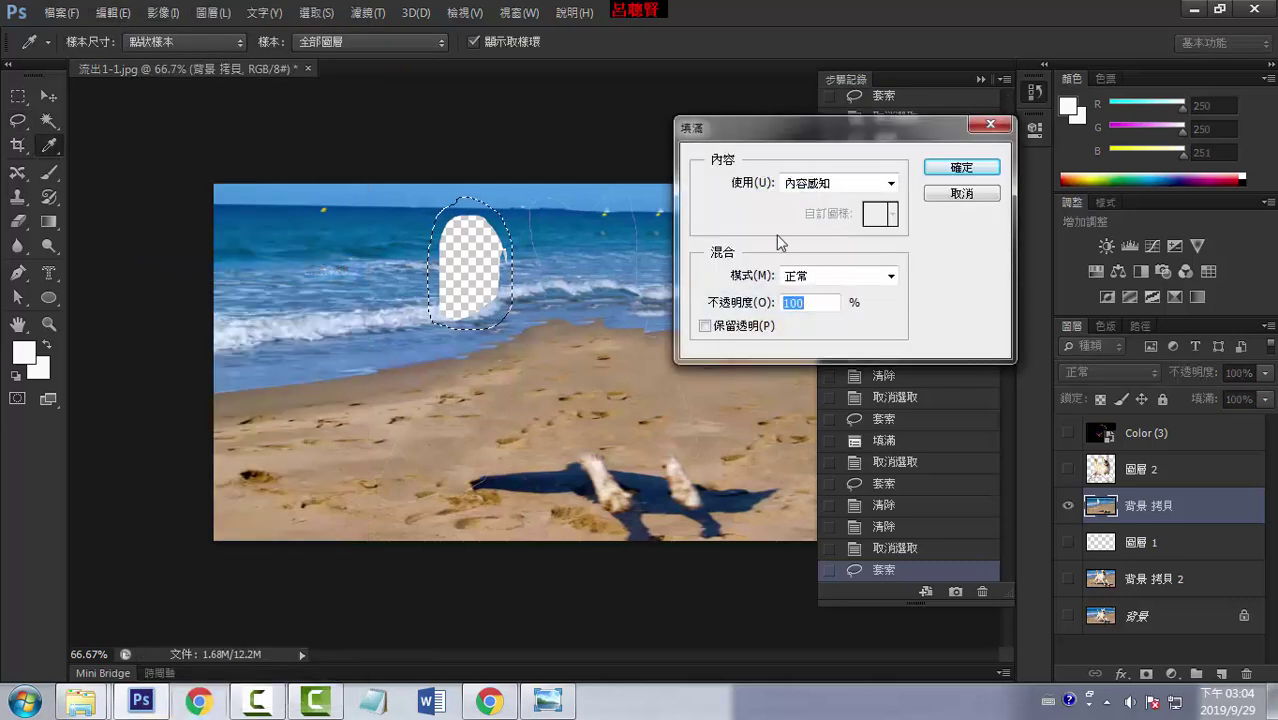
left_click(955, 170)
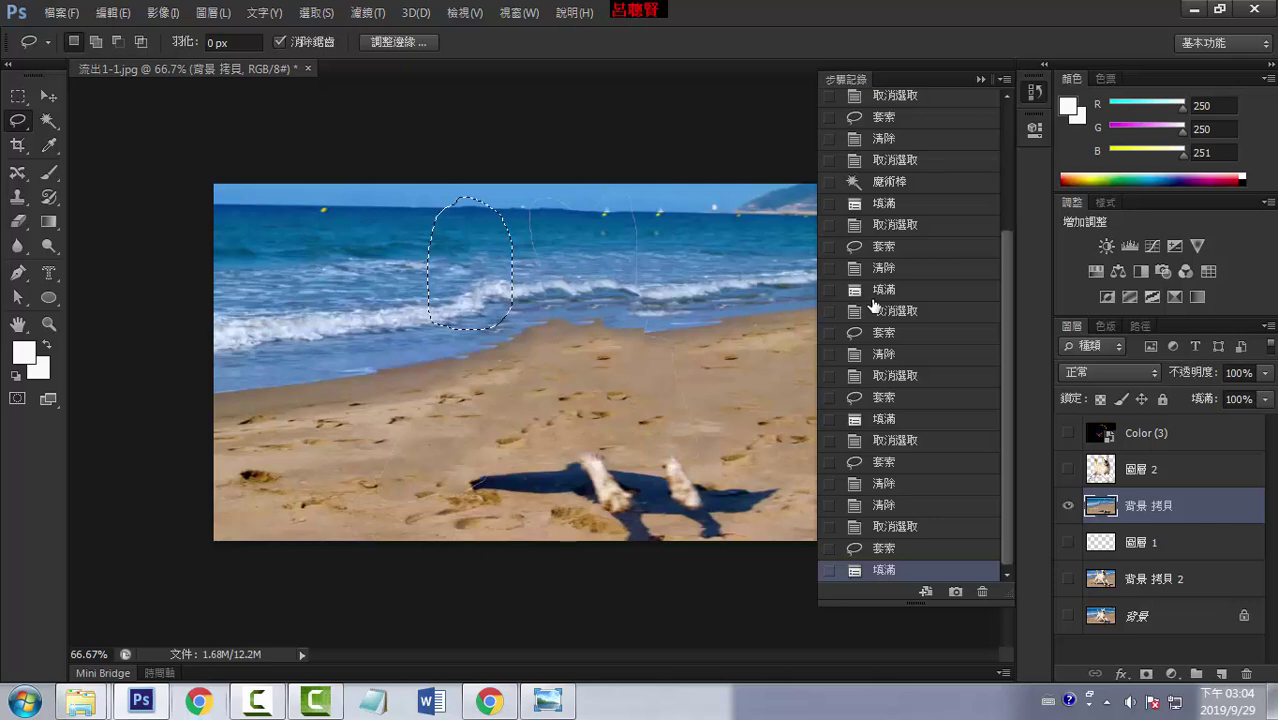
key("ctrl+d")
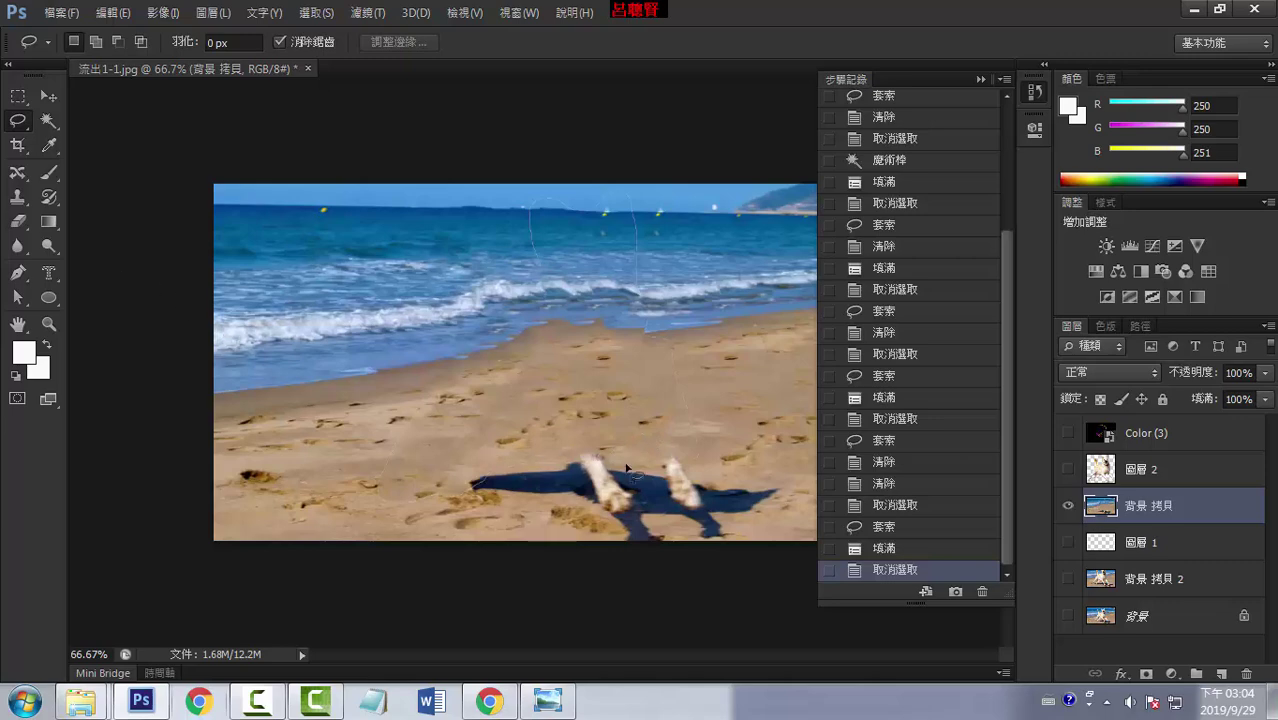
Lasso and delete the dog's leftover legs and shadow, then select a wider area around the hole
mouse_move(580, 450)
left_mouse_down()
mouse_move(583, 518)
mouse_move(781, 476)
left_mouse_up()
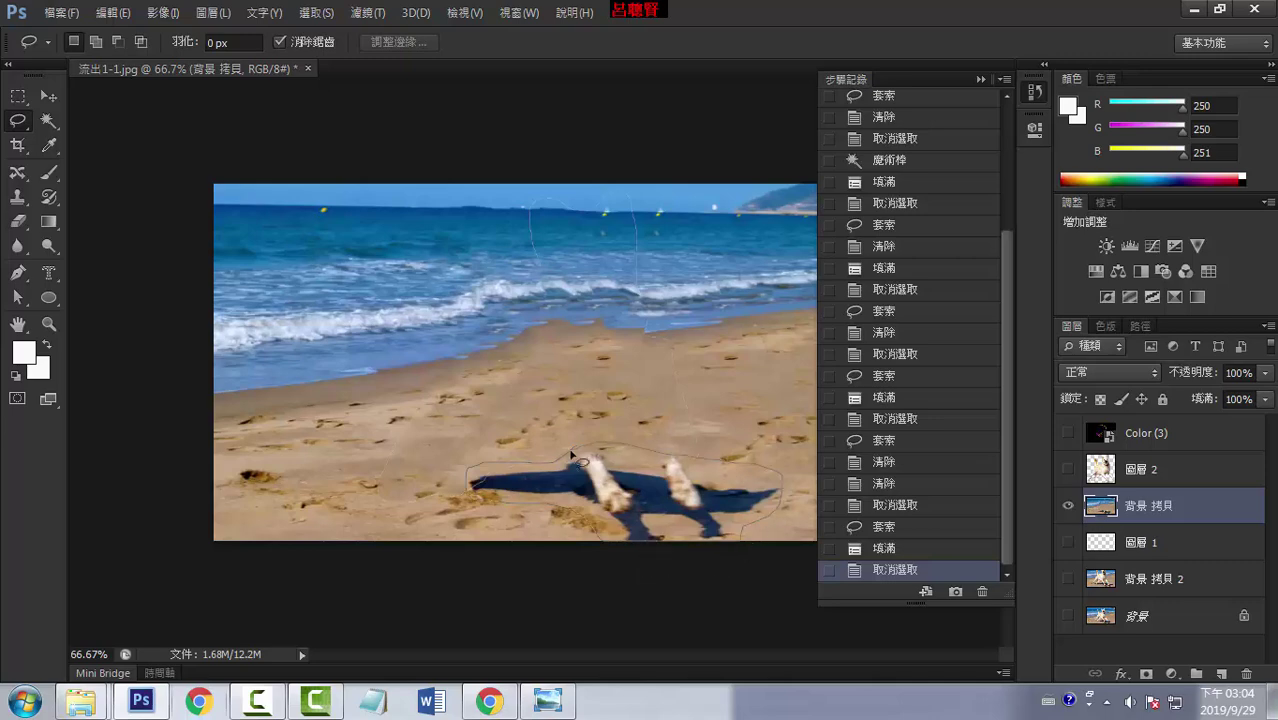
left_click_drag(781, 476, 585, 458)
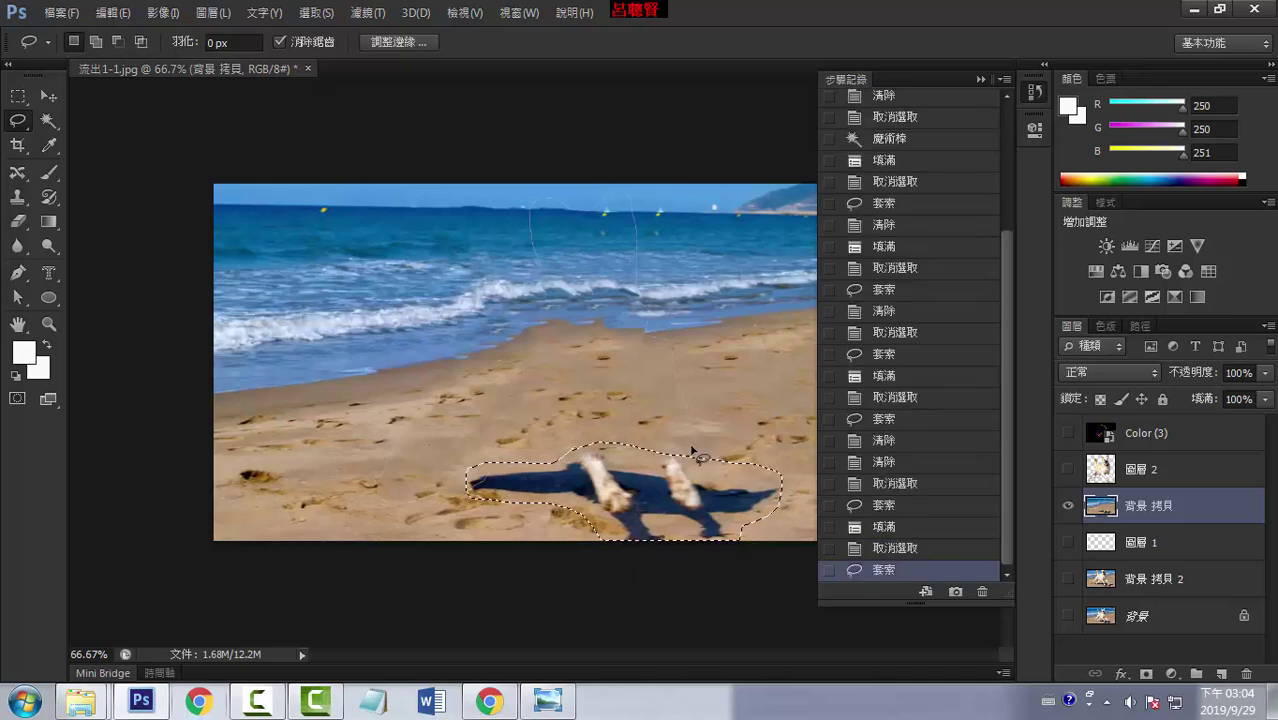
key("Delete")
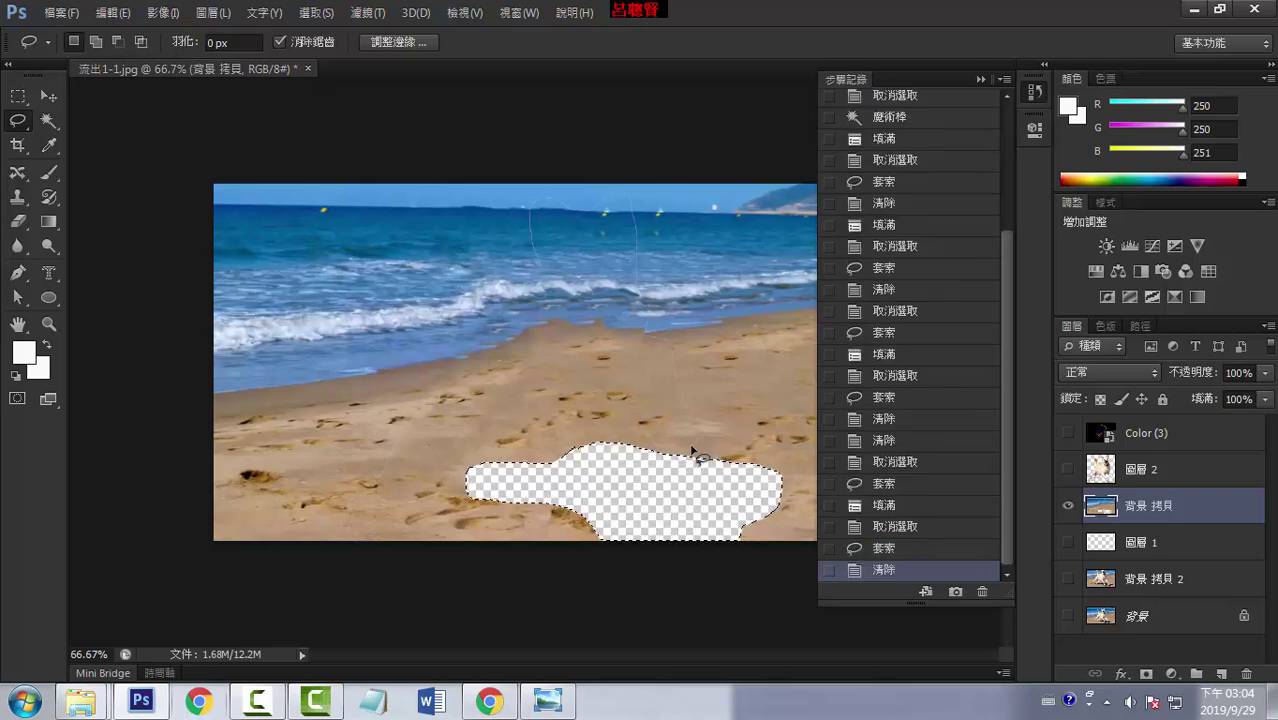
key("ctrl+d")
mouse_move(578, 431)
left_mouse_down()
mouse_move(595, 551)
mouse_move(727, 562)
mouse_move(776, 542)
mouse_move(802, 482)
mouse_move(632, 424)
mouse_move(580, 432)
left_mouse_up()
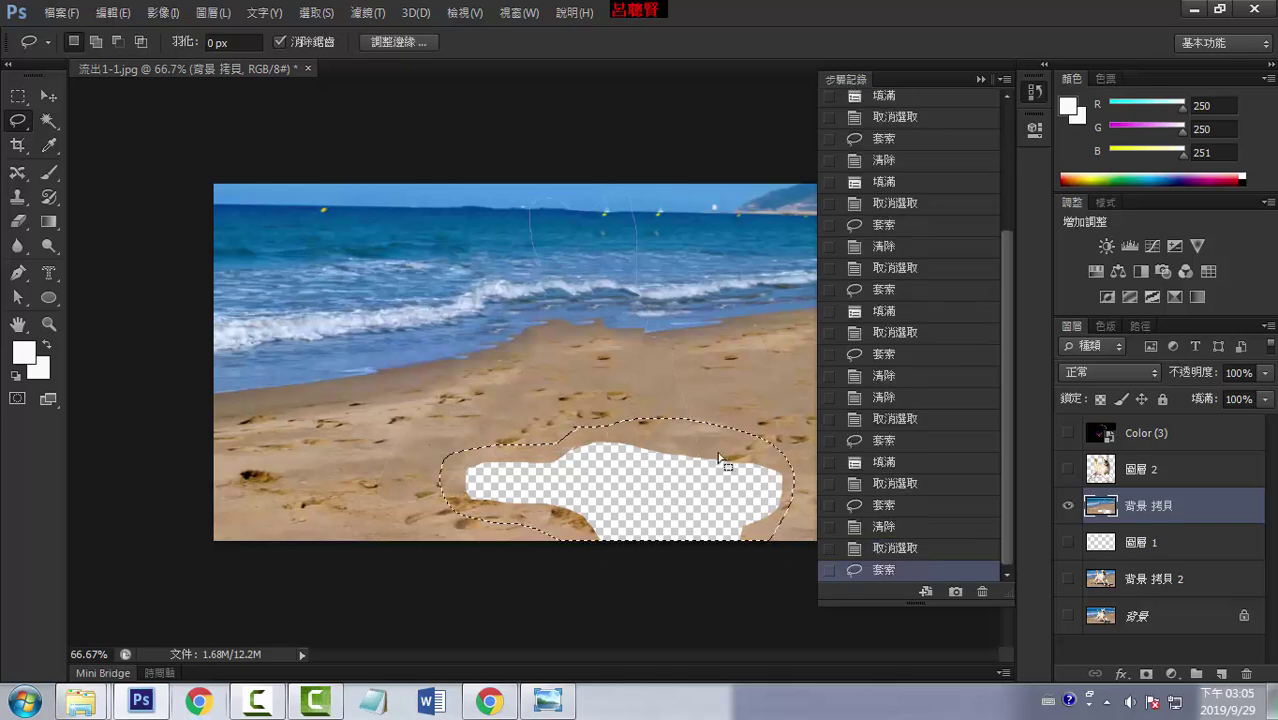
left_click(115, 15)
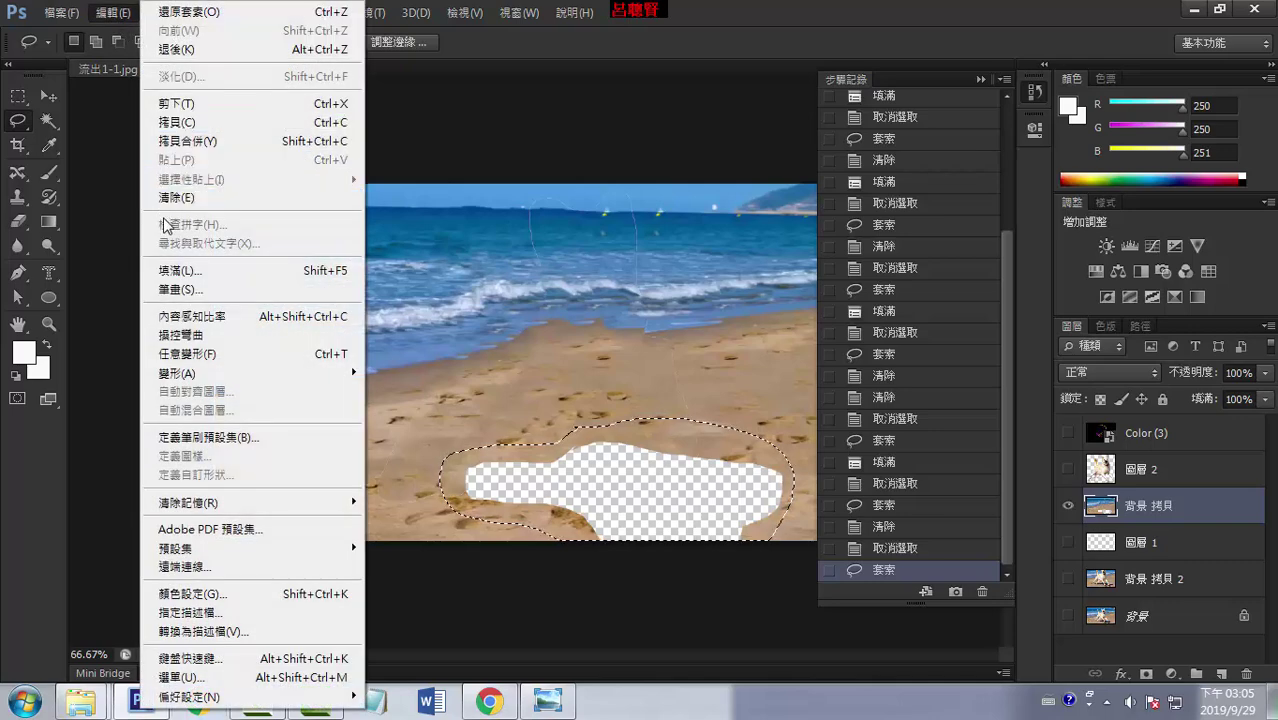
Content-aware fill the sand hole and deselect, leaving a dog-free beach
left_click(183, 274)
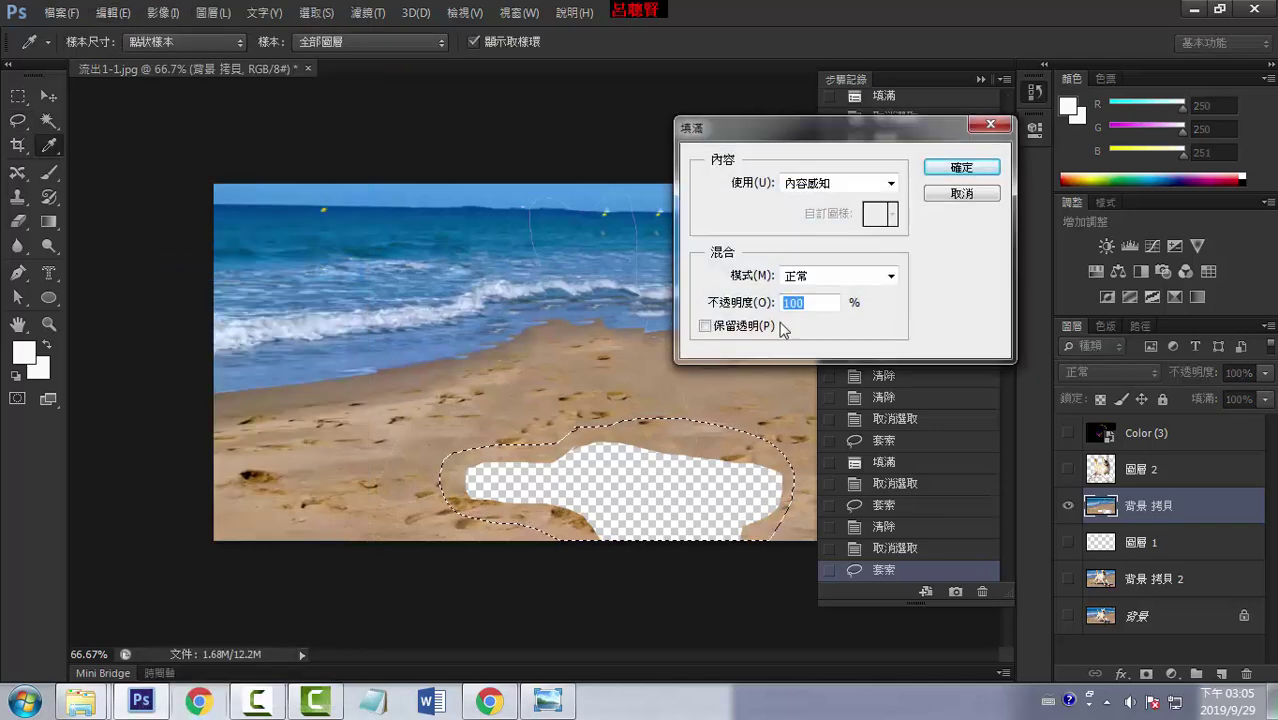
left_click(958, 170)
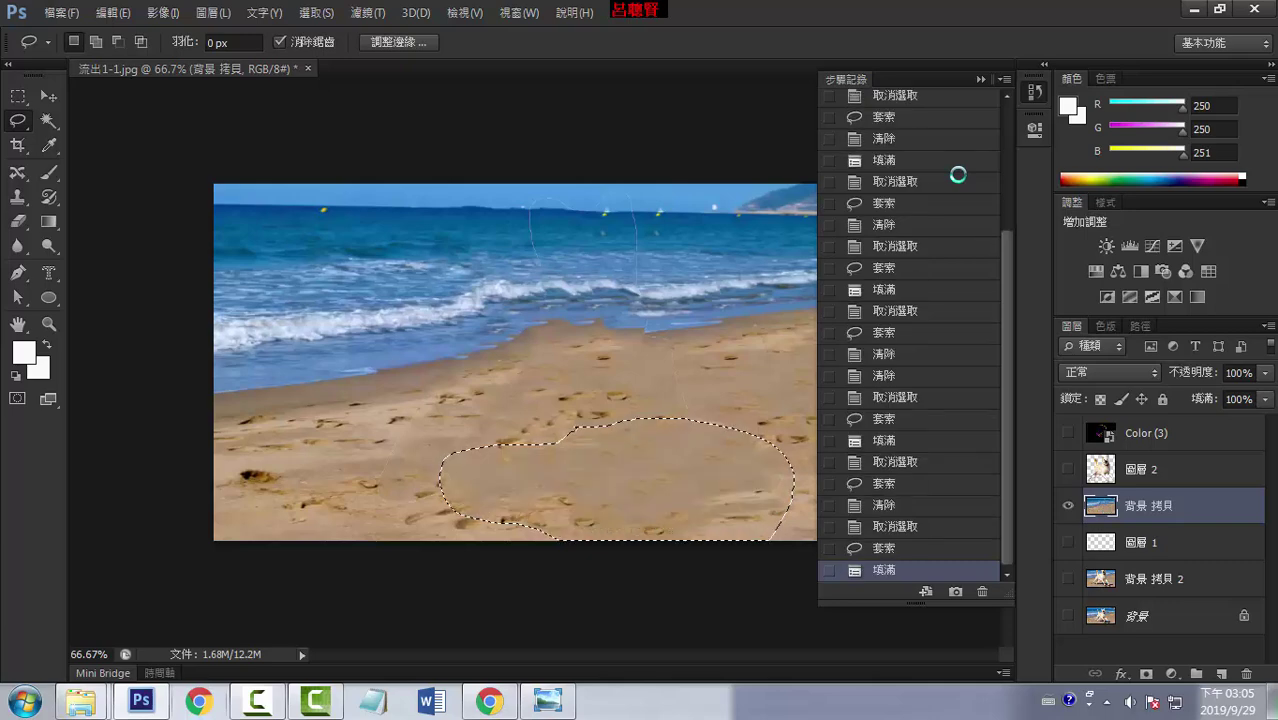
key("ctrl+d")
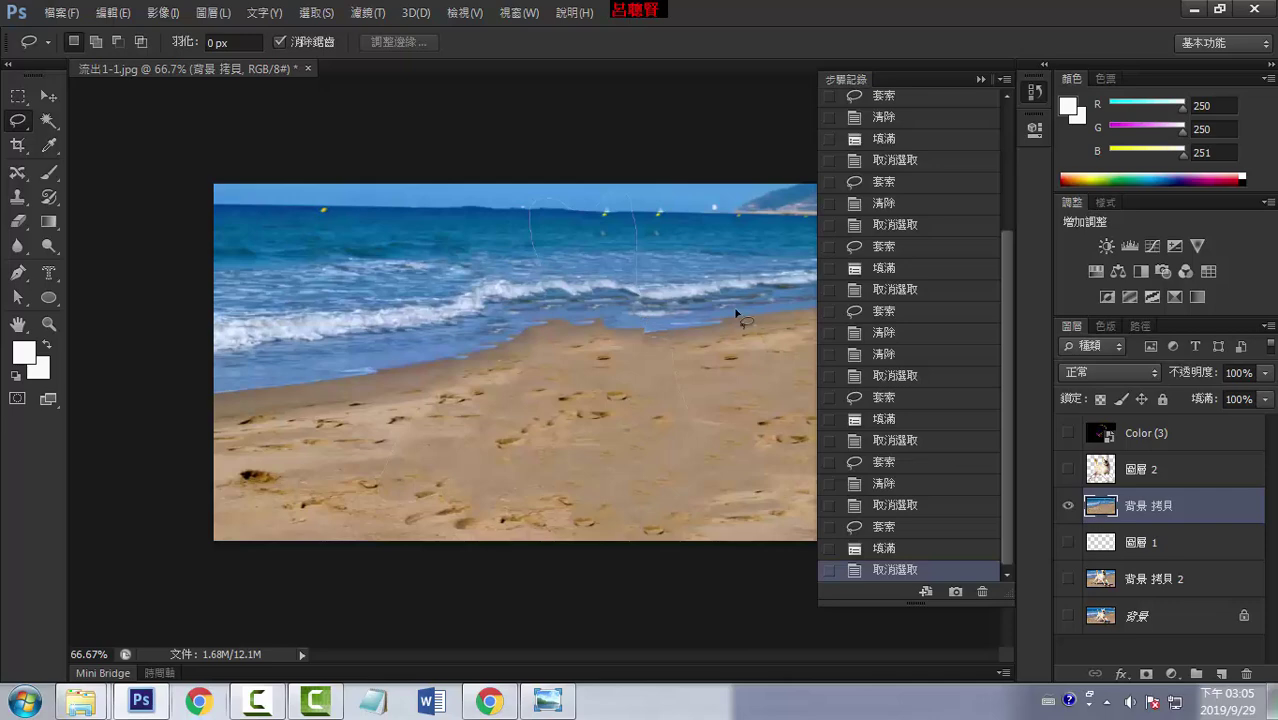
Show 圖層 1 and move it above 背景 拷貝, with 背景 拷貝 2 also visible
left_click(1068, 542)
left_click_drag(1140, 541, 1120, 492)
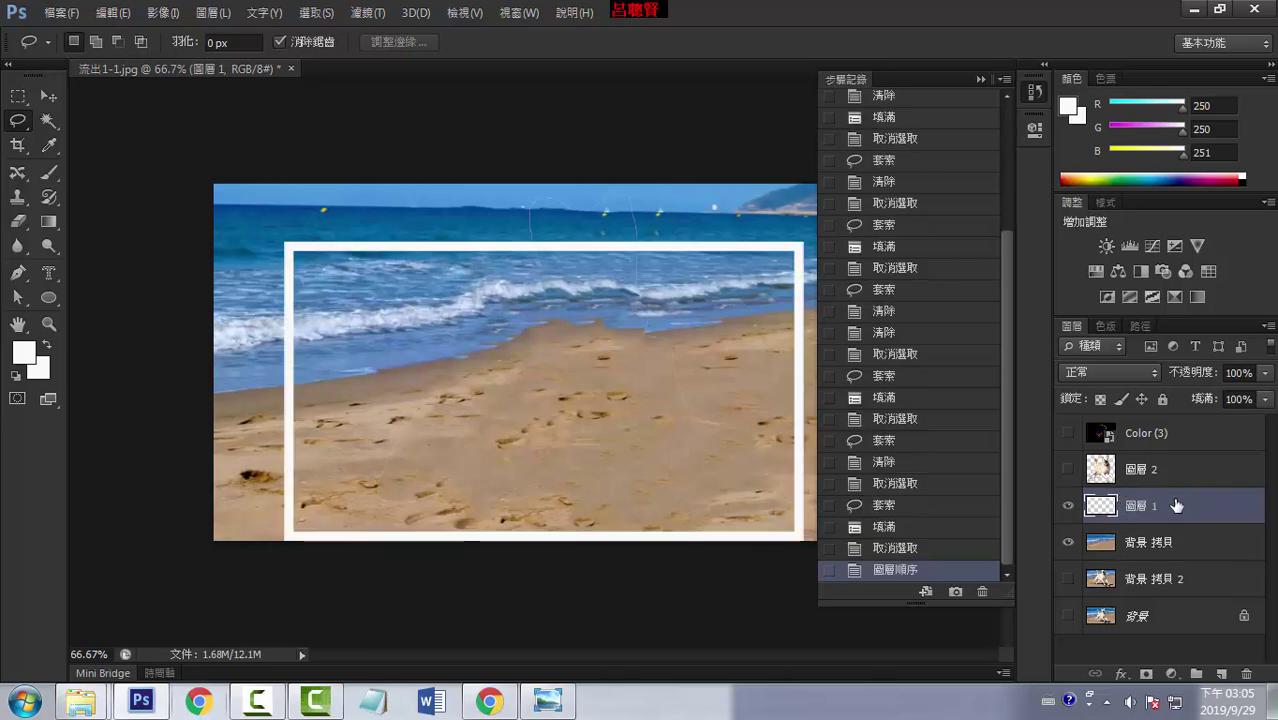
left_click(1137, 553)
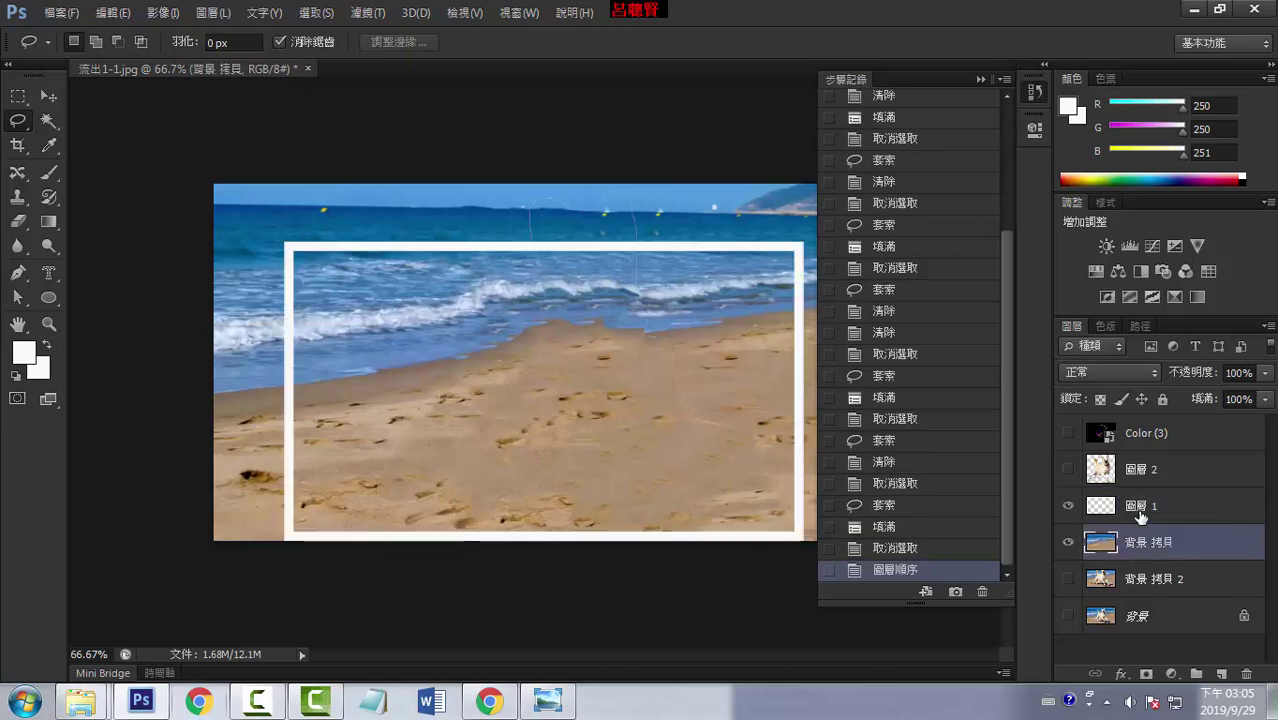
left_click(1068, 542)
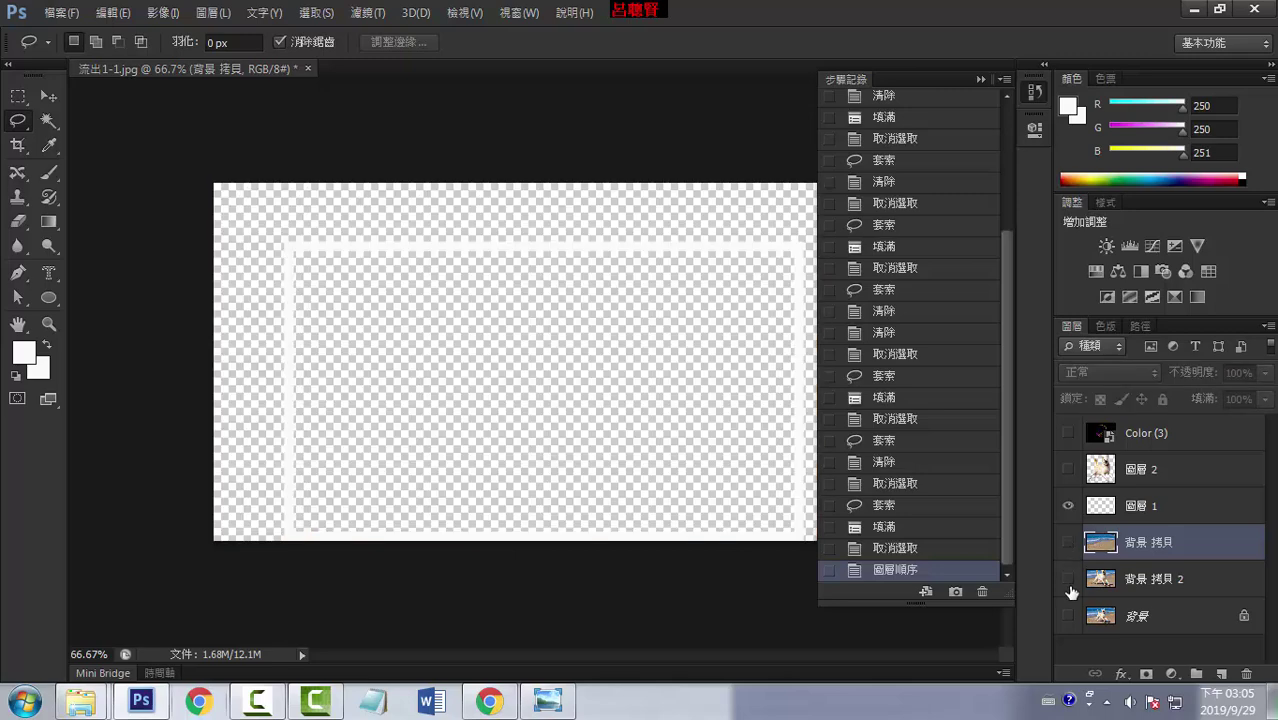
left_click(1070, 579)
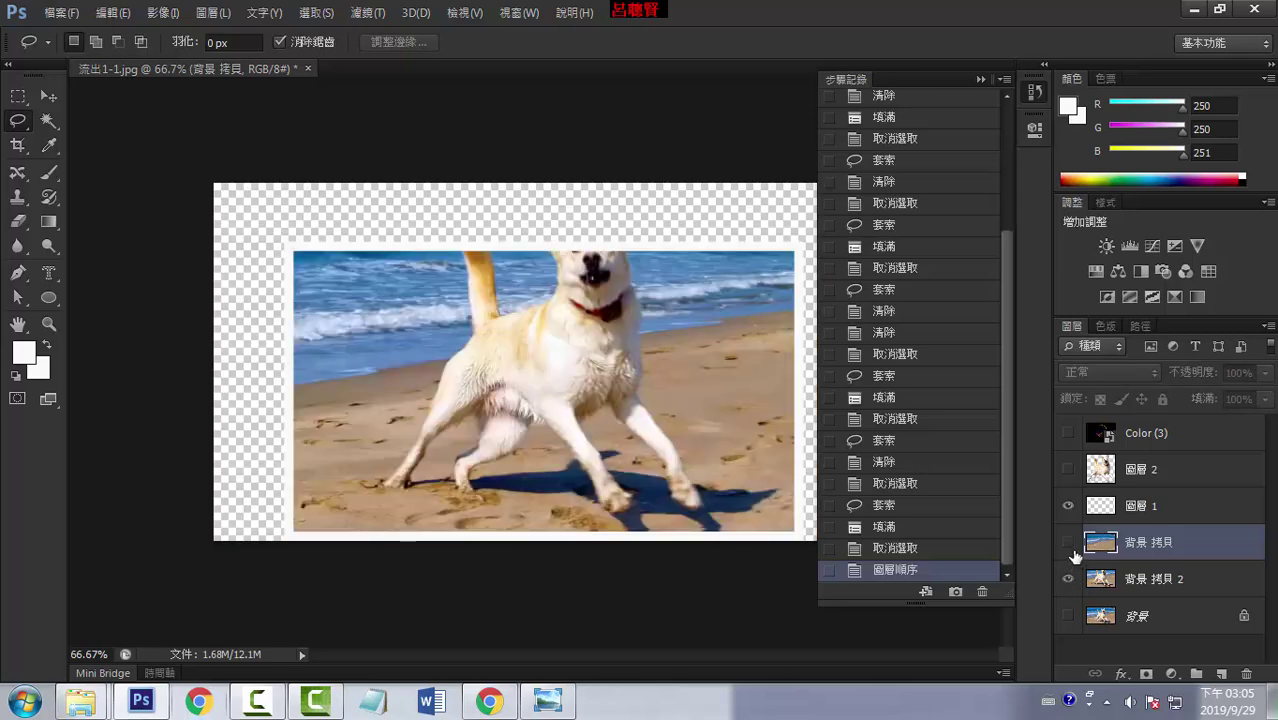
left_click(1068, 542)
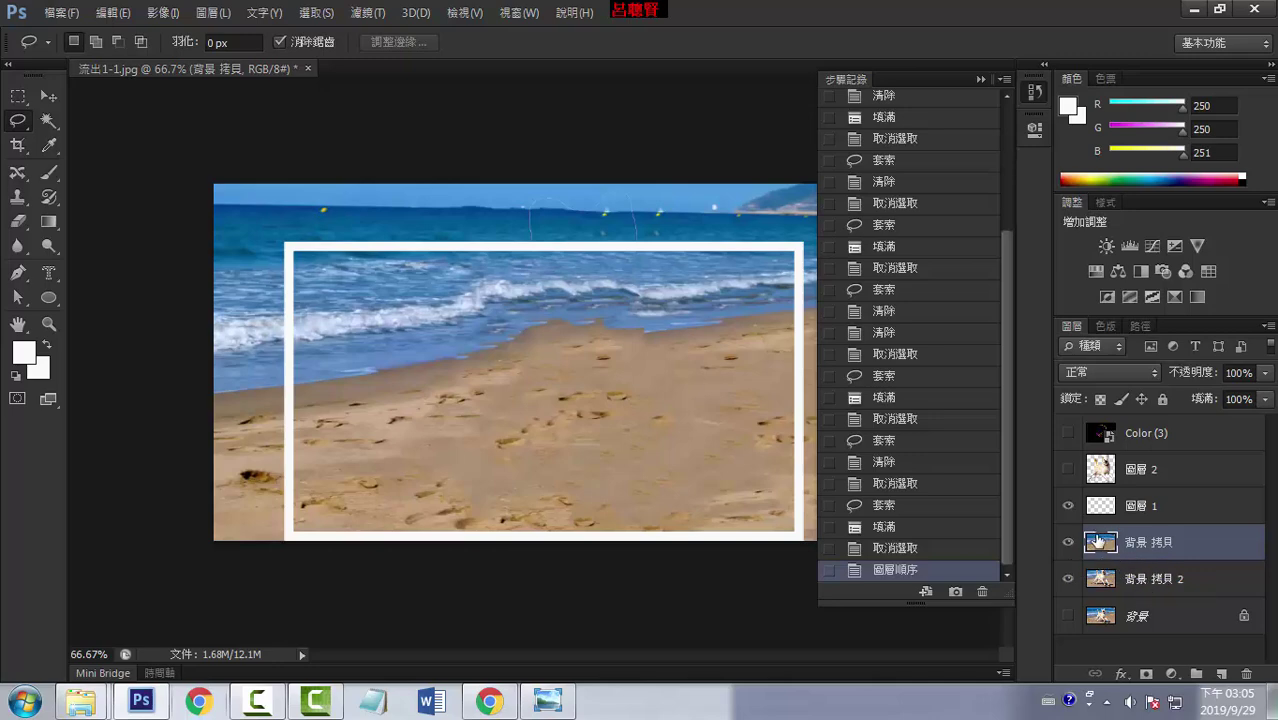
Select 圖層 1, collapse the History panel, and pick the Magic Wand tool
left_click(1138, 510)
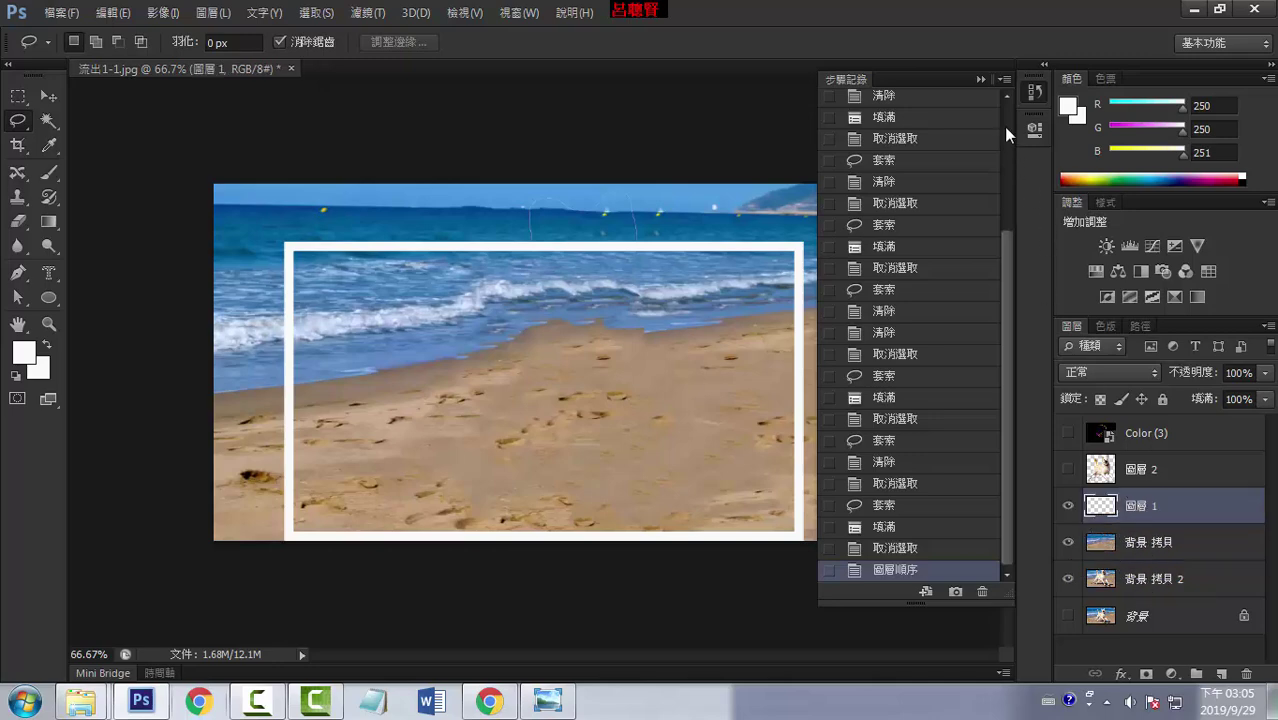
left_click(983, 80)
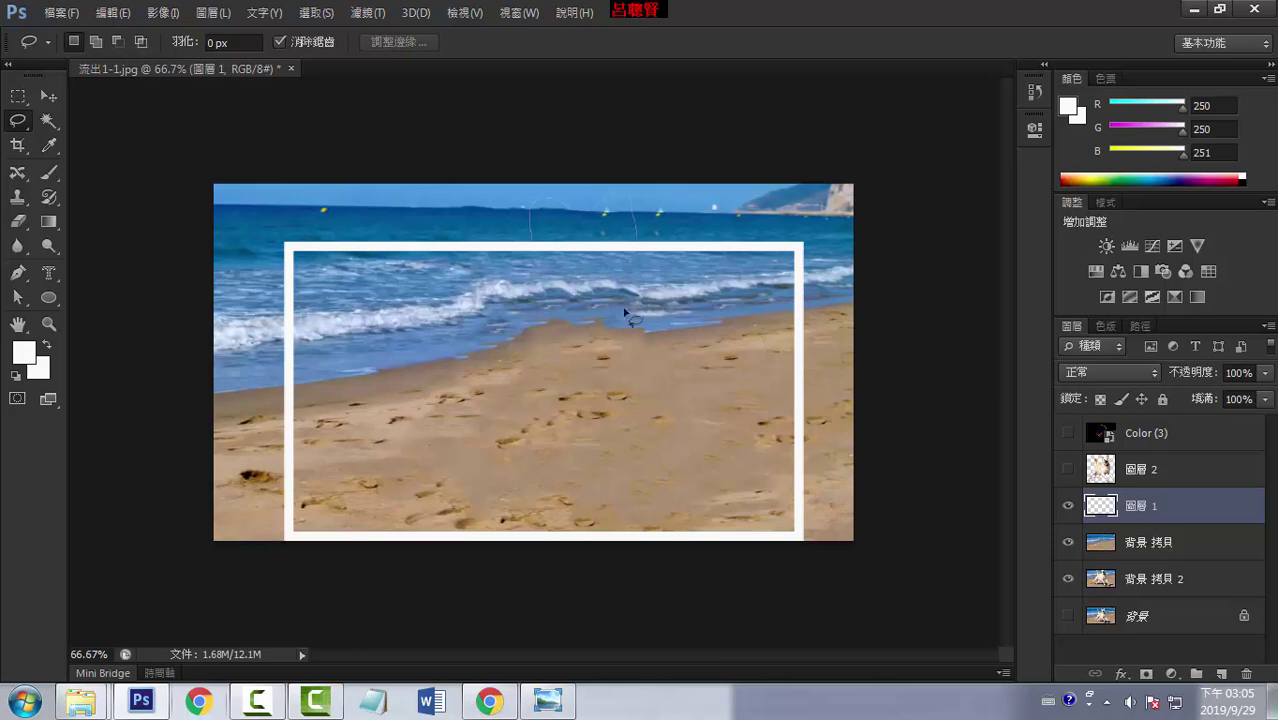
left_click(48, 120)
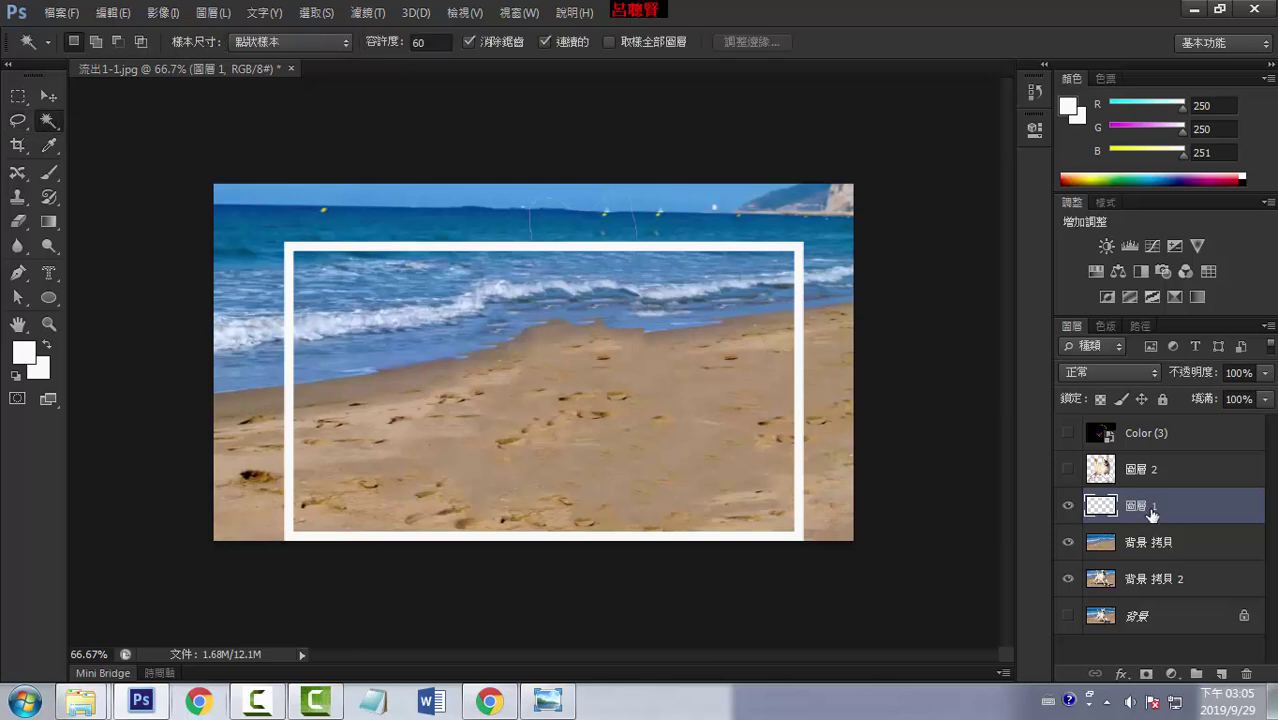
Magic-Wand the area outside the frame, delete it from 背景 拷貝, and deselect
left_click(834, 345)
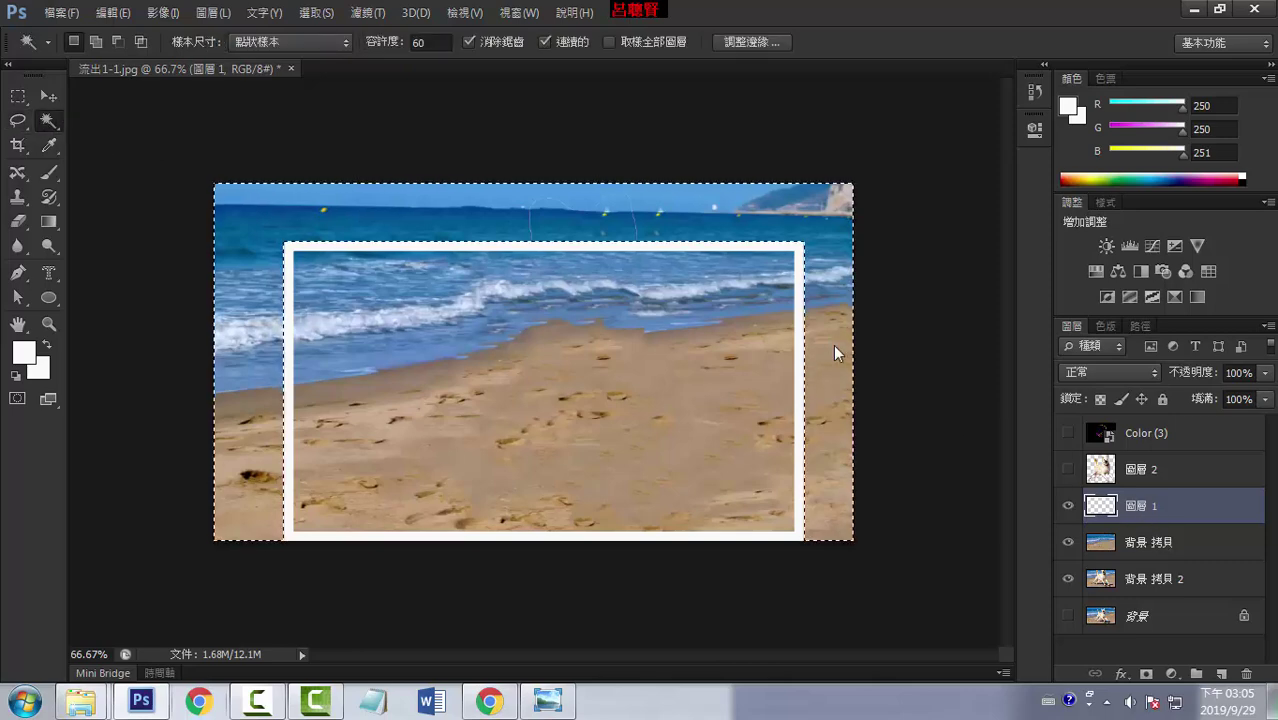
left_click(1143, 545)
key("Delete")
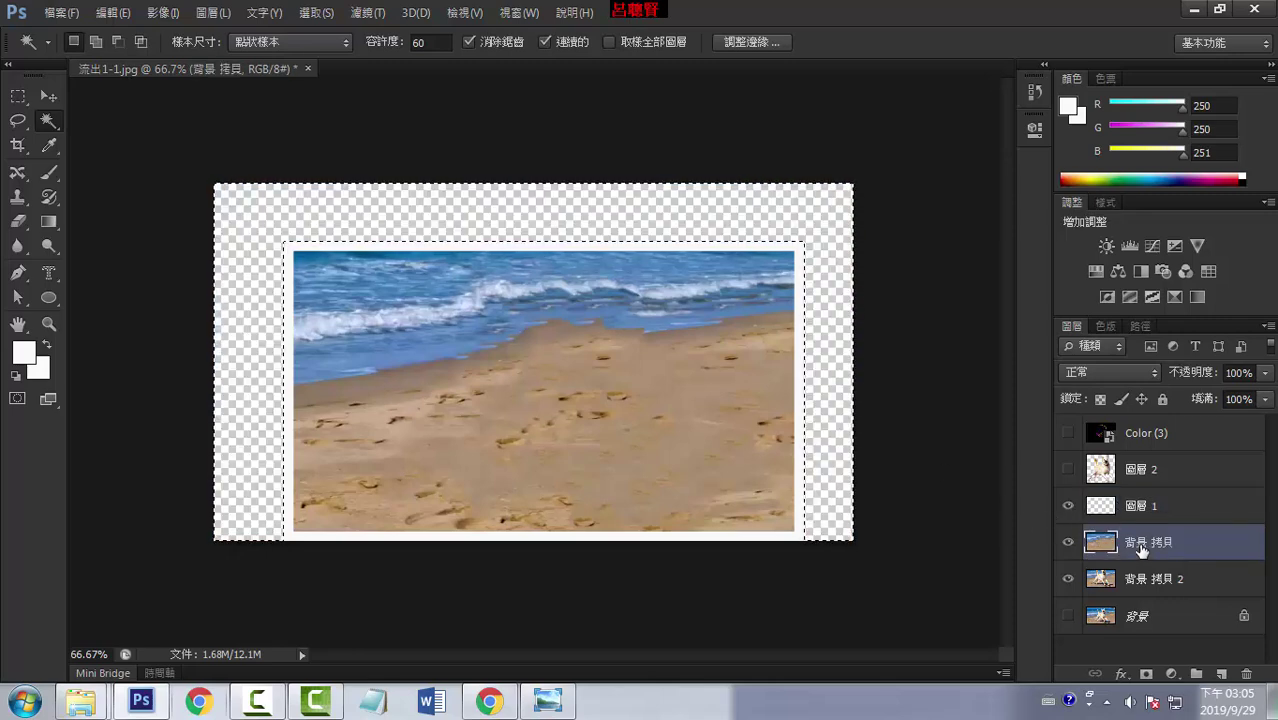
key("ctrl+d")
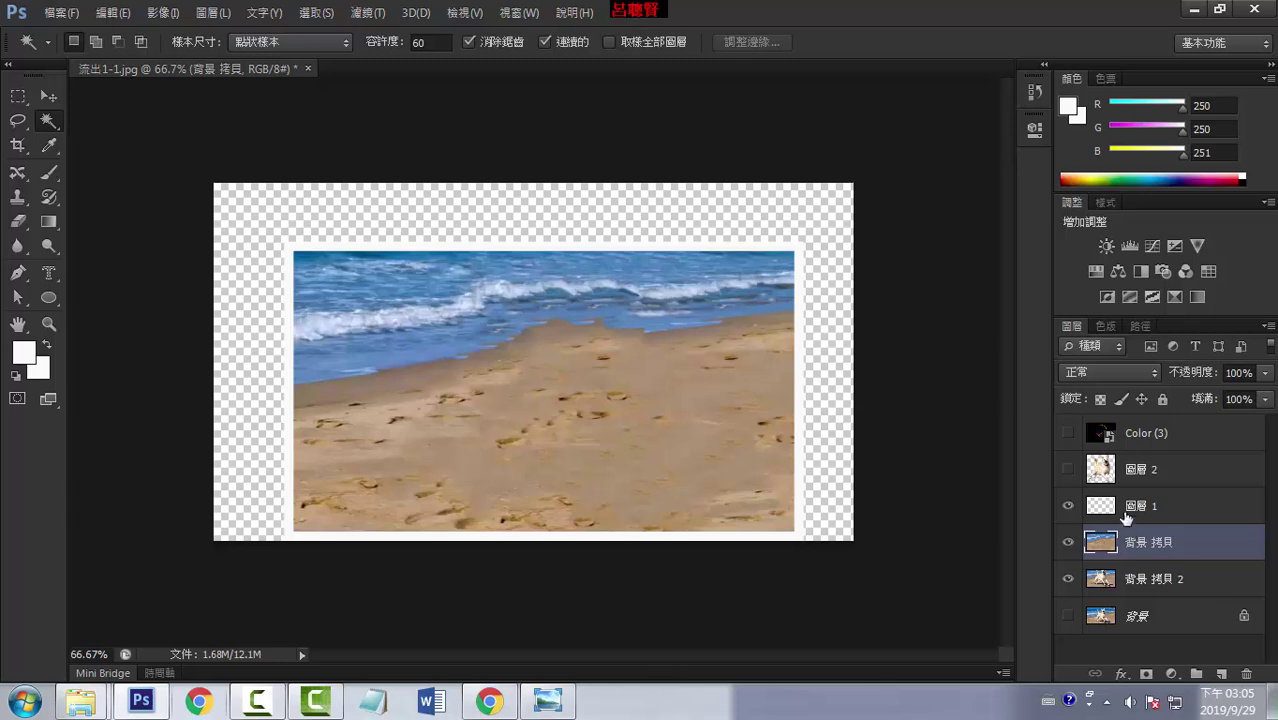
left_click(116, 16)
mouse_move(200, 373)
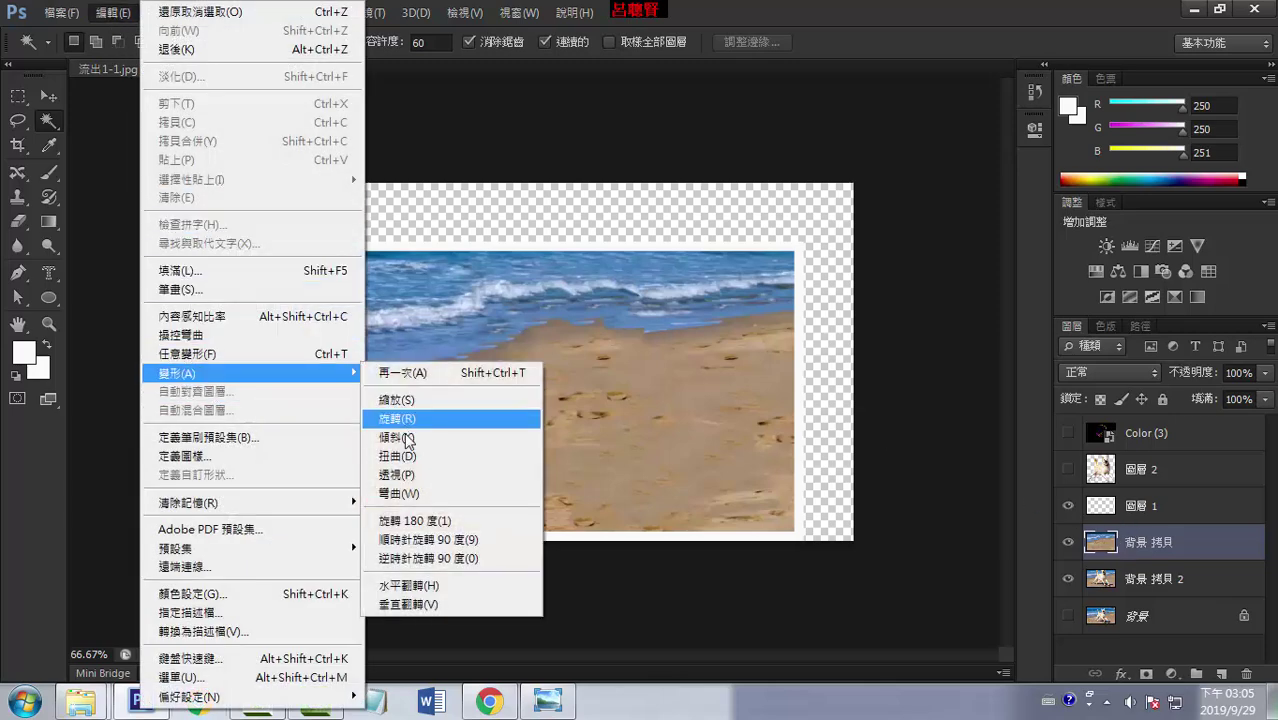
left_click(395, 475)
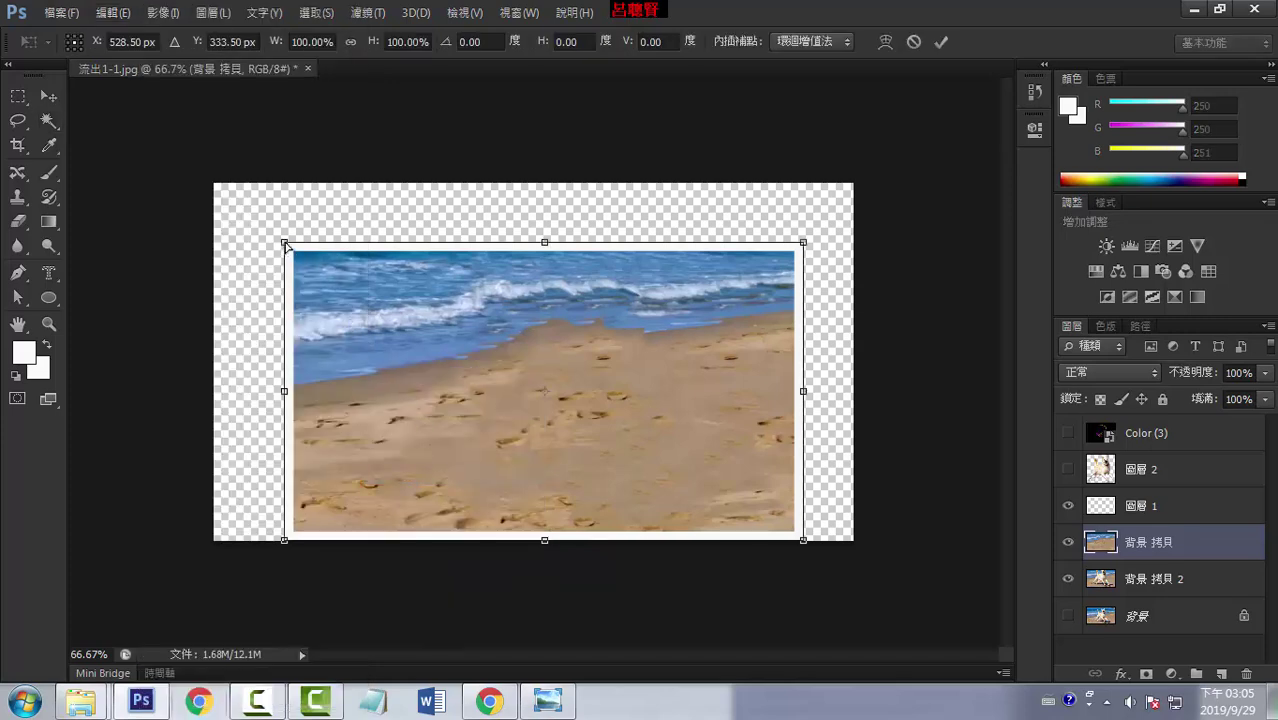
left_click_drag(285, 245, 390, 266)
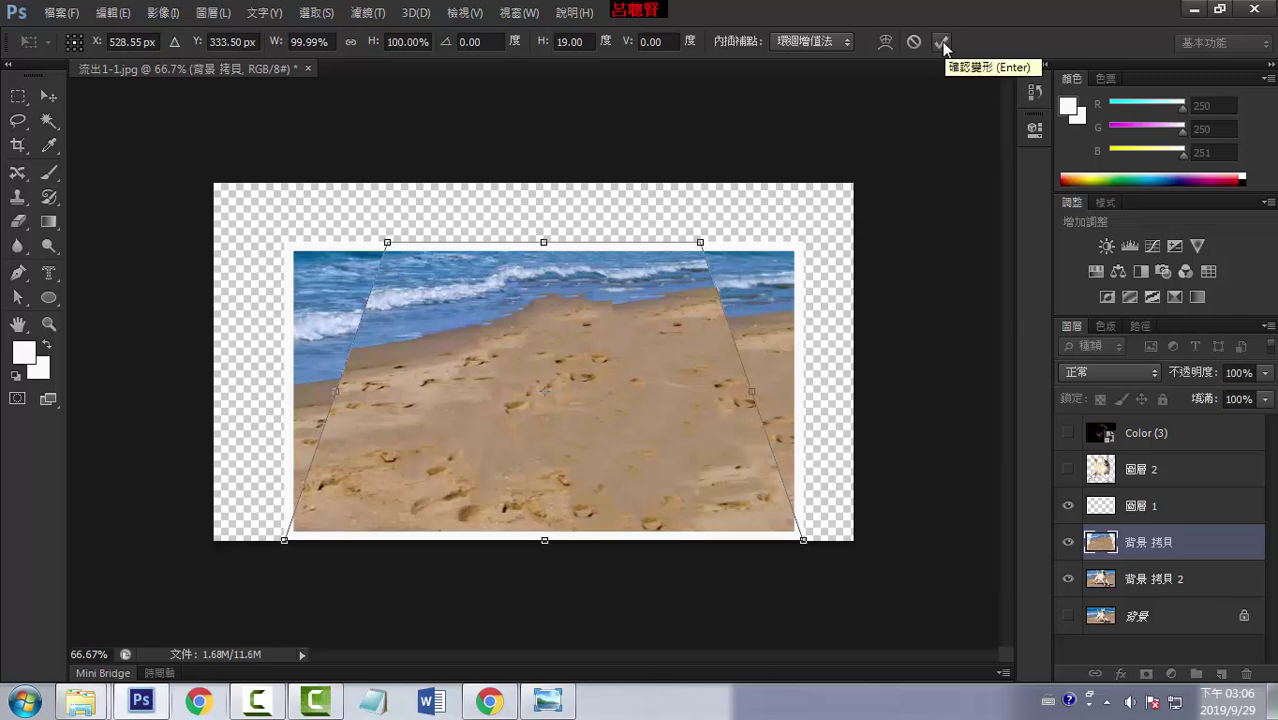
key("ctrl+z")
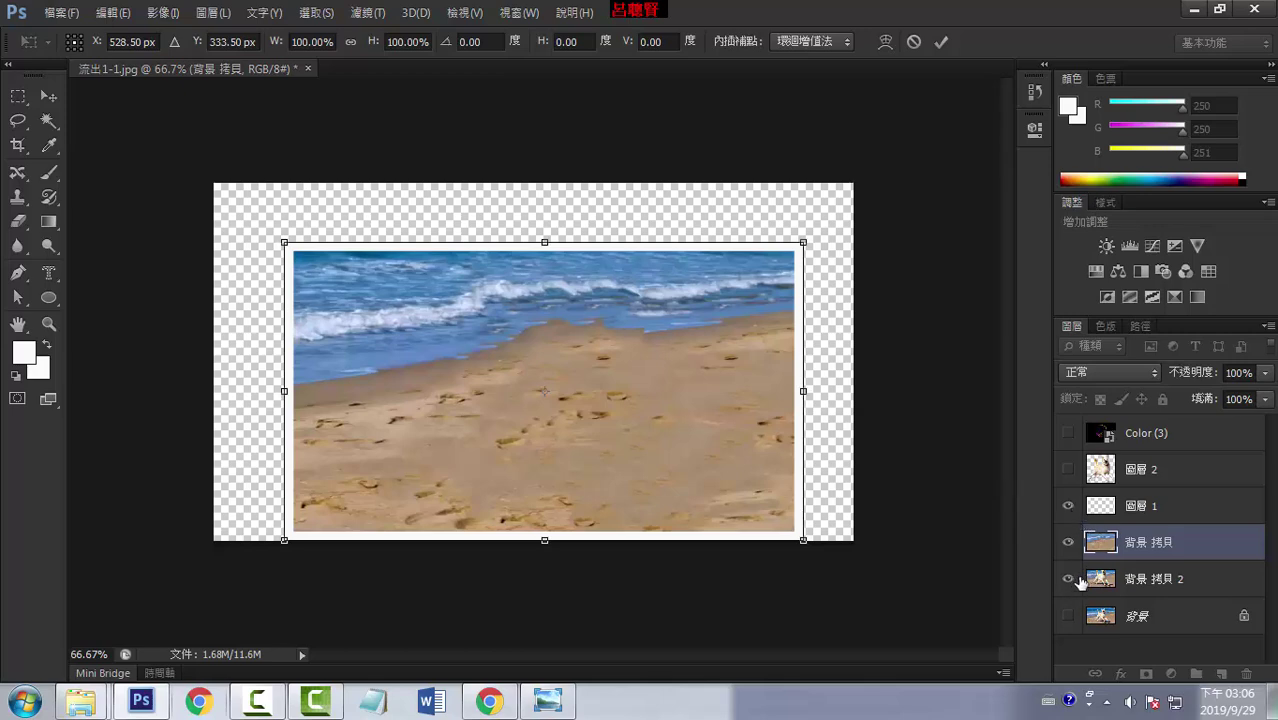
Commit the transform, hide 背景 拷貝 2, and merge 圖層 1 with 背景 拷貝
left_click(940, 42)
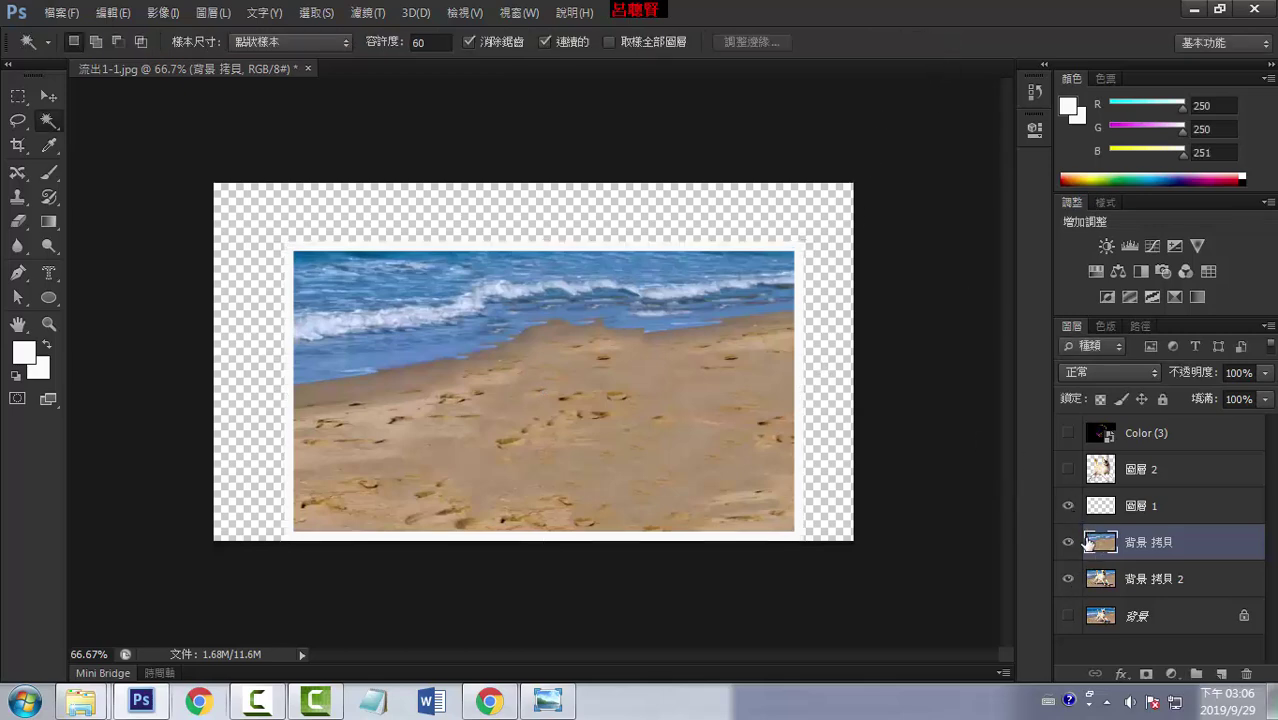
left_click(1068, 506)
left_click(1068, 507)
left_click(1068, 580)
left_click(1148, 507, "shift")
right_click(1148, 507)
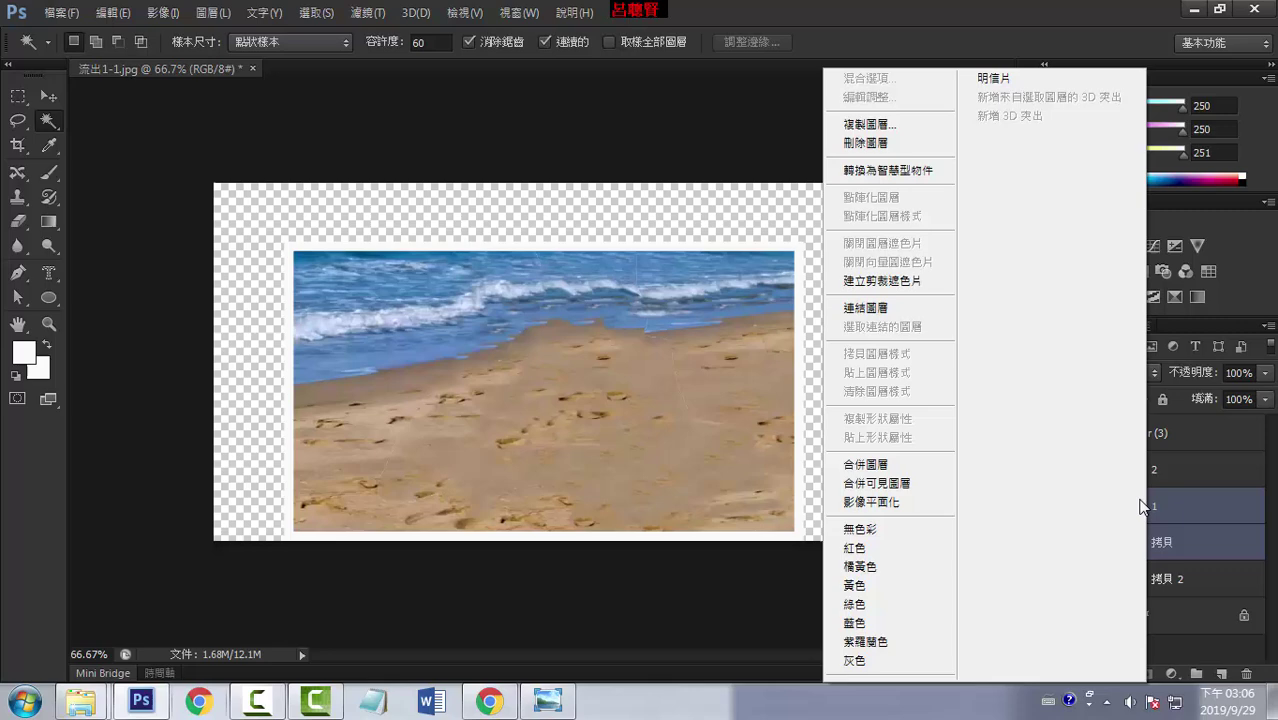
left_click(880, 465)
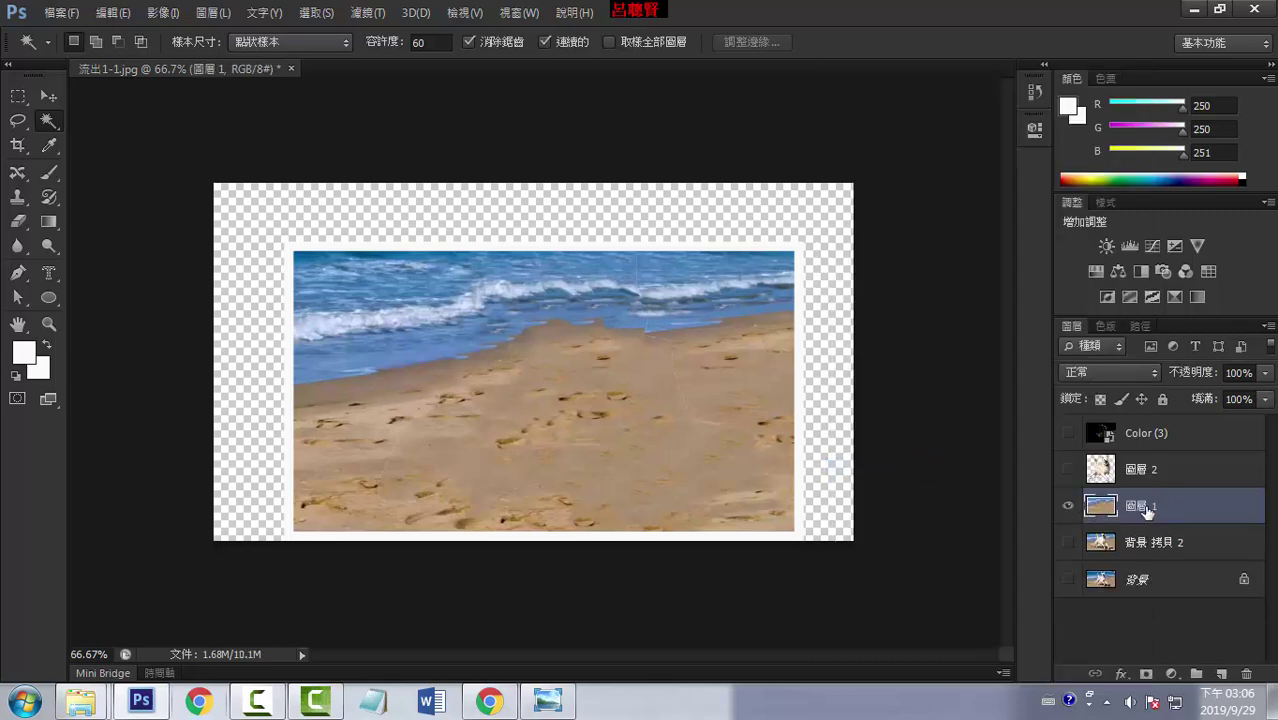
left_click(110, 12)
mouse_move(252, 372)
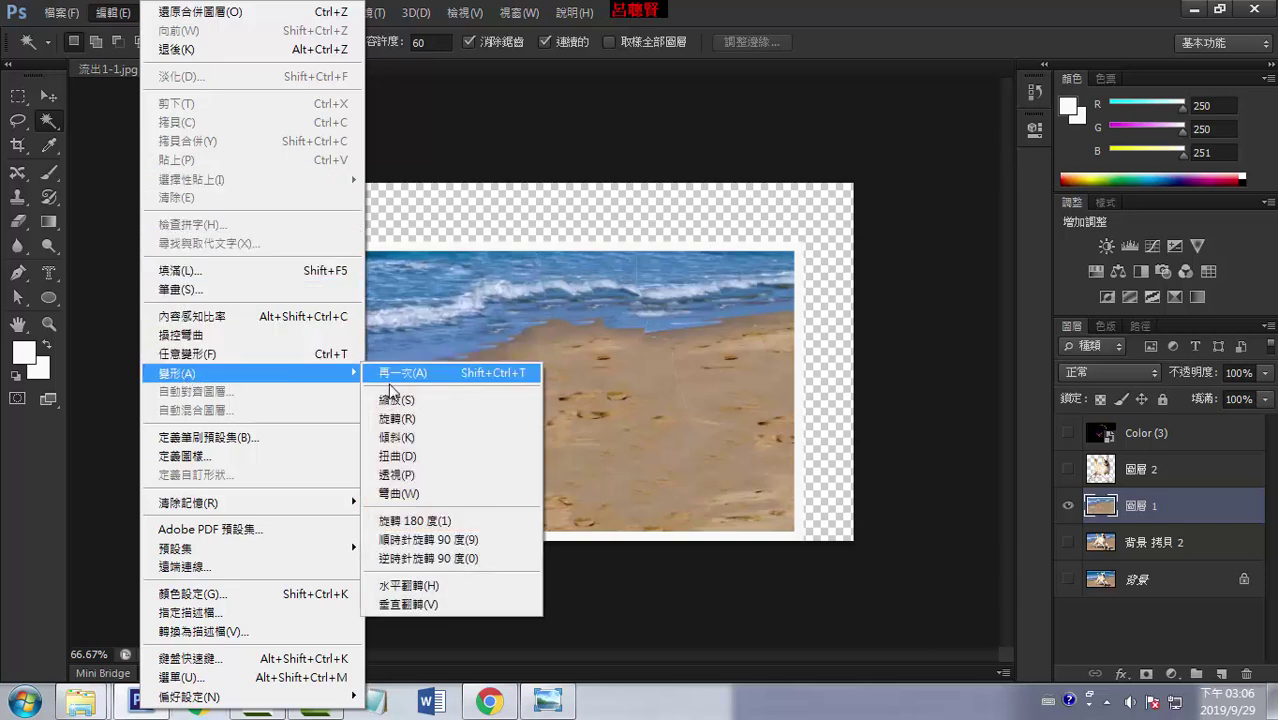
Apply a Perspective transform that narrows and shifts the framed photo's top edge
left_click(416, 474)
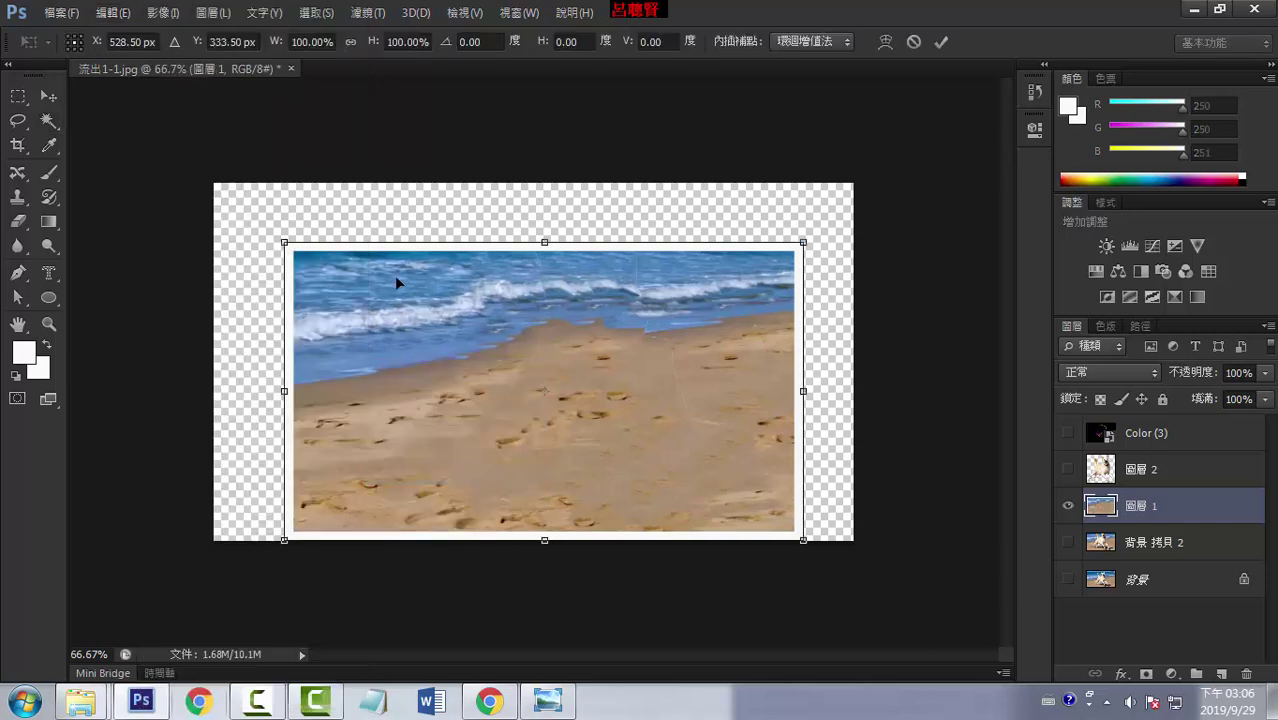
left_click_drag(283, 246, 376, 268)
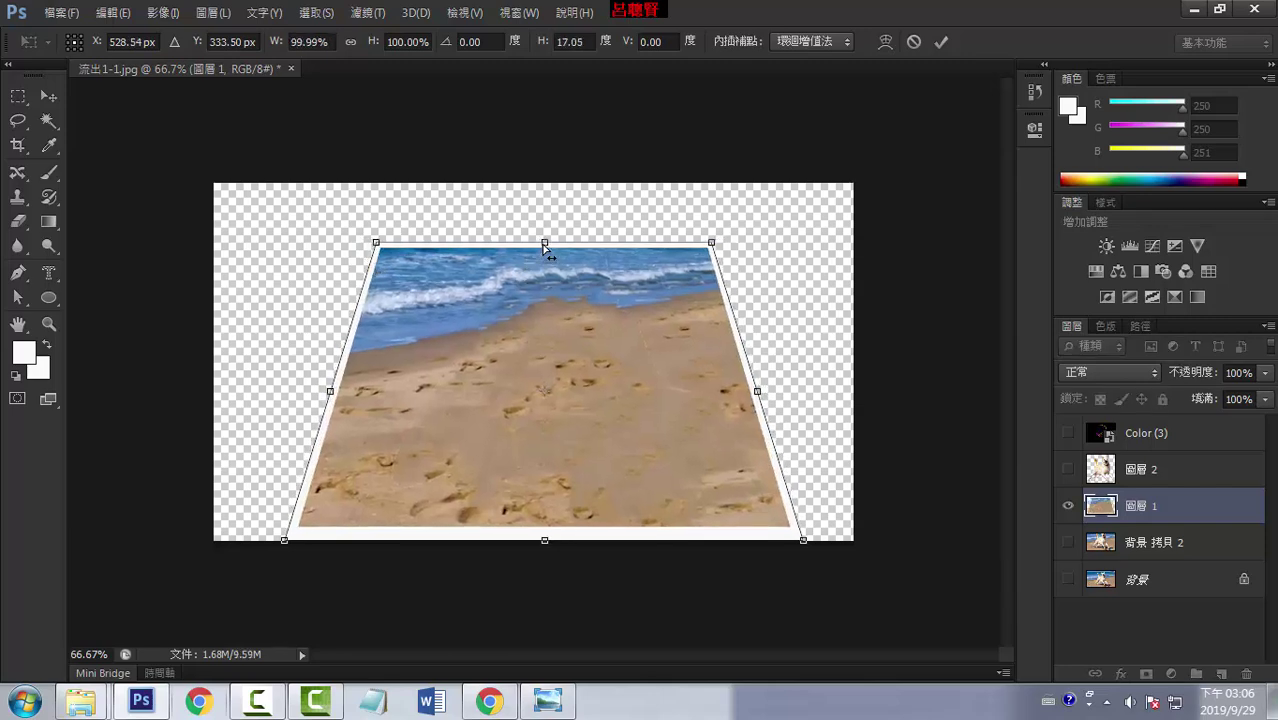
mouse_move(543, 245)
left_mouse_down()
mouse_move(572, 270)
mouse_move(522, 277)
left_mouse_up()
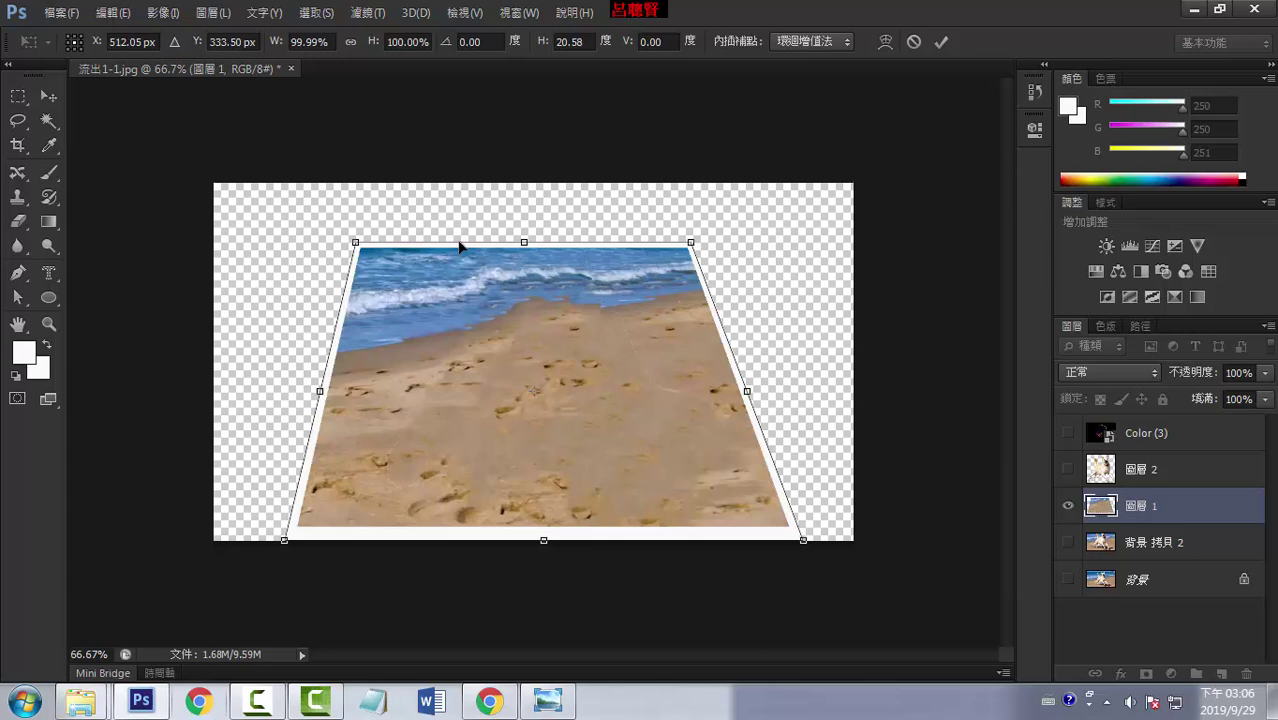
left_click(940, 43)
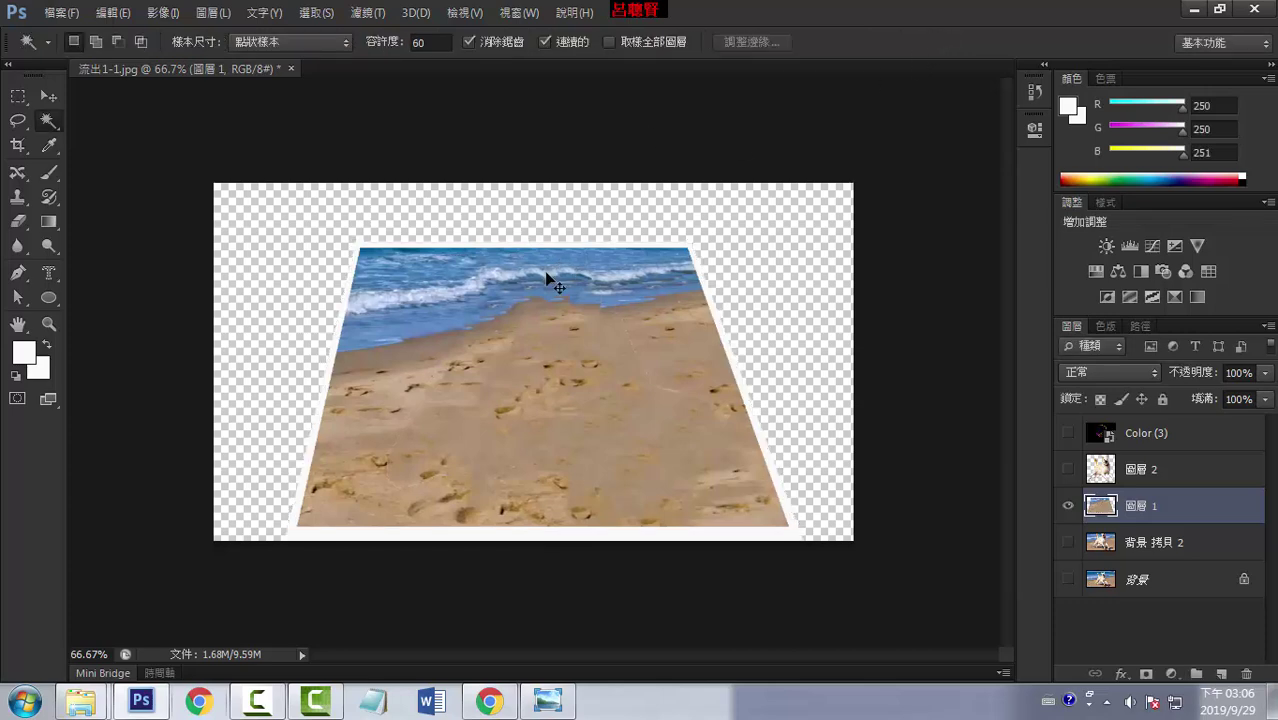
Show the rulers and start a free transform, then exit it unchanged
key("ctrl+r")
key("ctrl+t")
key("Return")
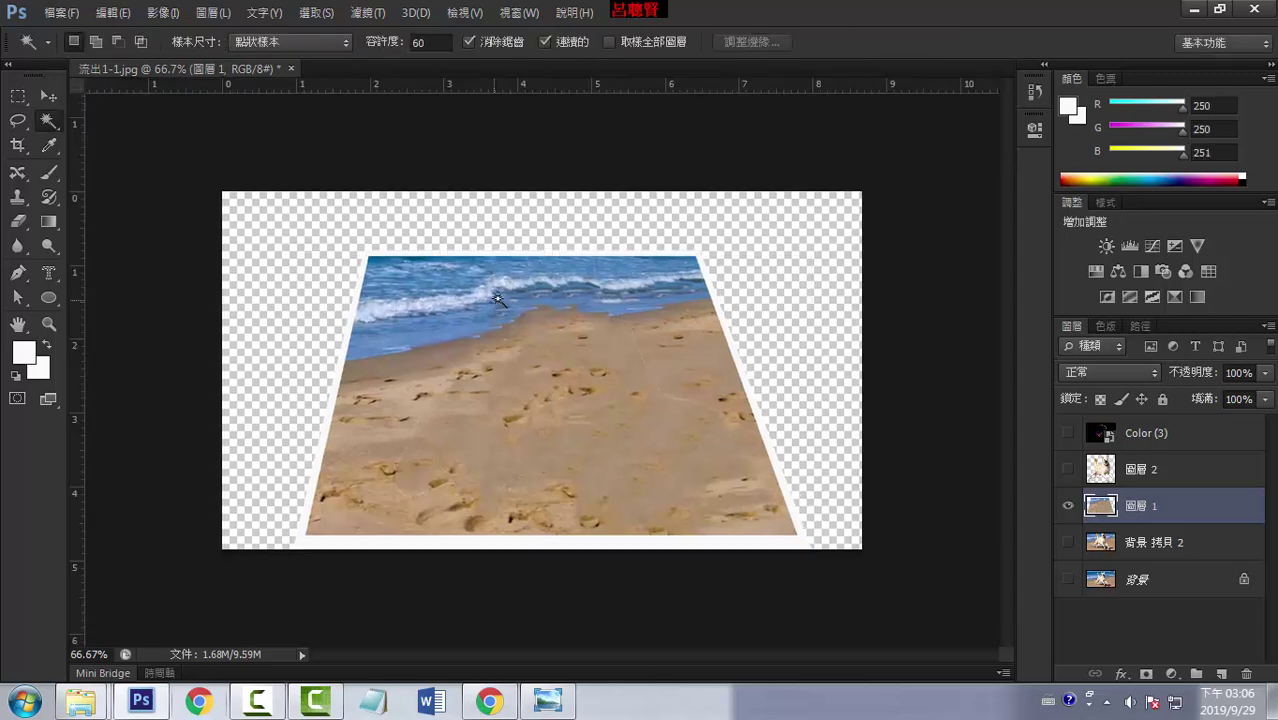
Distort the frame by pulling both top corners down to about 85.91% height
left_click(112, 12)
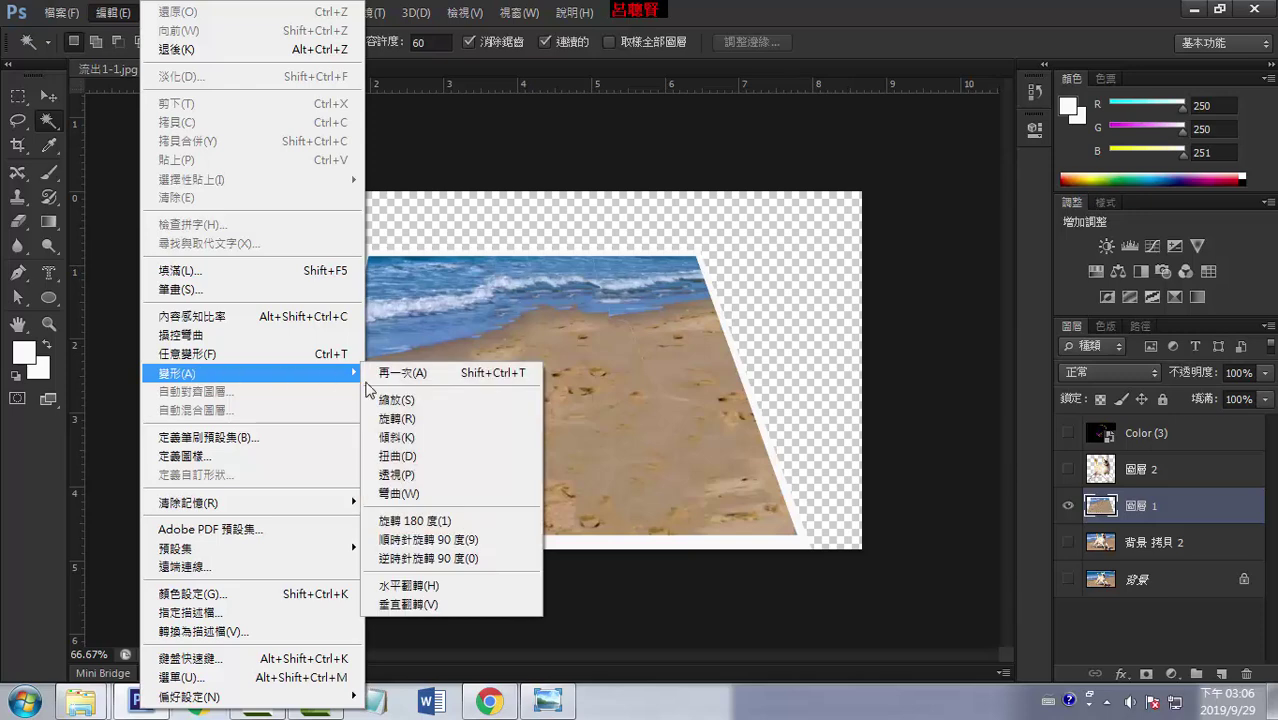
mouse_move(250, 373)
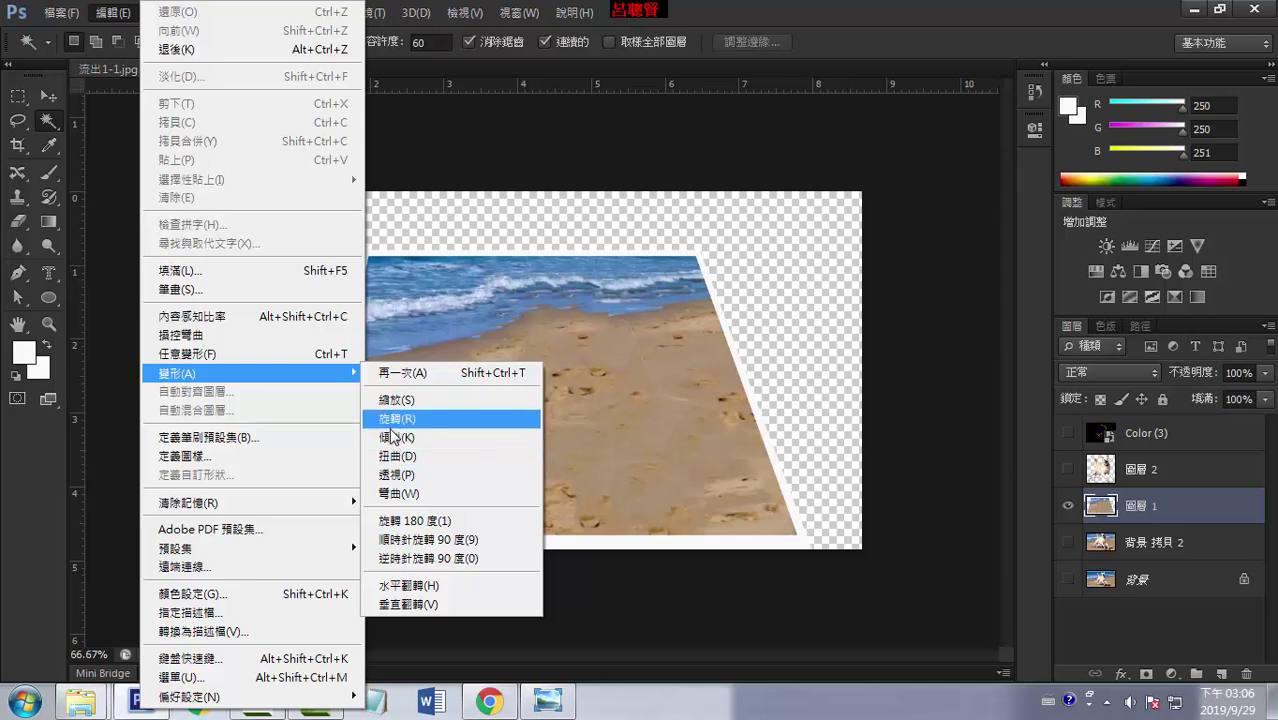
left_click(393, 457)
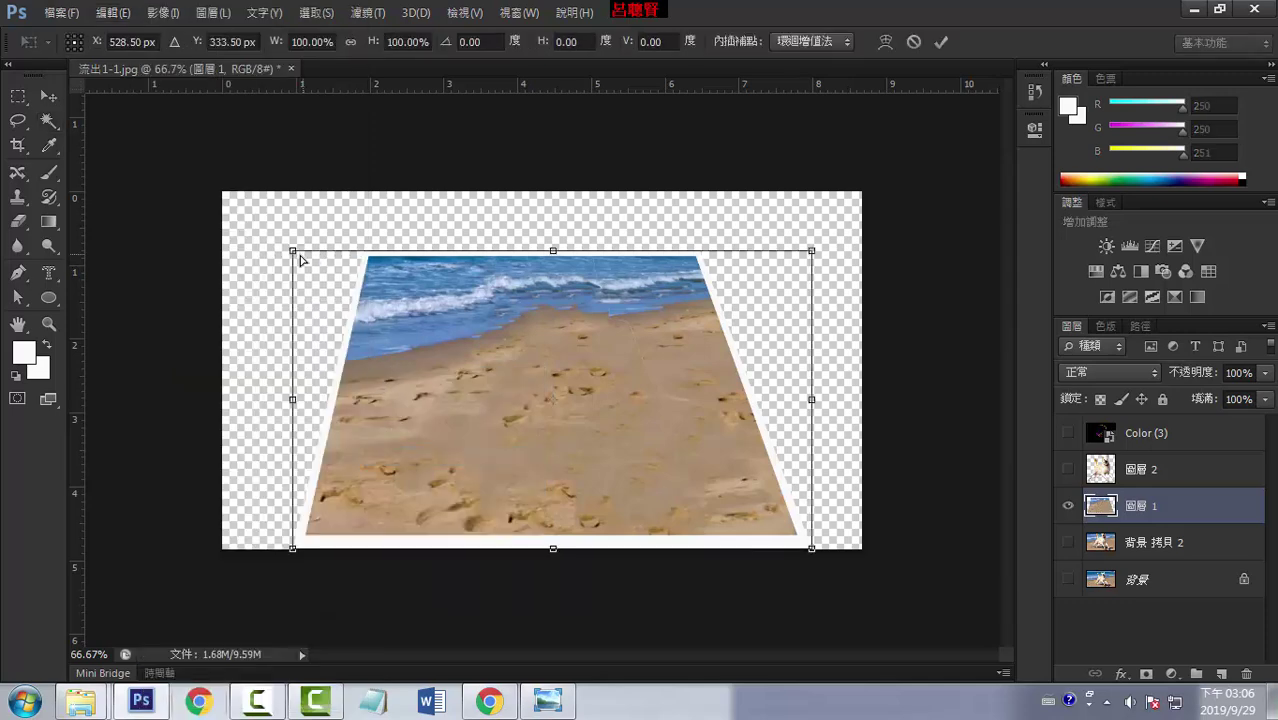
left_click_drag(293, 252, 296, 291)
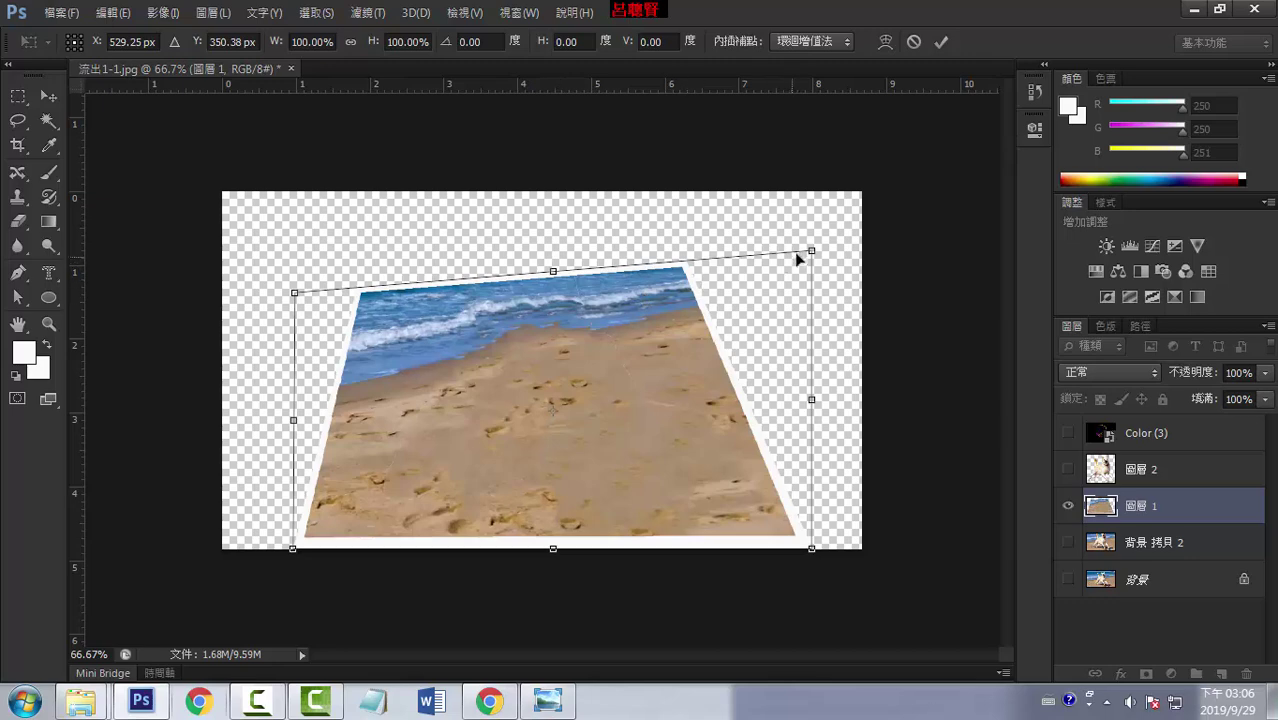
left_click_drag(812, 254, 793, 302)
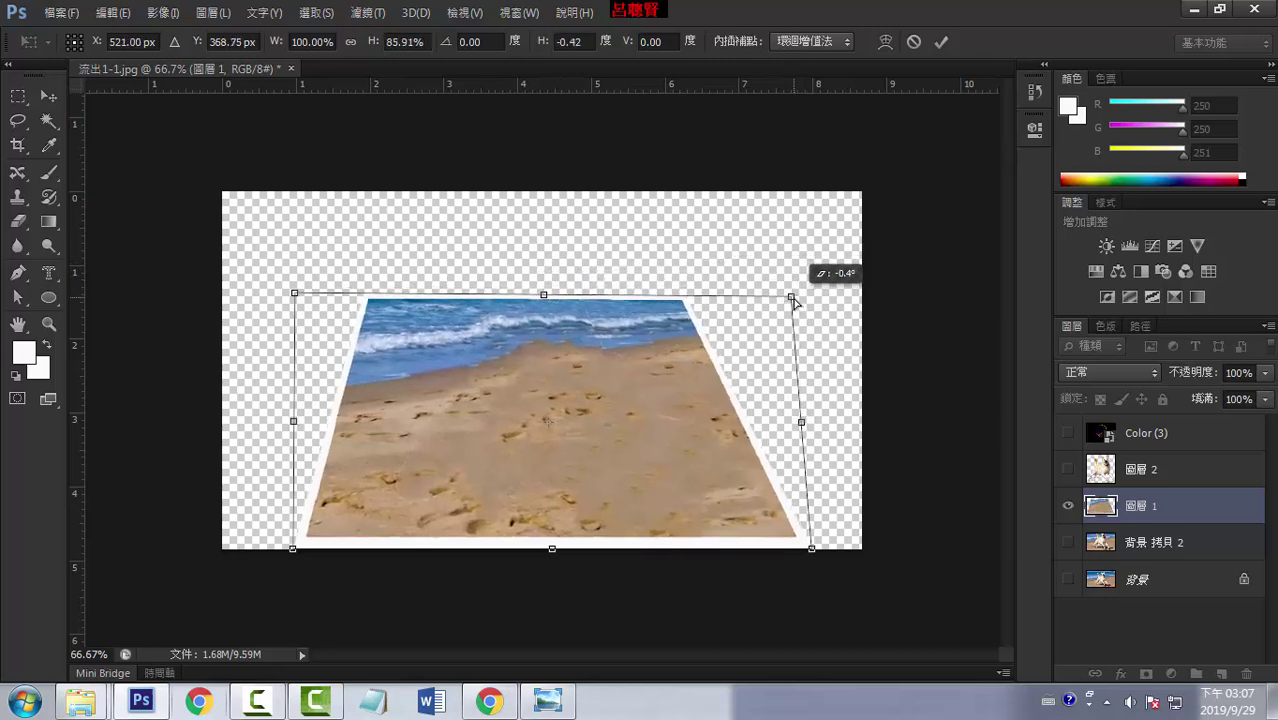
left_click_drag(793, 302, 792, 299)
left_click(941, 44)
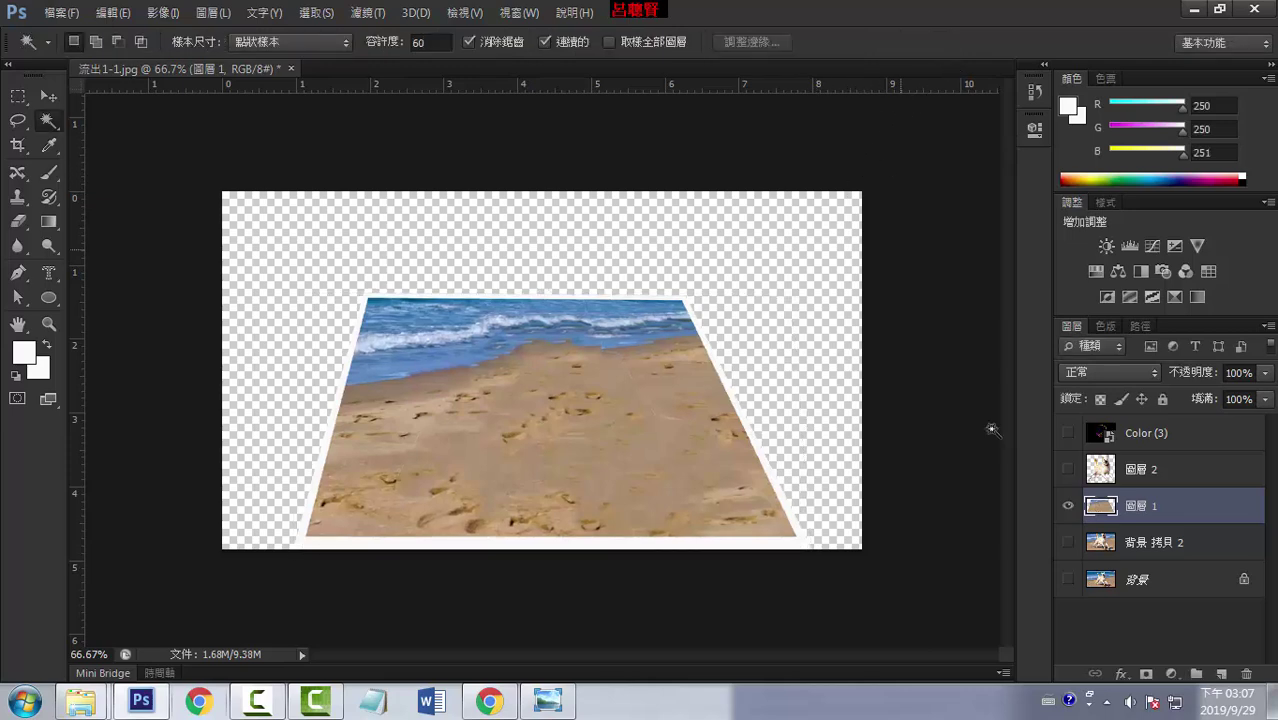
Show the dog layer and the 背景 background, leaving 背景 拷貝 2 hidden
left_click(1068, 470)
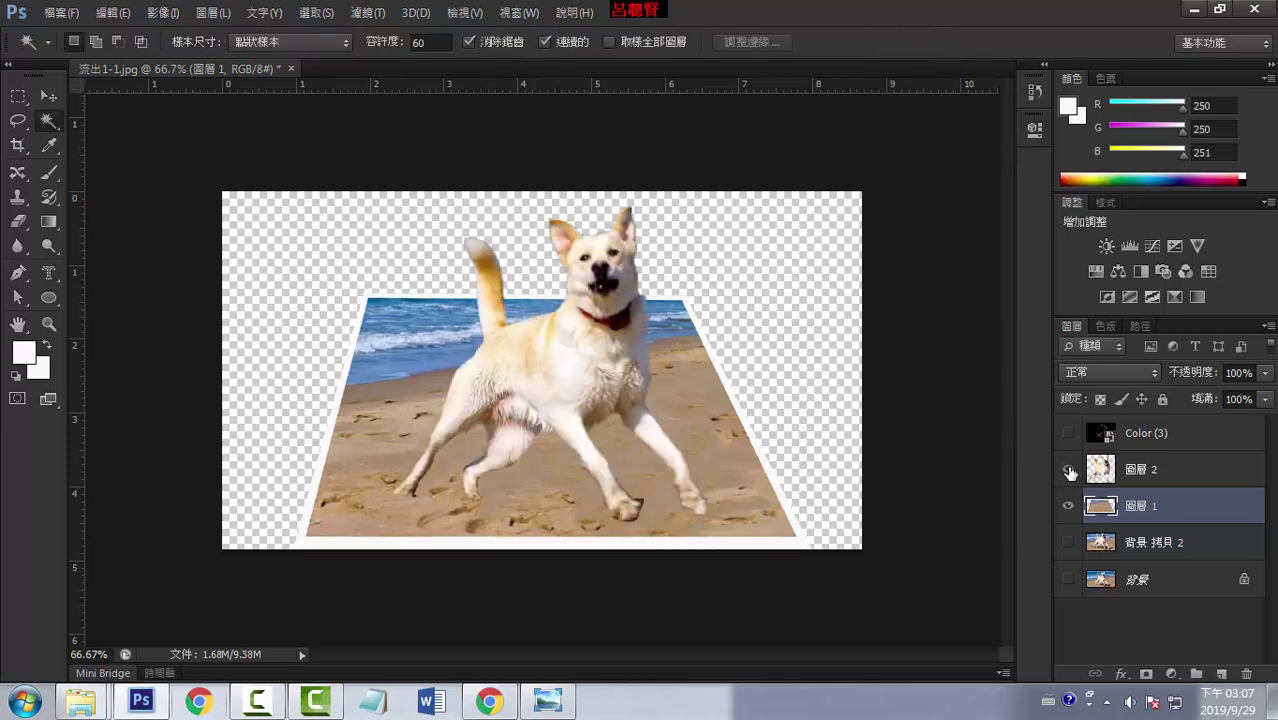
left_click(1068, 542)
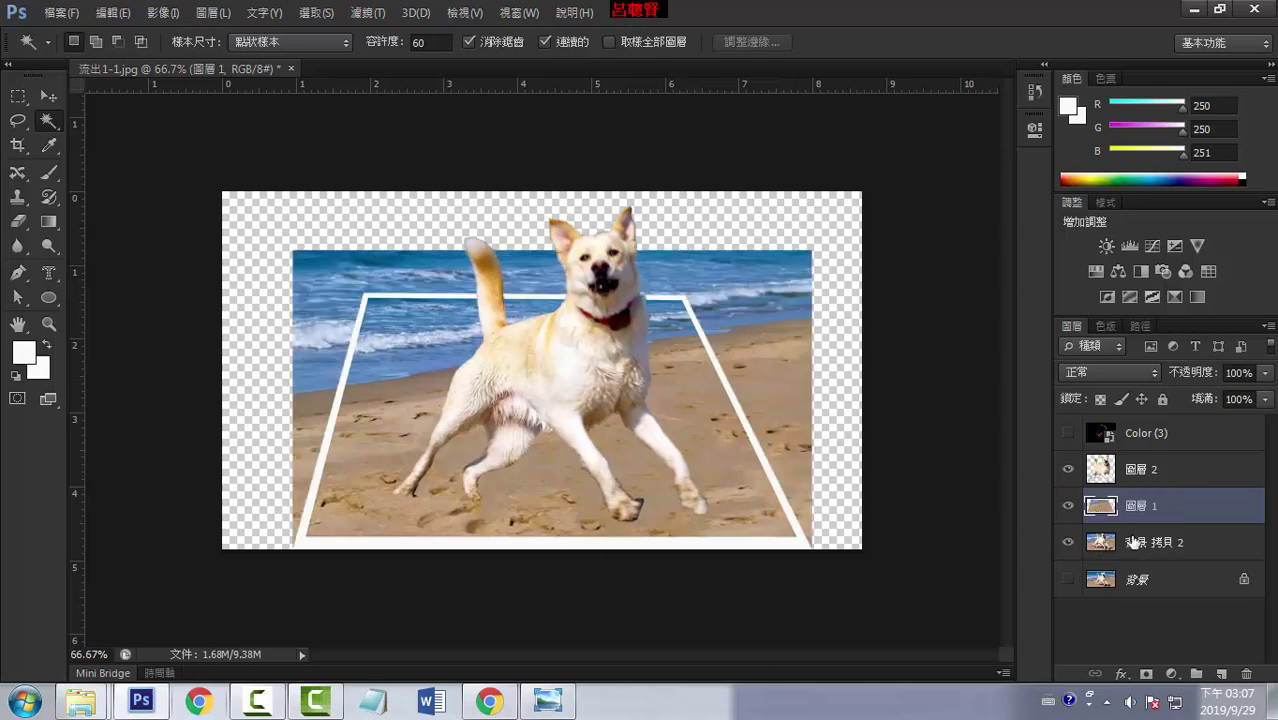
left_click(1140, 541)
left_click(1068, 542)
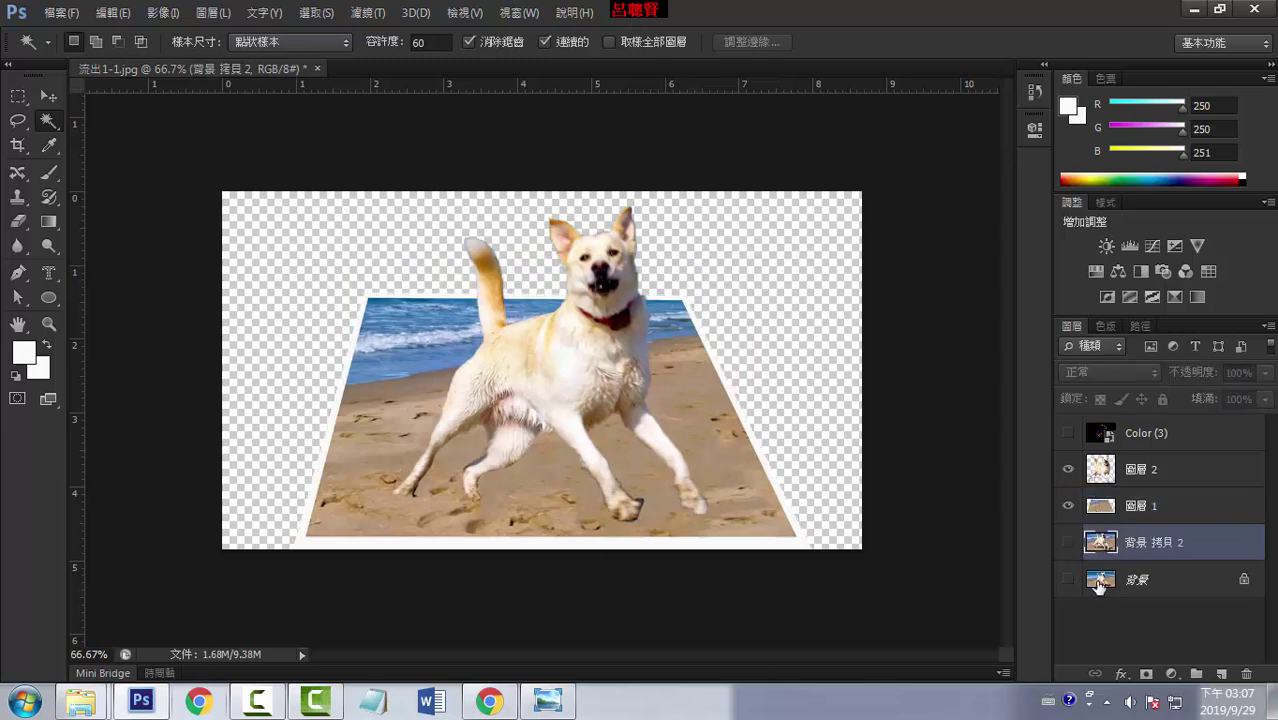
left_click(1096, 582)
left_click(1067, 580)
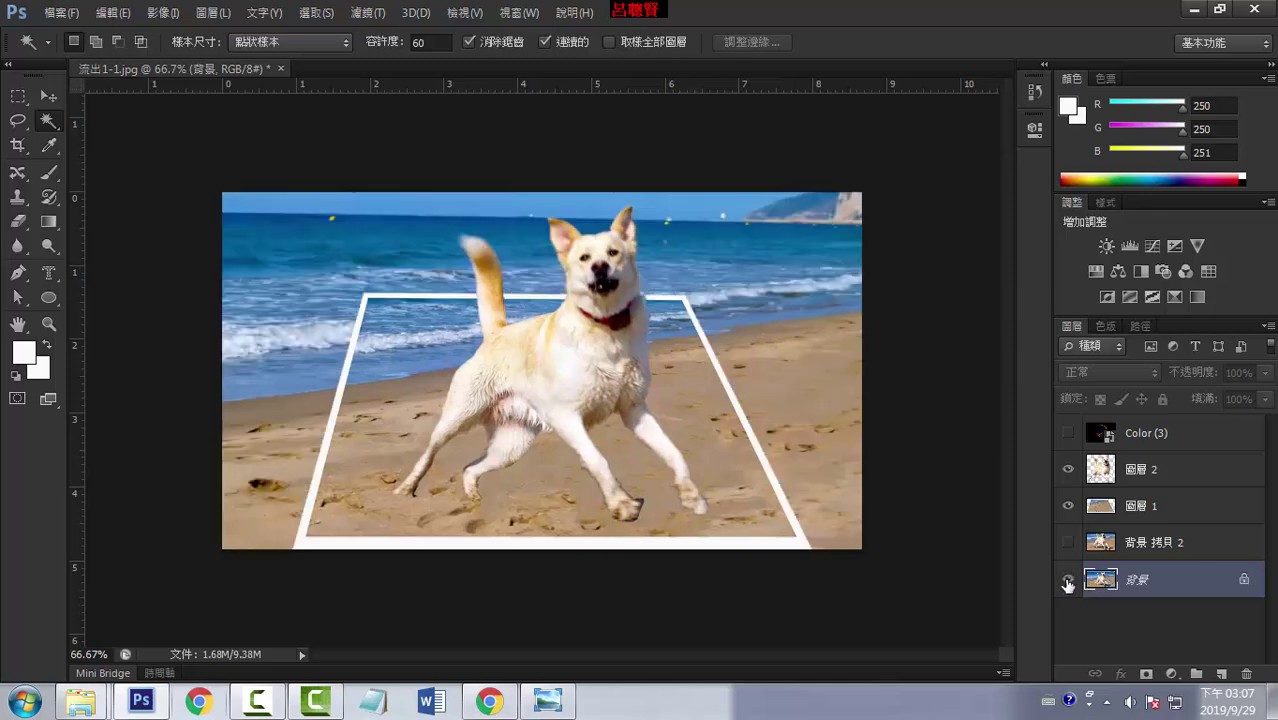
Show the dog over the frame, hide 背景, and reveal the Color (3) light swirl
left_click(1068, 506)
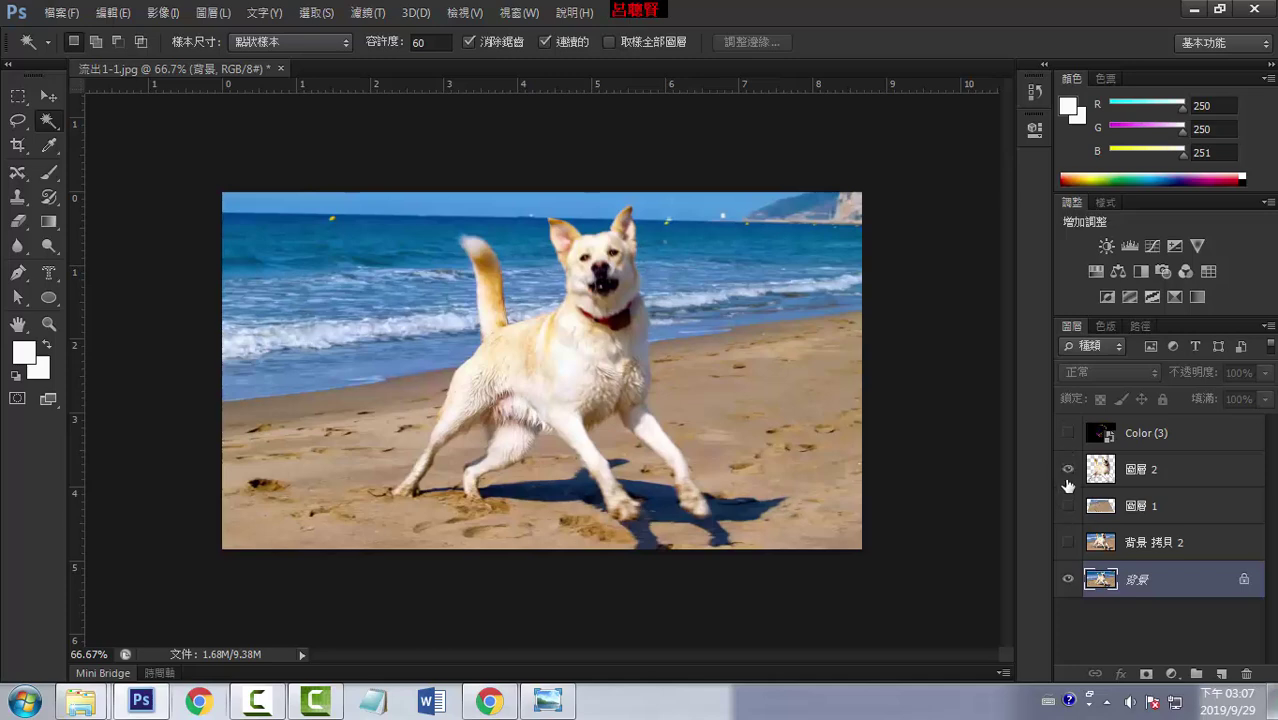
left_click(1068, 482)
left_click(1066, 507)
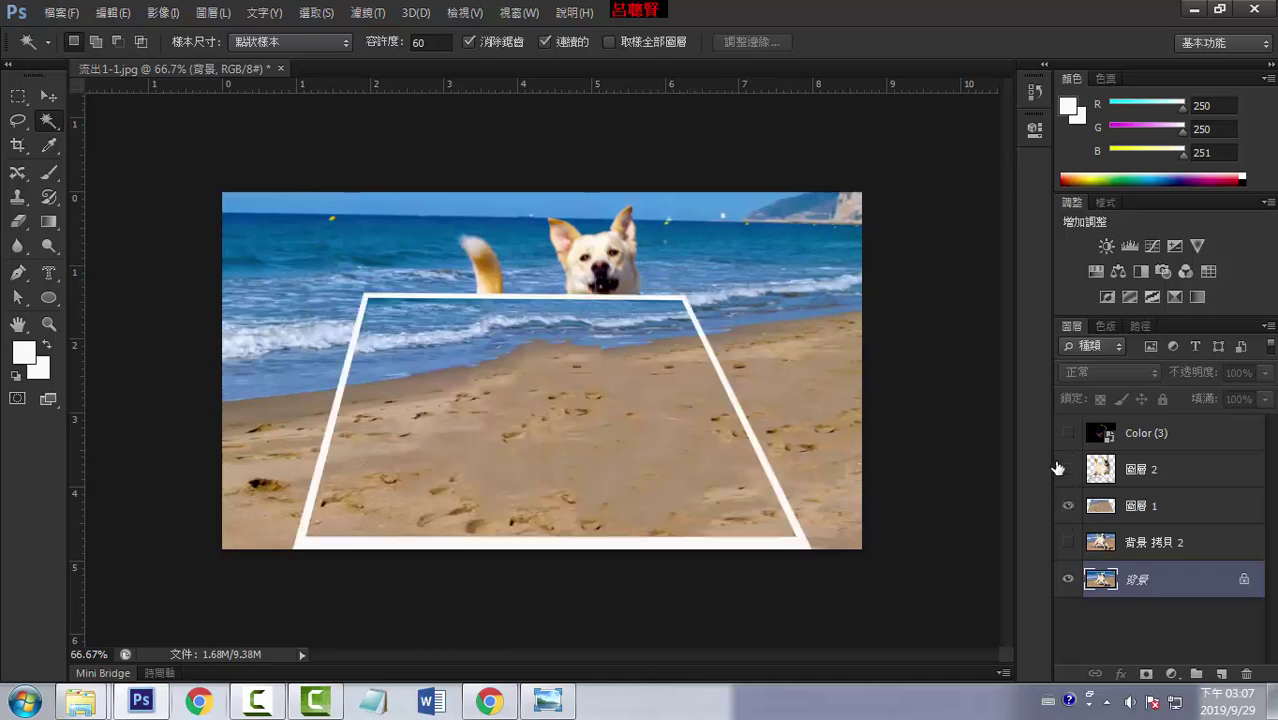
left_click(1068, 470)
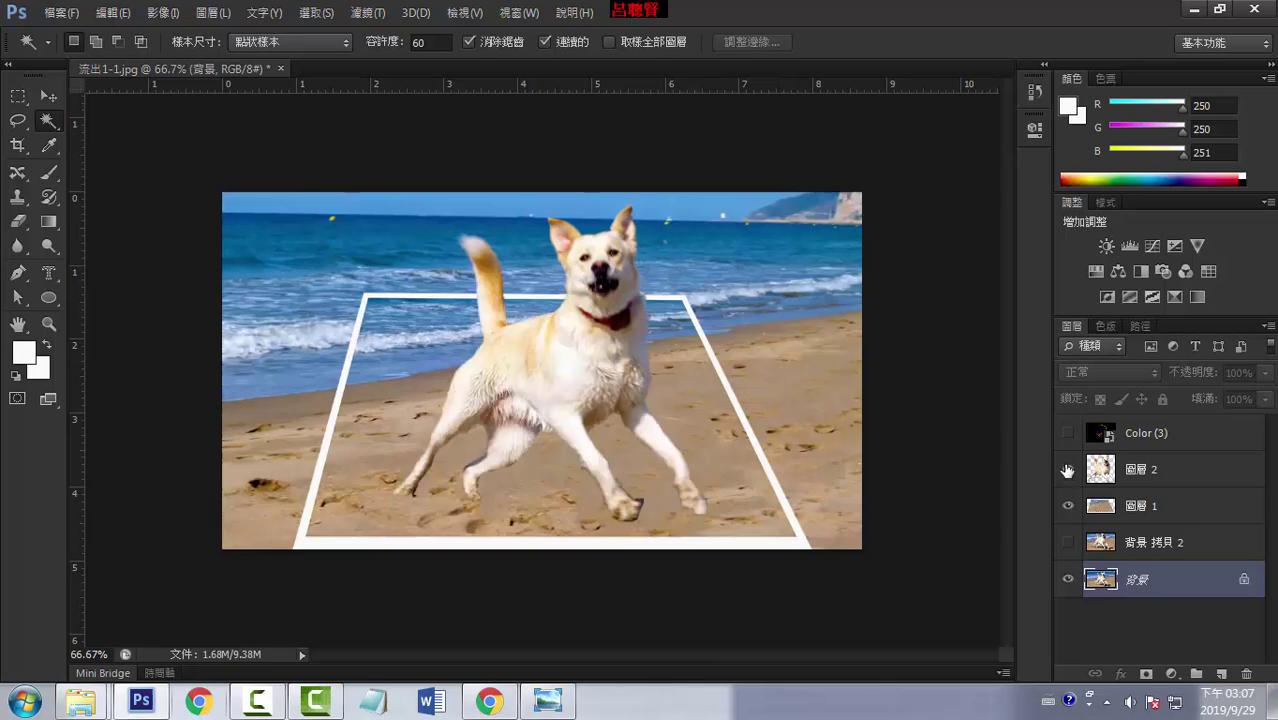
left_click(1069, 583)
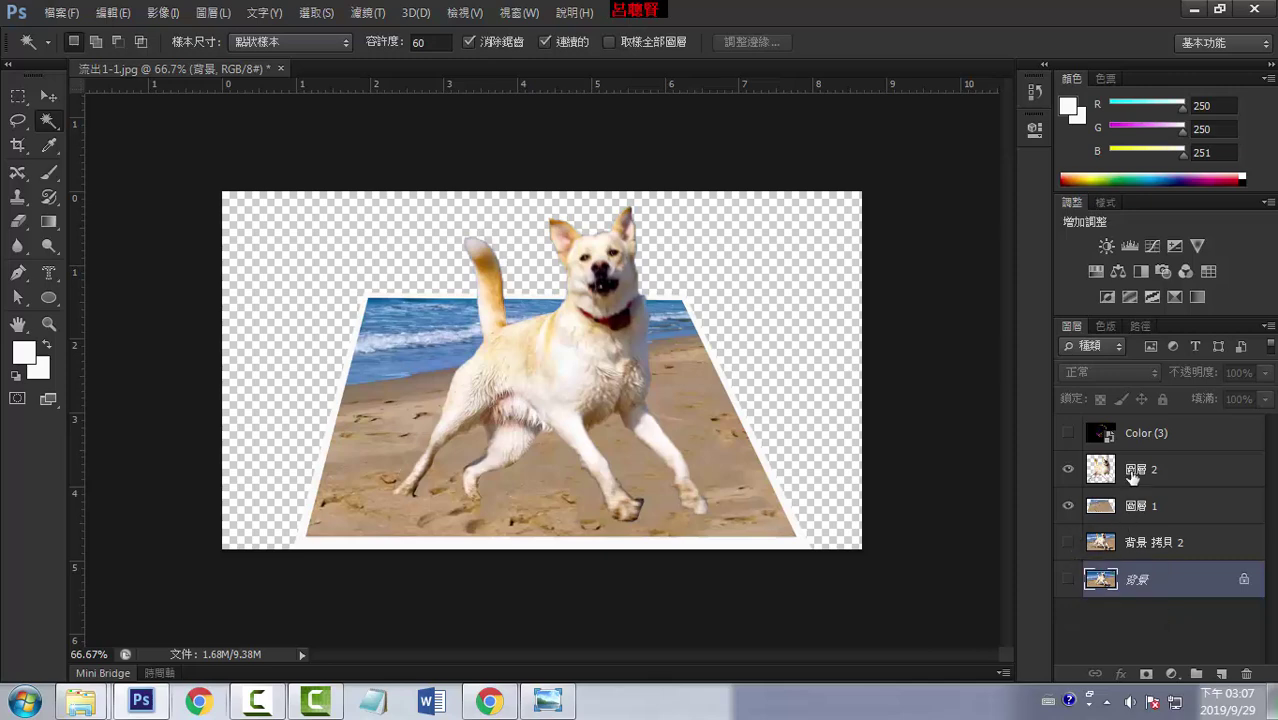
left_click(1067, 434)
Add empty layer 圖層 3 above 背景 拷貝 2 and choose the Gradient Tool
left_click(1148, 430)
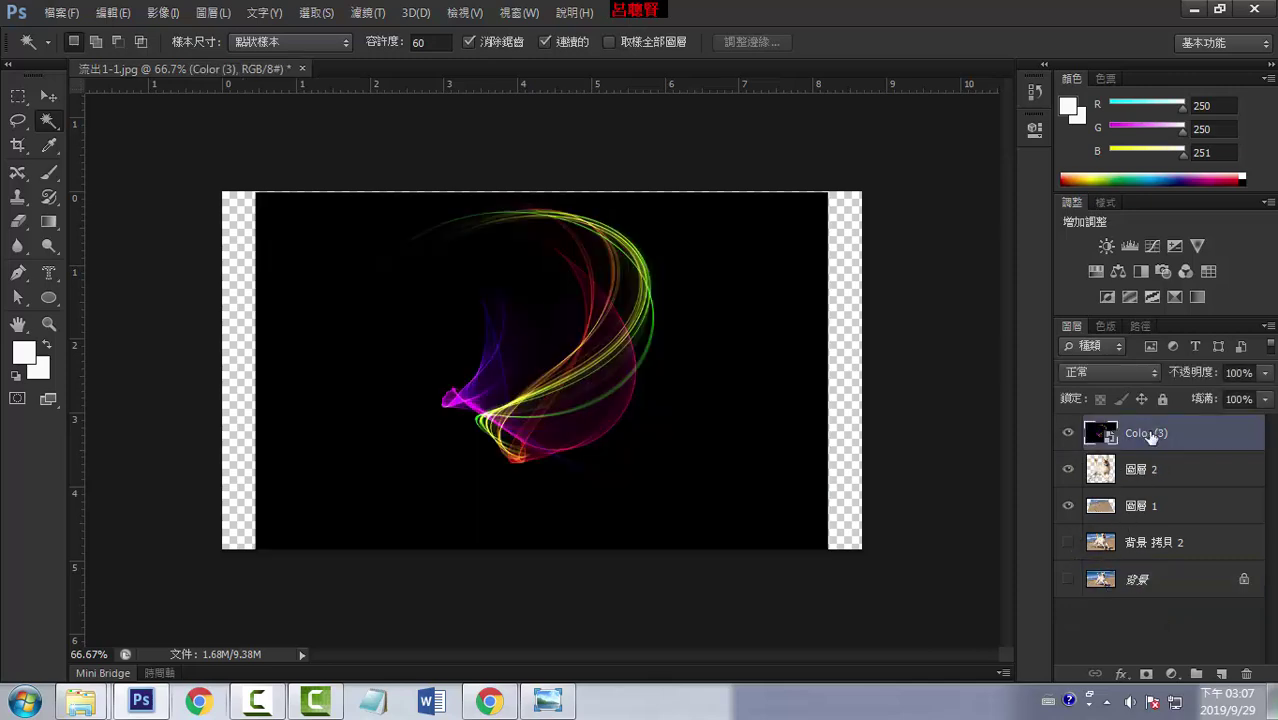
left_click(1176, 548)
left_click(1221, 674)
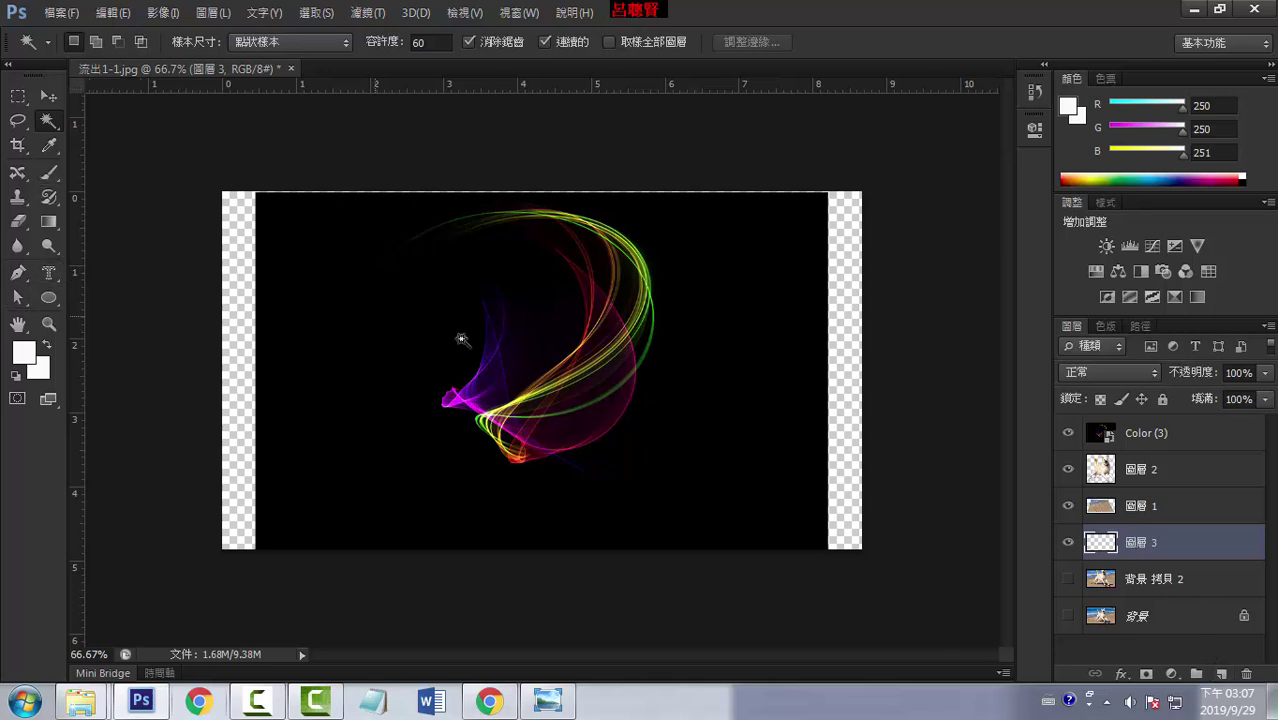
left_click(49, 224)
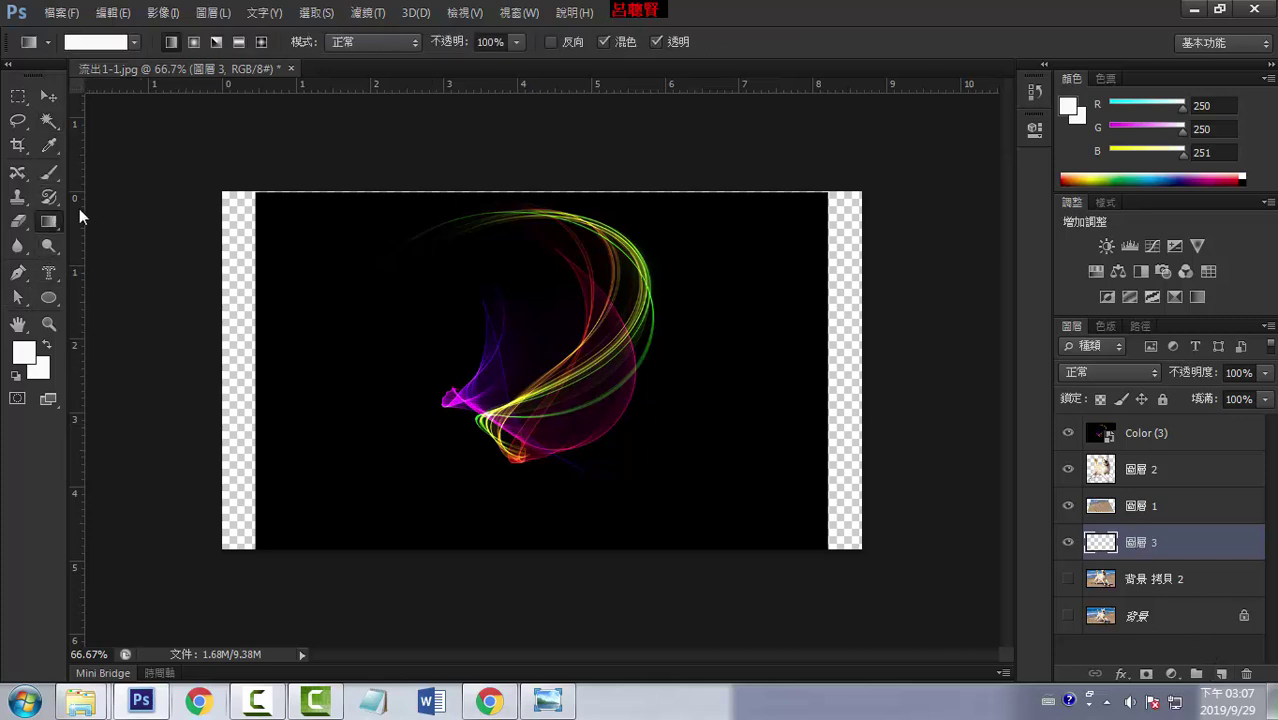
Download the Pixabay starry-sky photo sky-828648_1280.jpg at 1280×853
left_click(489, 700)
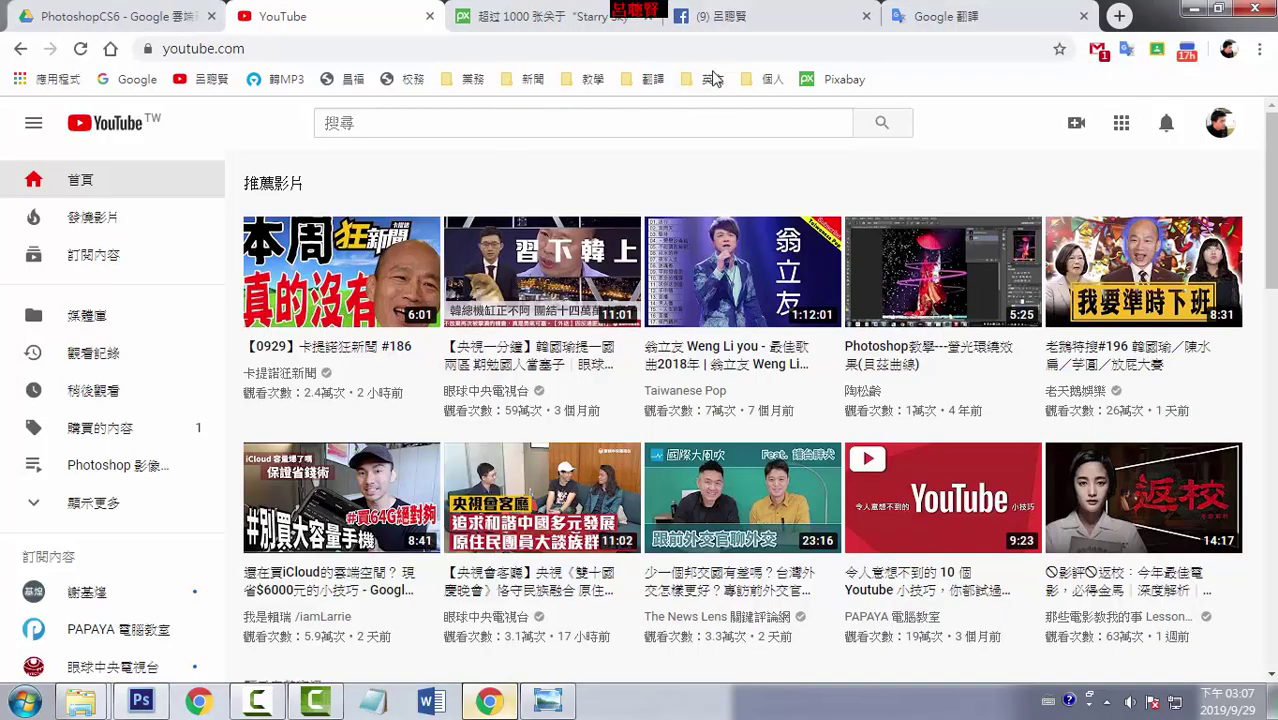
left_click(548, 20)
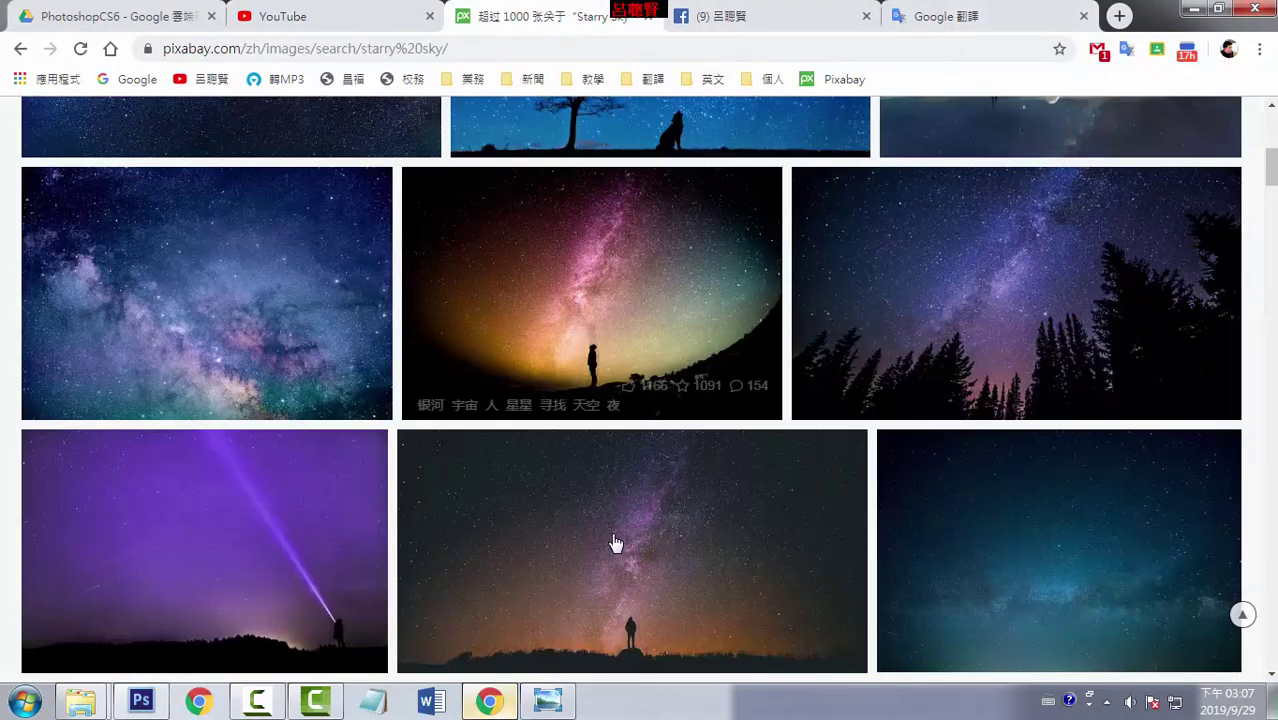
scroll(610, 525, "down", 3)
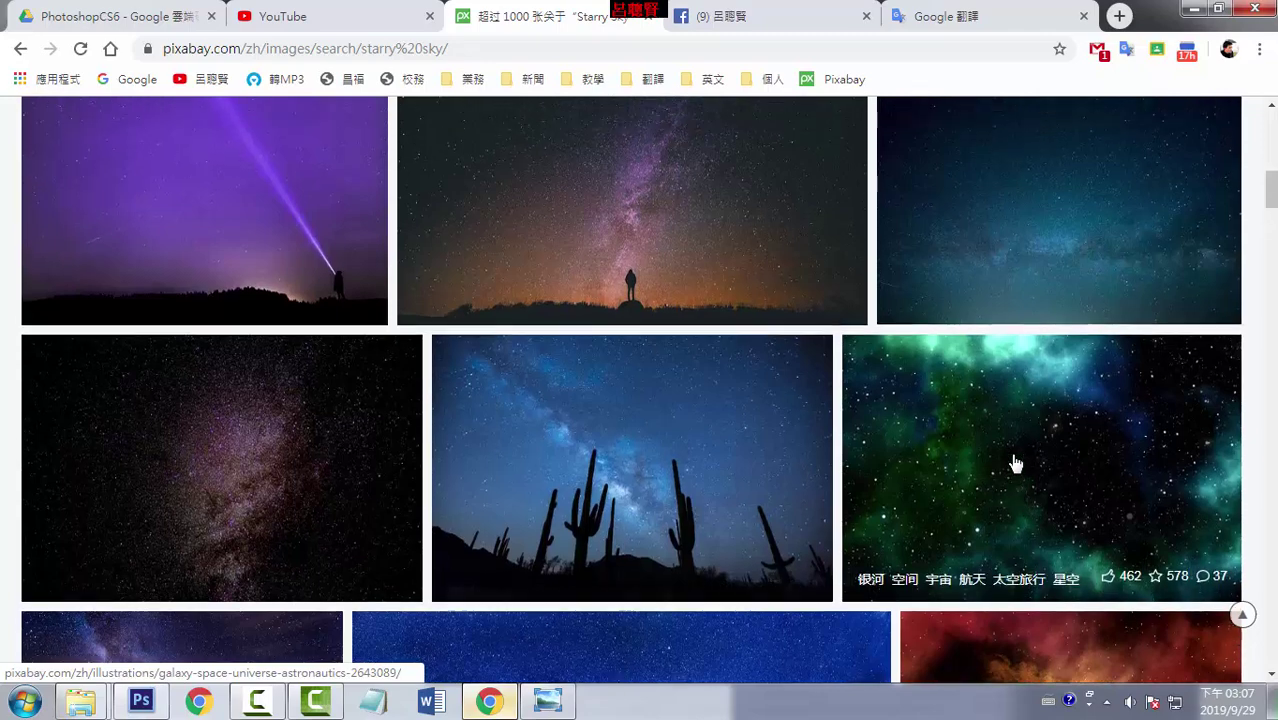
scroll(1015, 463, "up", 2)
left_click(1042, 441)
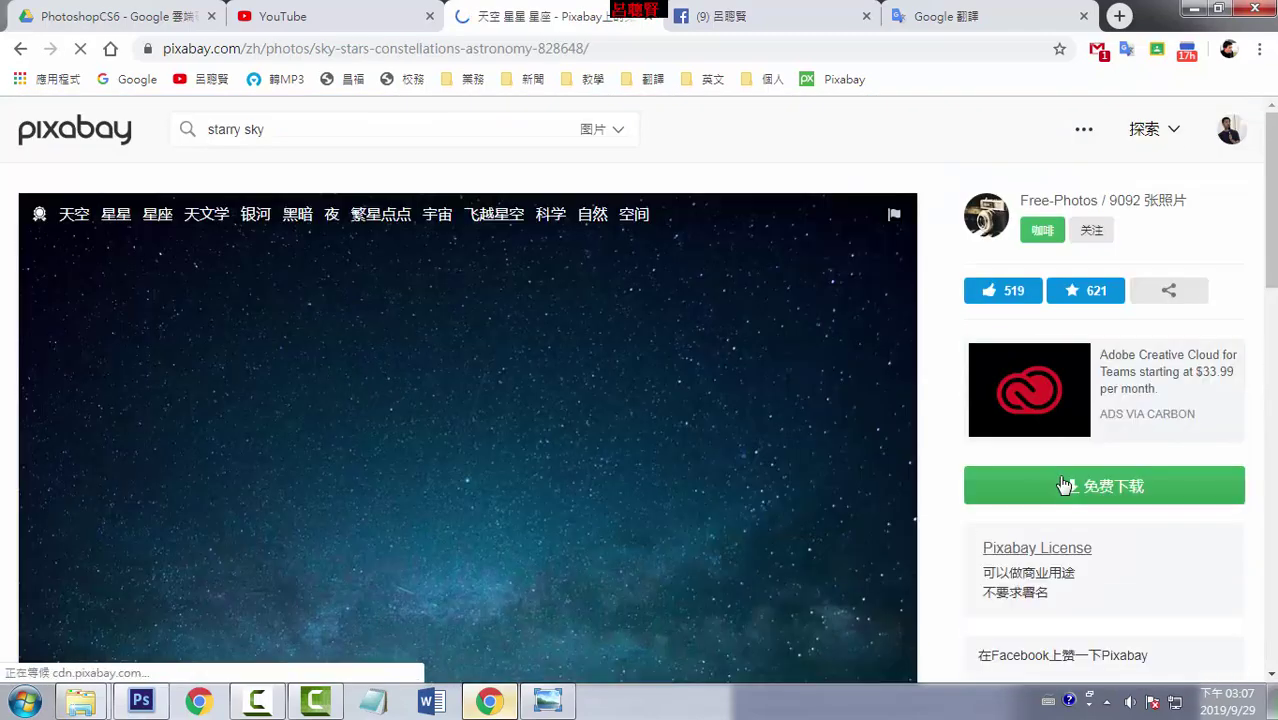
left_click(1066, 485)
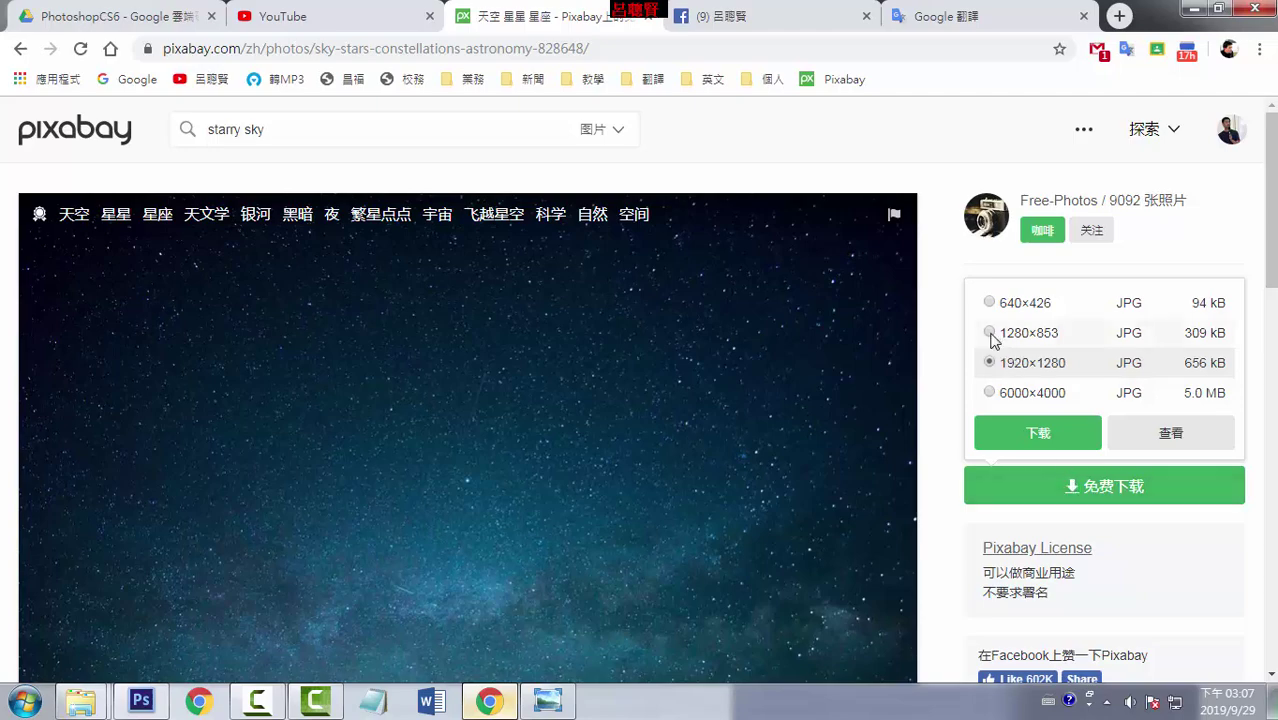
left_click(989, 333)
left_click(1028, 430)
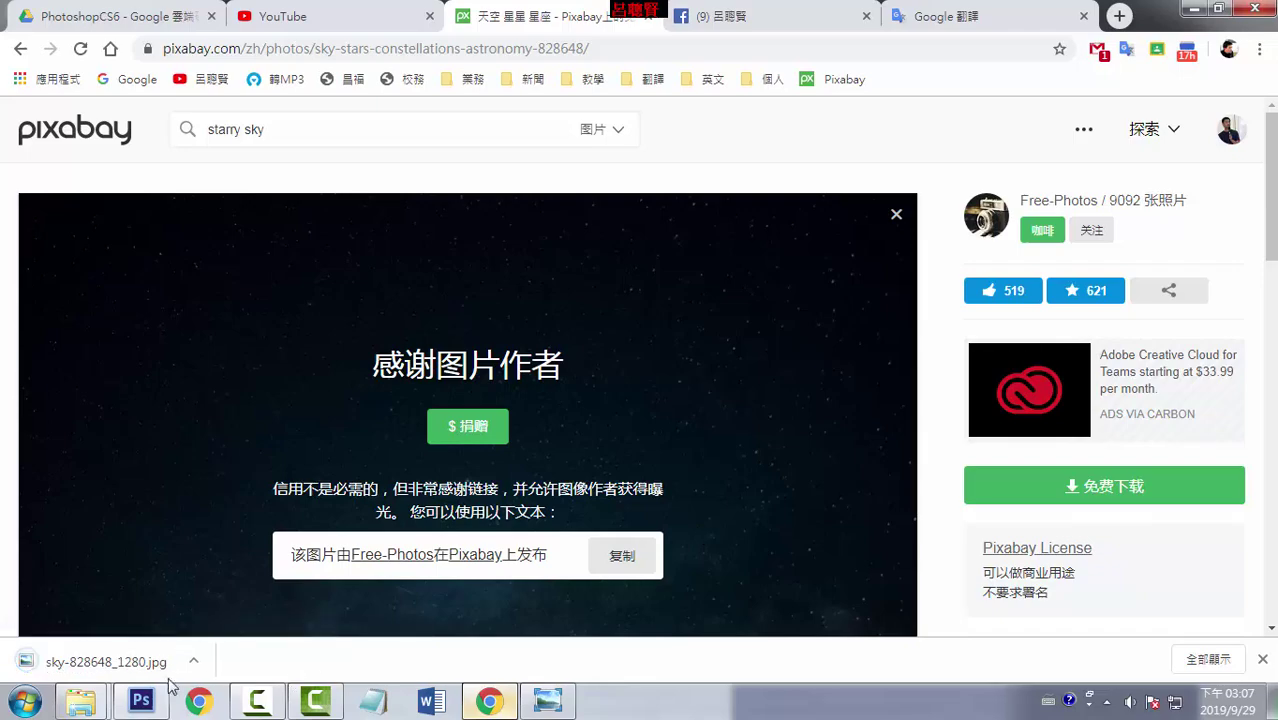
Place sky-828648_1280.jpg from Downloads, stretched to the canvas's left and right edges
left_click(141, 702)
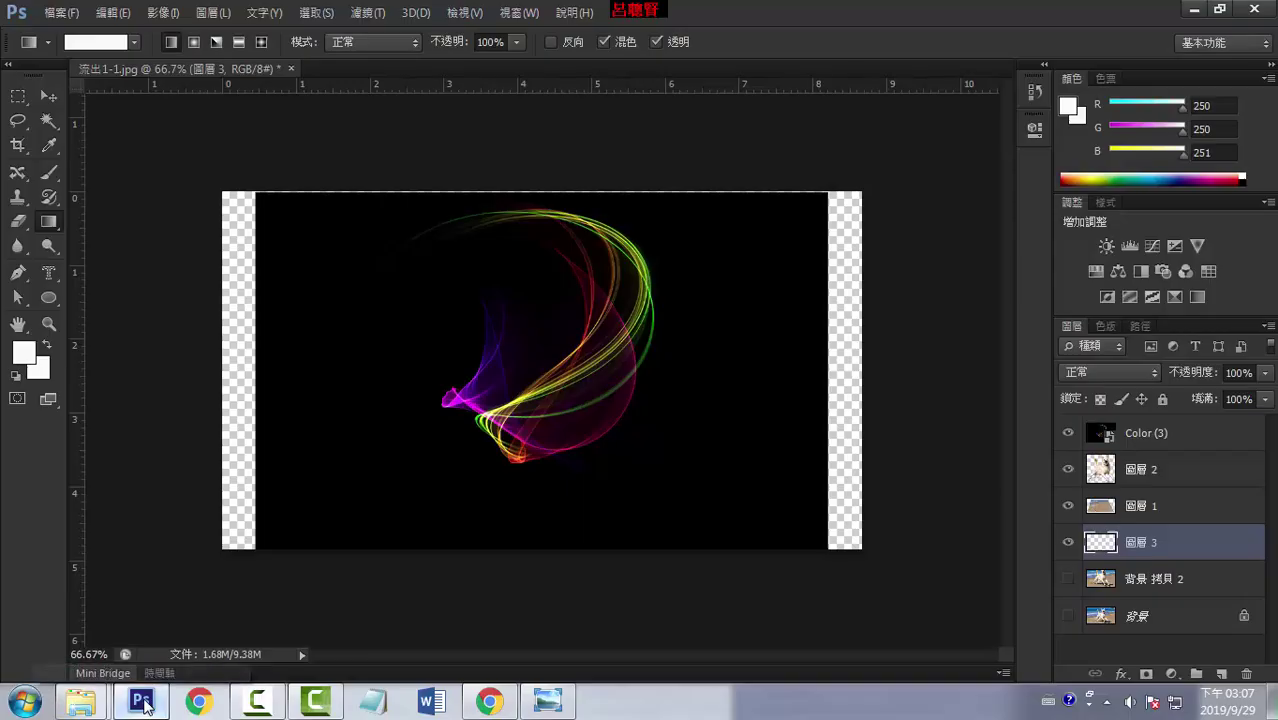
mouse_move(80, 701)
left_click(312, 625)
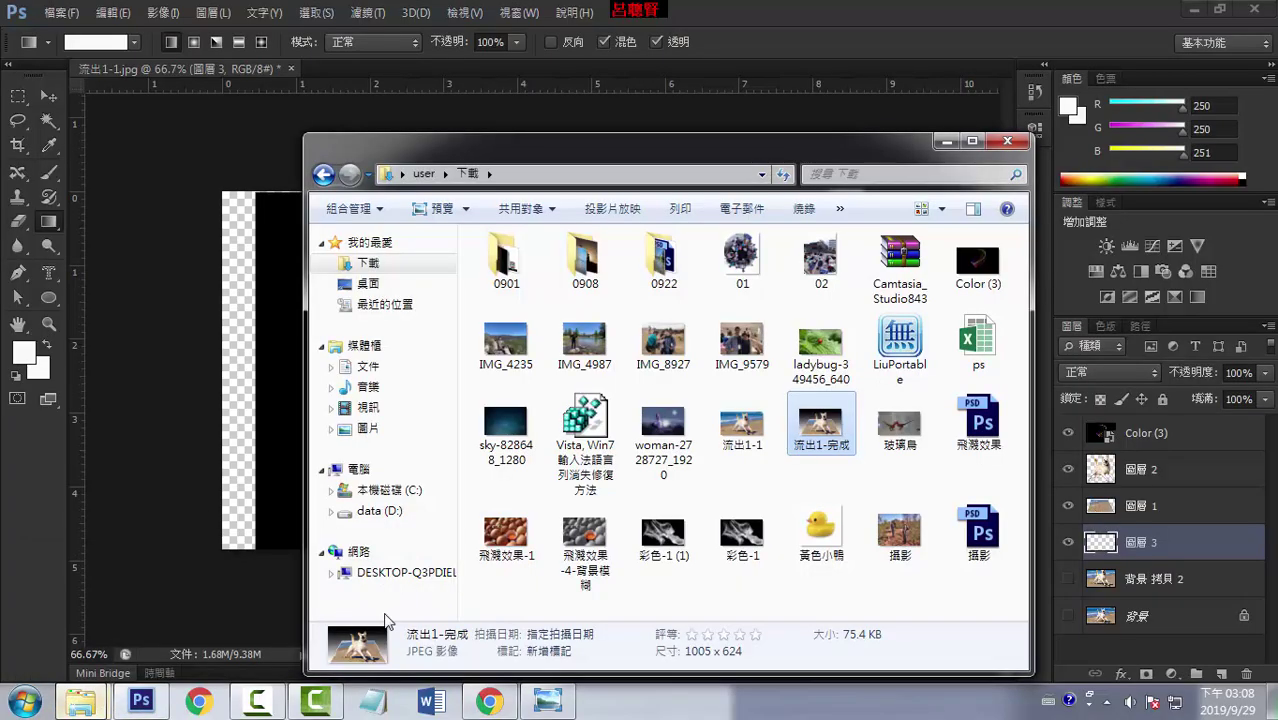
left_click_drag(505, 425, 275, 284)
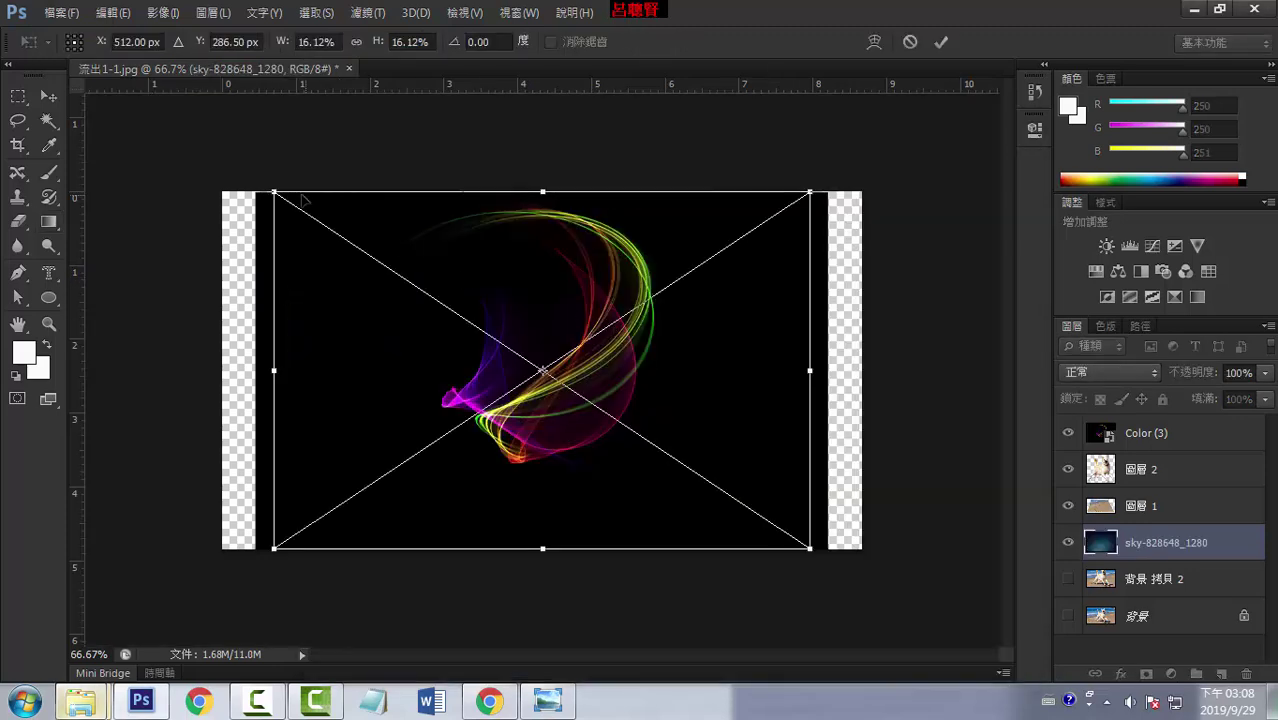
left_click_drag(275, 193, 222, 192)
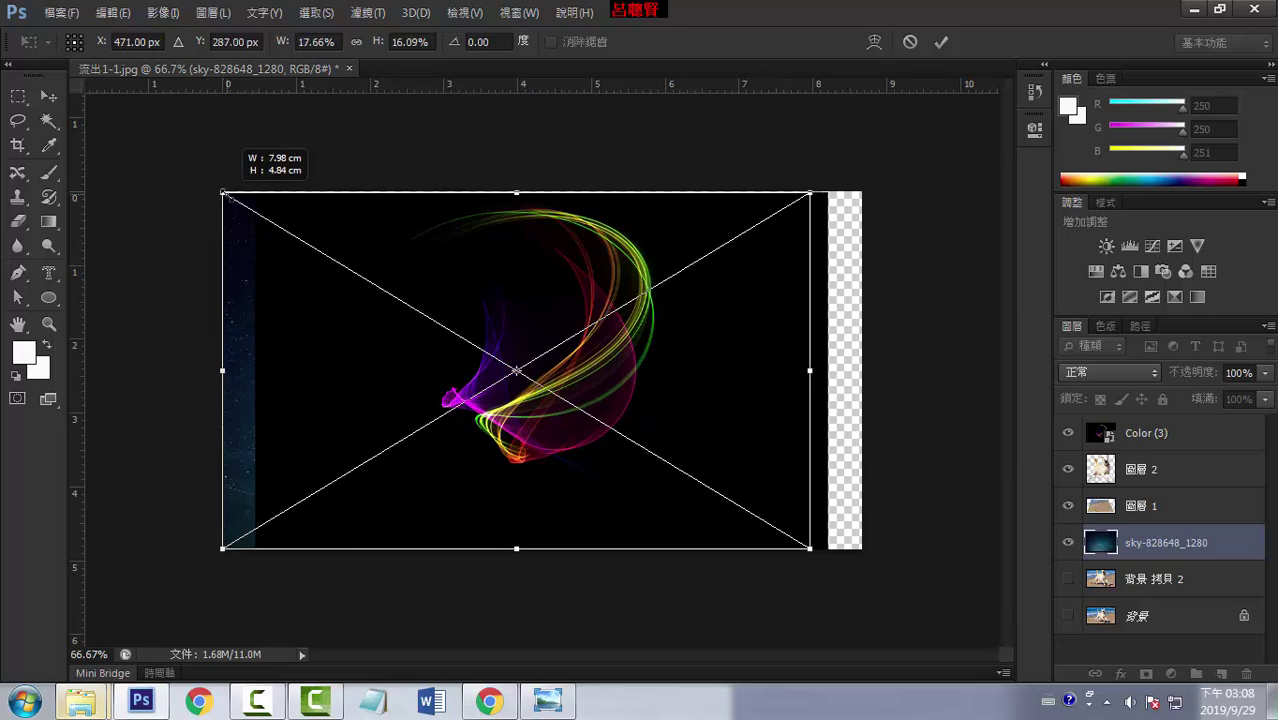
left_click_drag(808, 546, 861, 549)
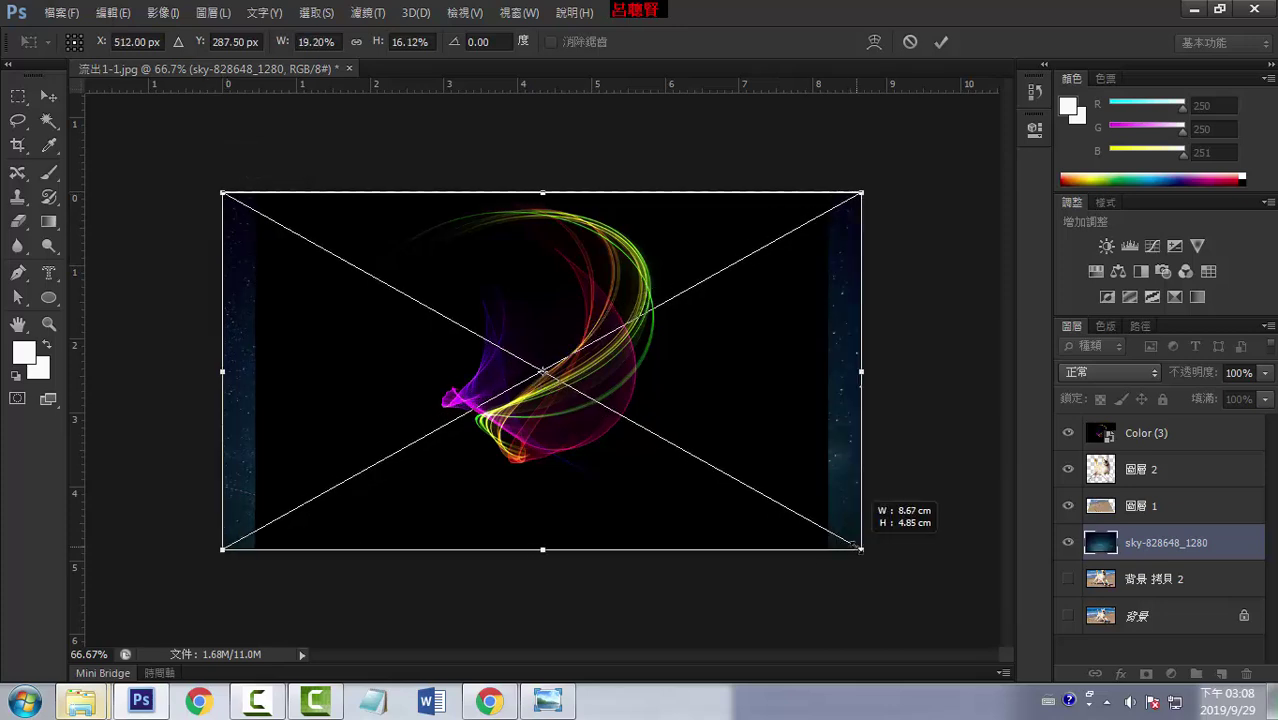
key("Return")
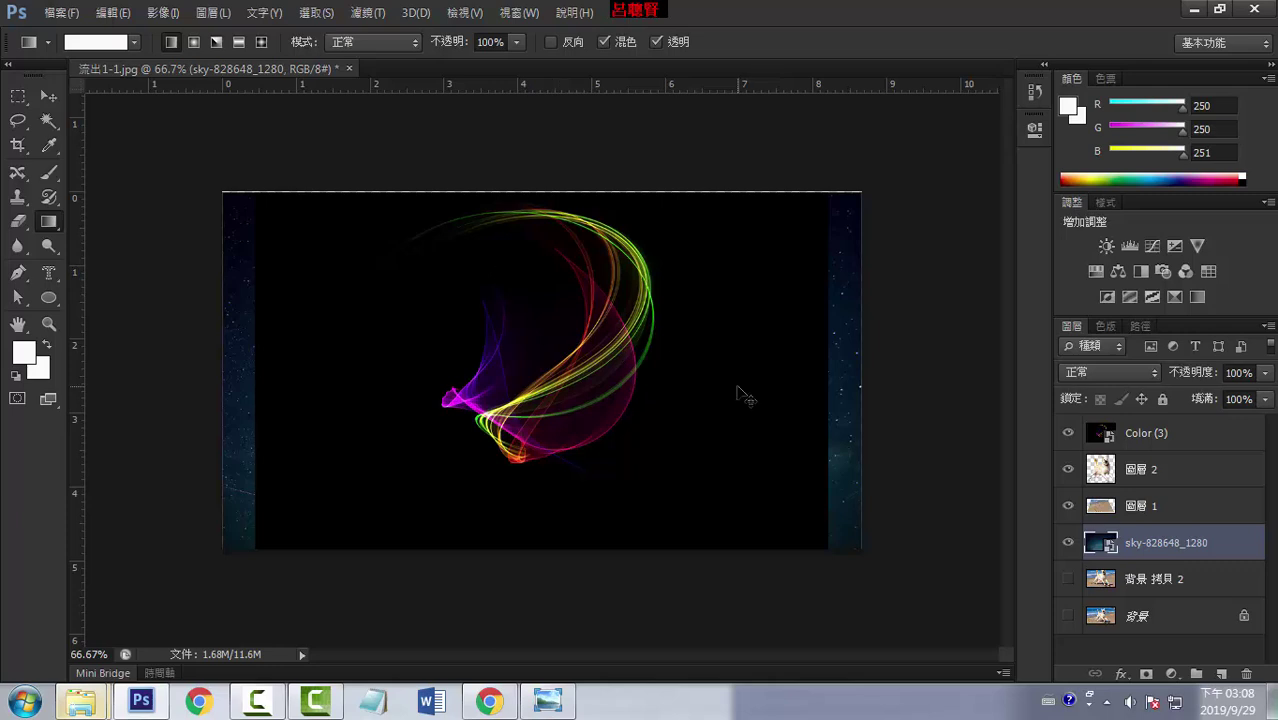
Extend the sky layer's top edge to the canvas top and reposition the layer
key("ctrl+t")
left_click_drag(543, 186, 543, 177)
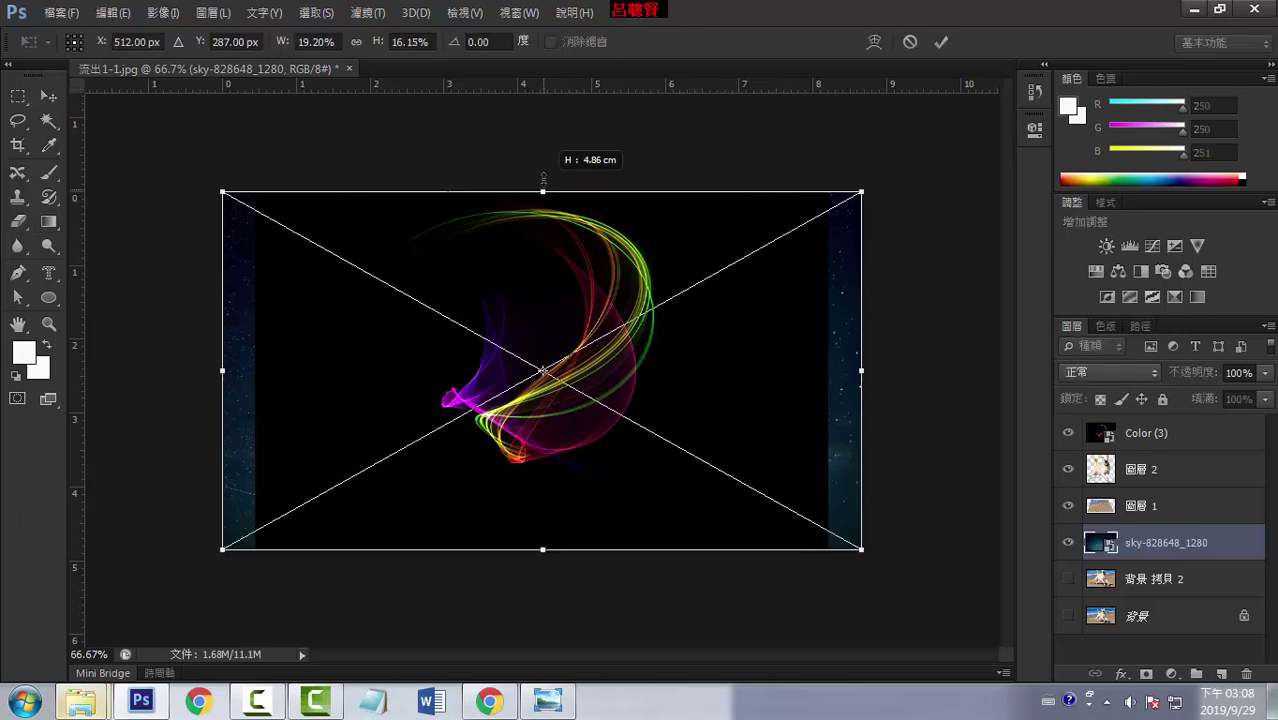
left_click(940, 42)
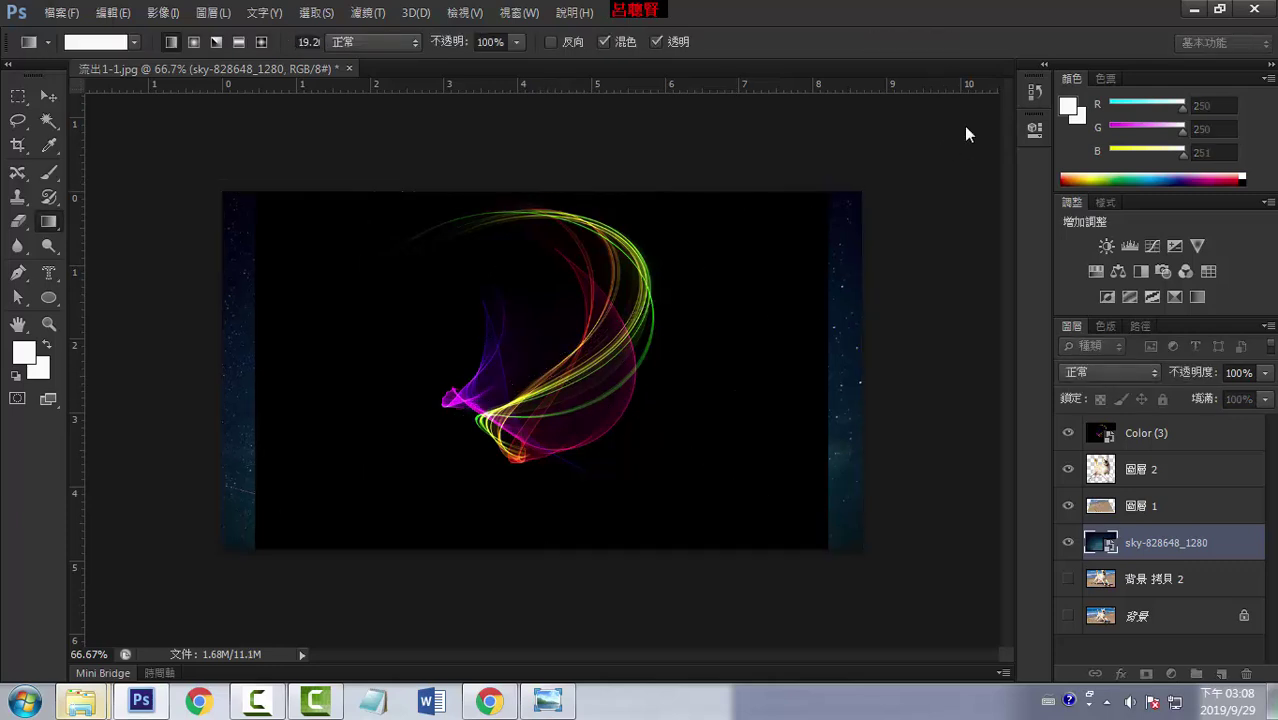
left_click_drag(1151, 548, 1146, 558)
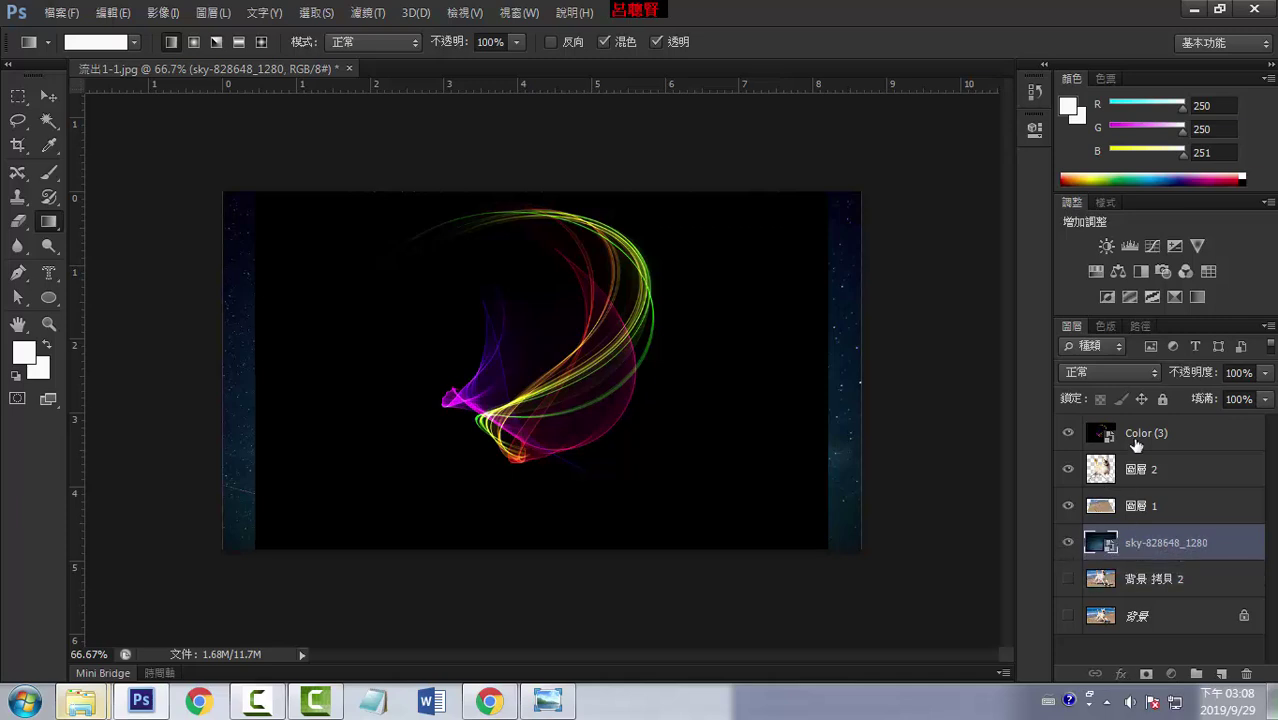
Set Color (3) to 濾色 (Screen) blend mode and shift the streak right
left_click(1133, 438)
left_click(1118, 373)
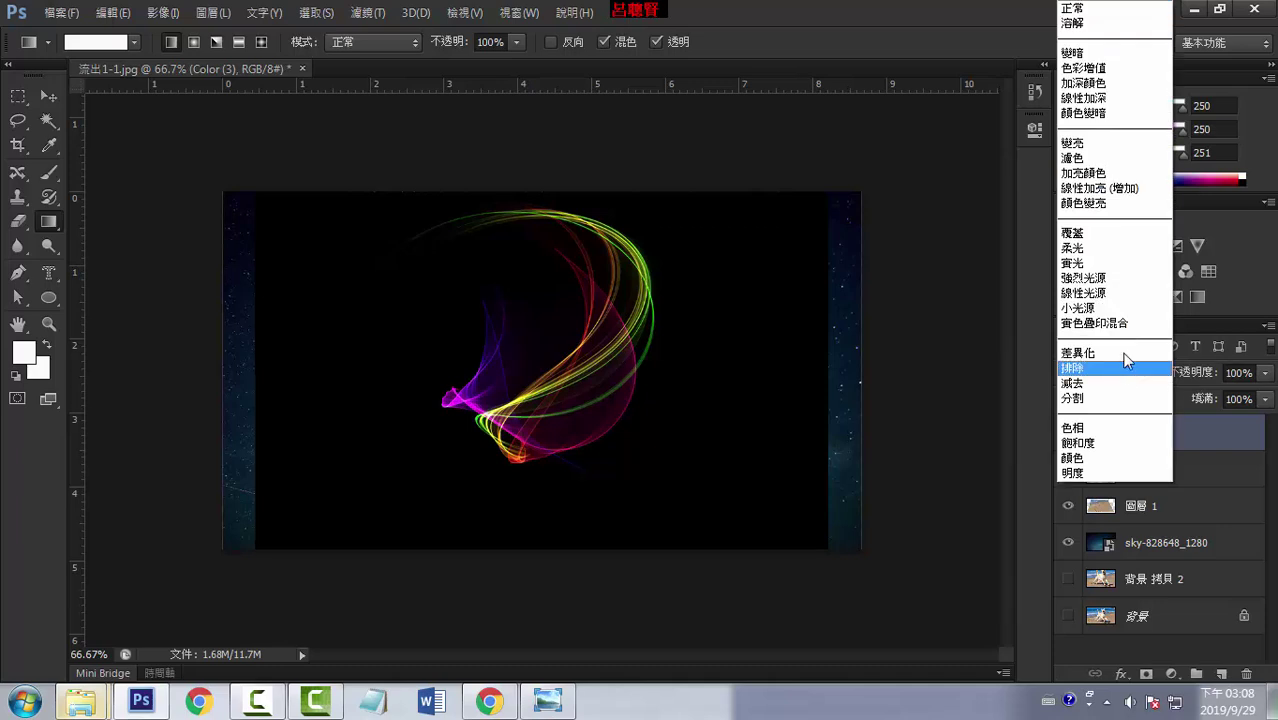
left_click(1072, 158)
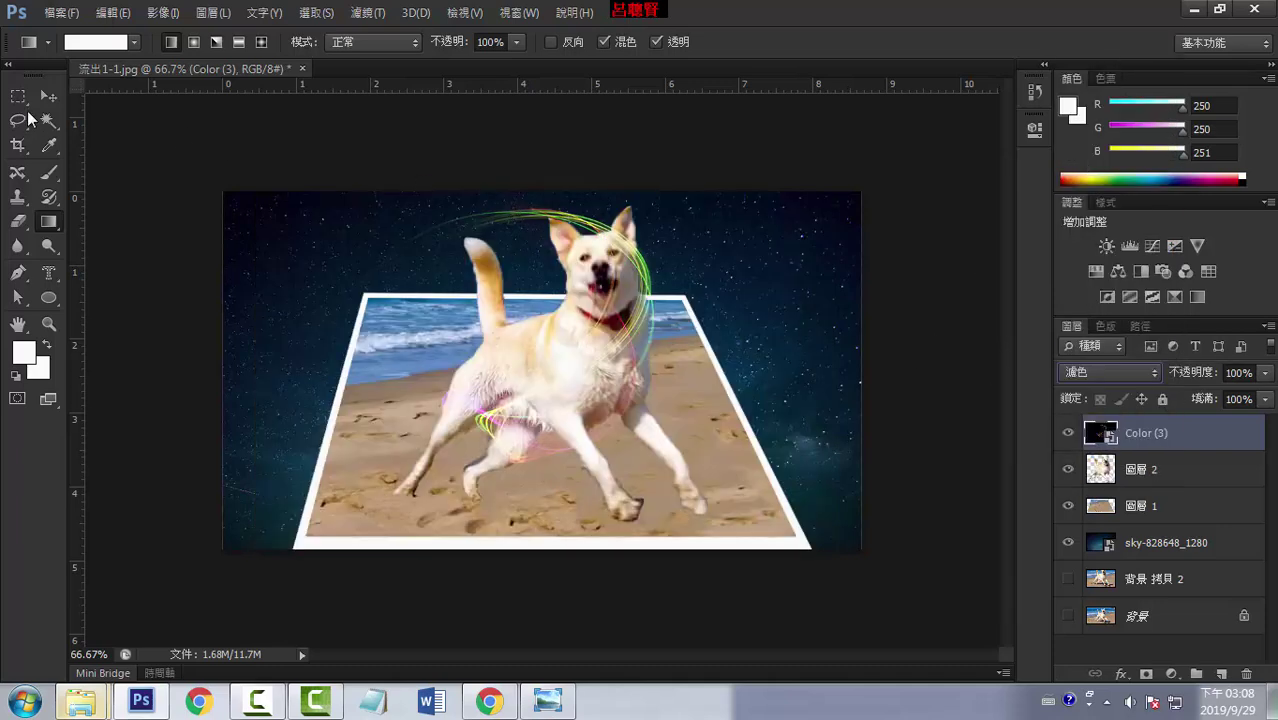
left_click(47, 95)
mouse_move(611, 392)
left_mouse_down()
mouse_move(785, 383)
mouse_move(768, 313)
left_mouse_up()
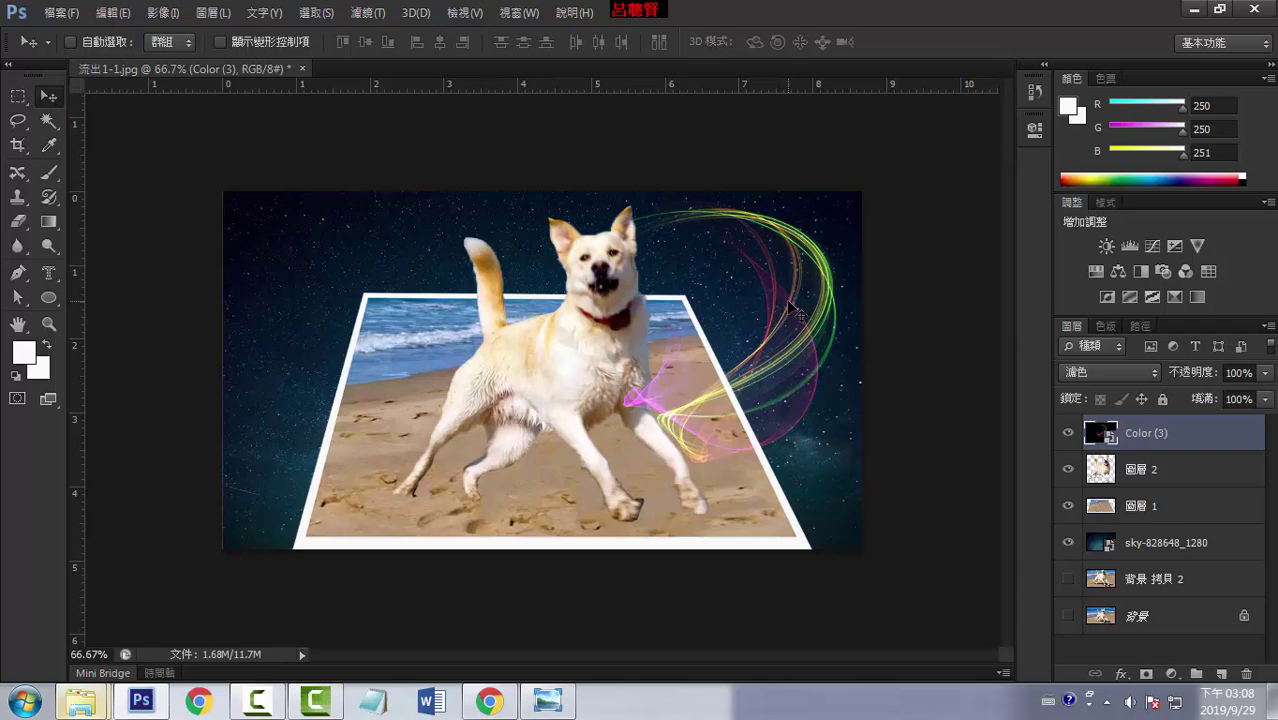
key("ctrl+t")
Rotate the Color (3) light streak about -45° and shift it up and right
left_click_drag(427, 176, 504, 427)
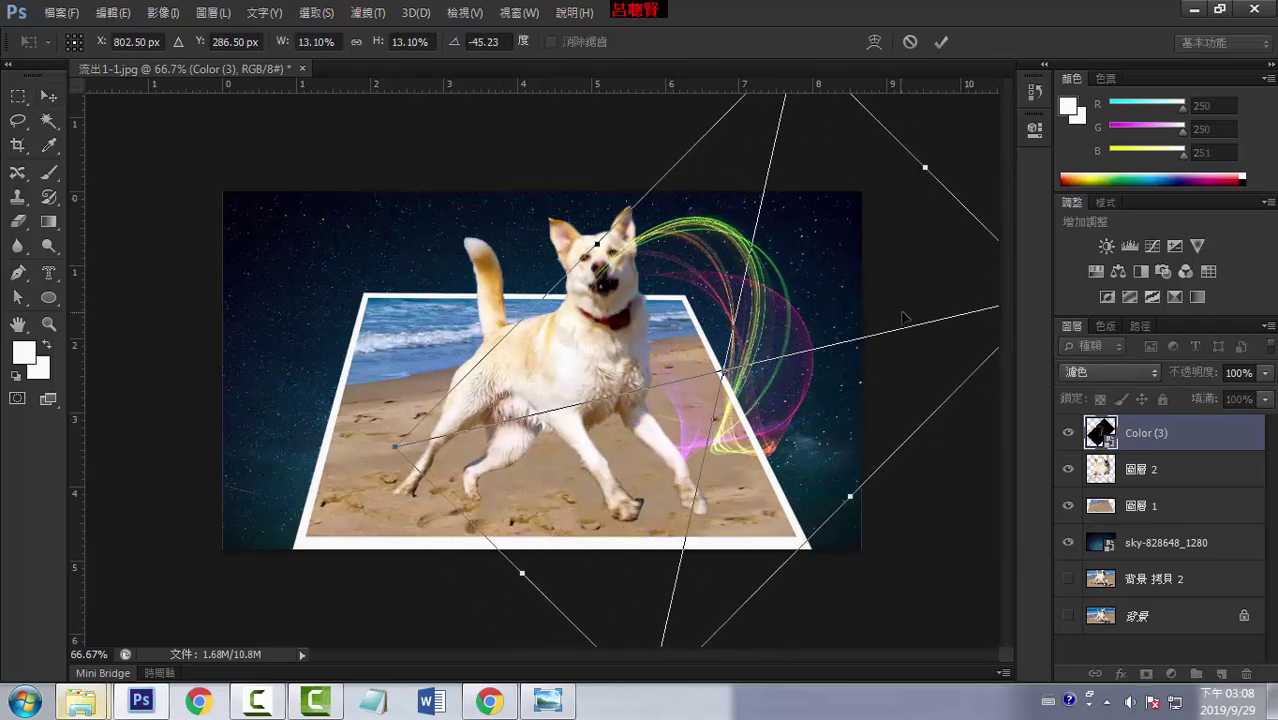
left_click_drag(800, 306, 760, 355)
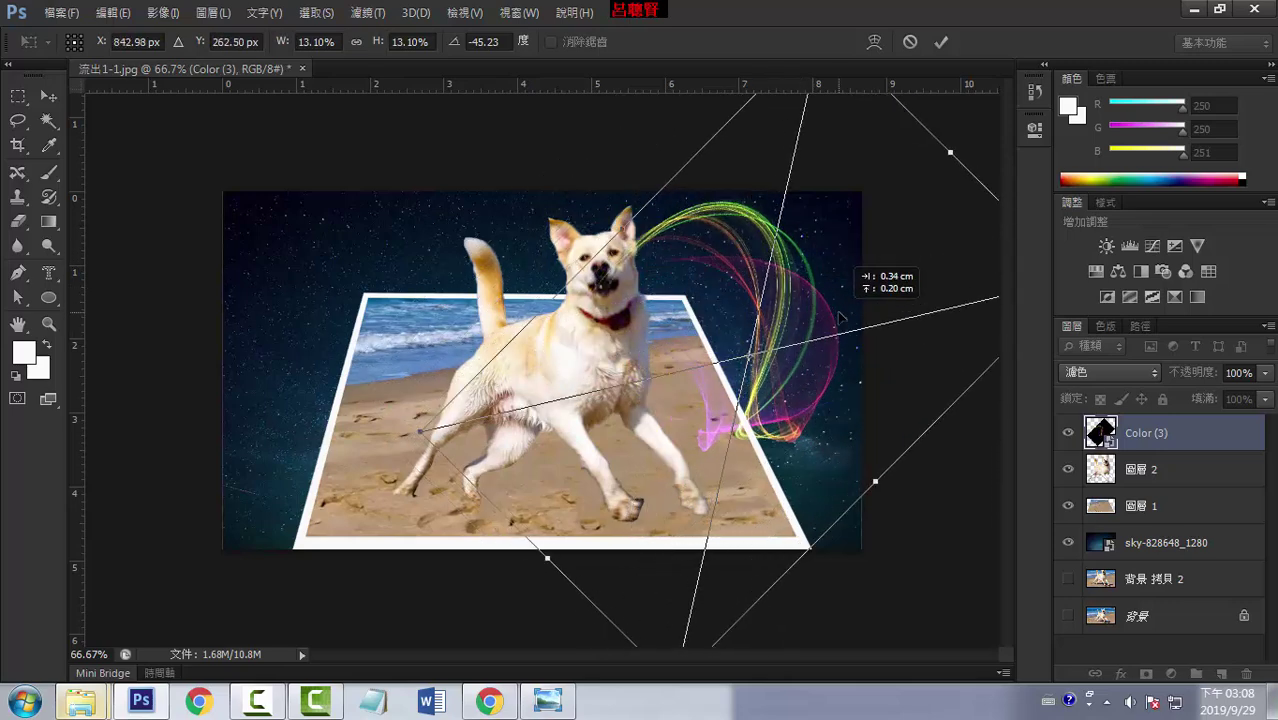
left_click(940, 43)
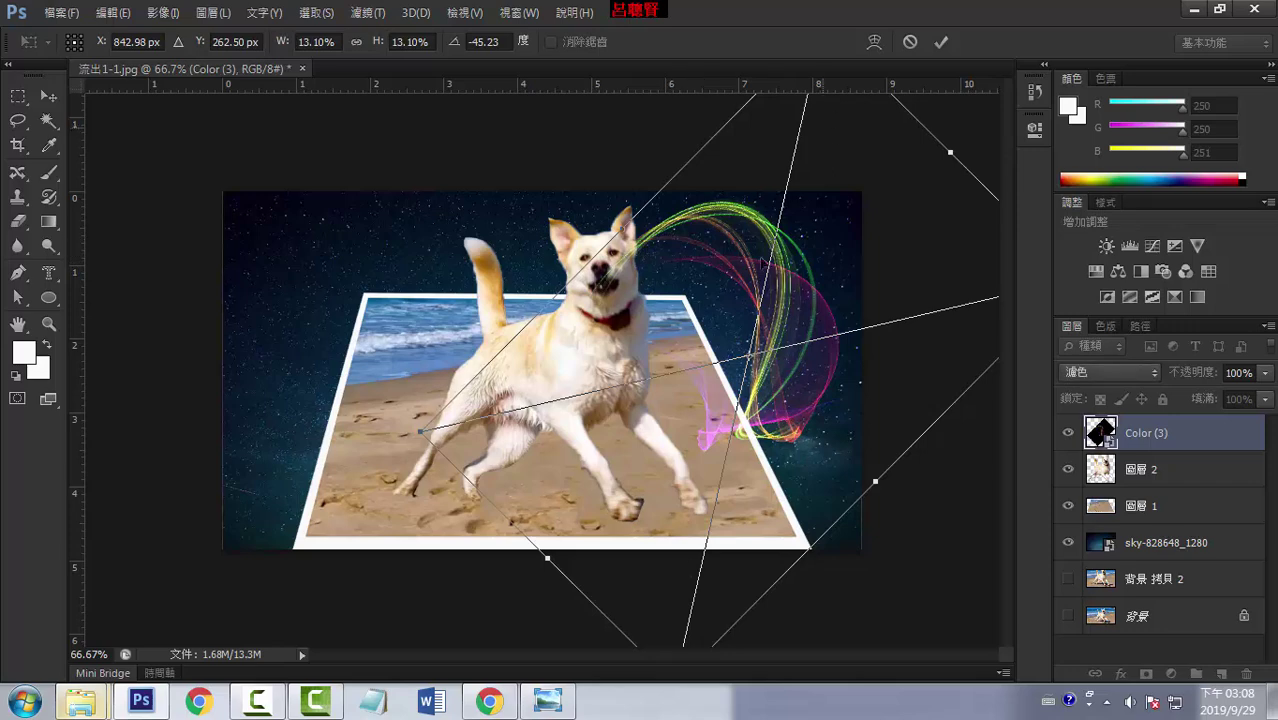
Shrink the streak into a small arc and place it beside the dog's head
left_click_drag(421, 438, 585, 311)
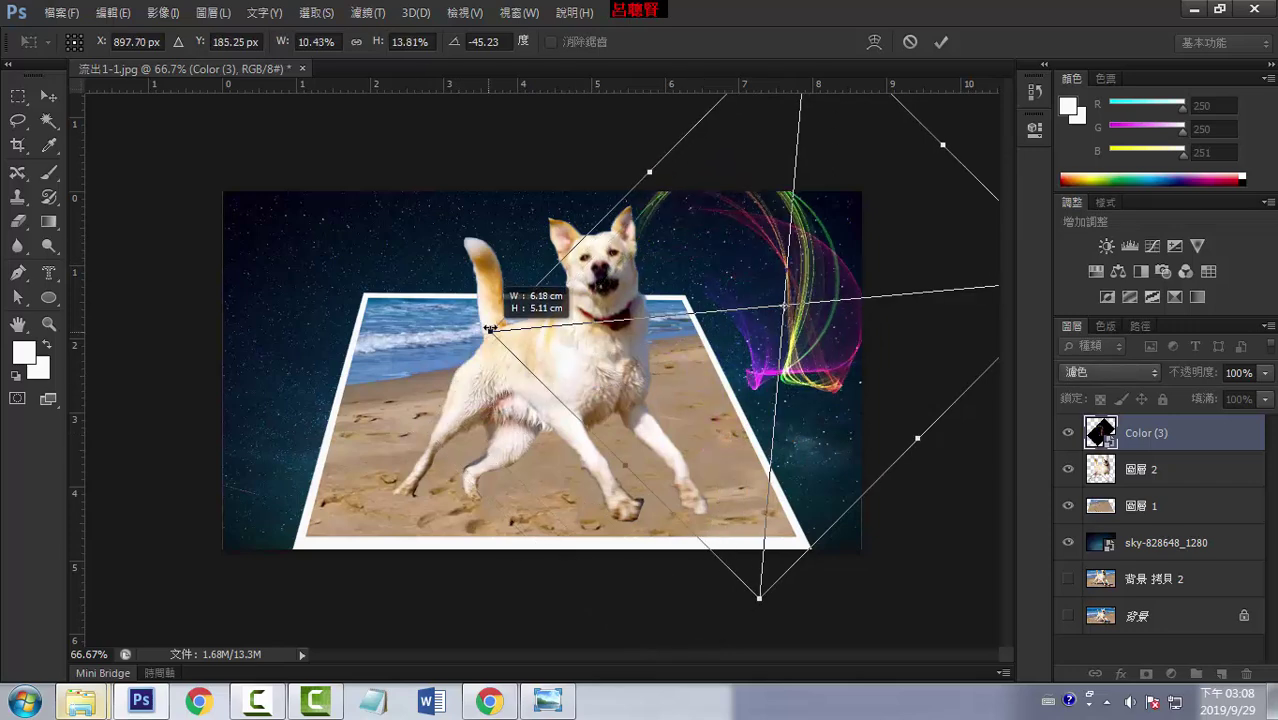
left_click_drag(808, 268, 731, 326)
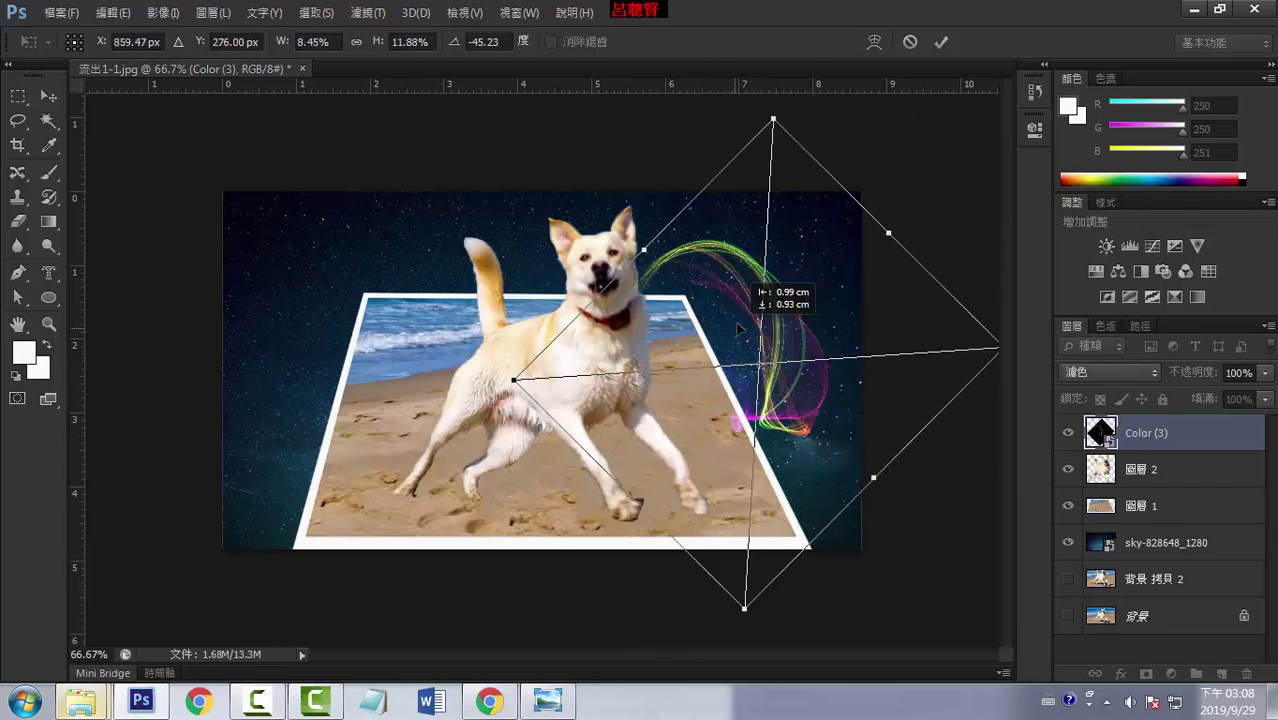
left_click_drag(747, 596, 760, 400)
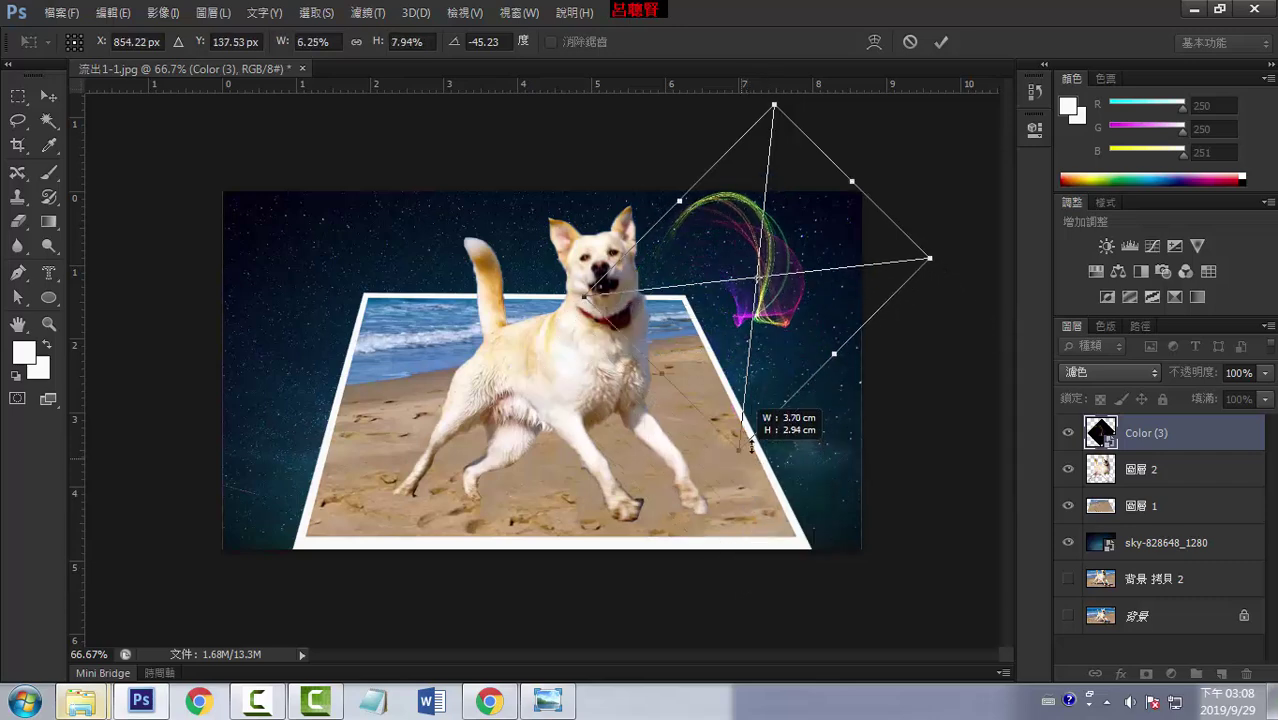
left_click_drag(770, 273, 781, 323)
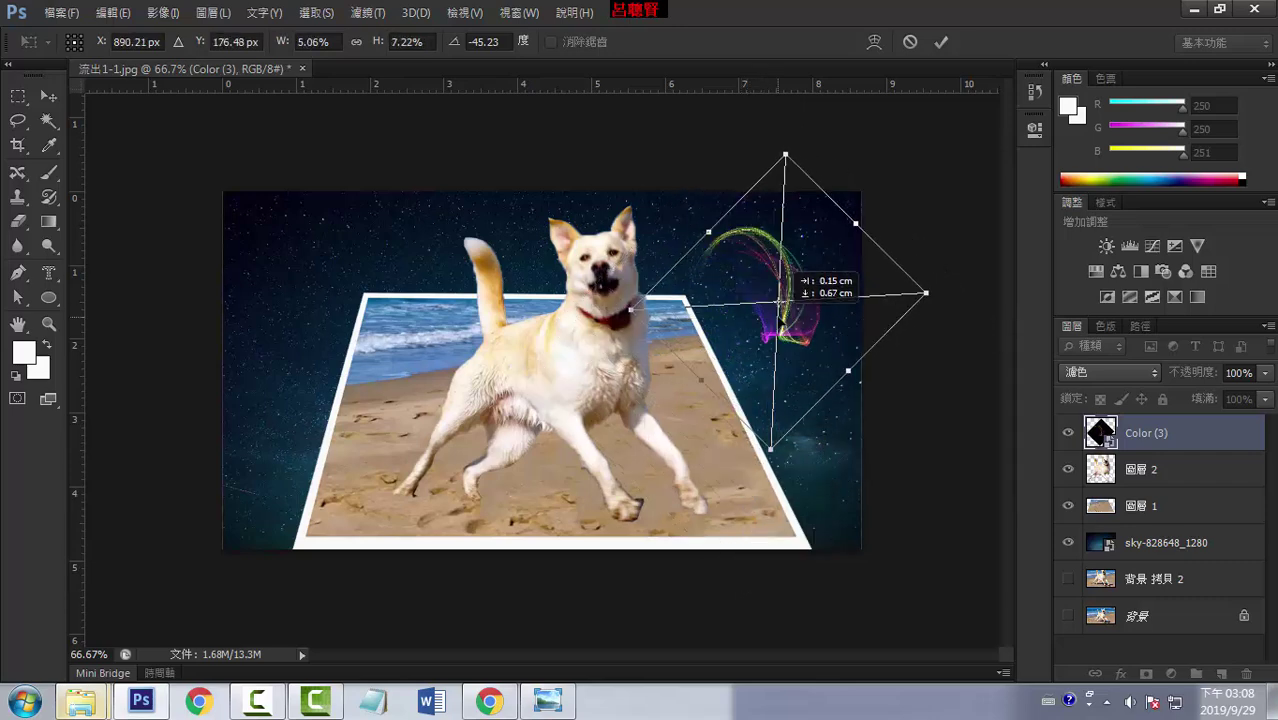
left_click(940, 42)
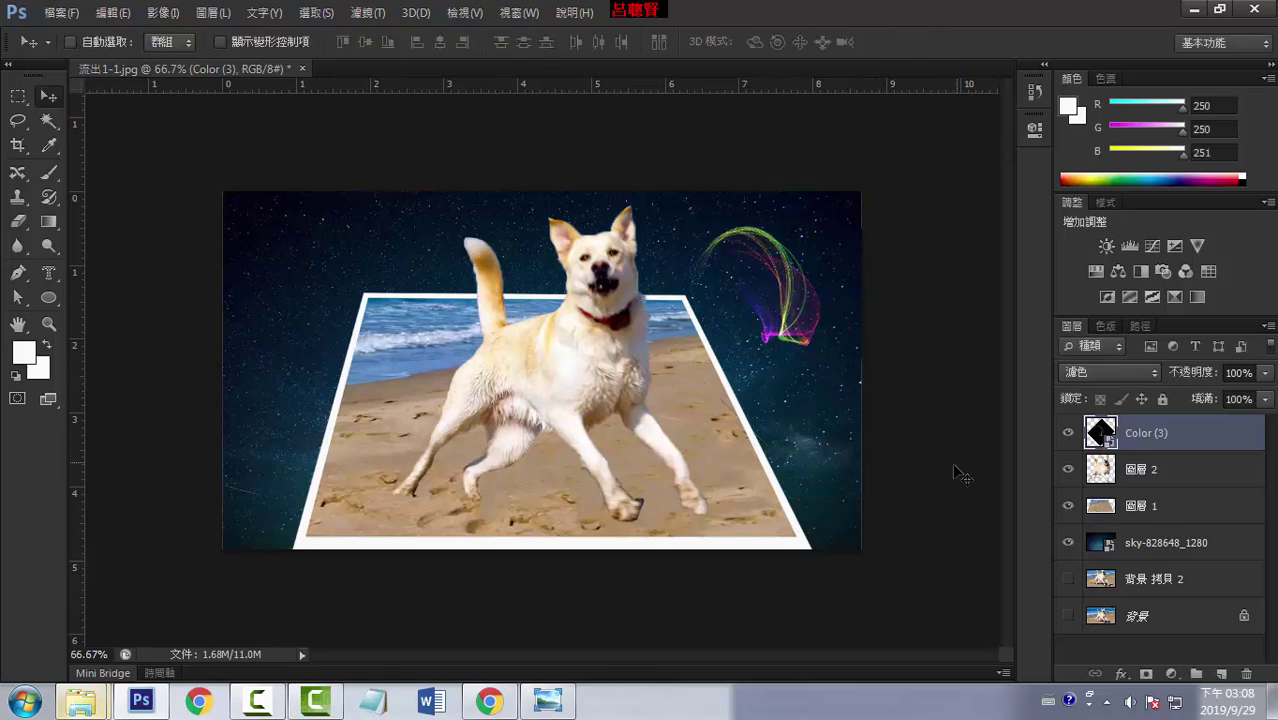
left_click(1068, 544)
left_click(1066, 580)
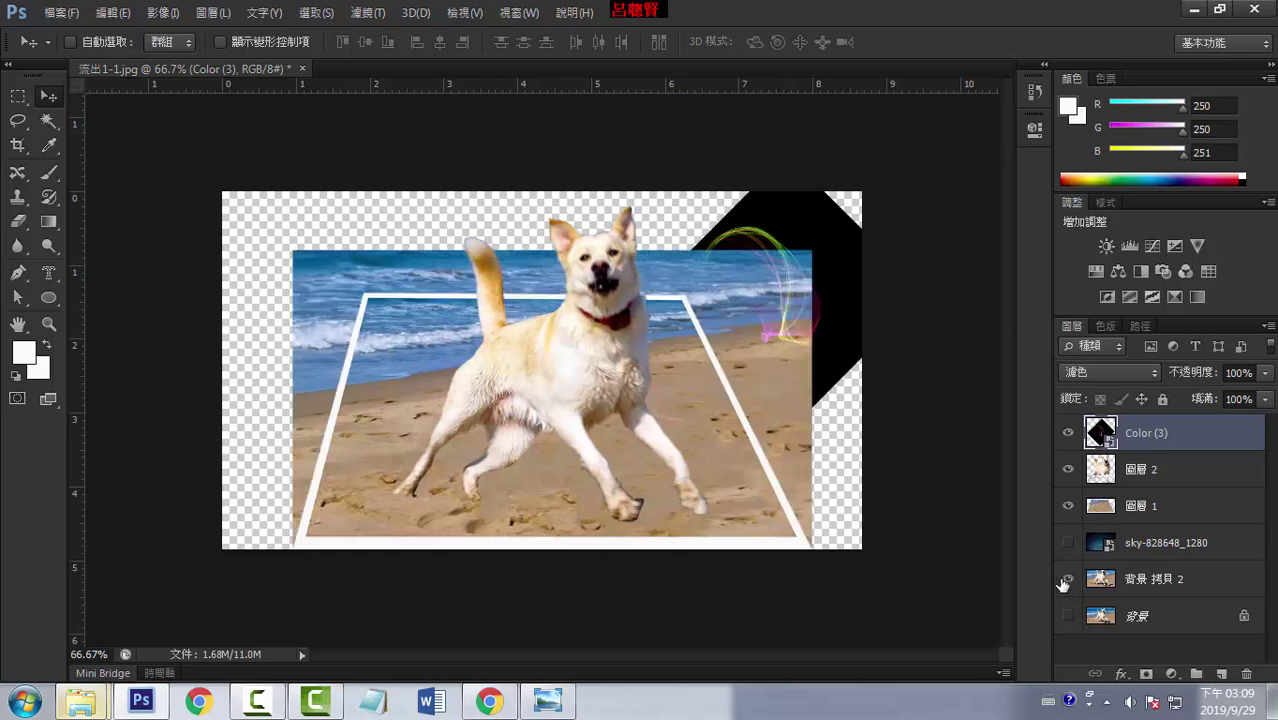
left_click(1138, 582)
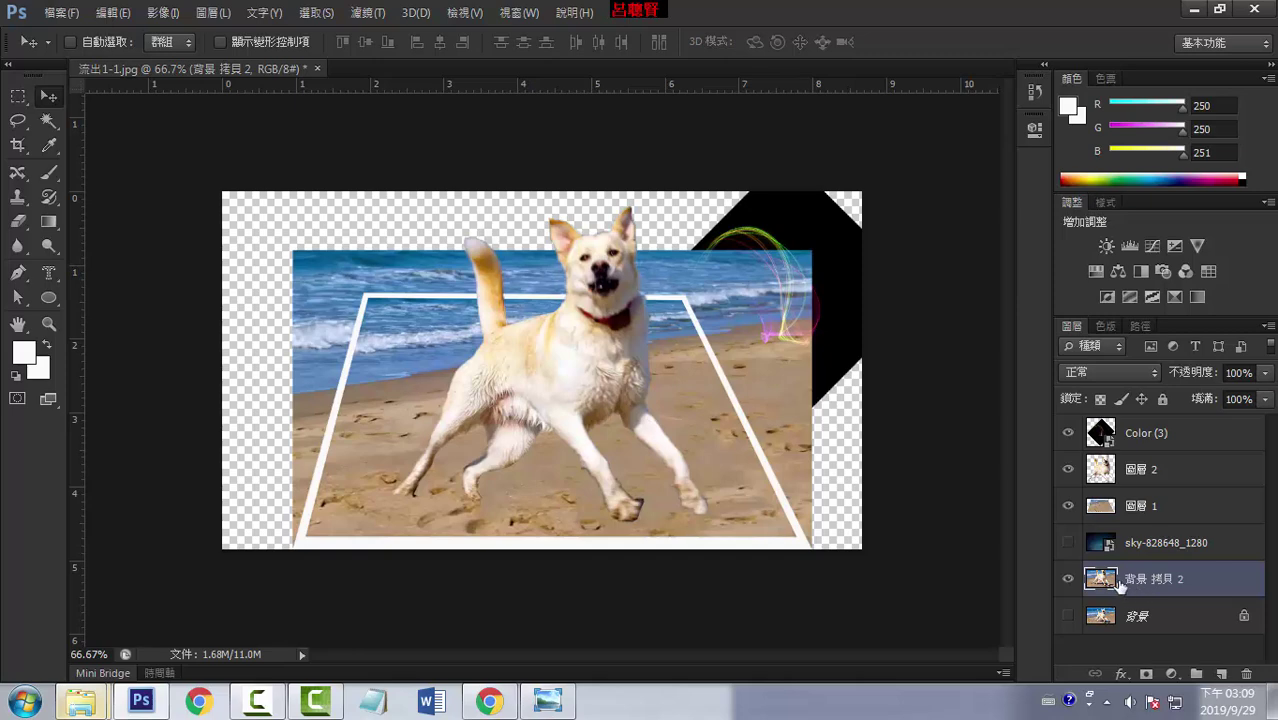
left_click(1219, 672)
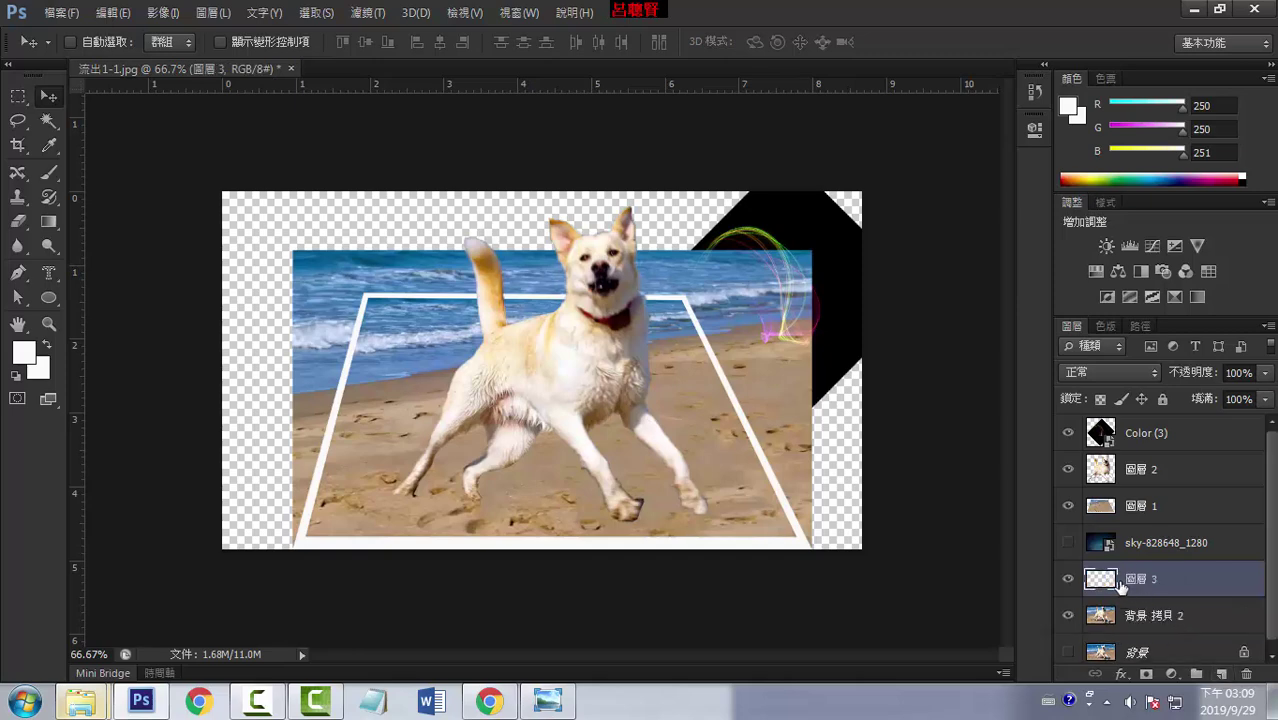
left_click(1068, 616)
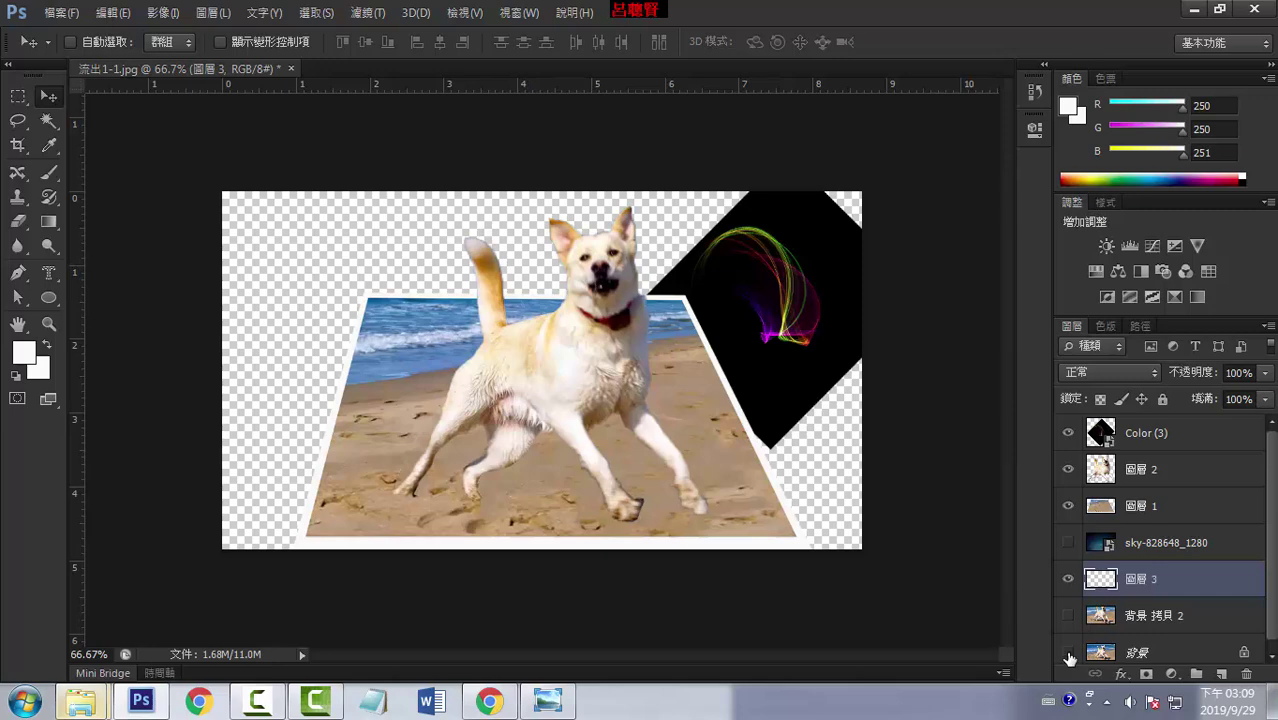
left_click(1067, 543)
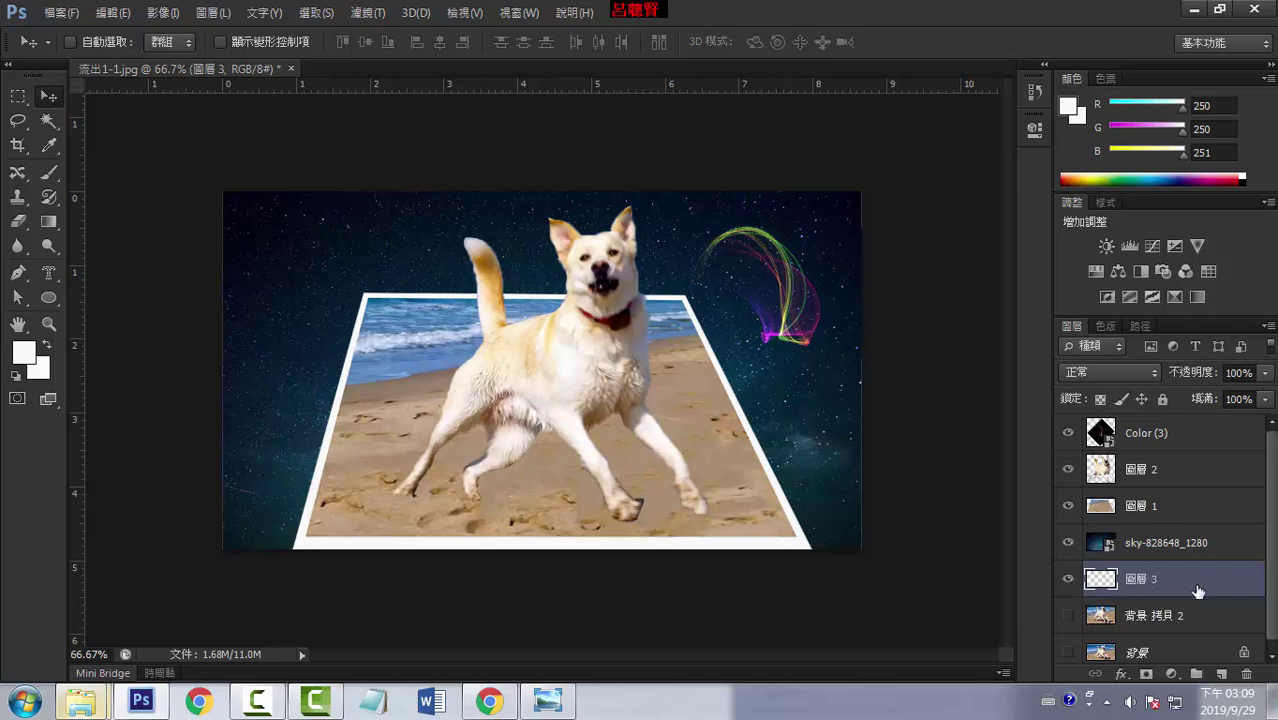
left_click(1246, 675)
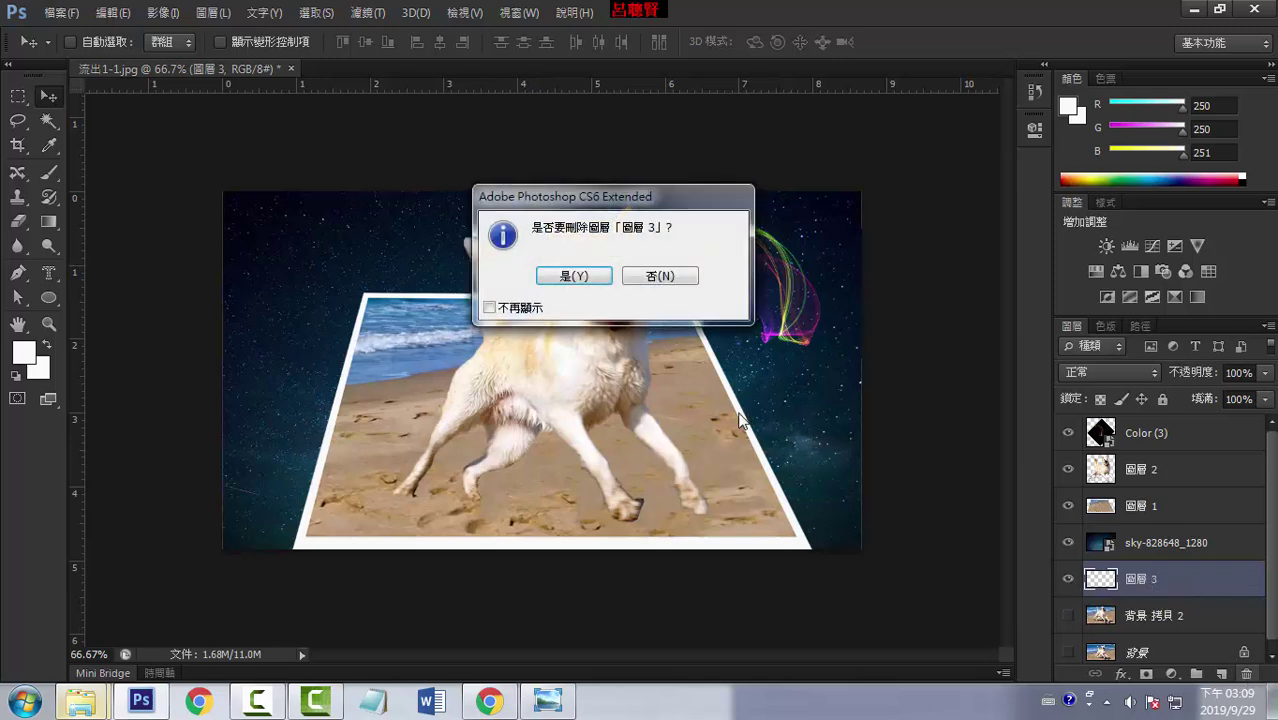
left_click(588, 283)
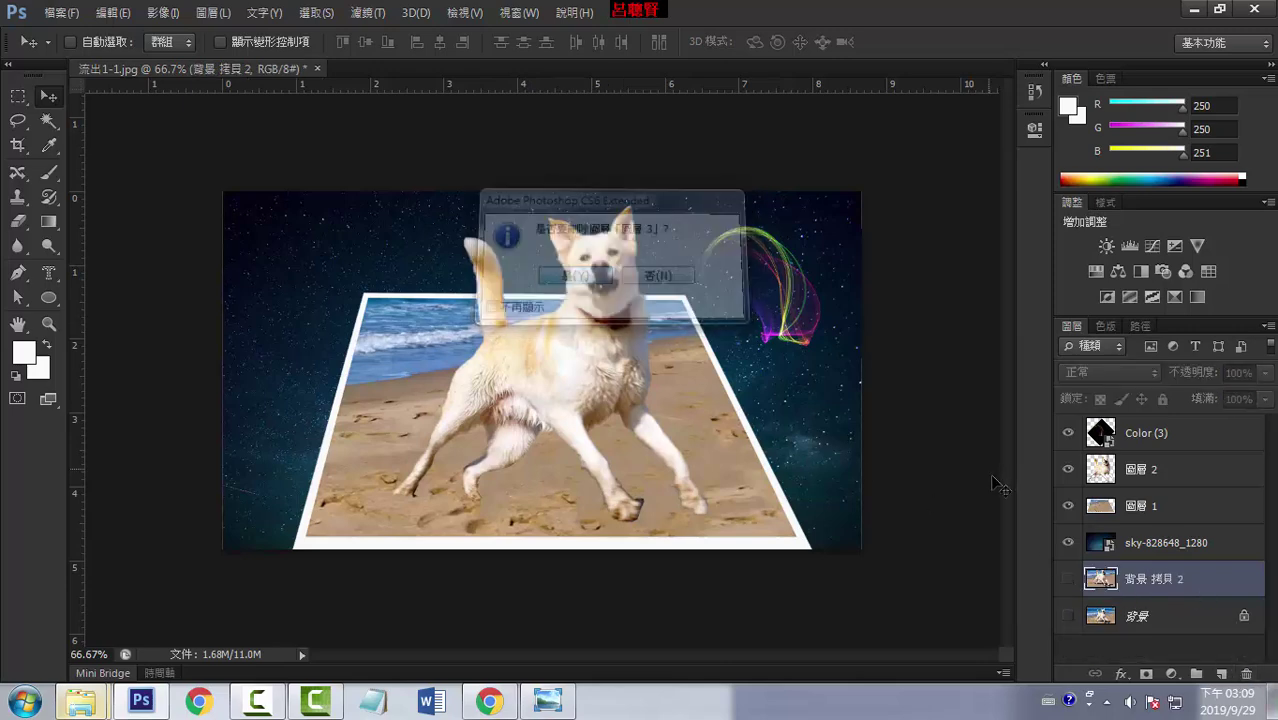
left_click(1135, 440)
Move the streak to the upper-left sky, rotate it about -145°, then hide the upper layers to show the original photo
left_click_drag(768, 316, 340, 316)
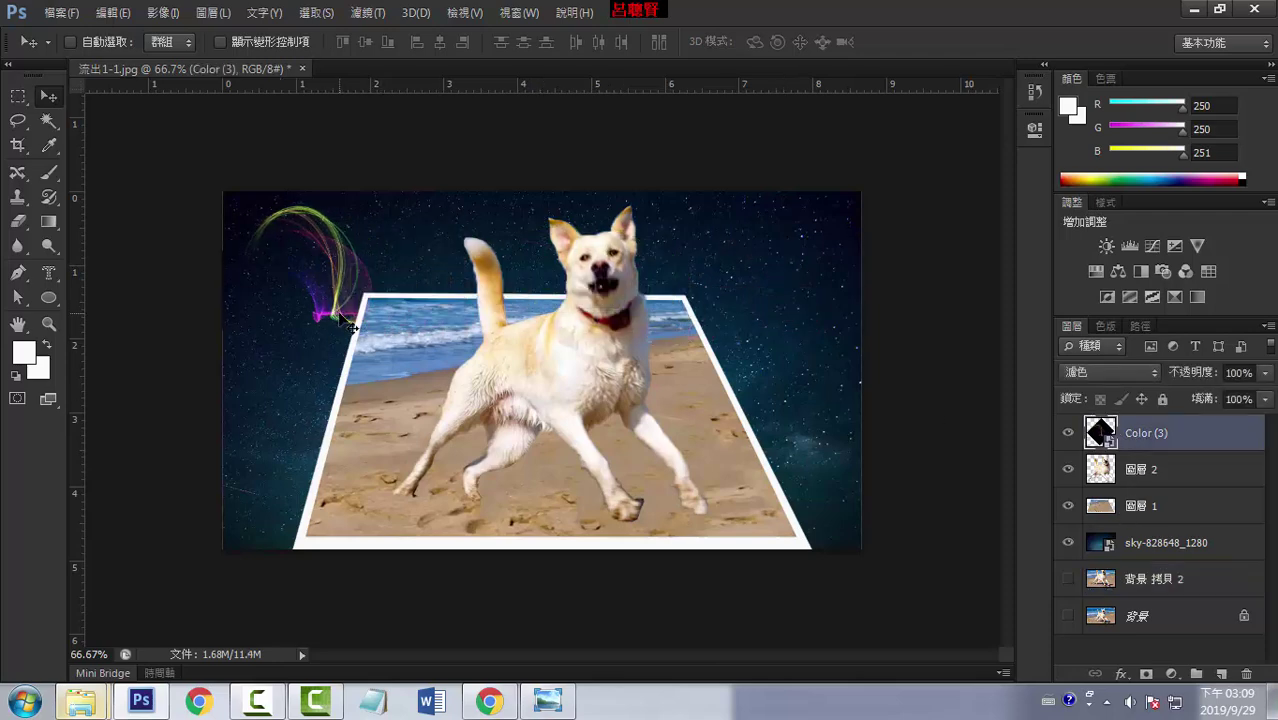
key("ctrl+t")
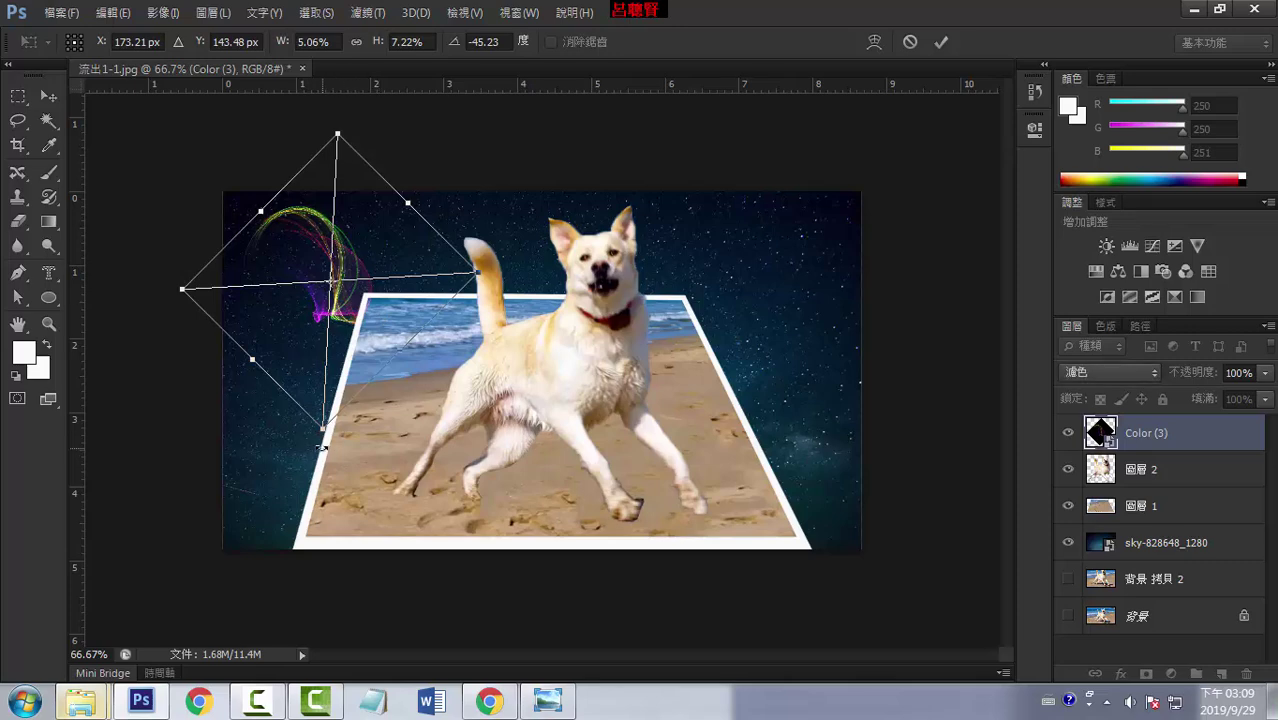
left_click_drag(172, 284, 365, 462)
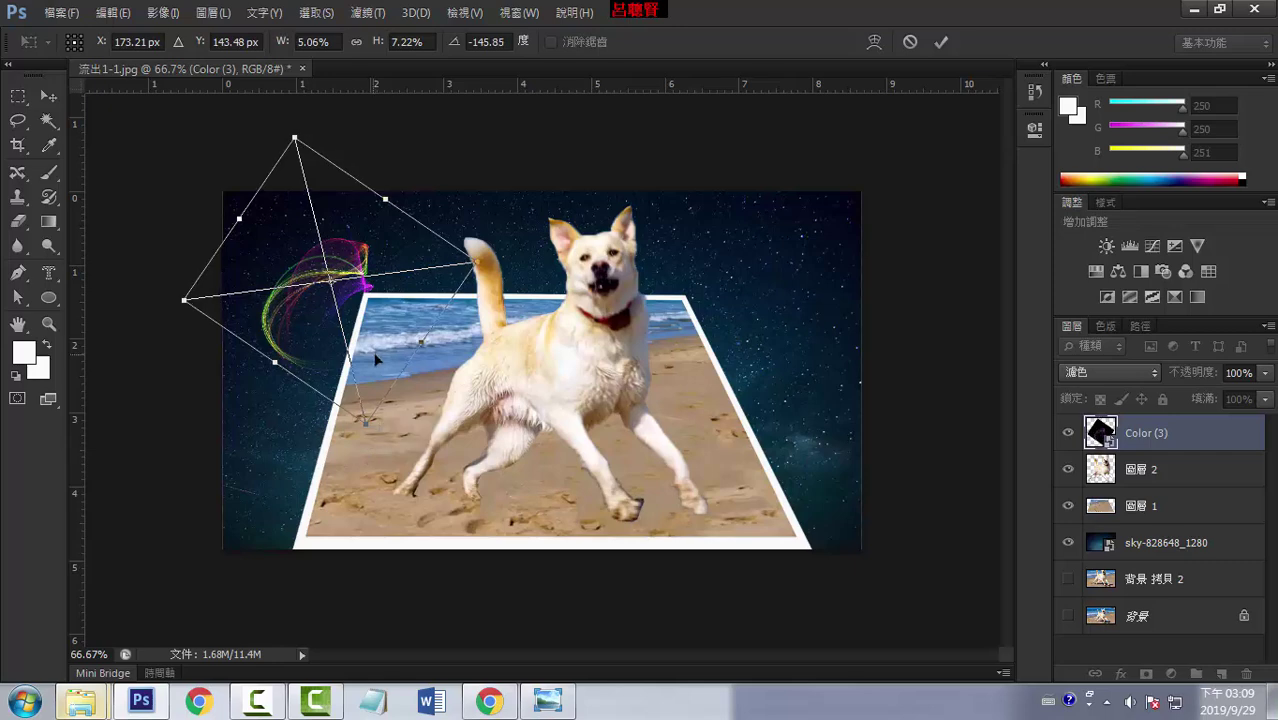
key("Return")
left_click_drag(340, 278, 326, 251)
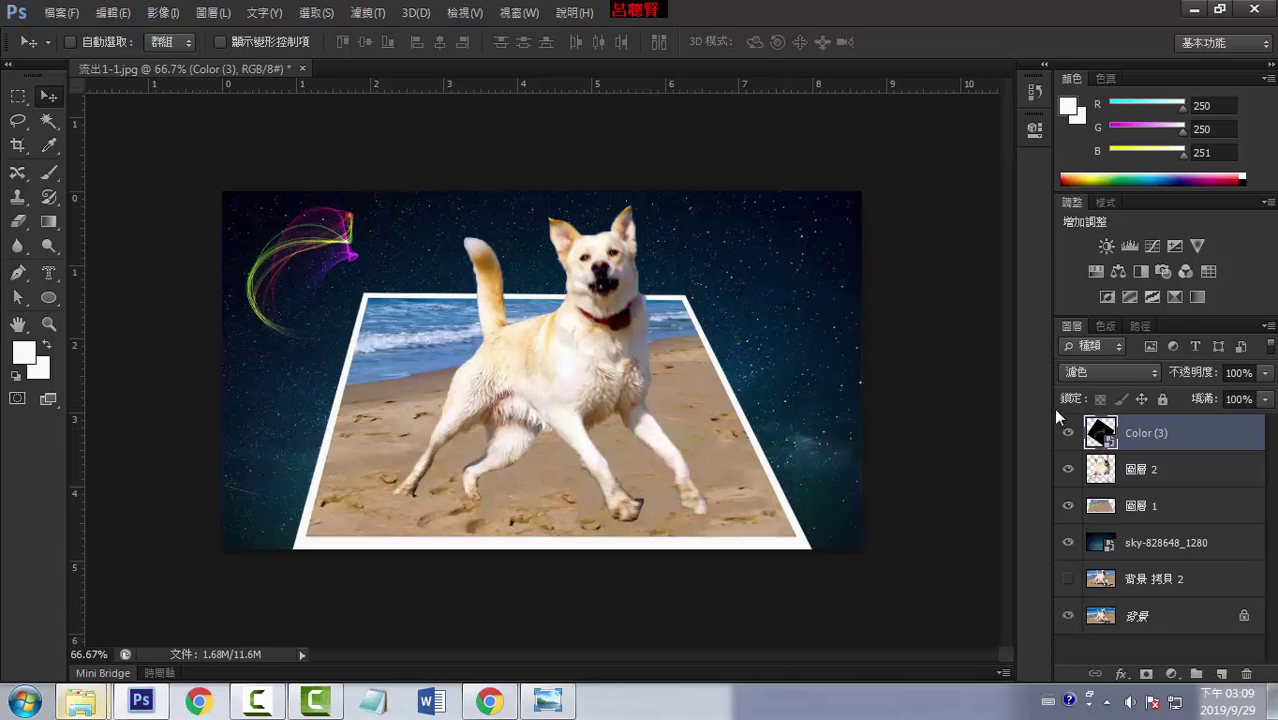
left_click_drag(1067, 432, 1067, 542)
left_click(1150, 616)
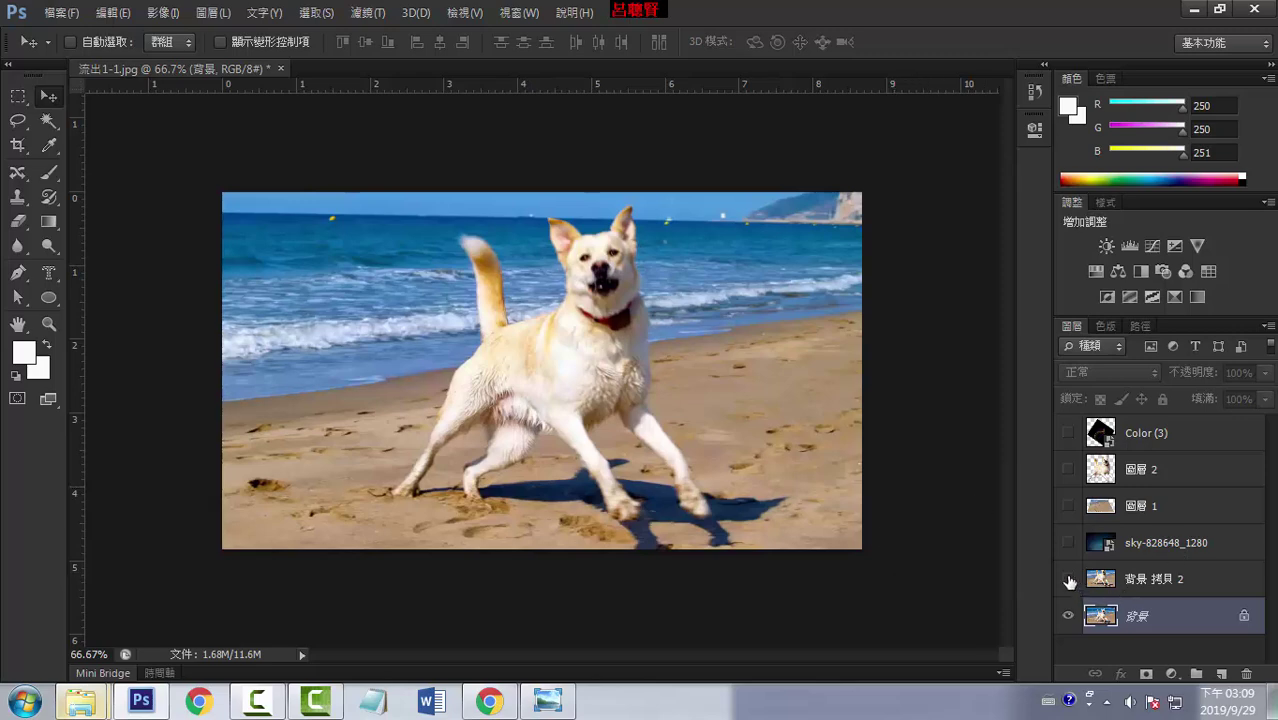
left_click(1068, 542)
left_click(1068, 505)
left_click(1068, 469)
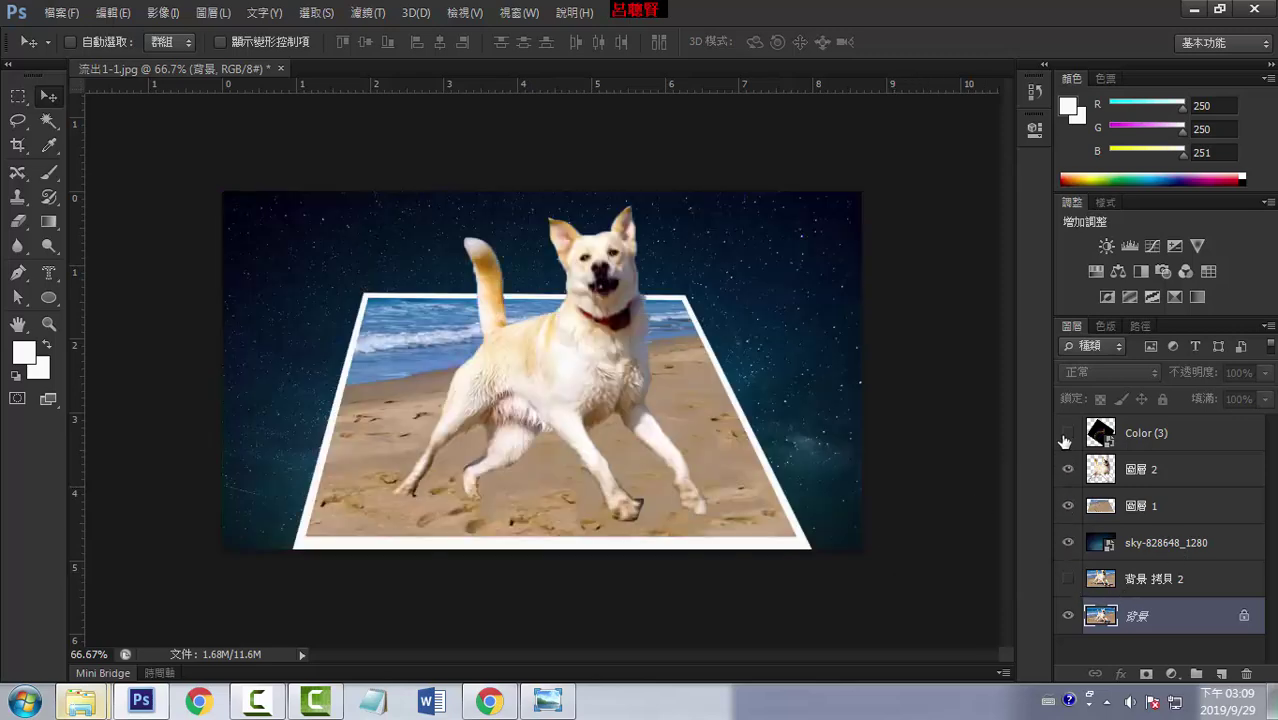